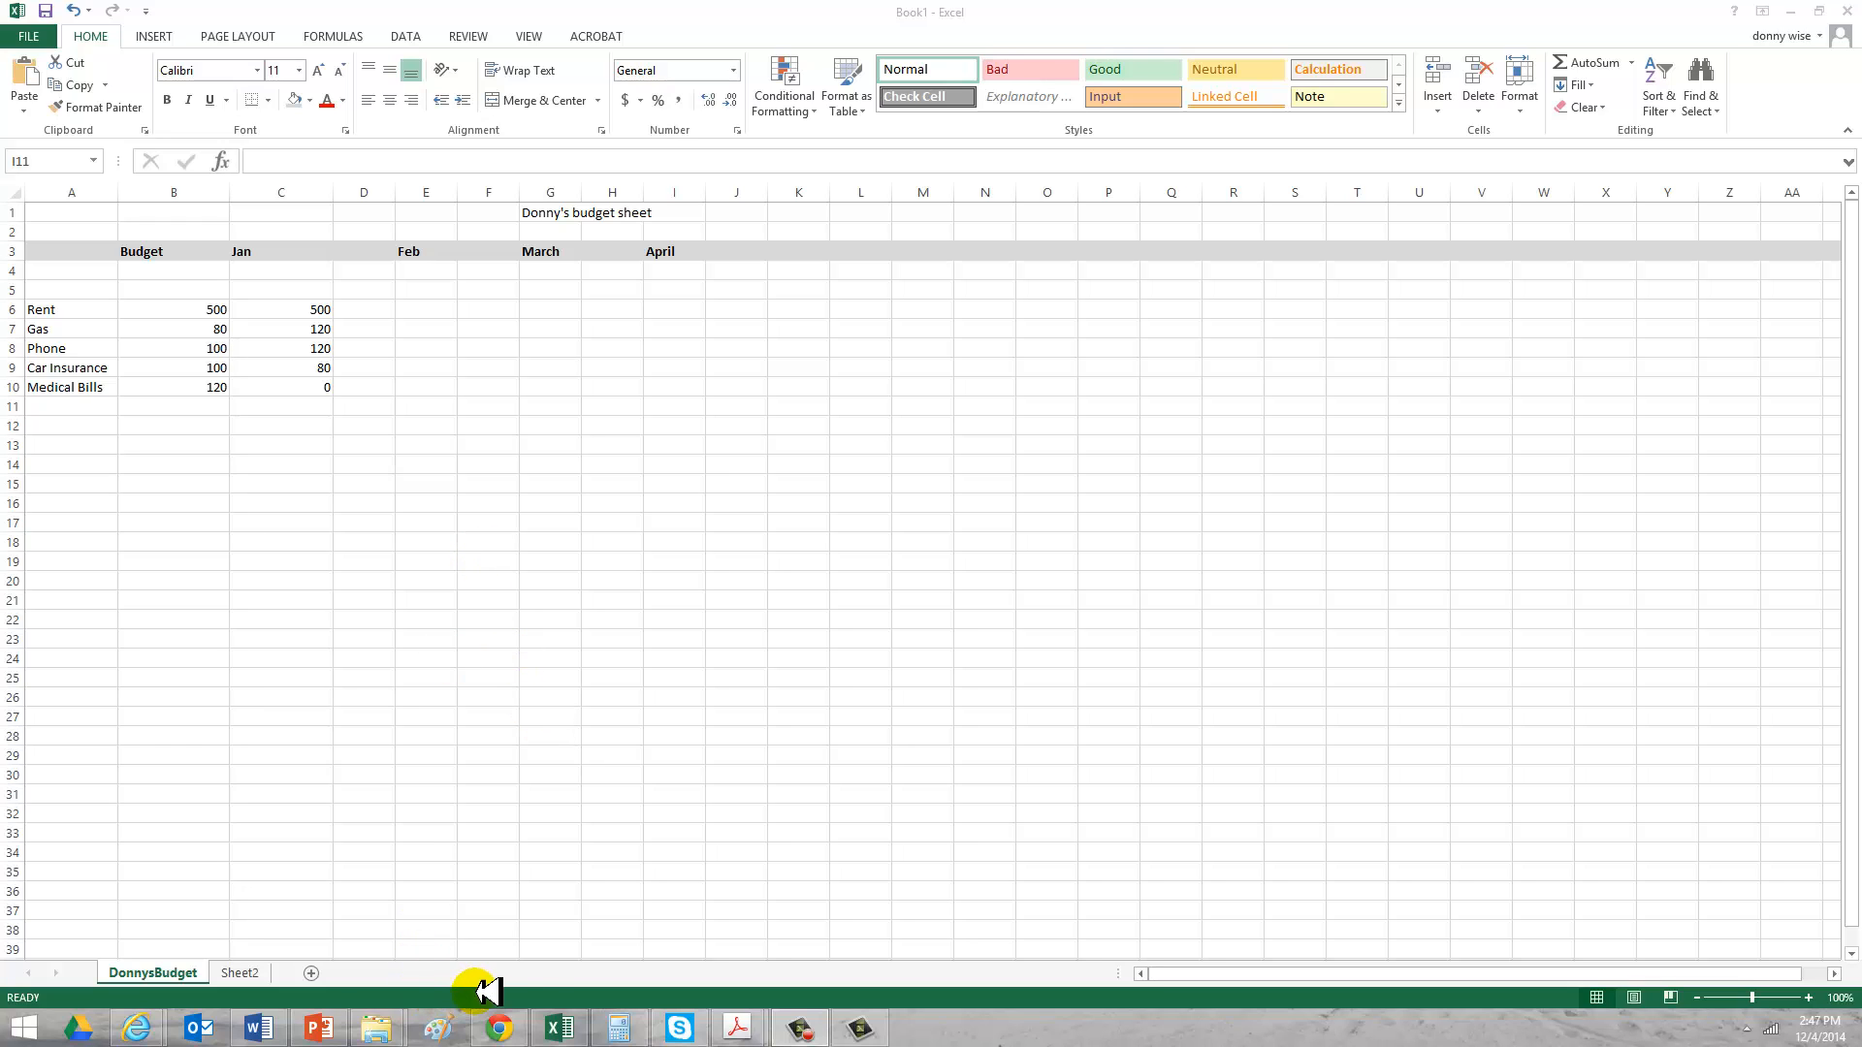
Examine the budget sheet's title, month heading row, expense rows 6 to 10, and January and February columns.
left_click(339, 153)
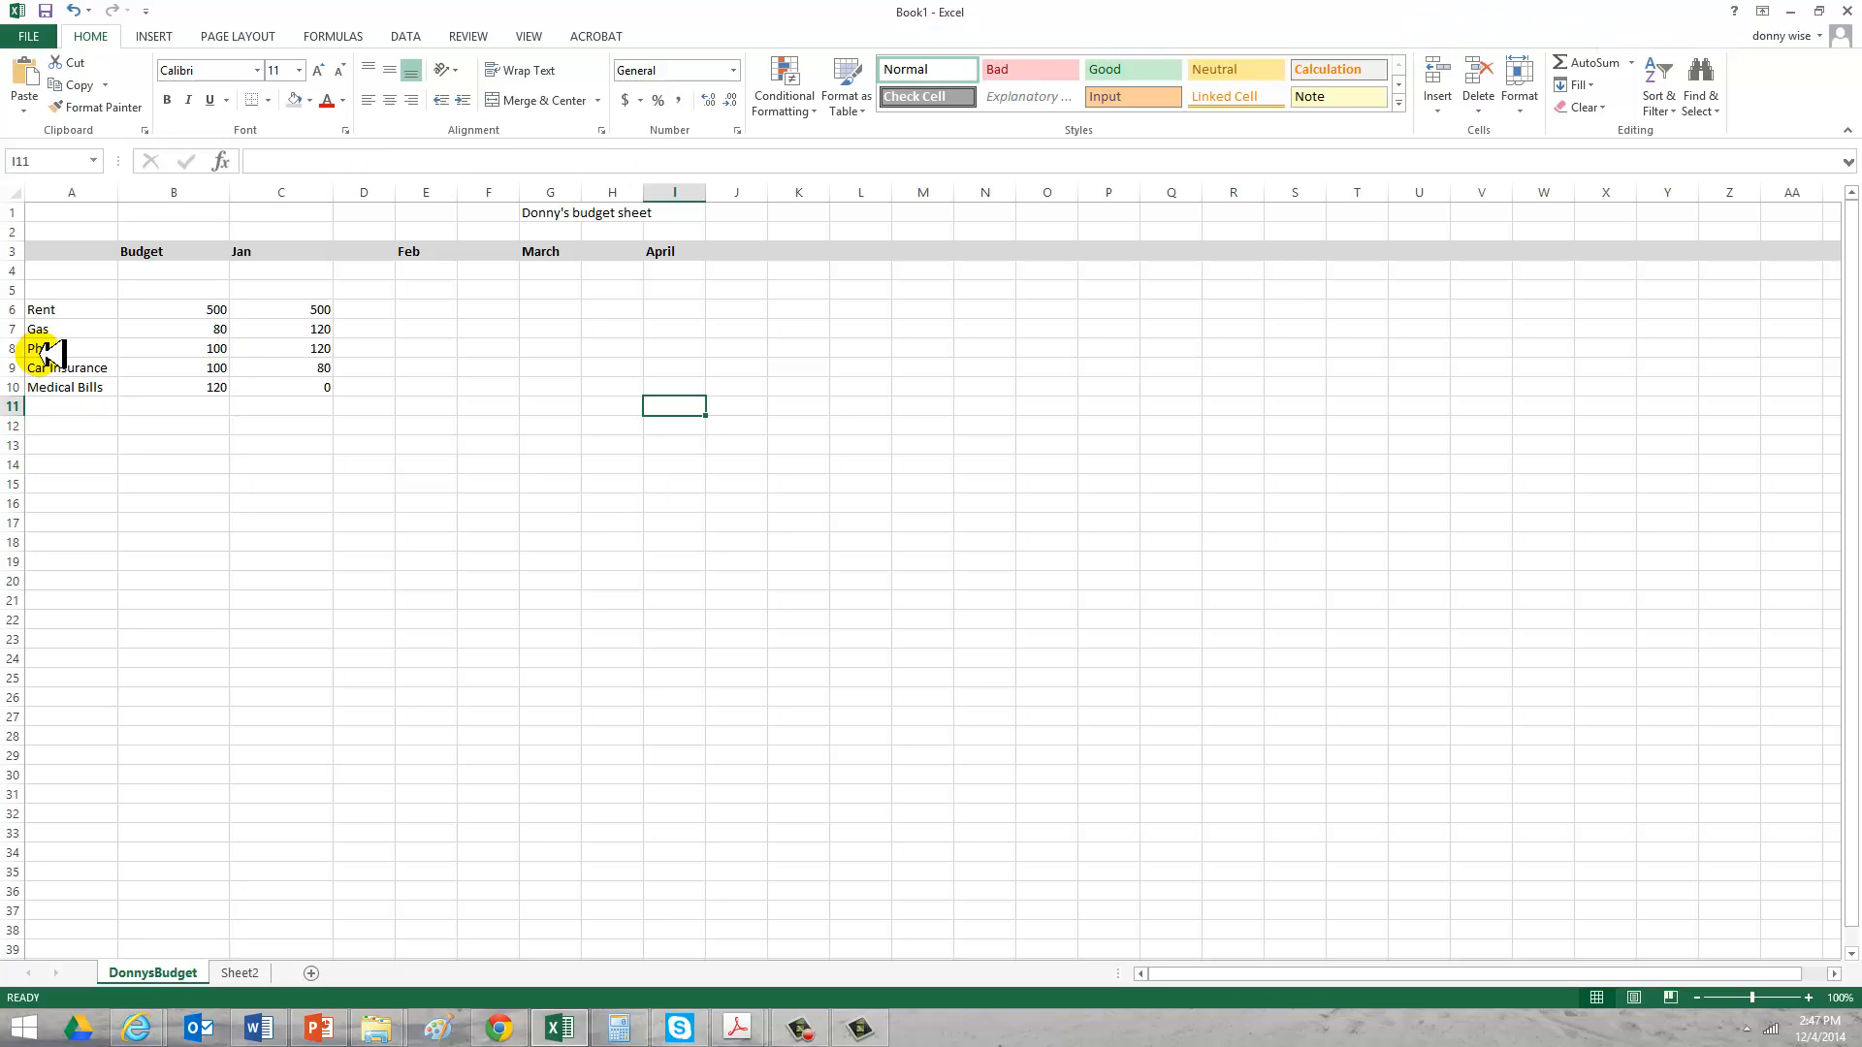
left_click(24, 309)
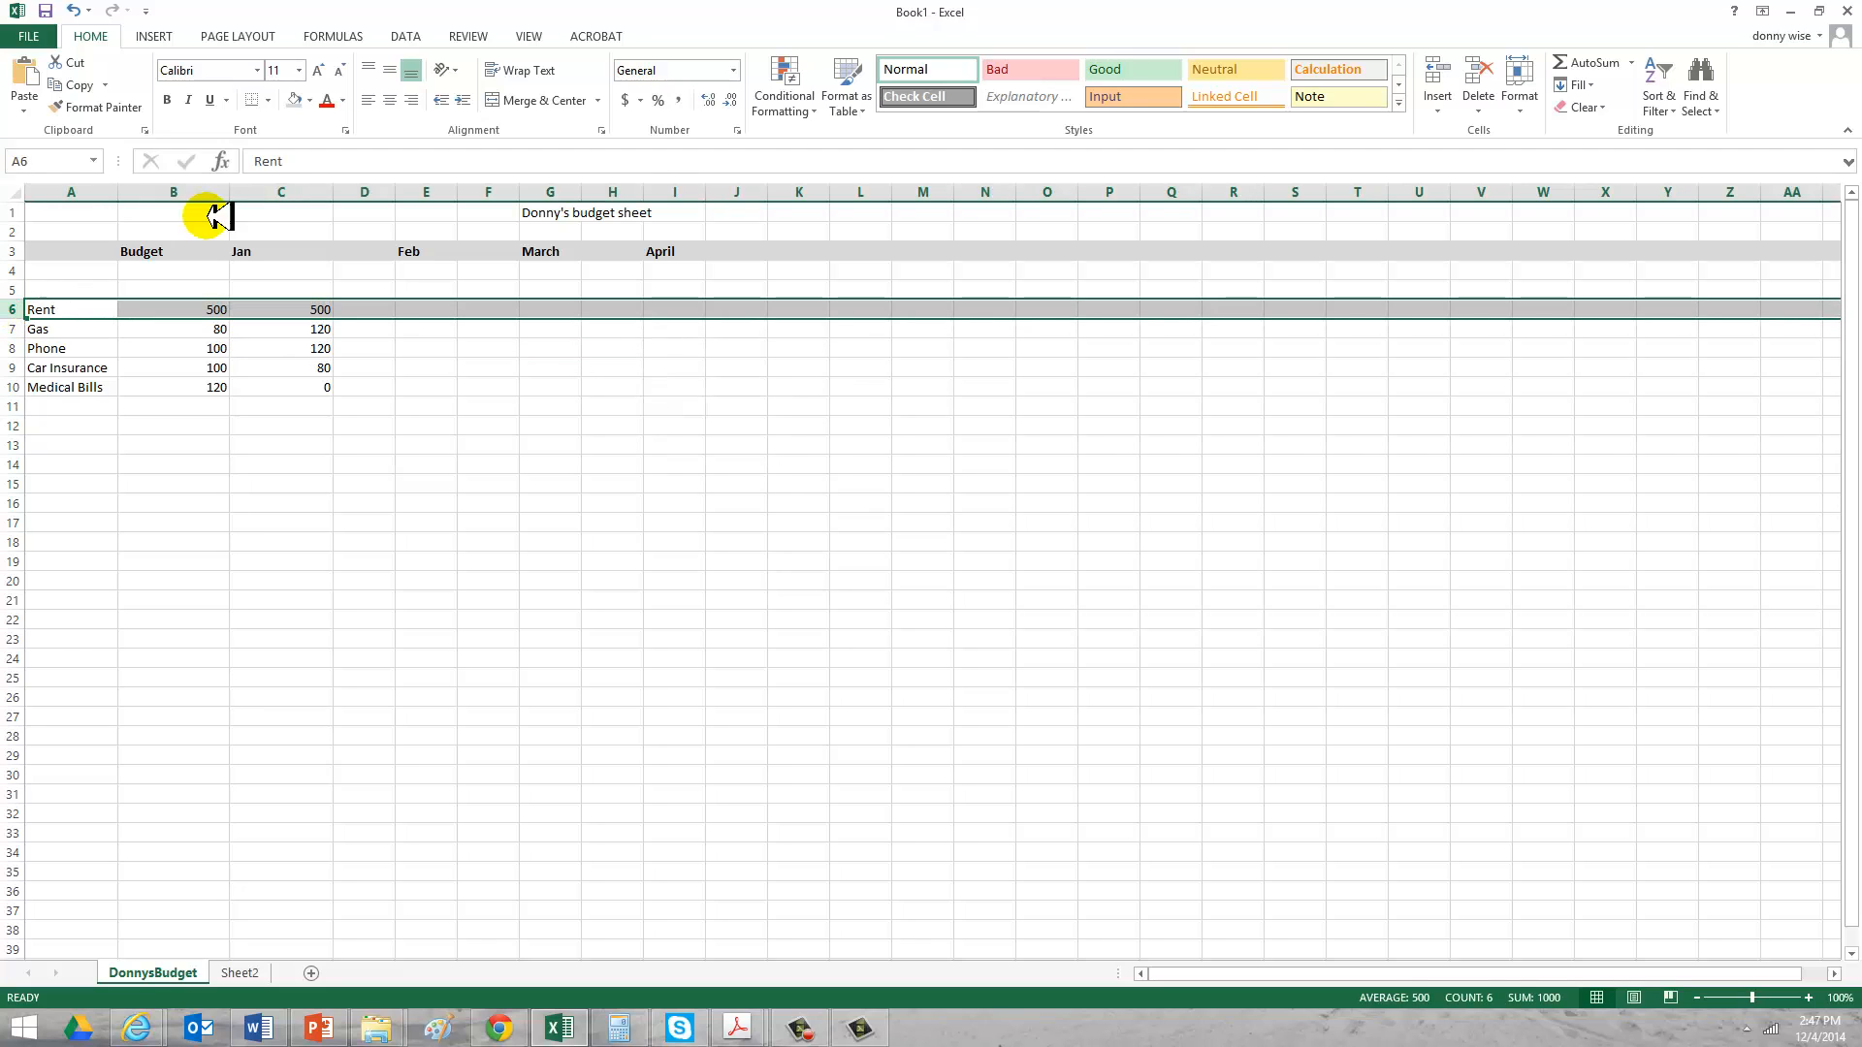
left_click(286, 196)
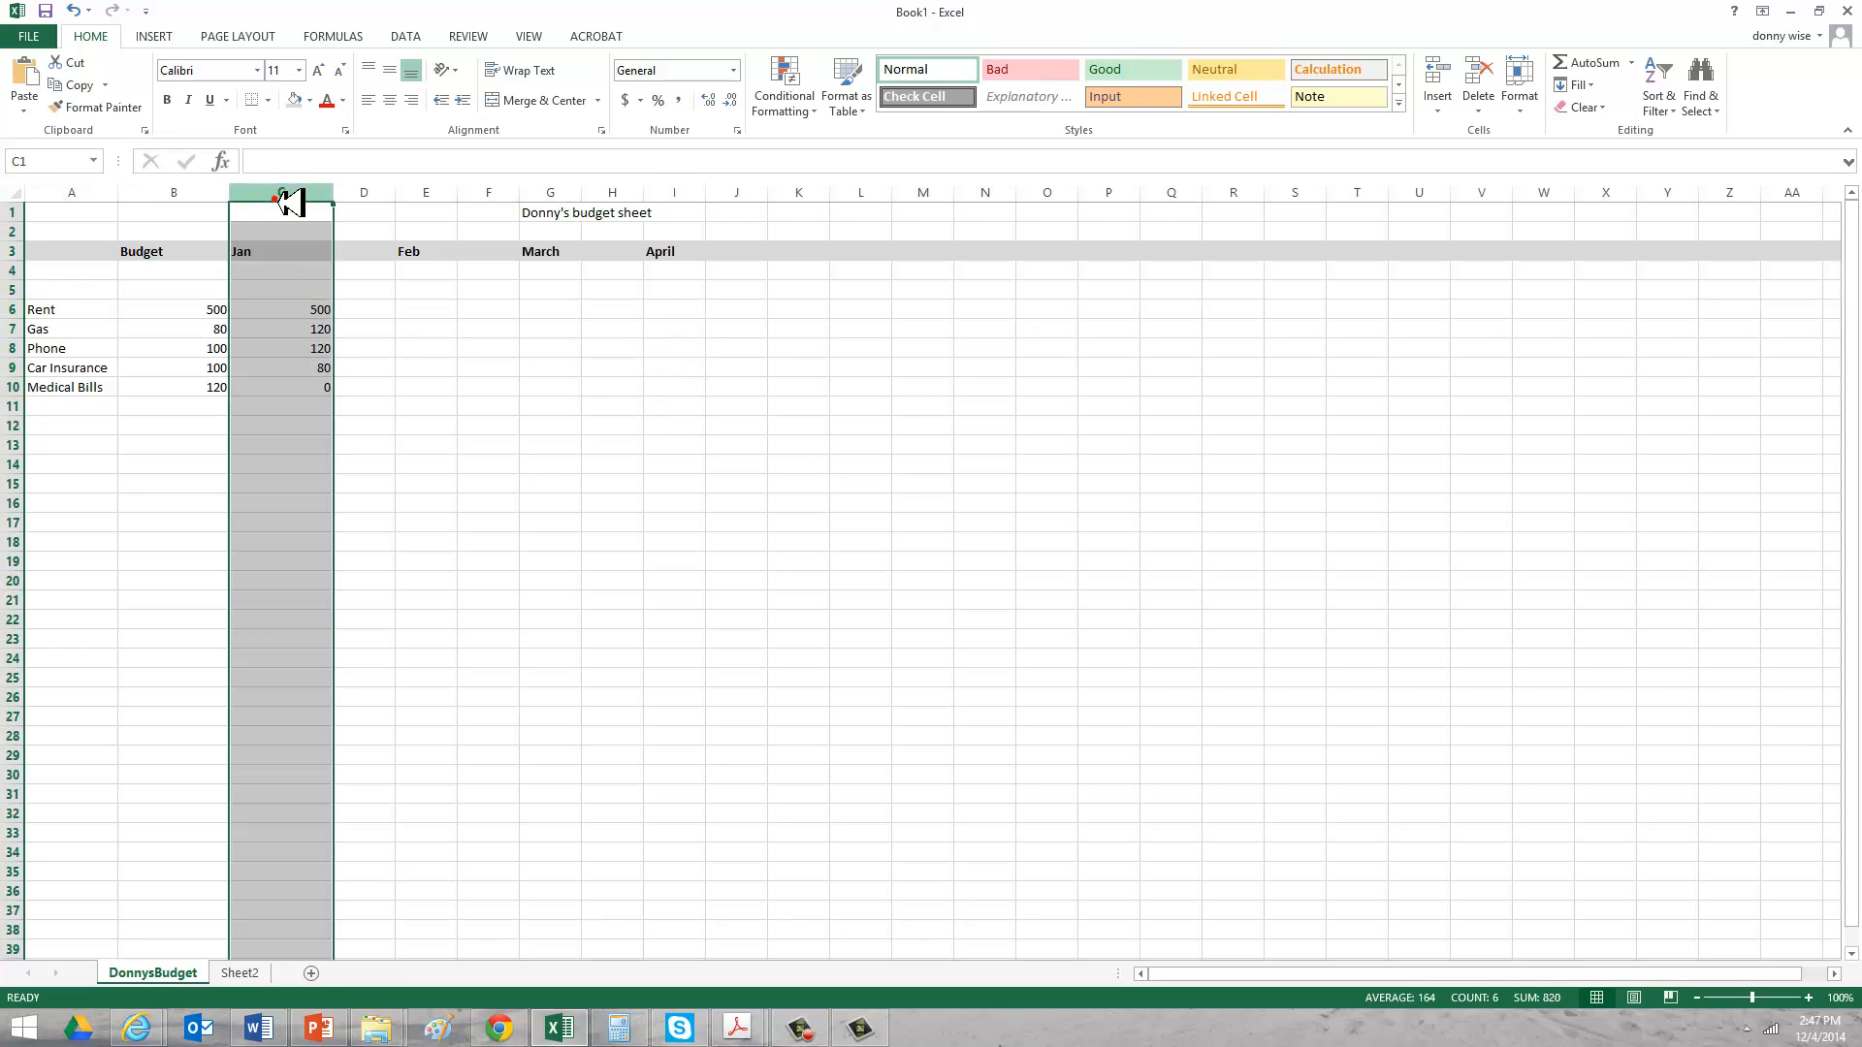
left_click(516, 348)
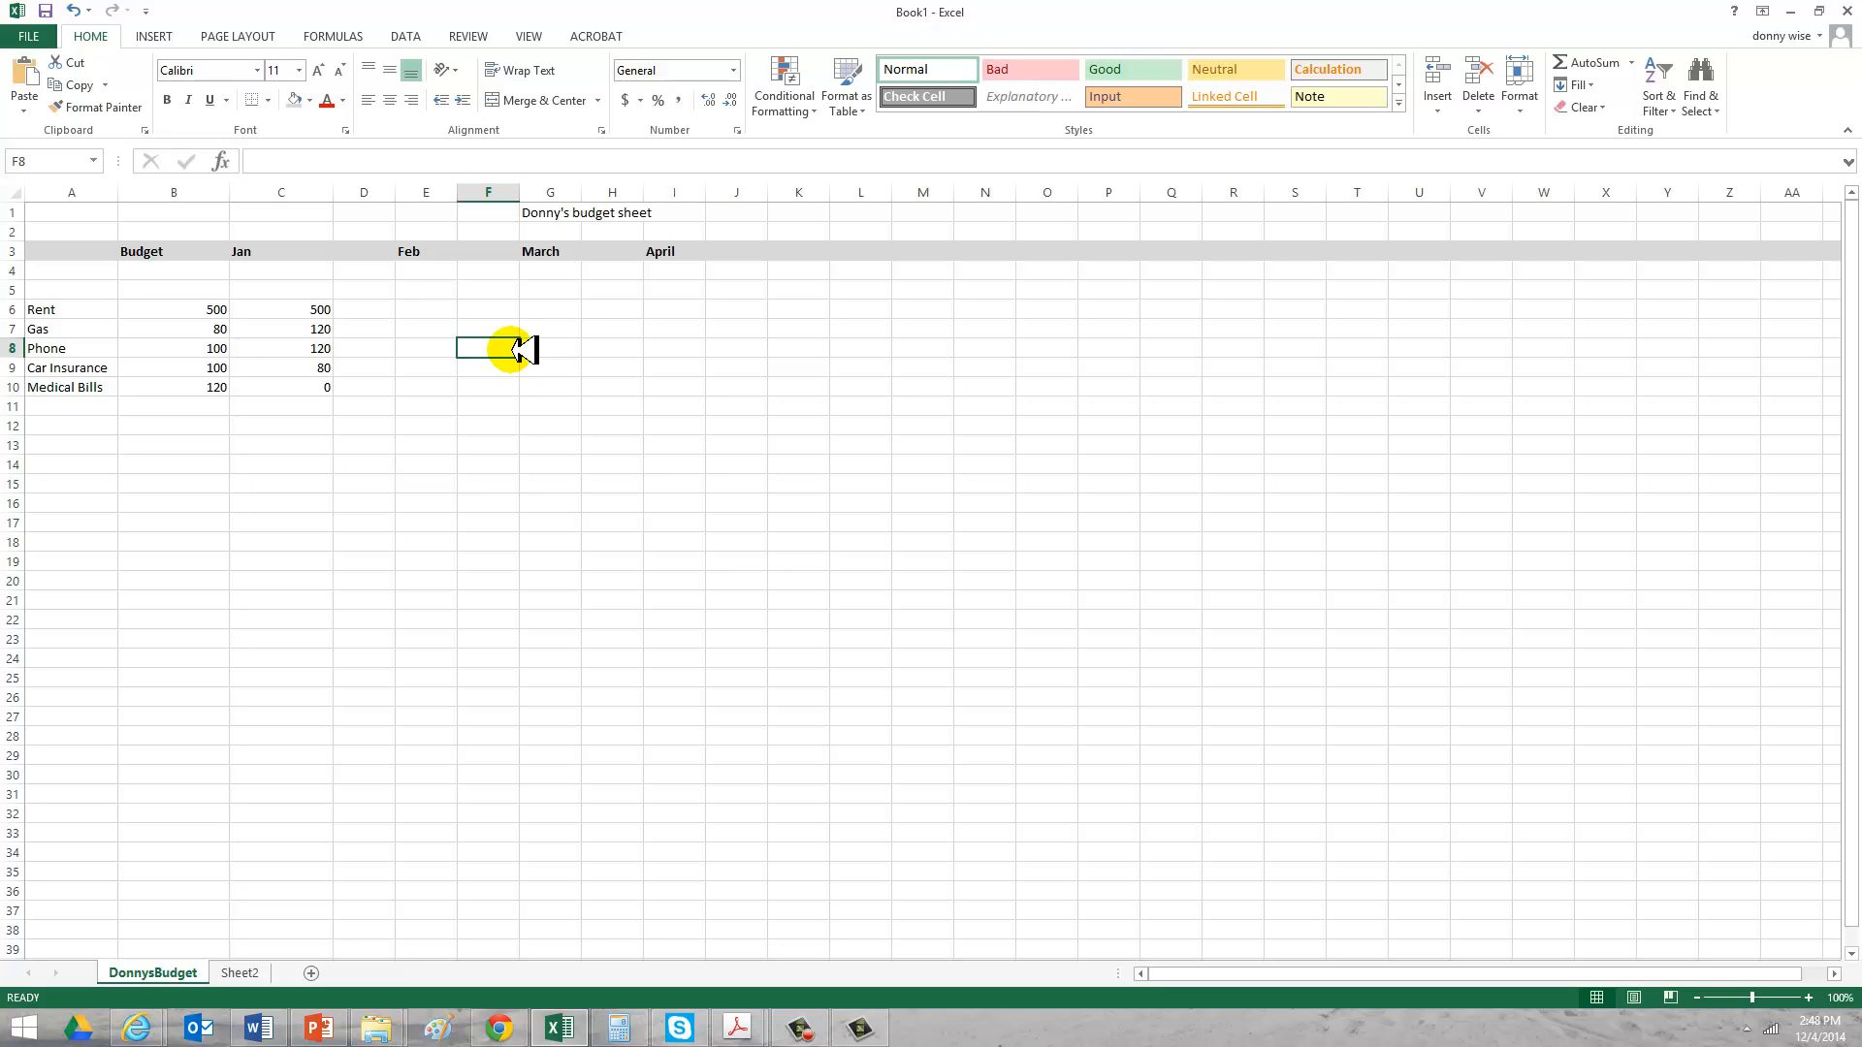
left_click(426, 310)
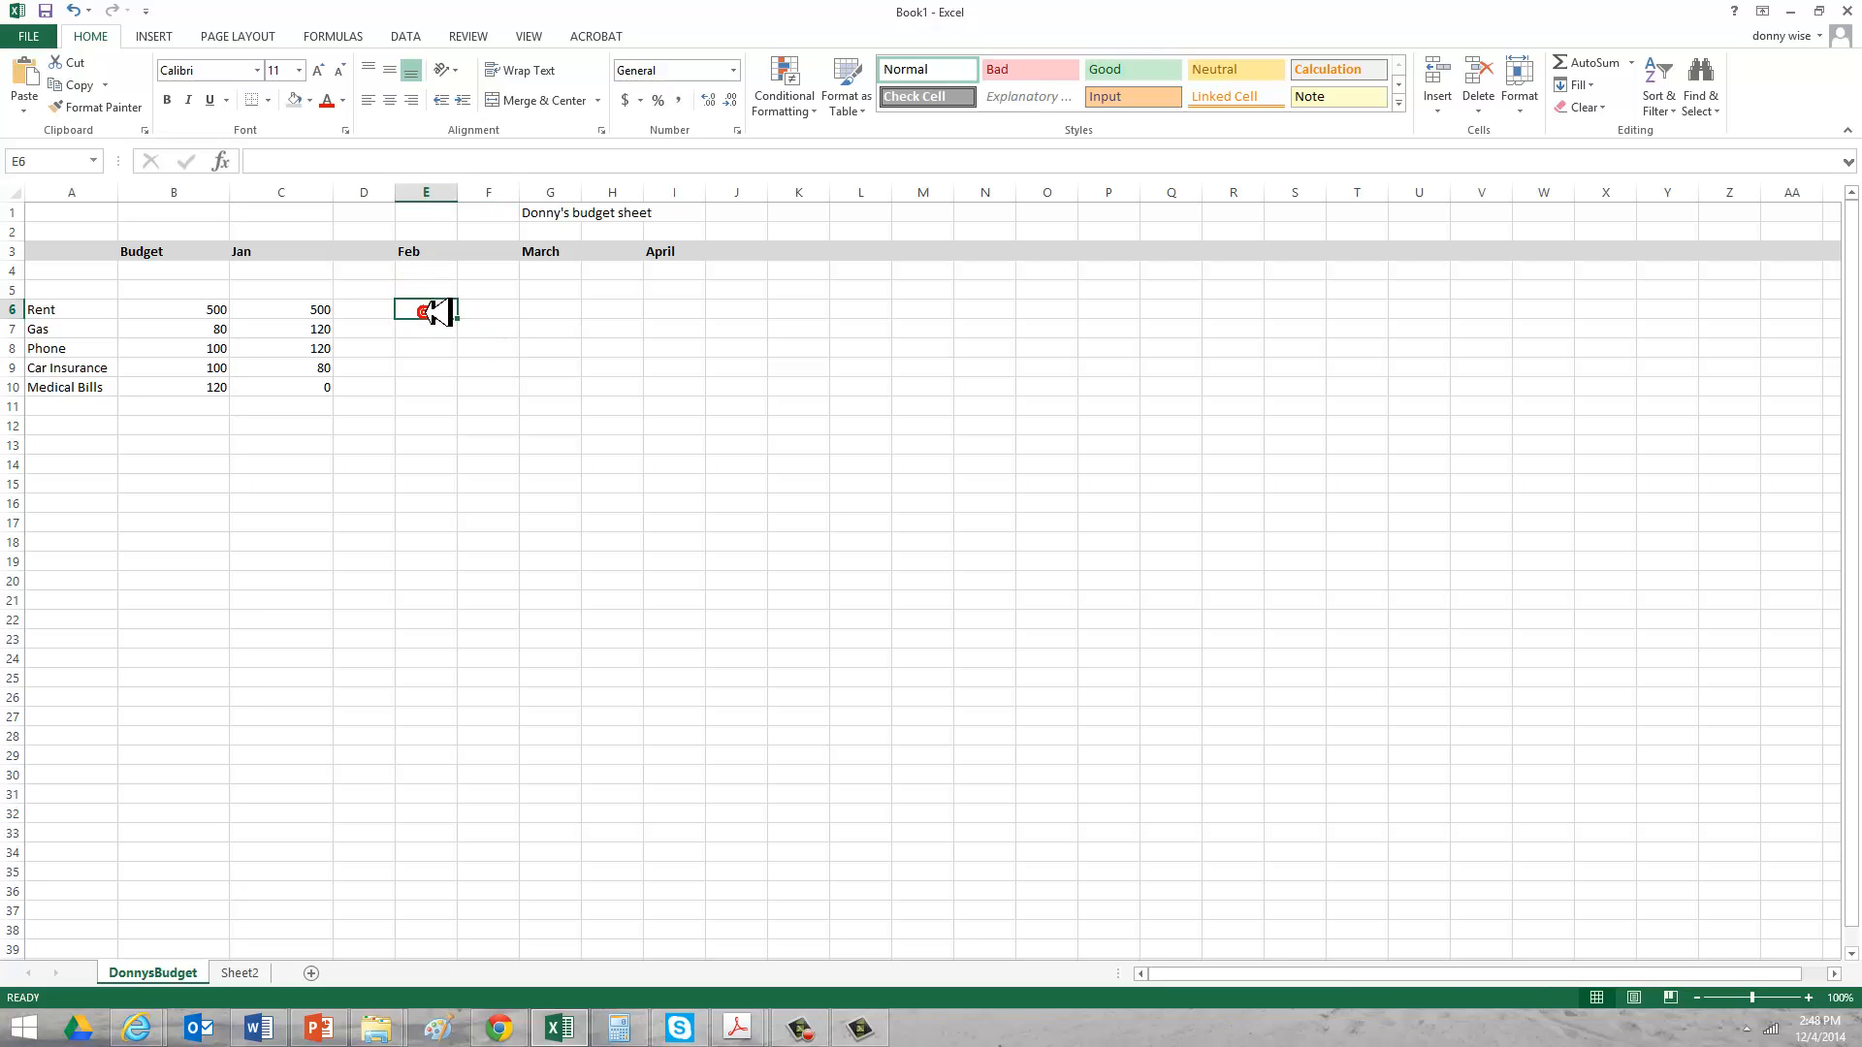
left_click(428, 311)
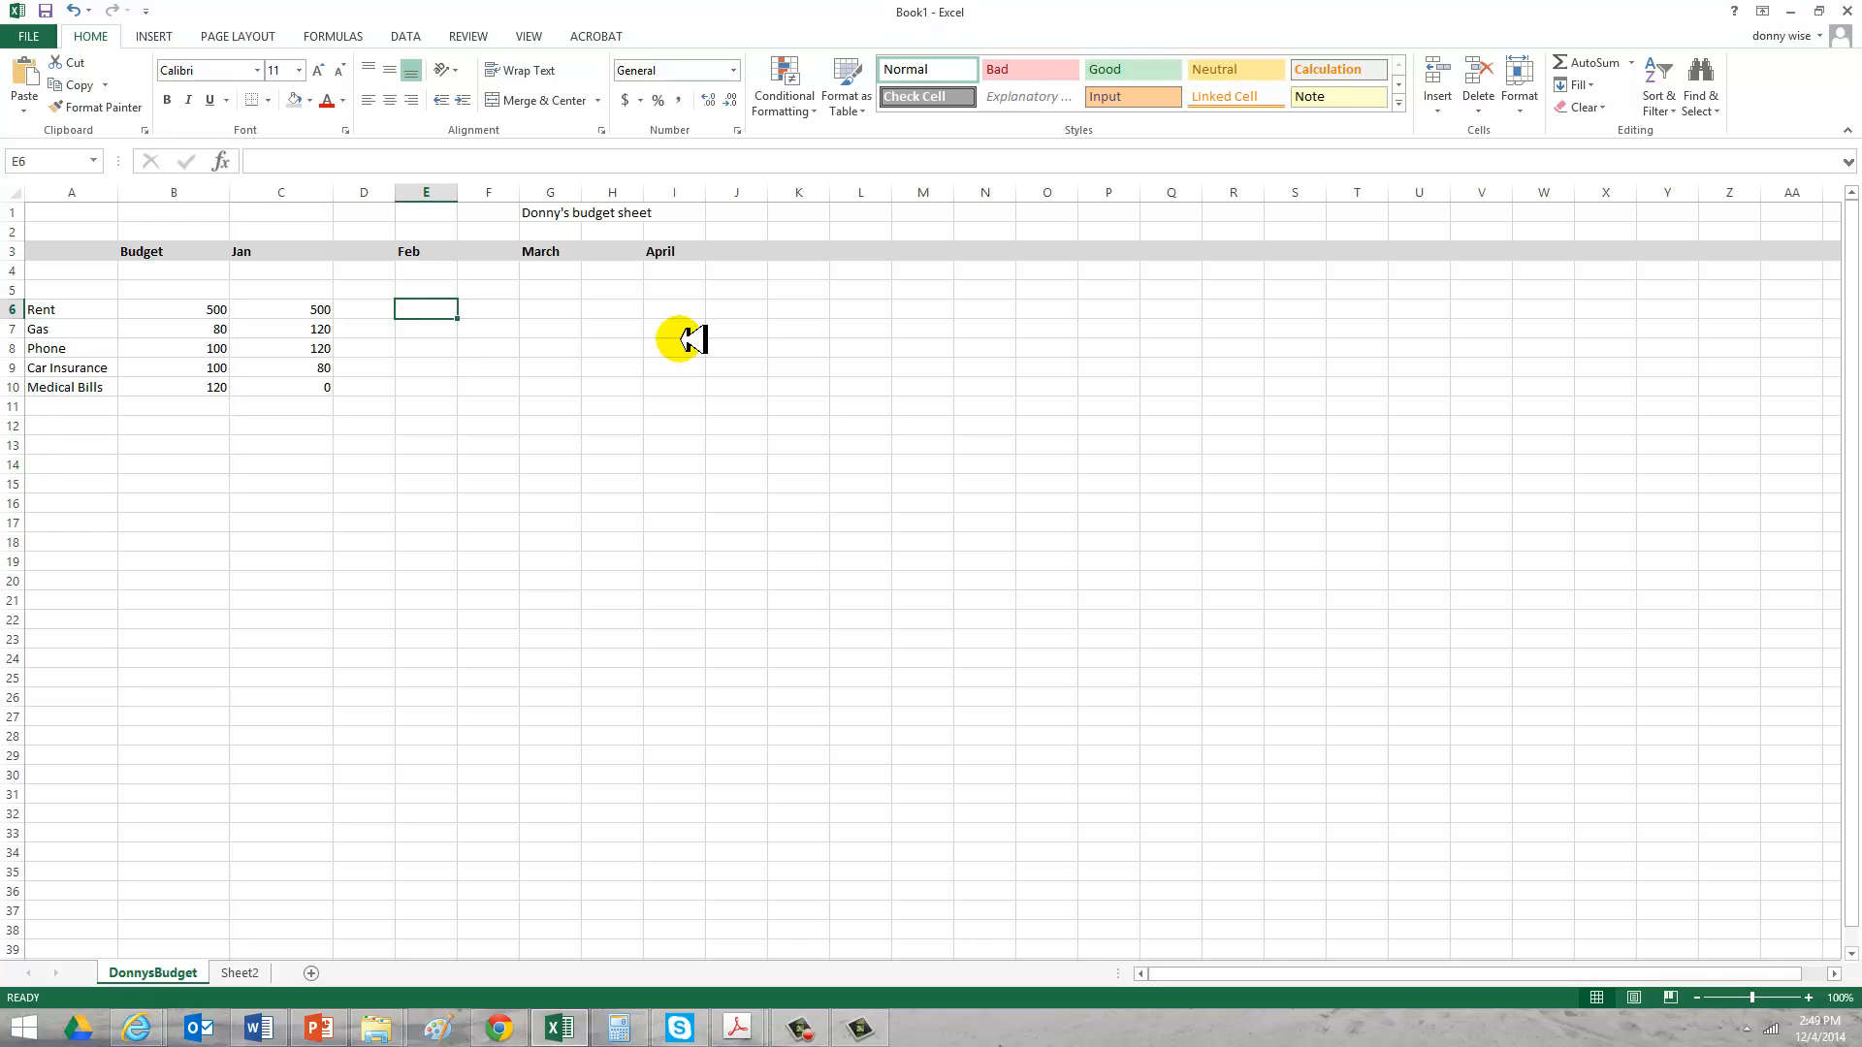
left_click(562, 218)
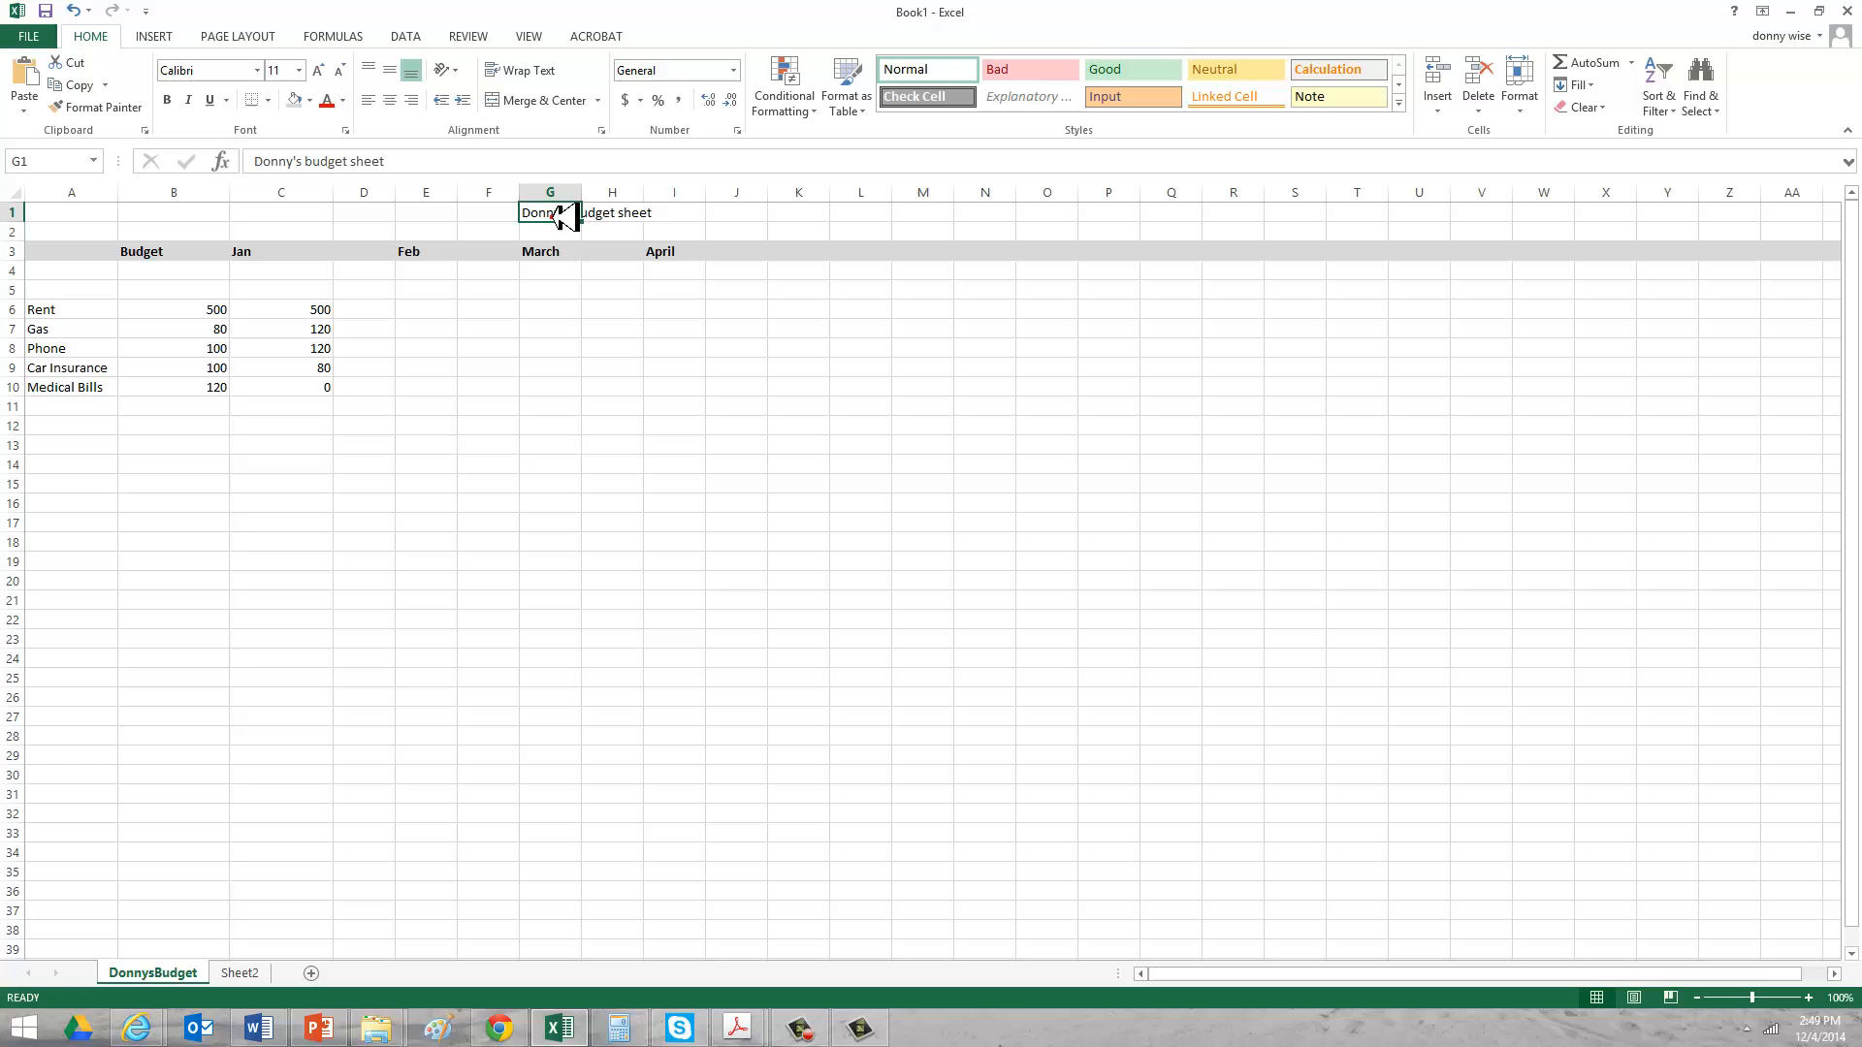
left_click(29, 252)
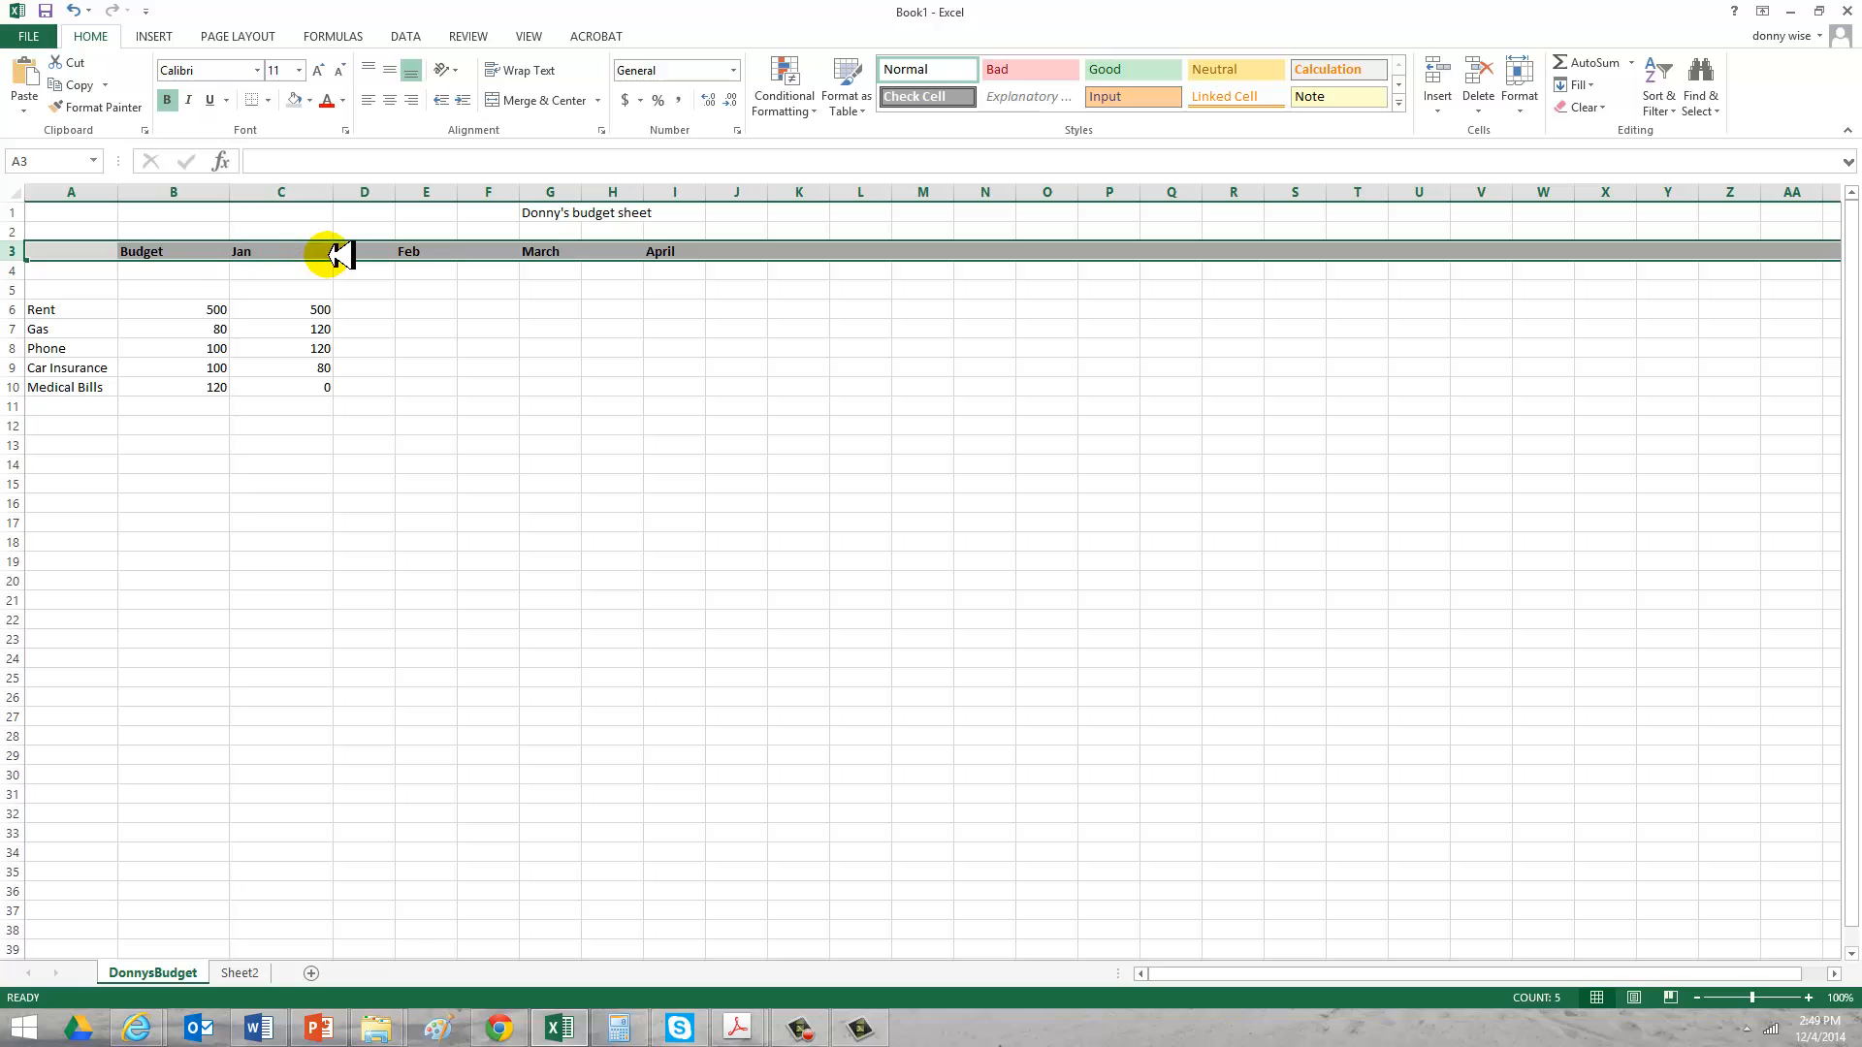
left_click(22, 308)
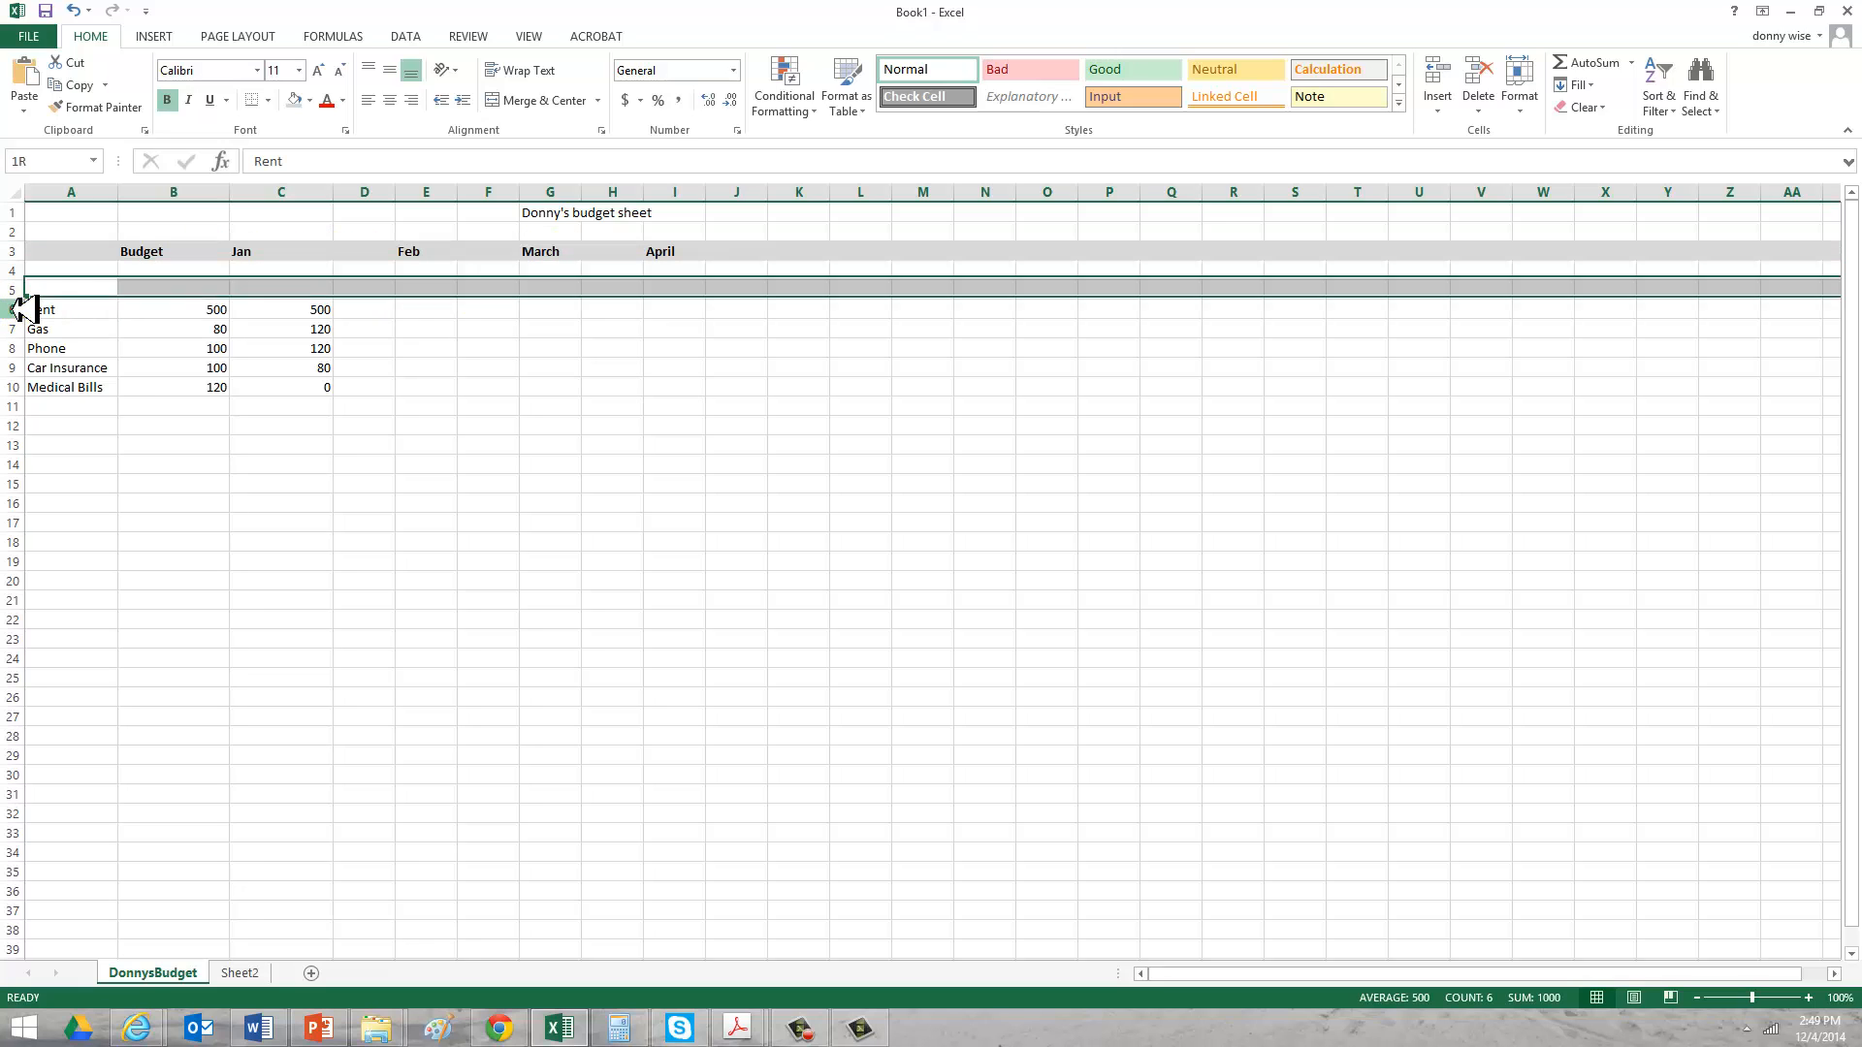
left_click_drag(21, 308, 16, 385)
left_click(237, 502)
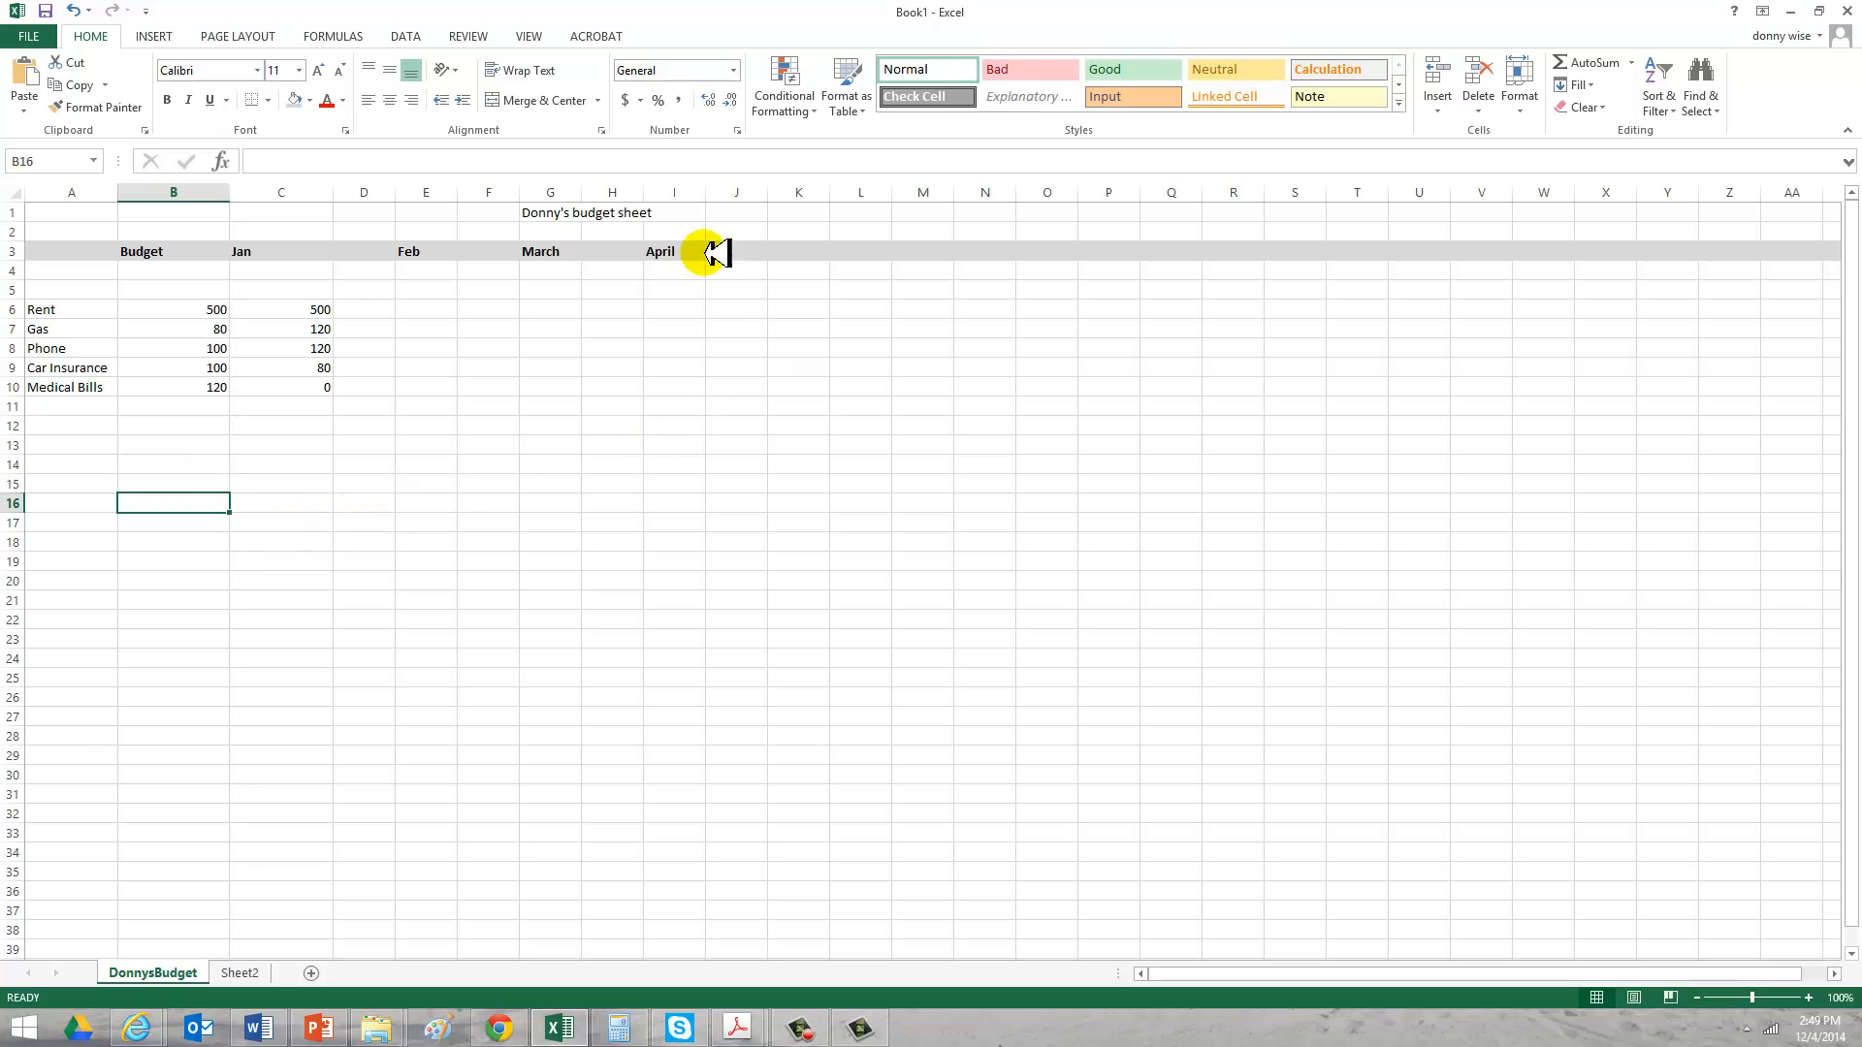
Enter 800 as the February rent in cell E6.
left_click(327, 310)
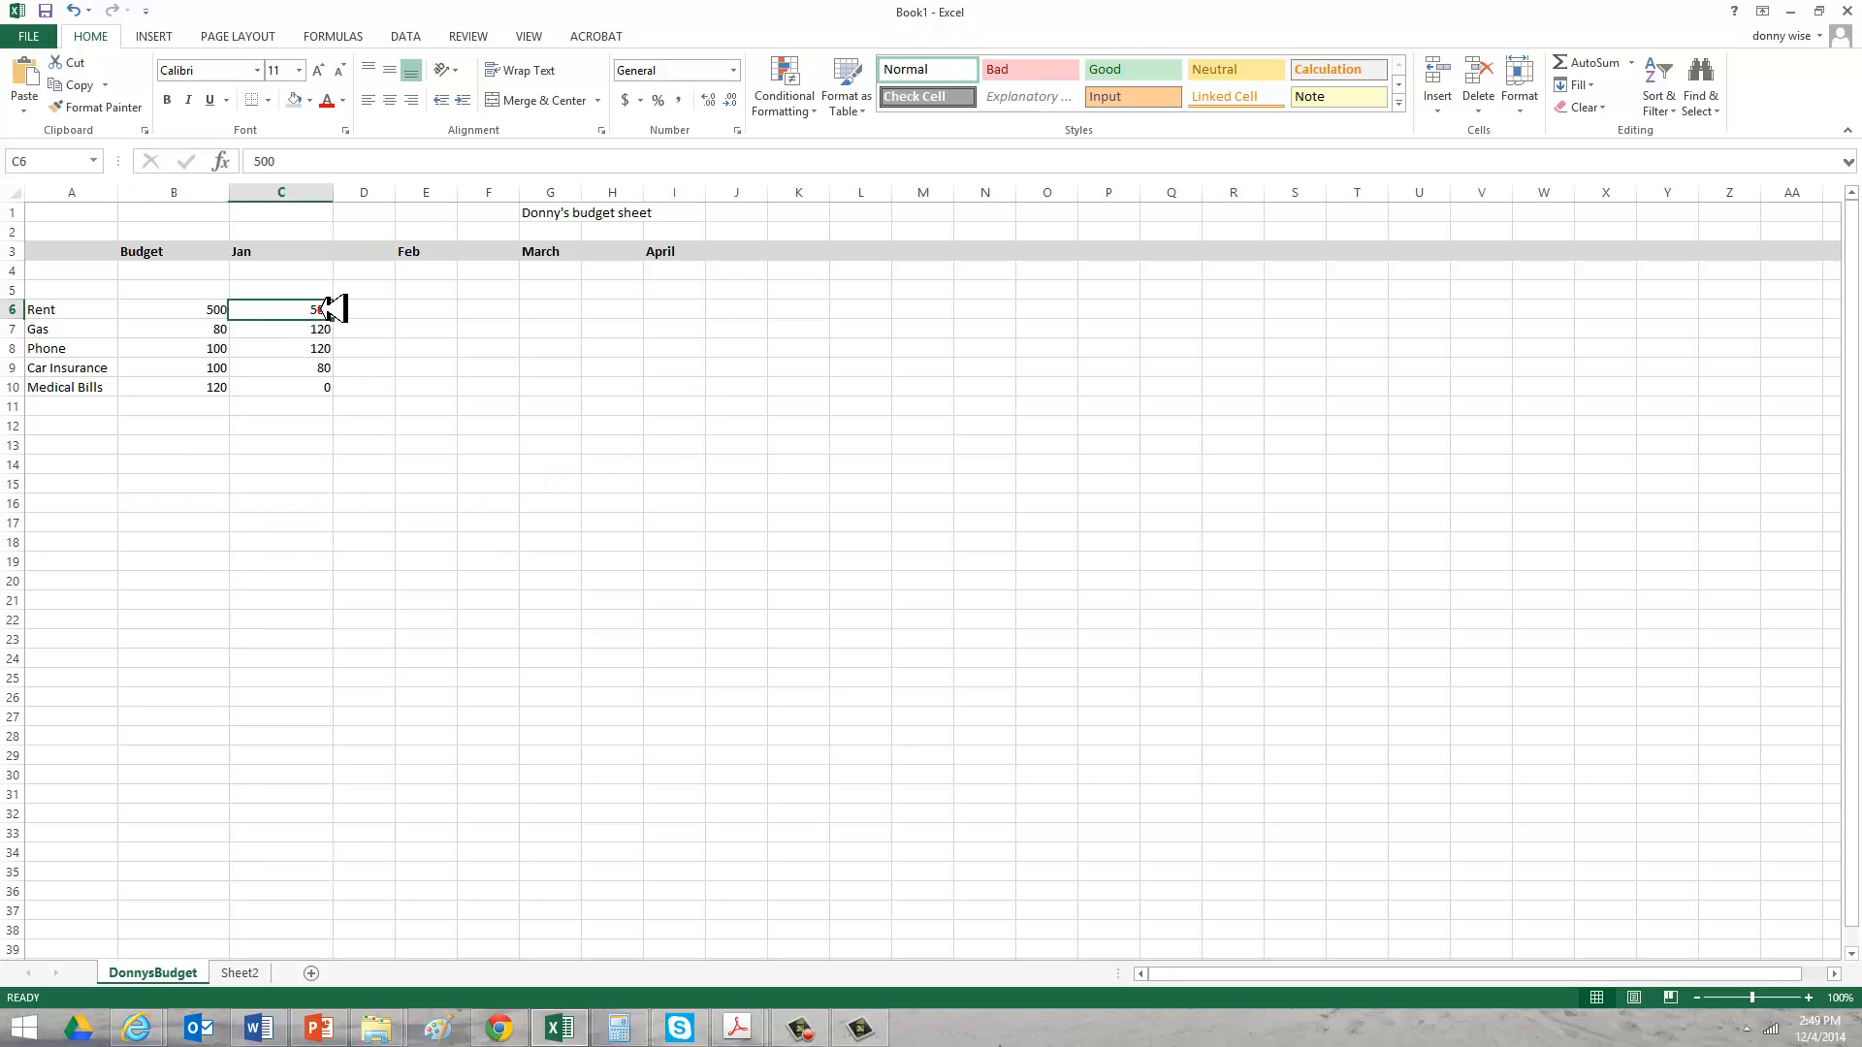
key("Left")
key("Left")
key("Down")
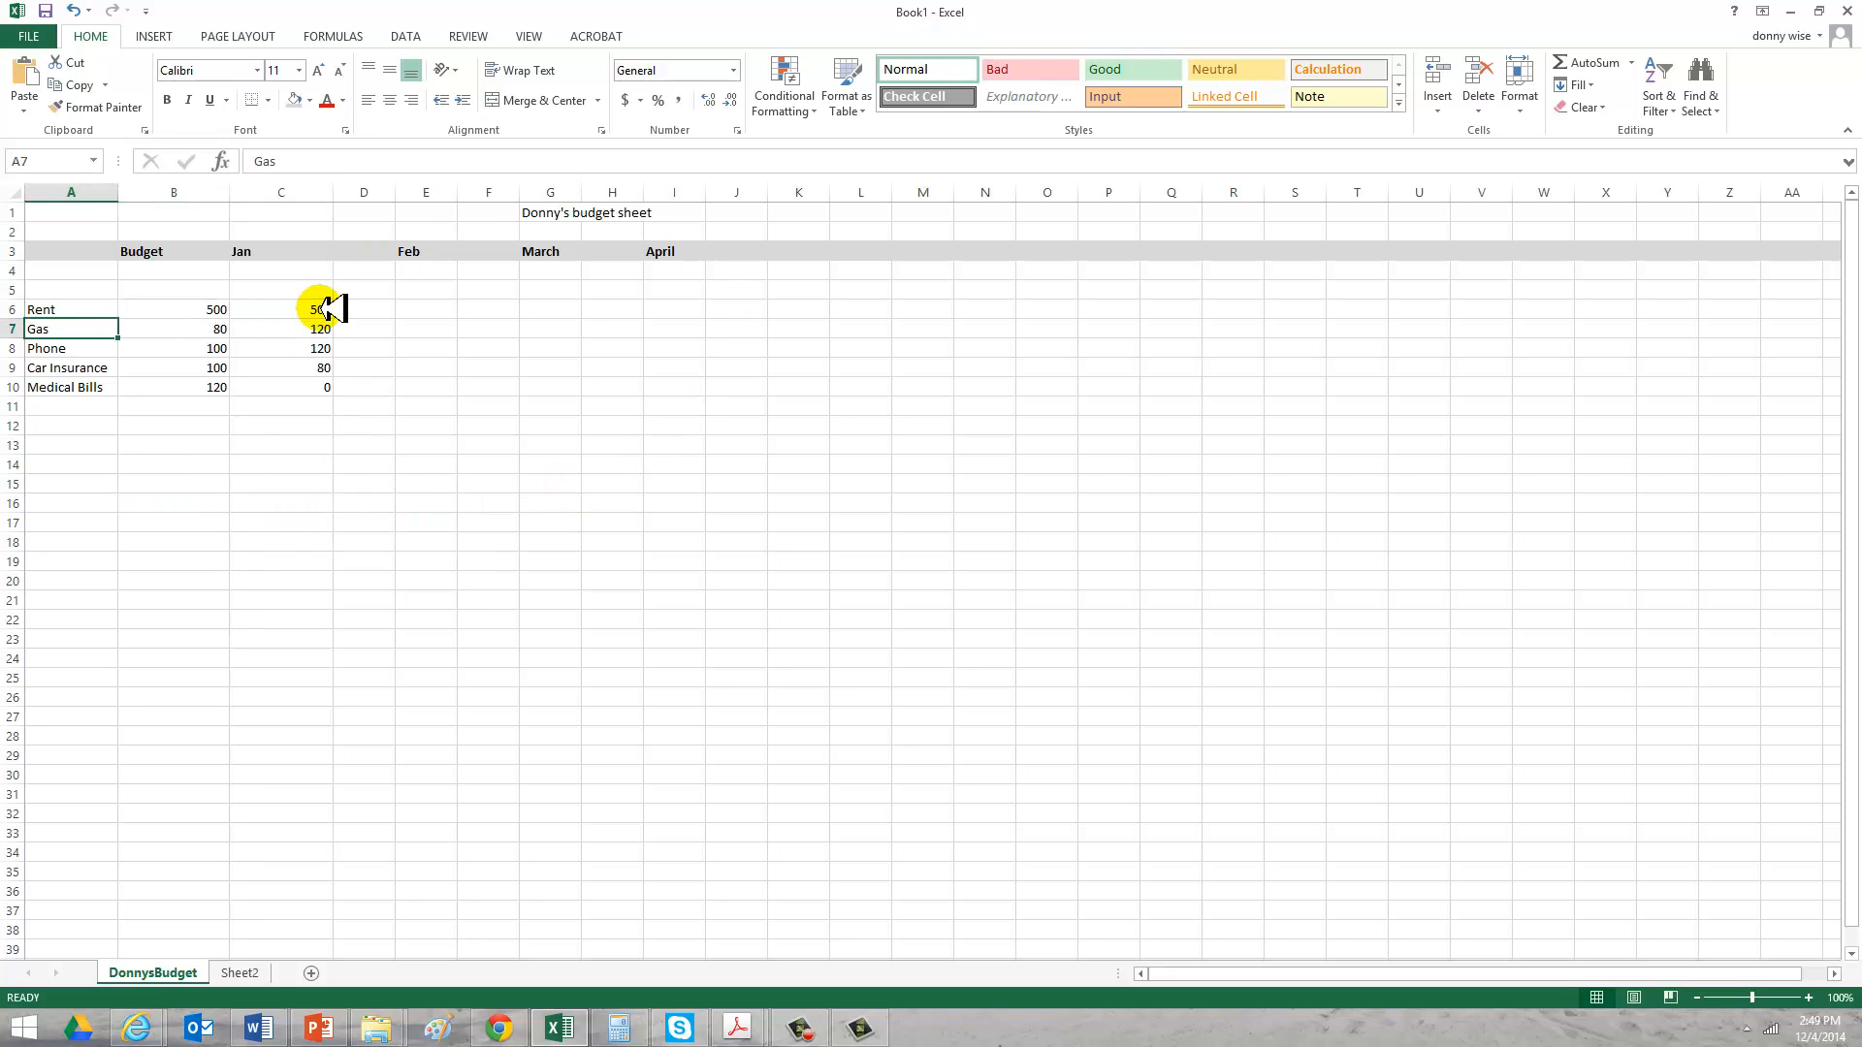
key("Right")
key("Right")
key("Right")
key("Right")
key("Up")
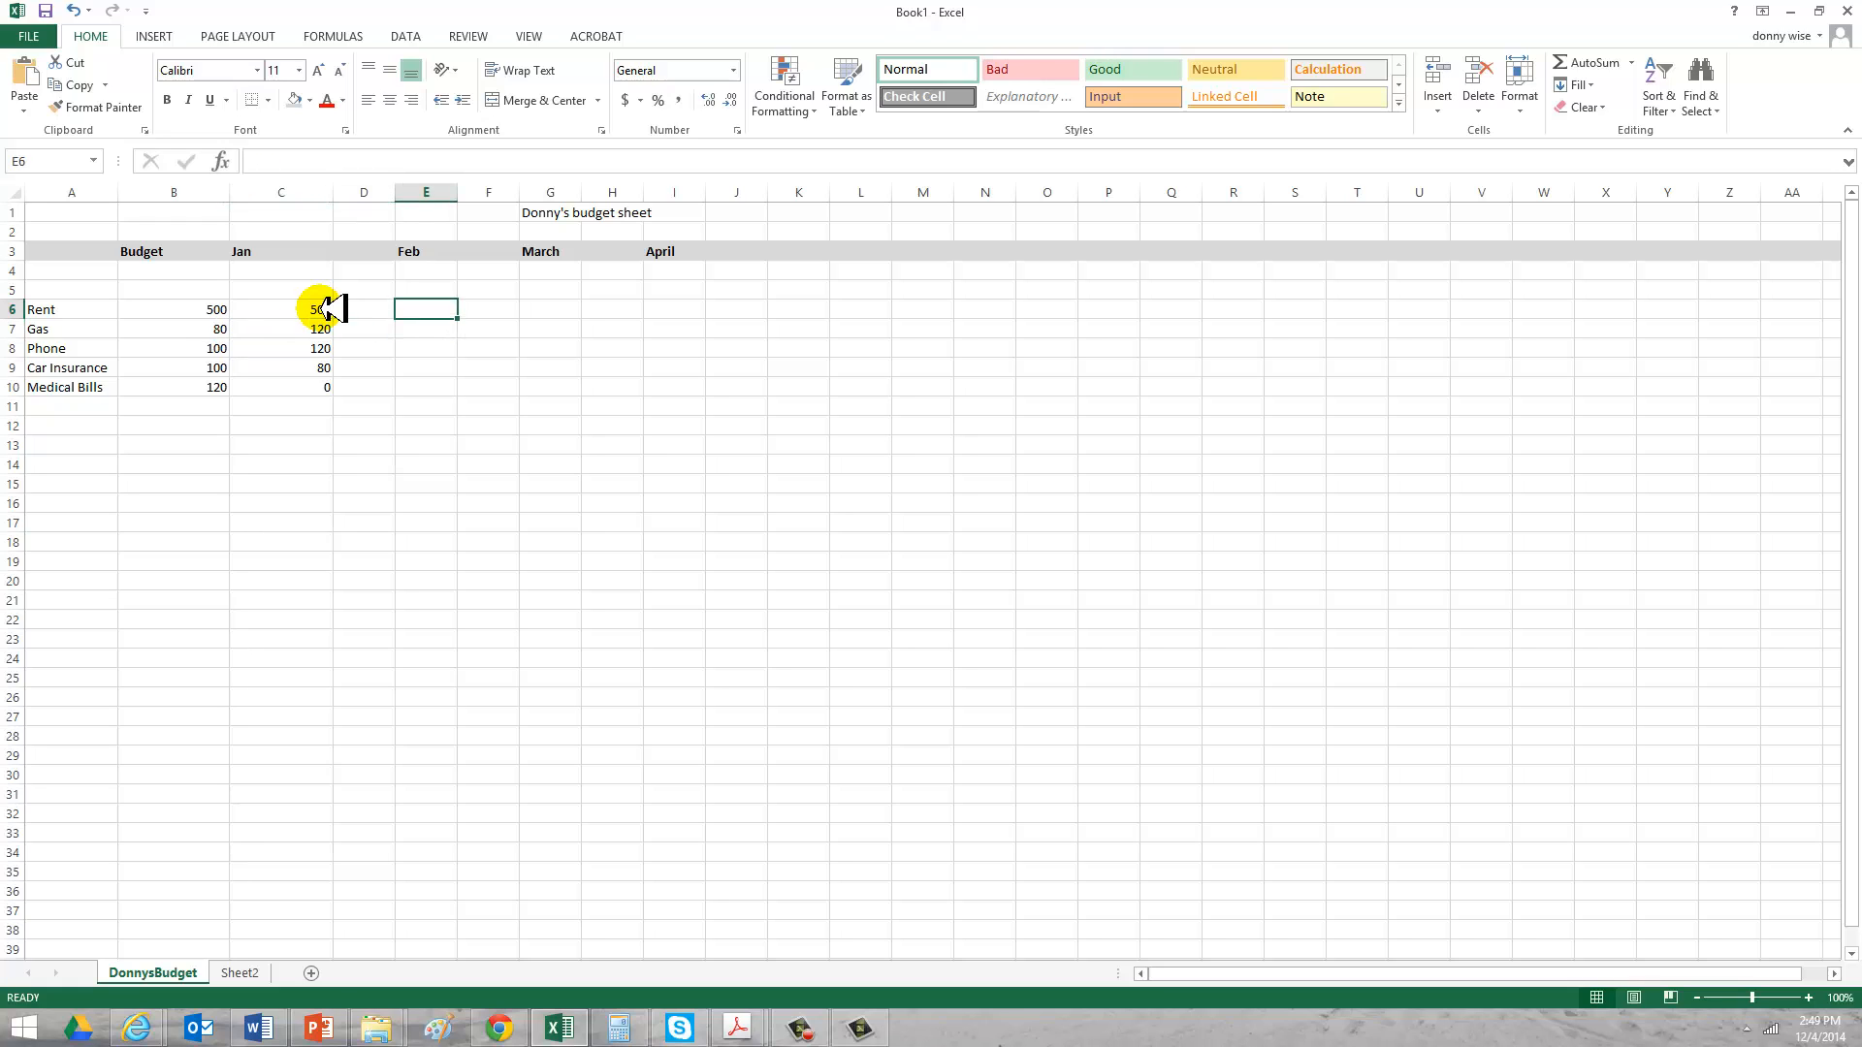
type("800")
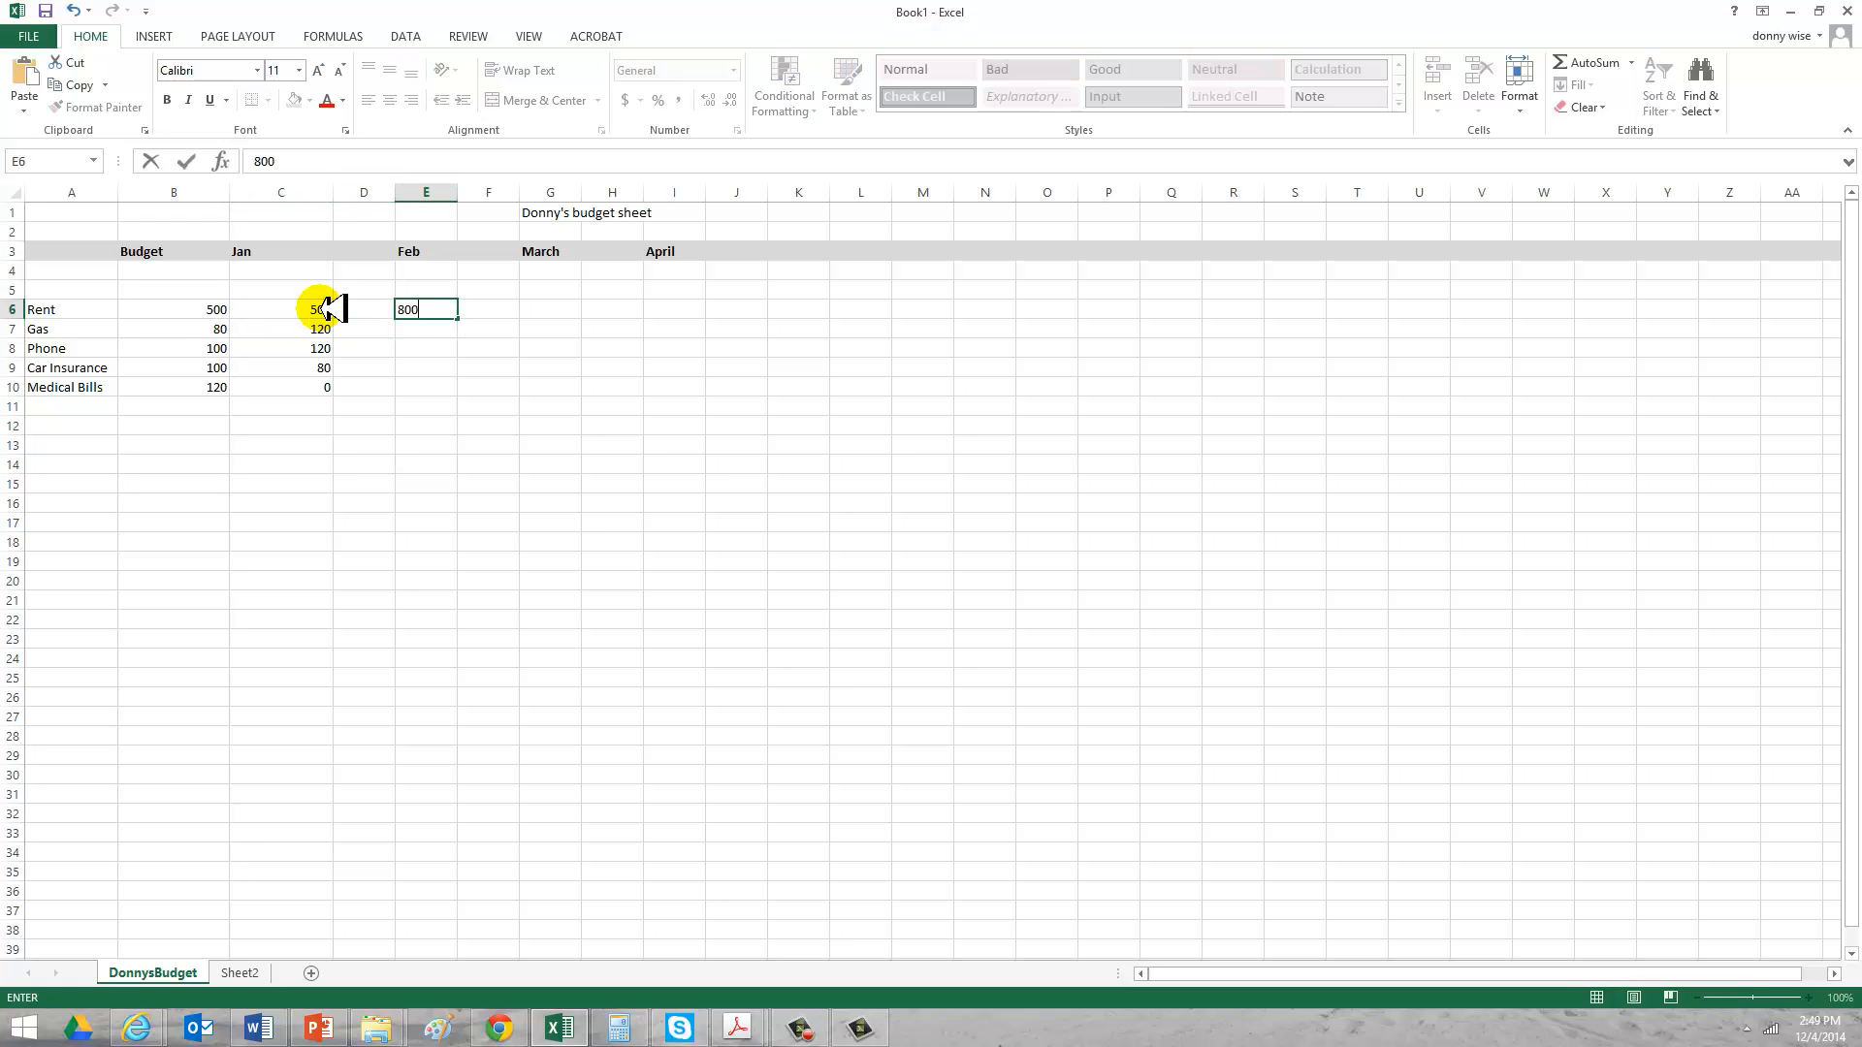
key("Return")
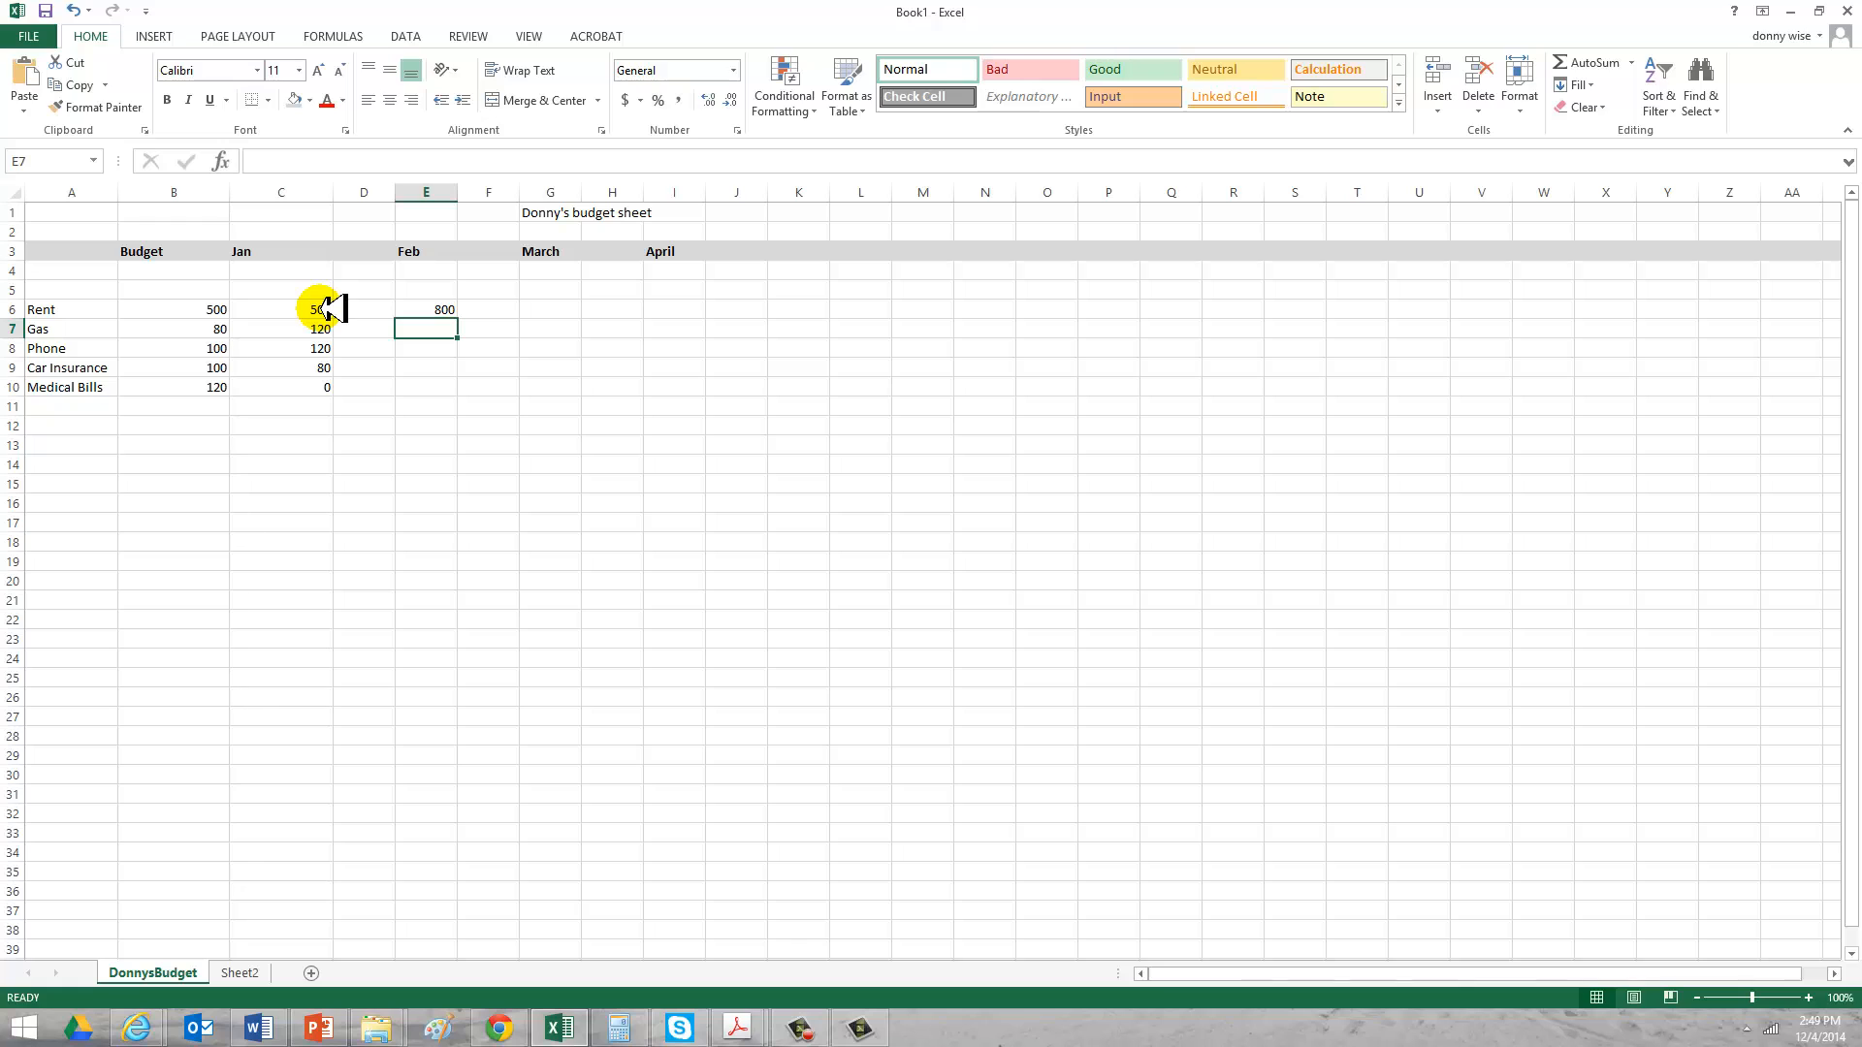
Enter 200 for Gas and 200 for Phone in the February column.
type("1")
key("BackSpace")
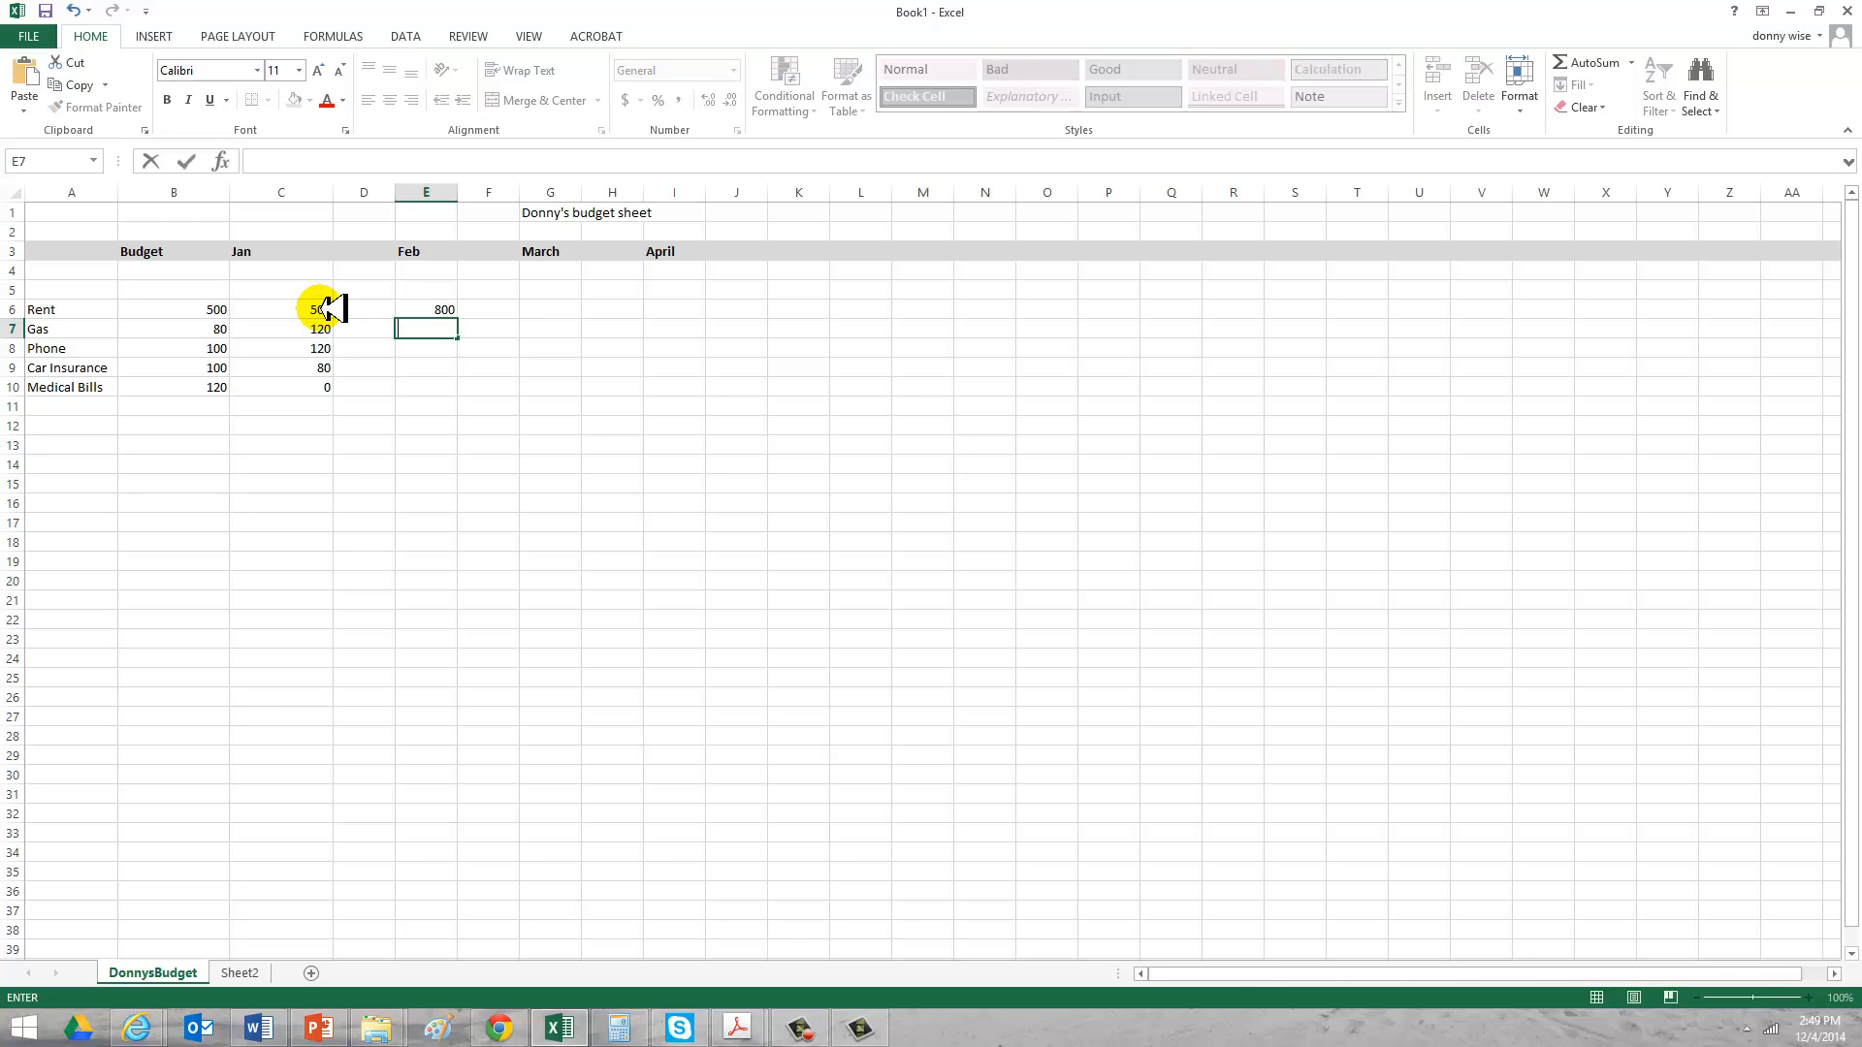
type("200")
key("Return")
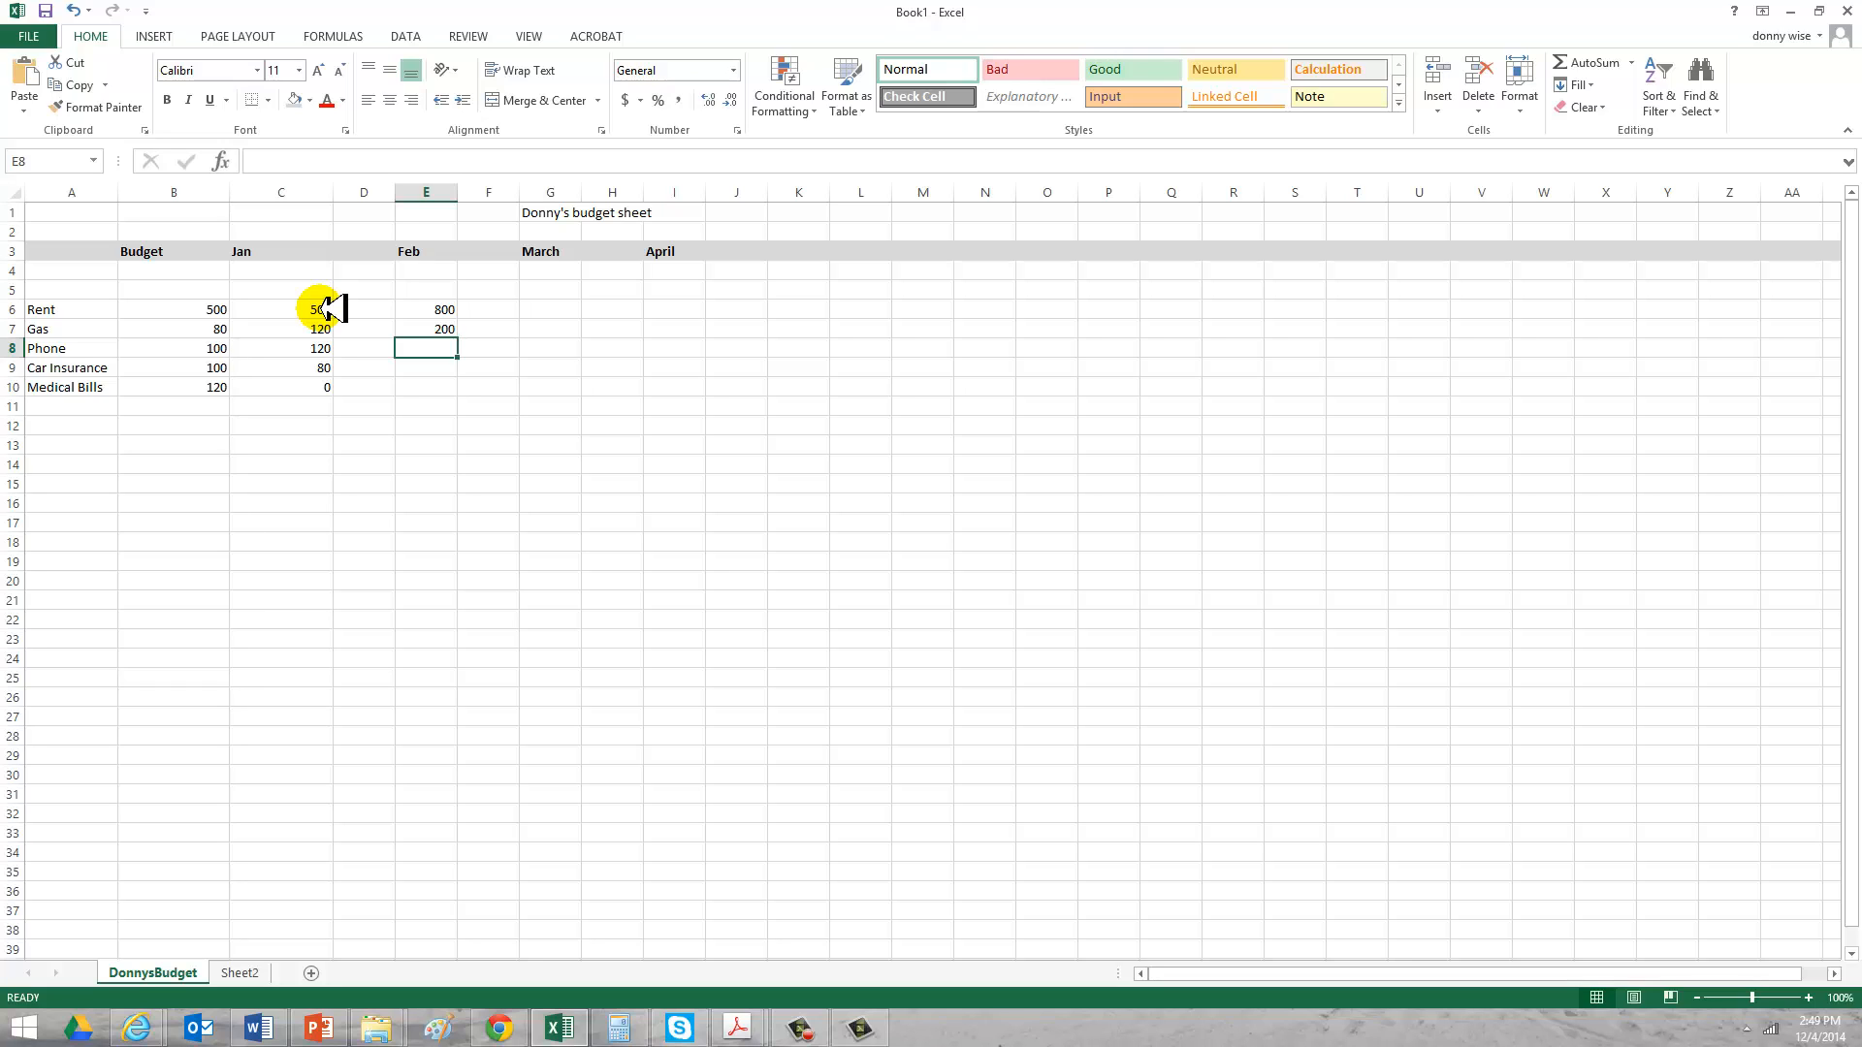
type("200")
key("Return")
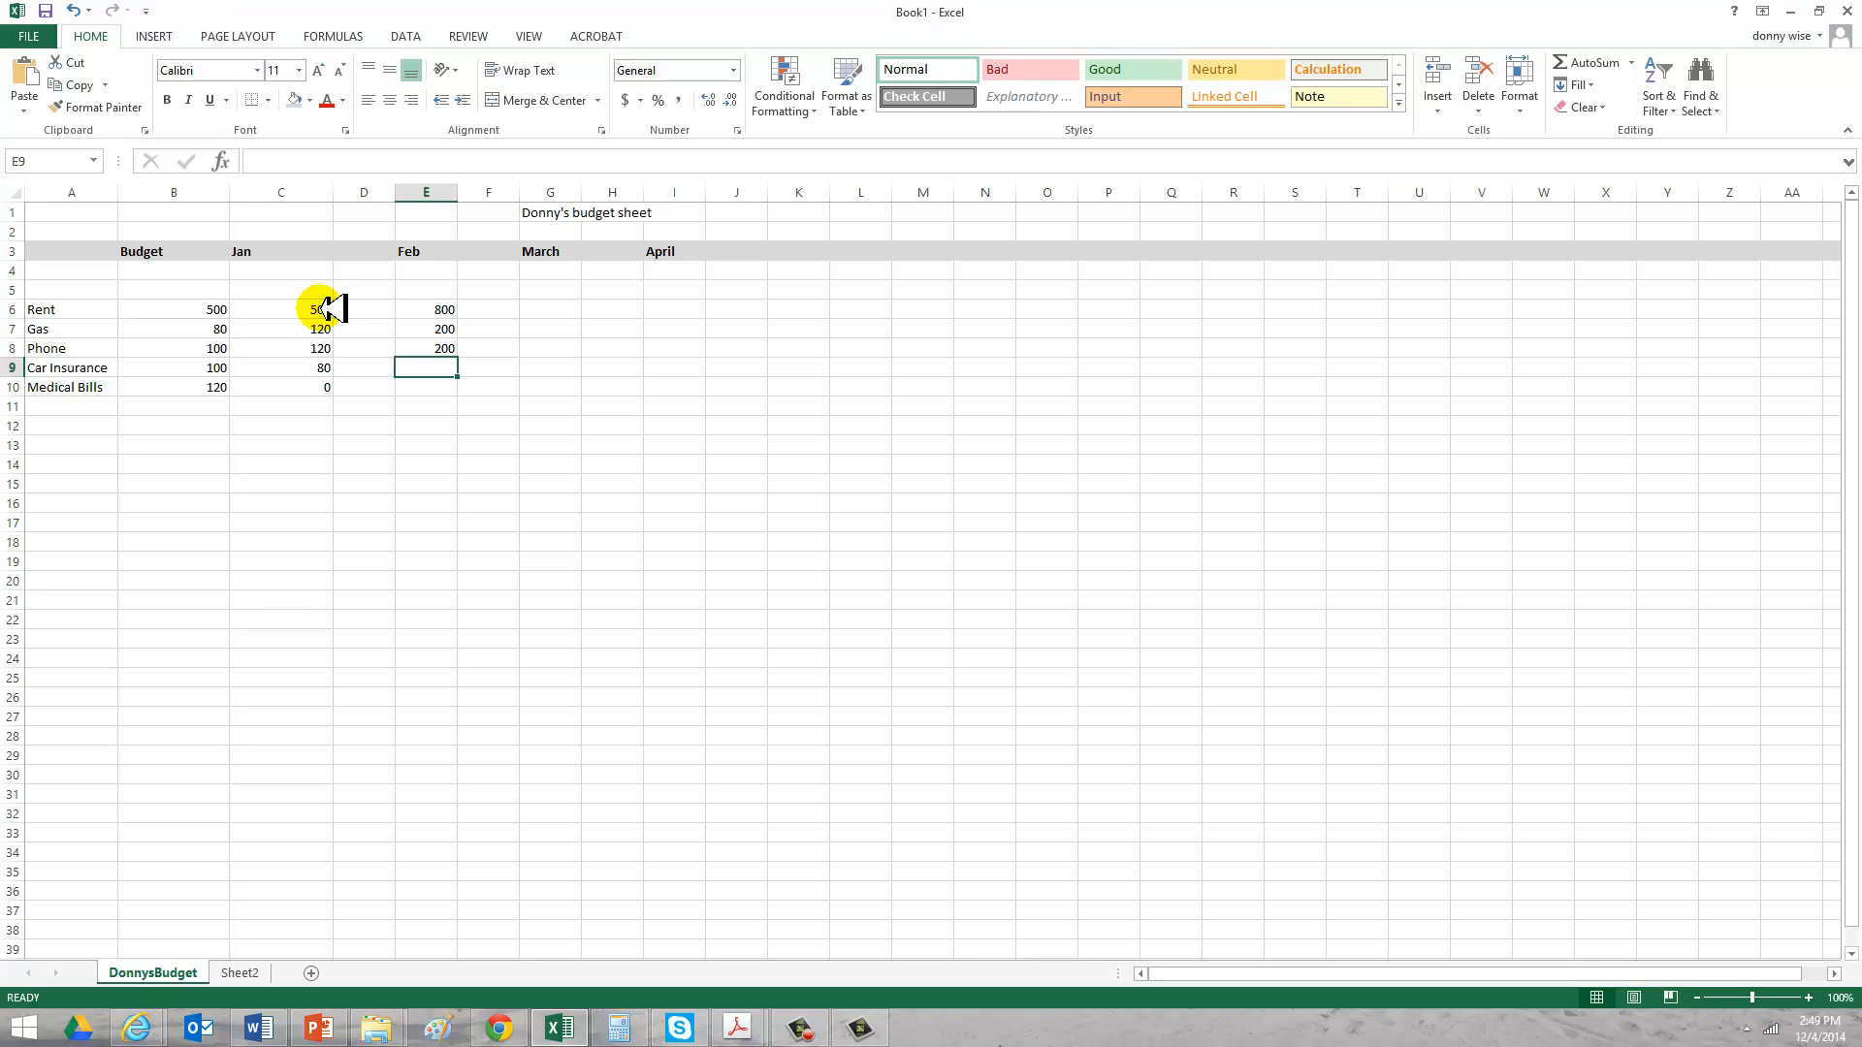
Enter 90 for Car Insurance and 1100 for Medical Bills in the February column.
type("90")
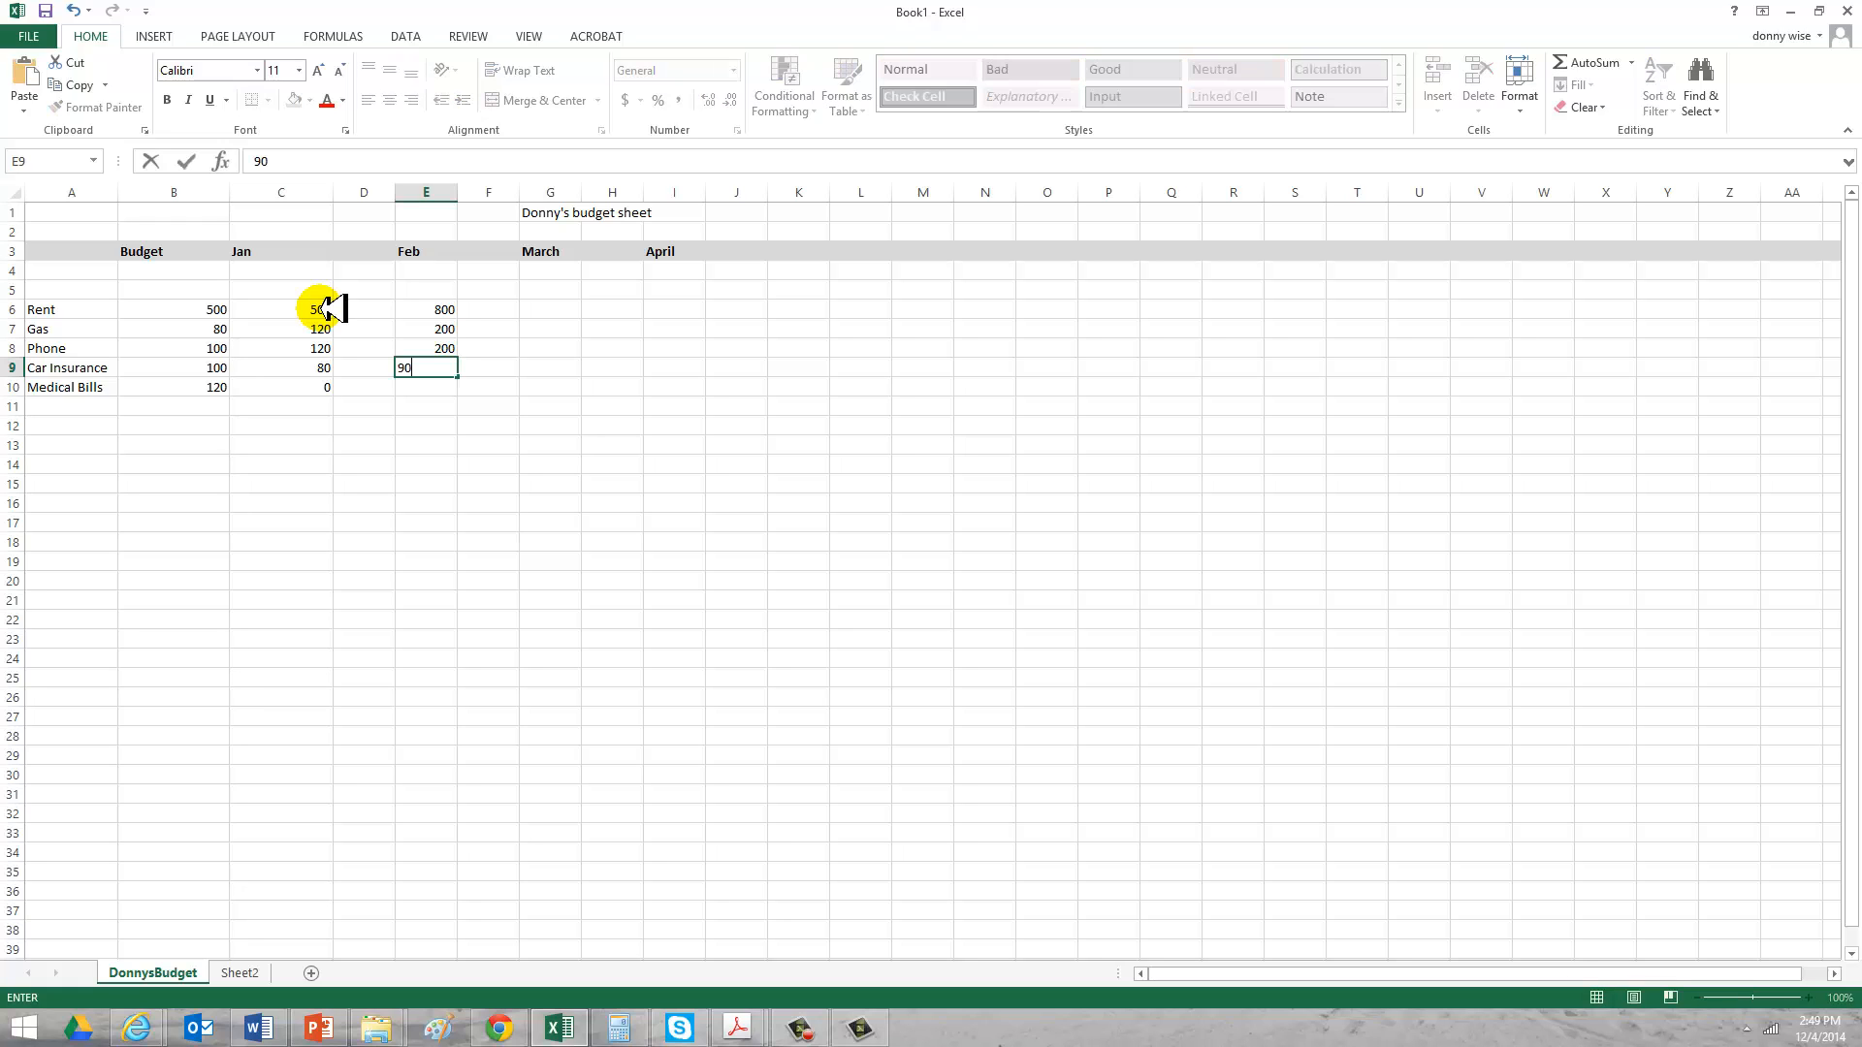
key("Return")
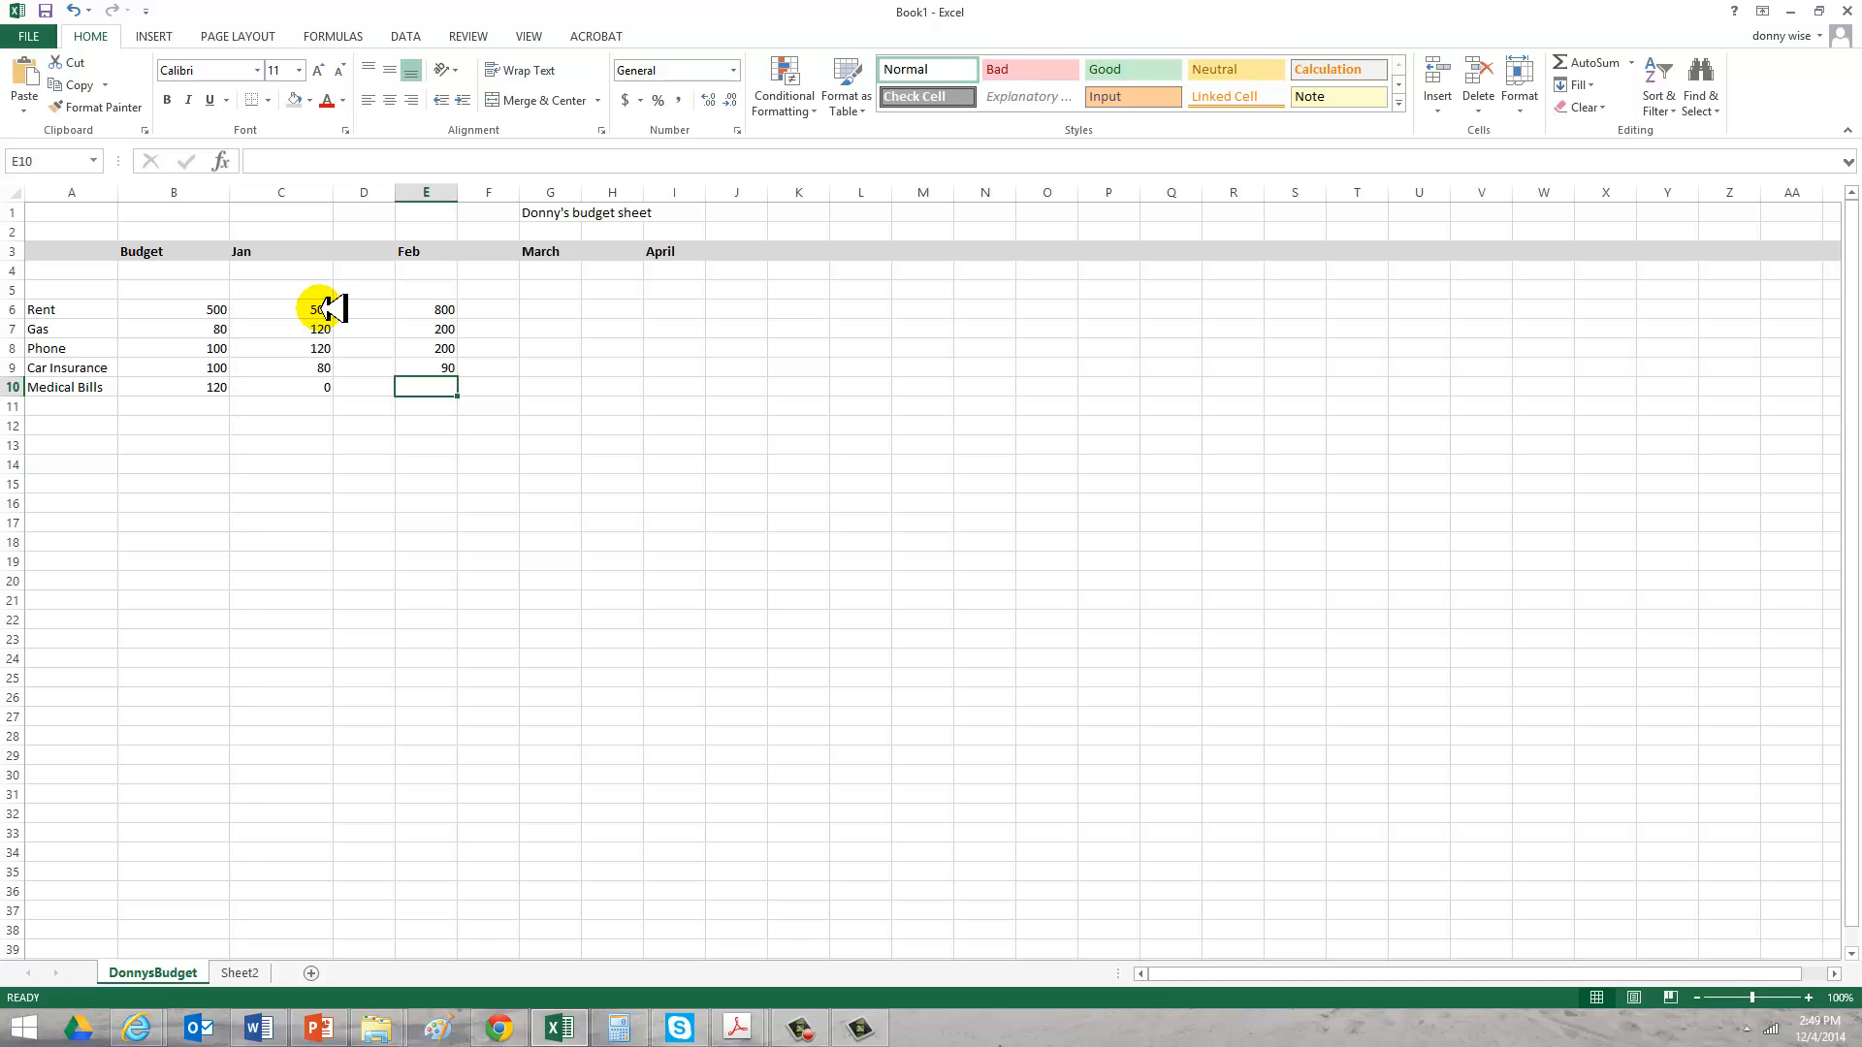
type("1100")
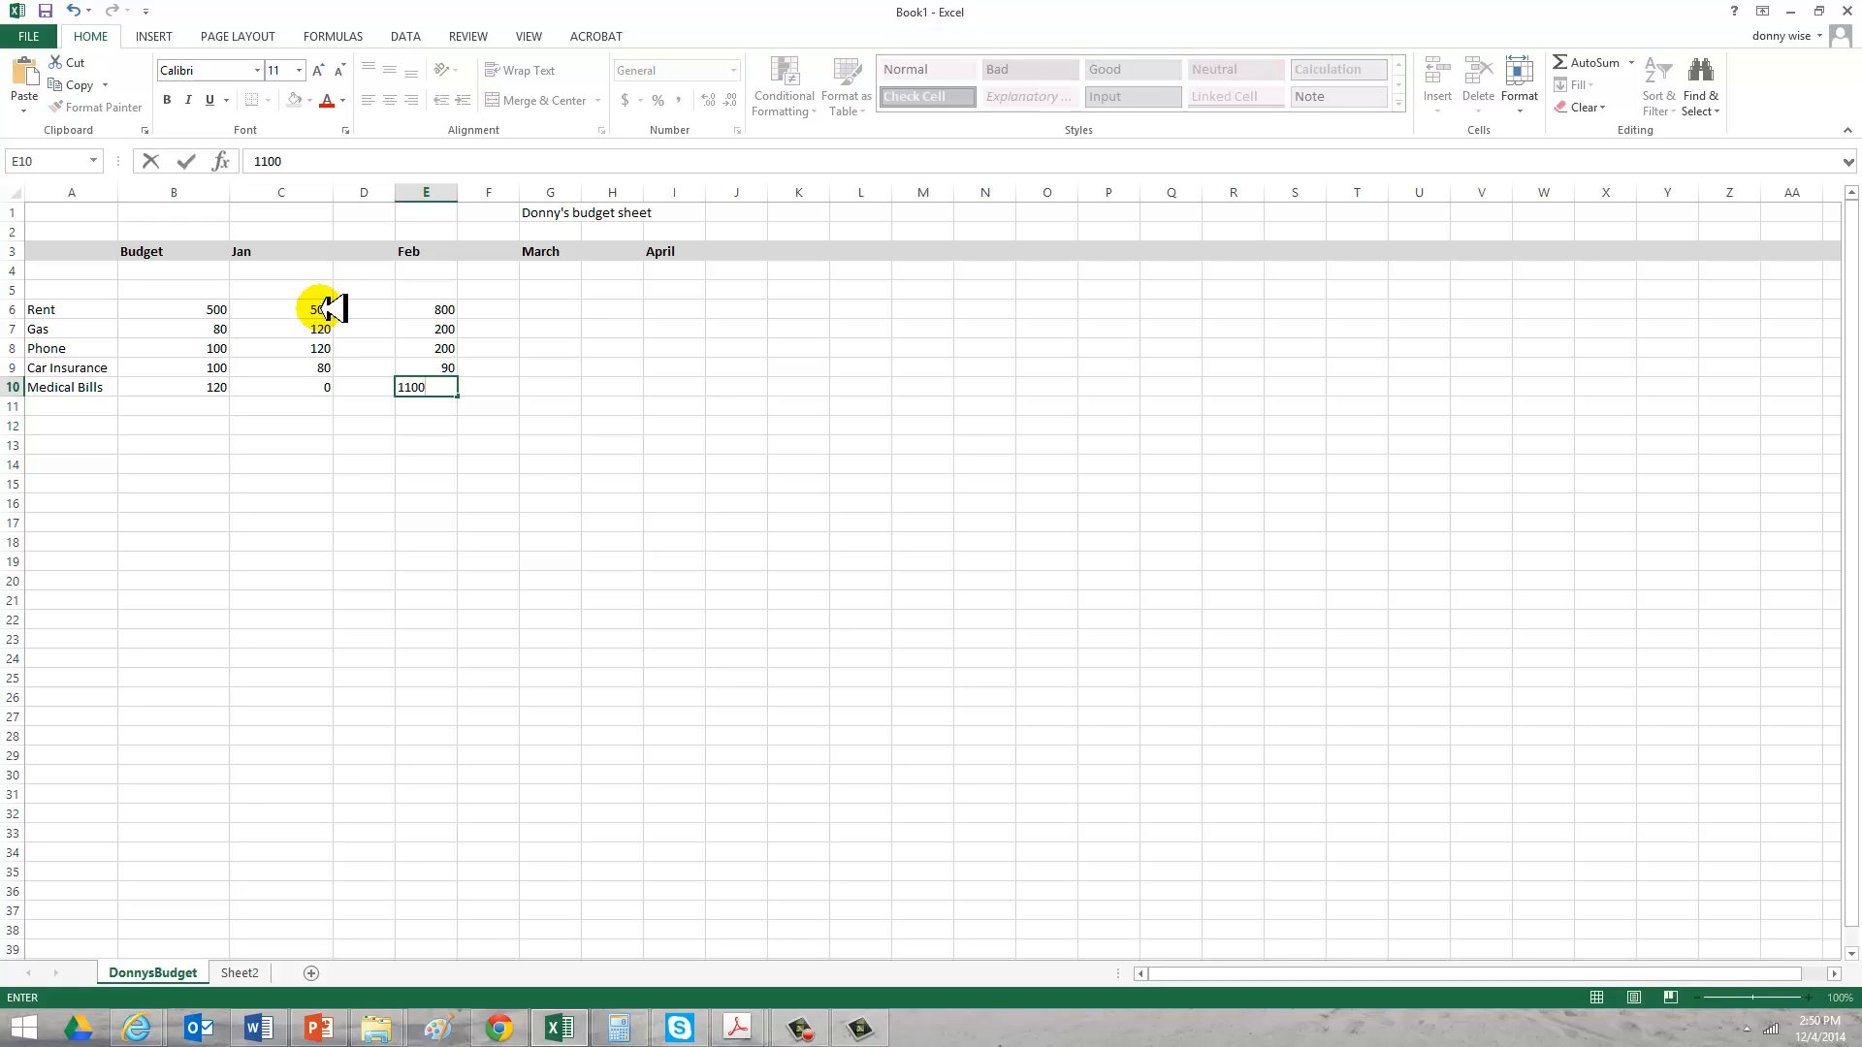
key("Return")
key("Up")
key("Up")
key("Up")
key("Up")
key("Up")
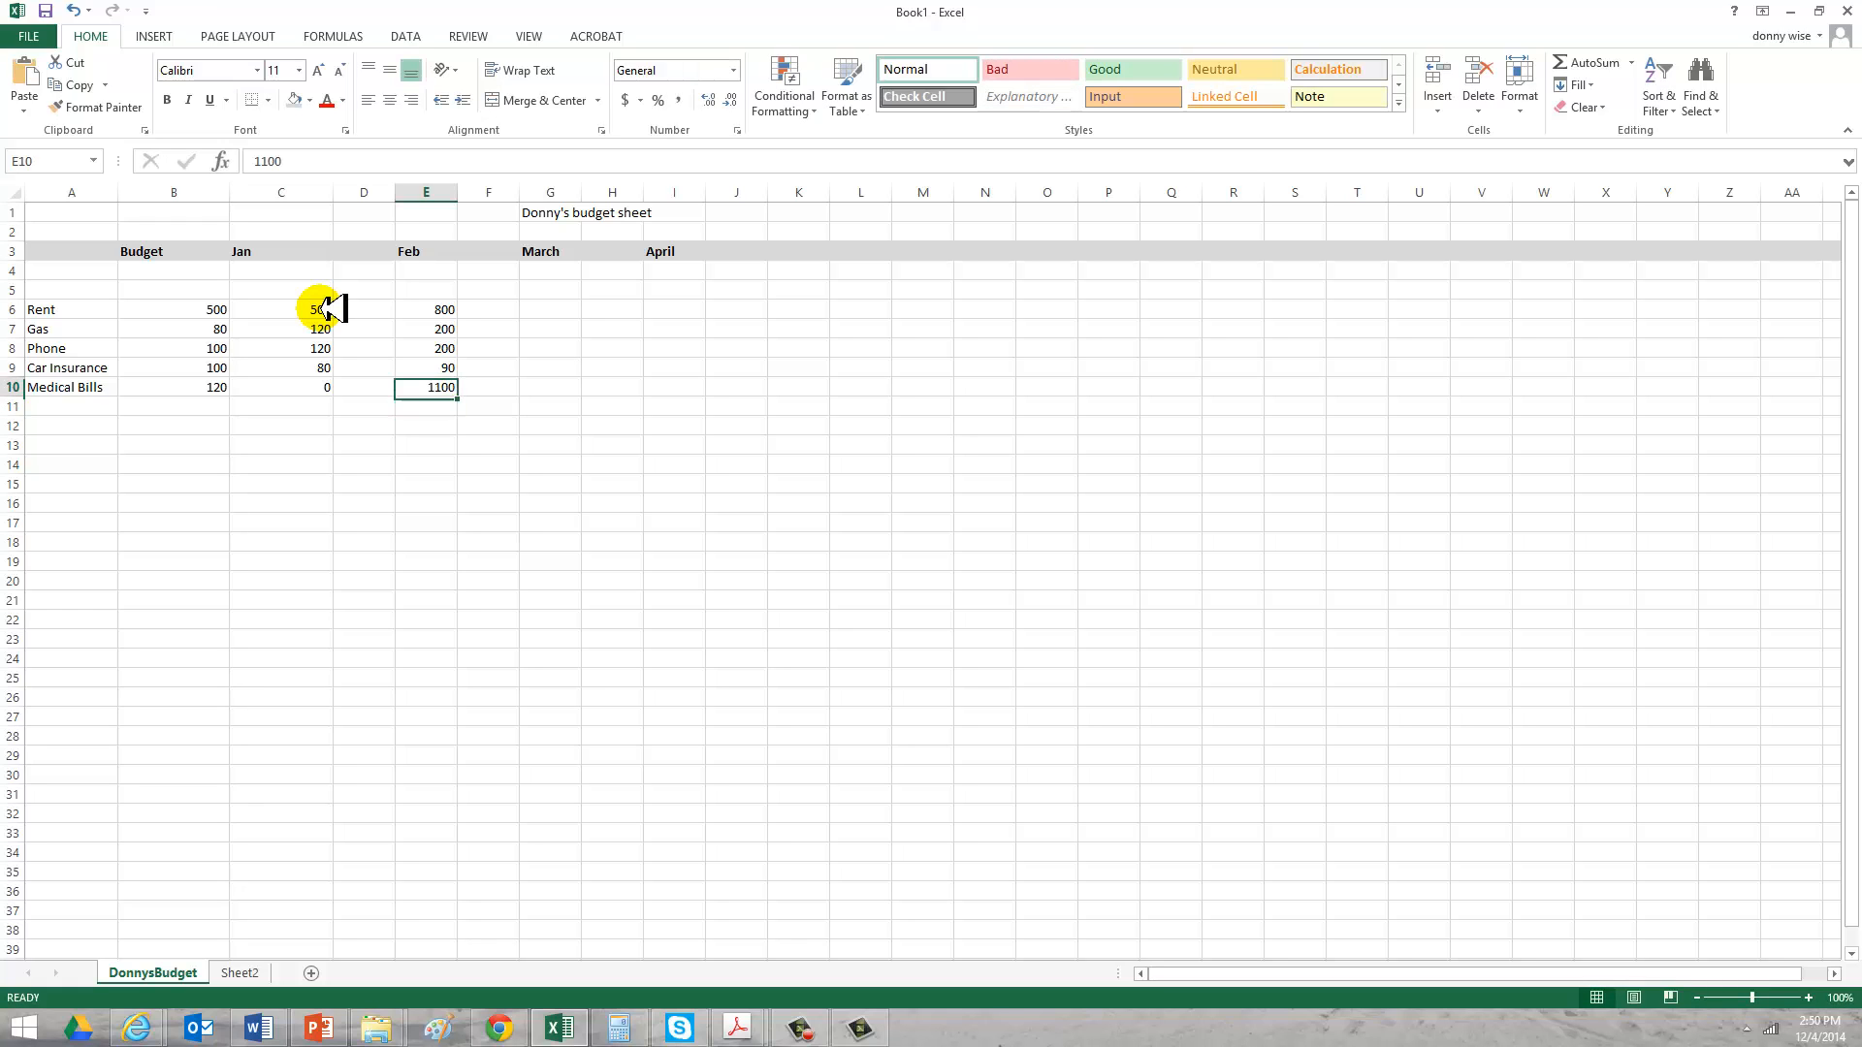
key("Right")
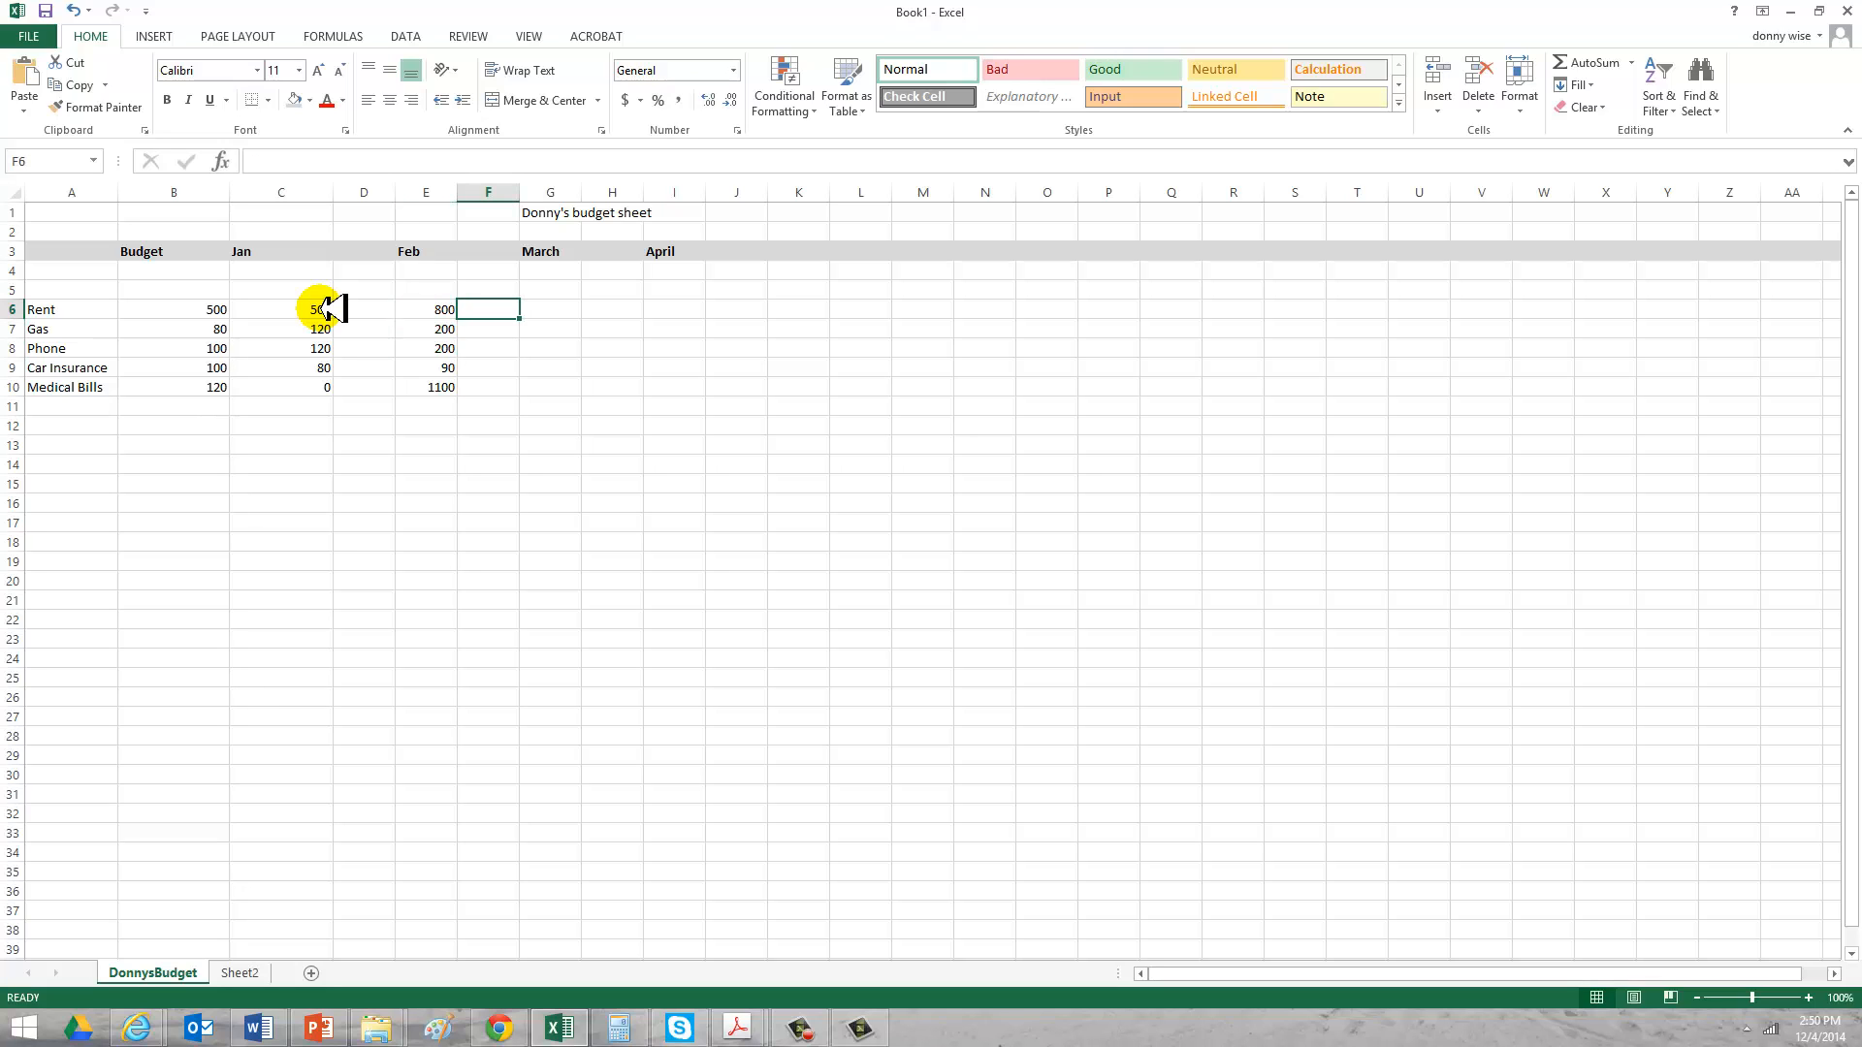
key("Right")
key("Right")
key("Left")
key("Left")
key("Left")
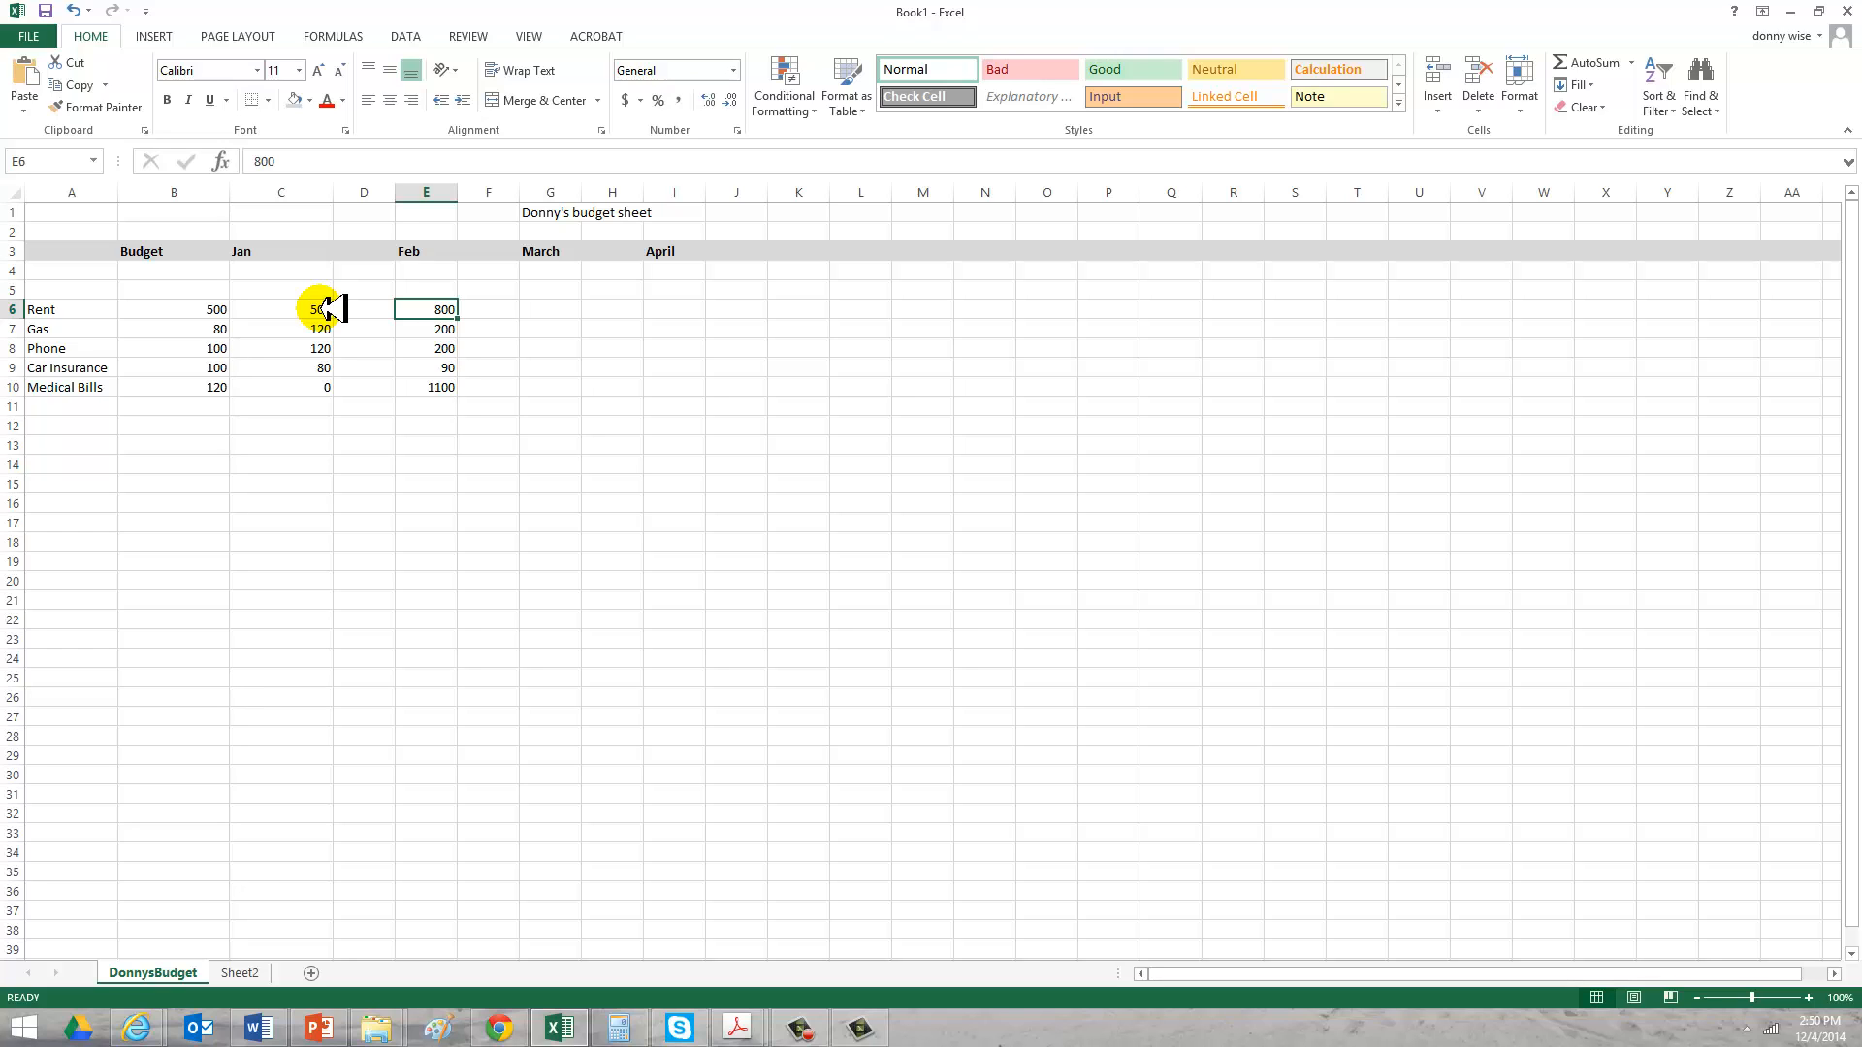
left_click(326, 310)
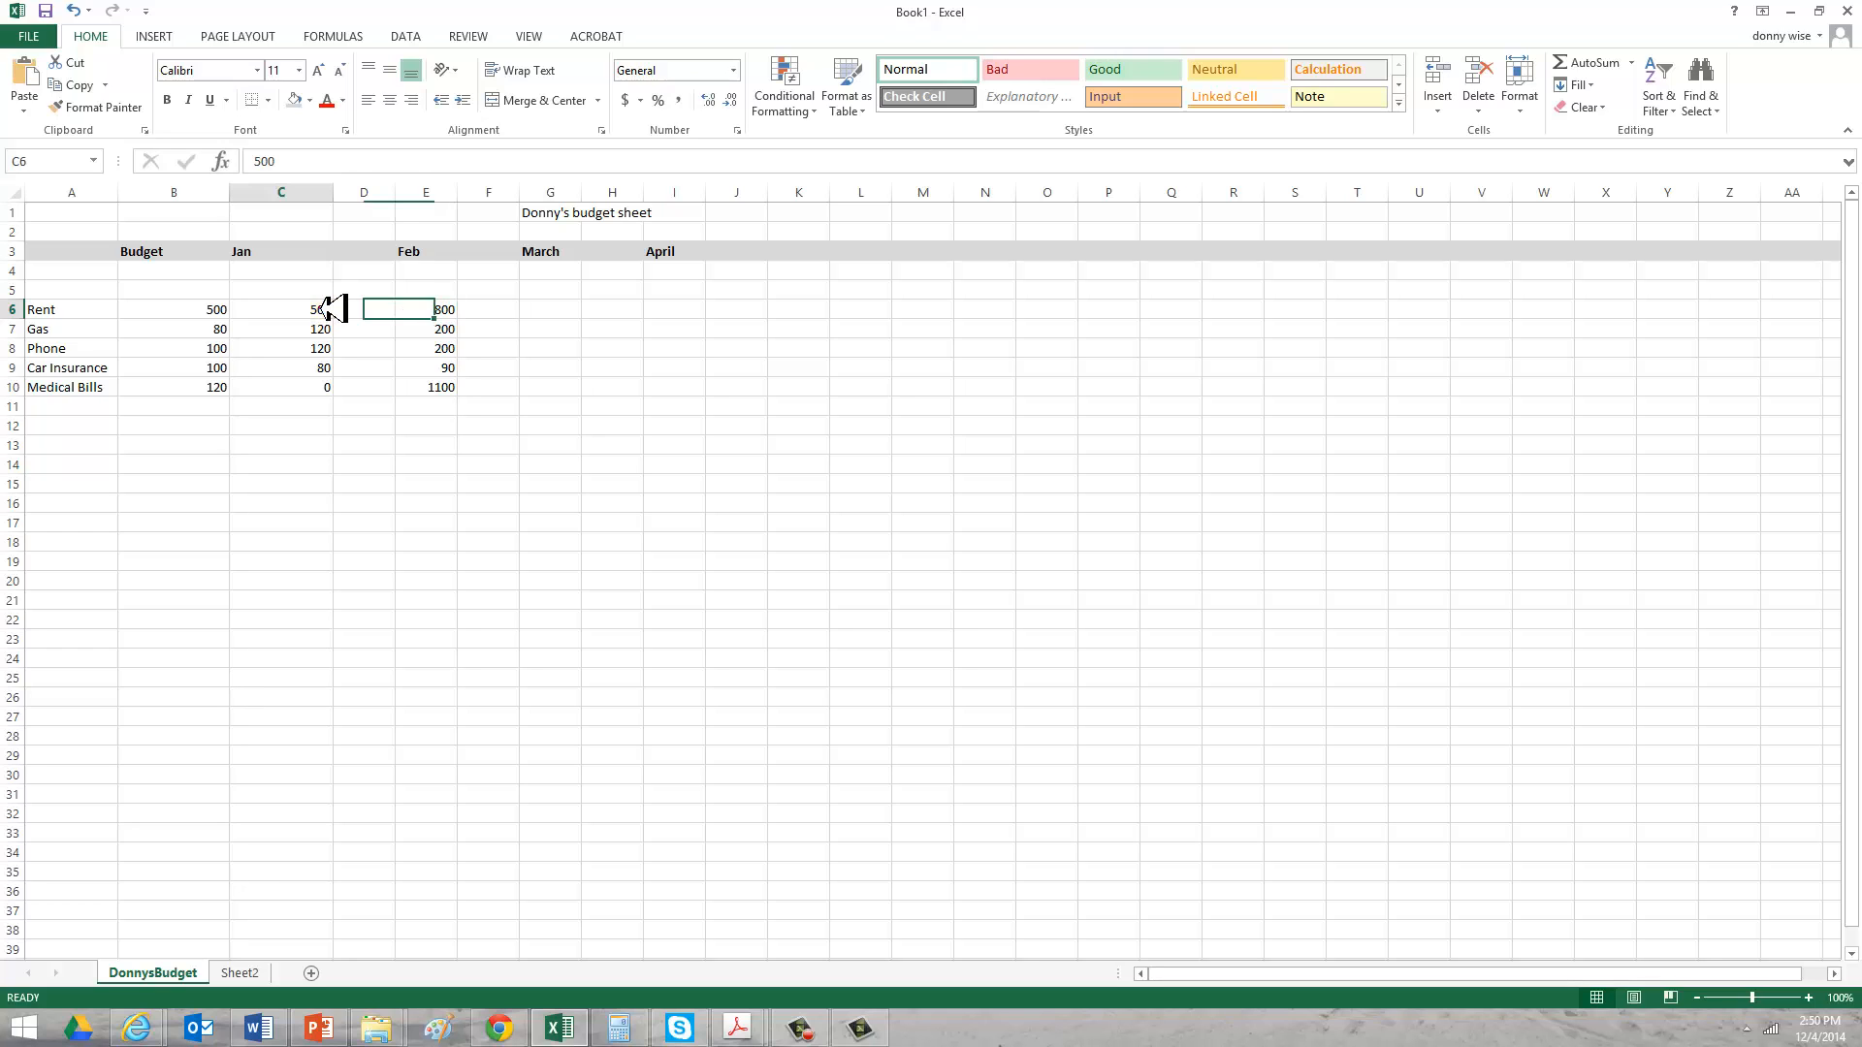
Copy the February amounts from Rent through Medical Bills, cells E6:E10.
left_click(441, 310)
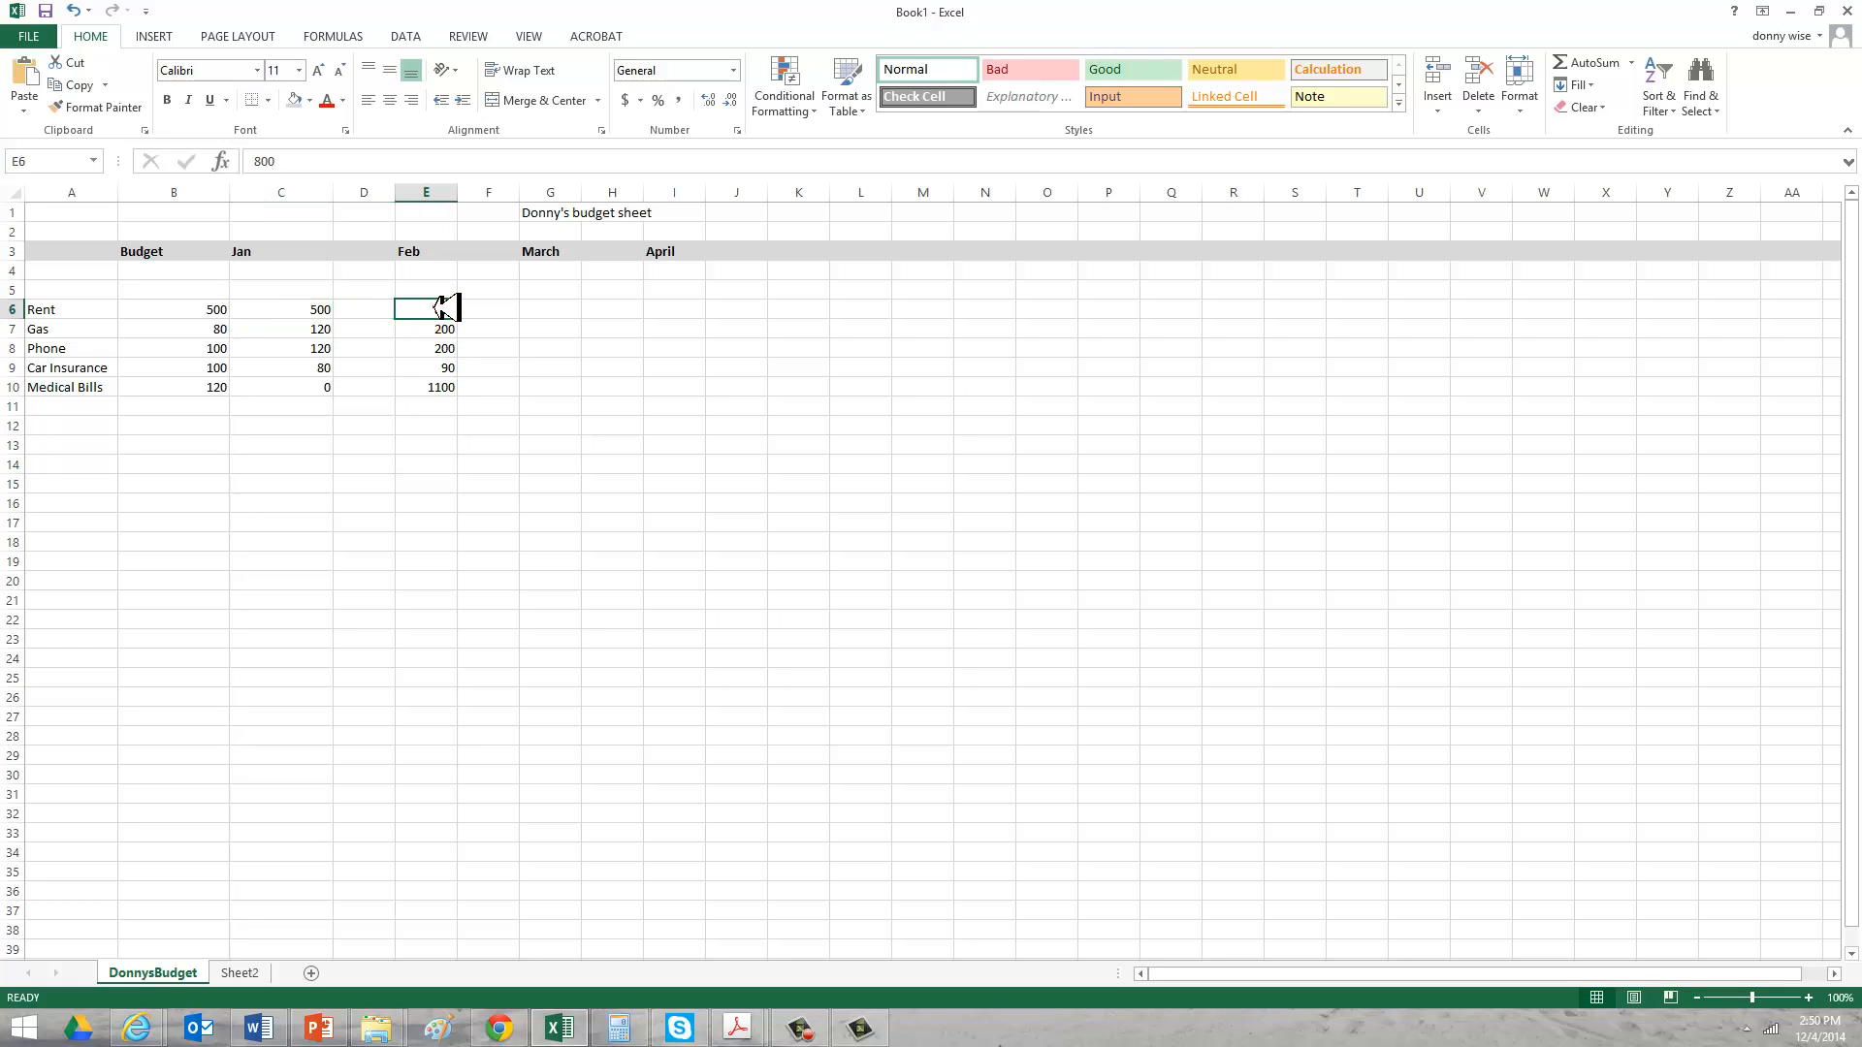
left_click_drag(441, 309, 441, 340)
left_click_drag(441, 367, 439, 388)
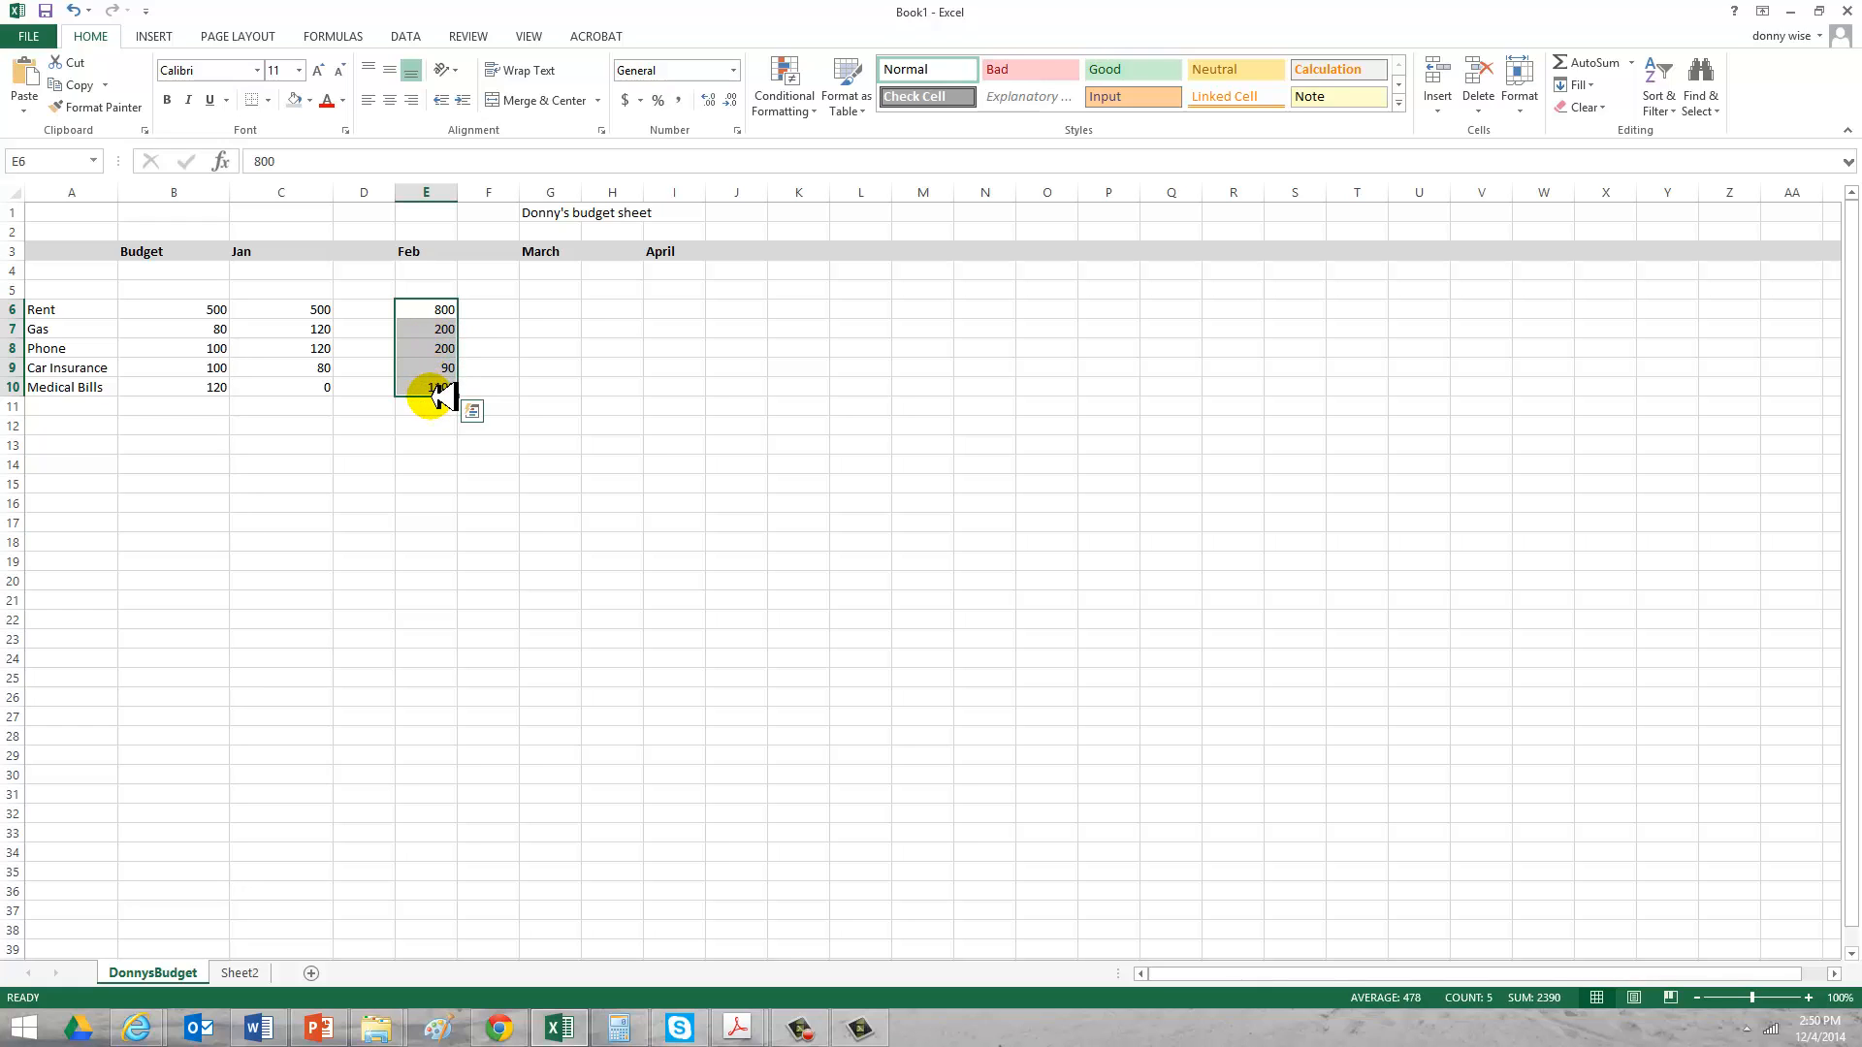
right_click(438, 357)
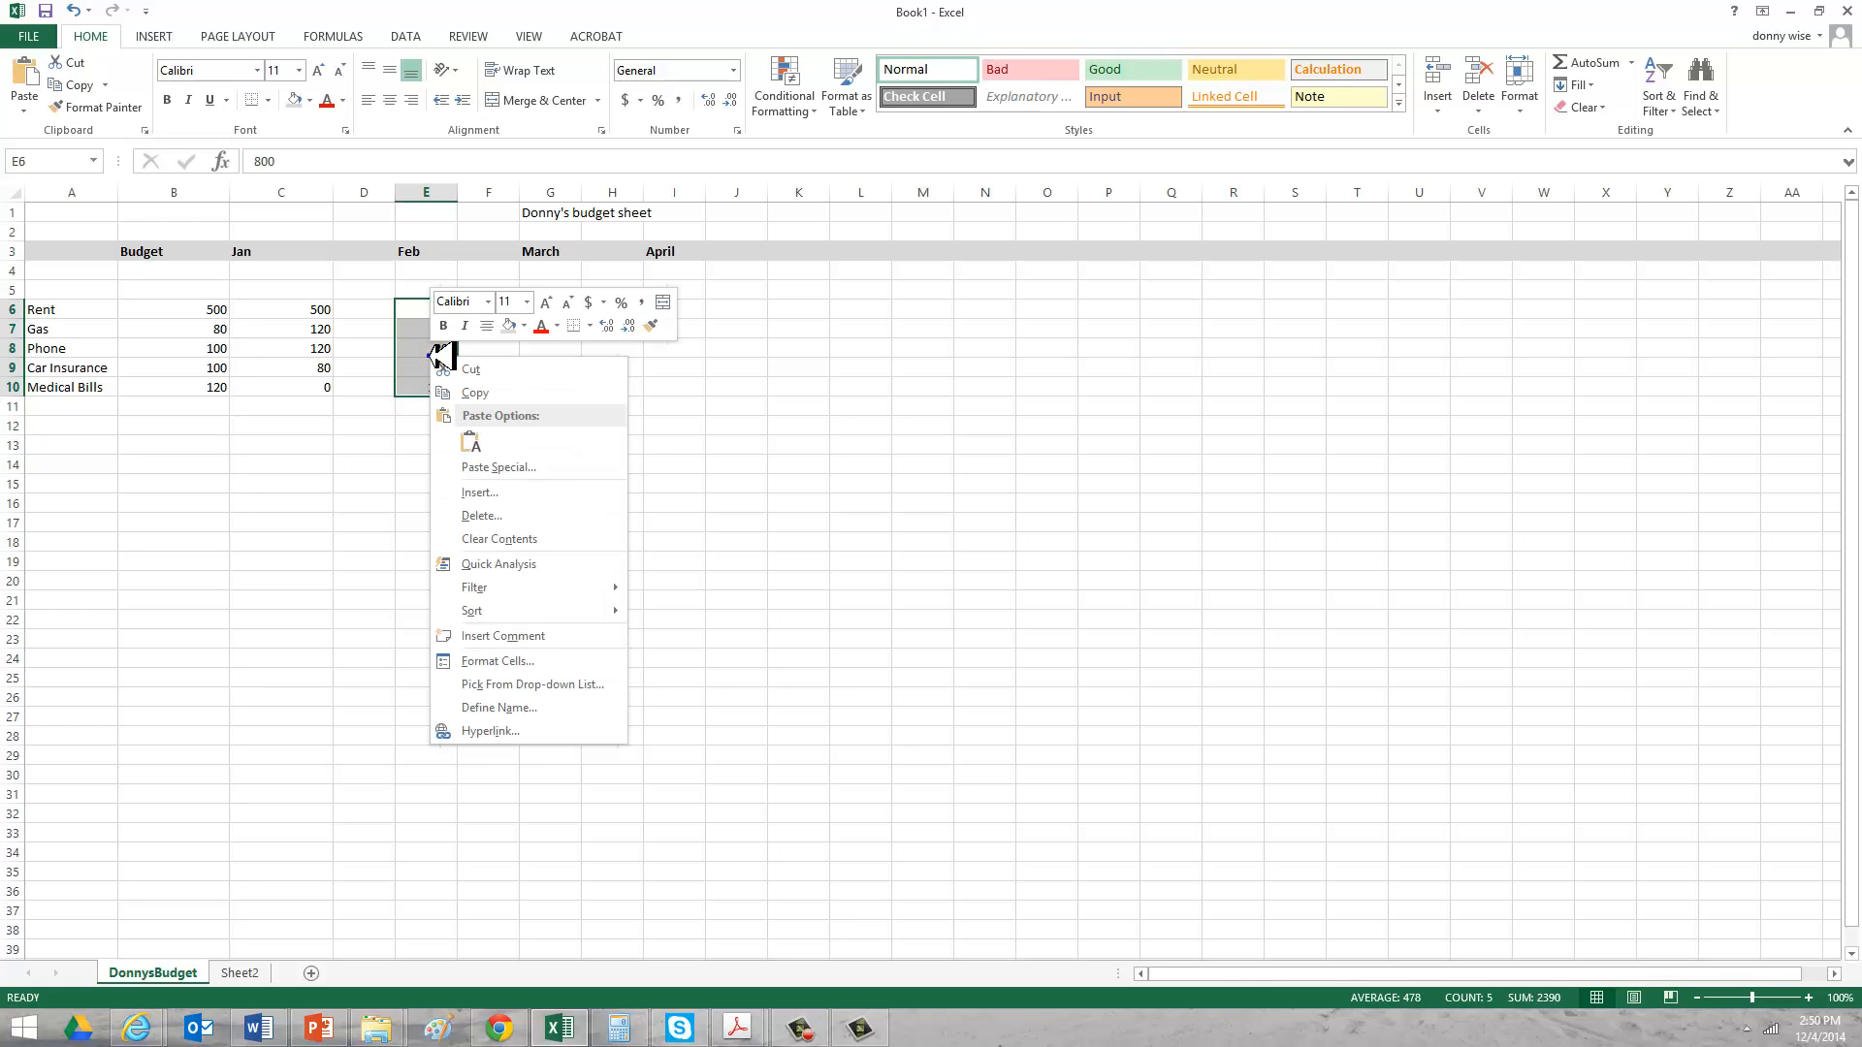
left_click(474, 392)
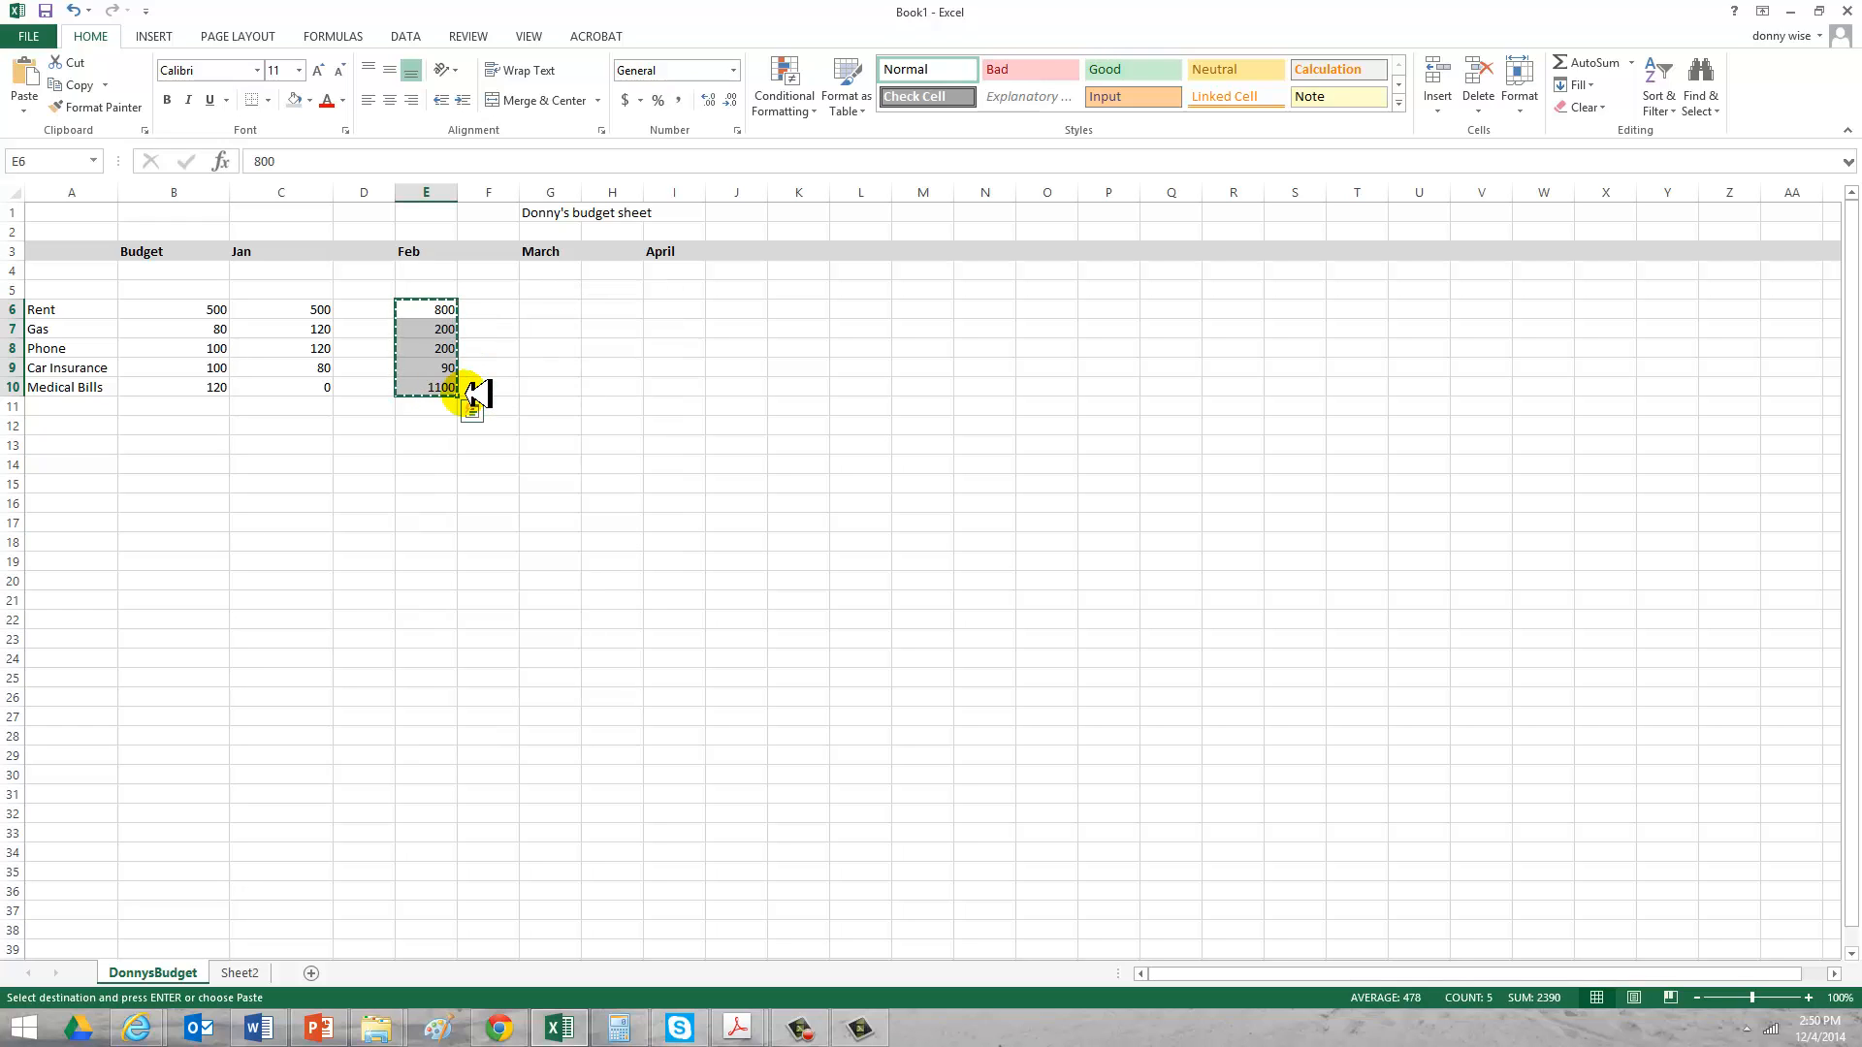
left_click(557, 308)
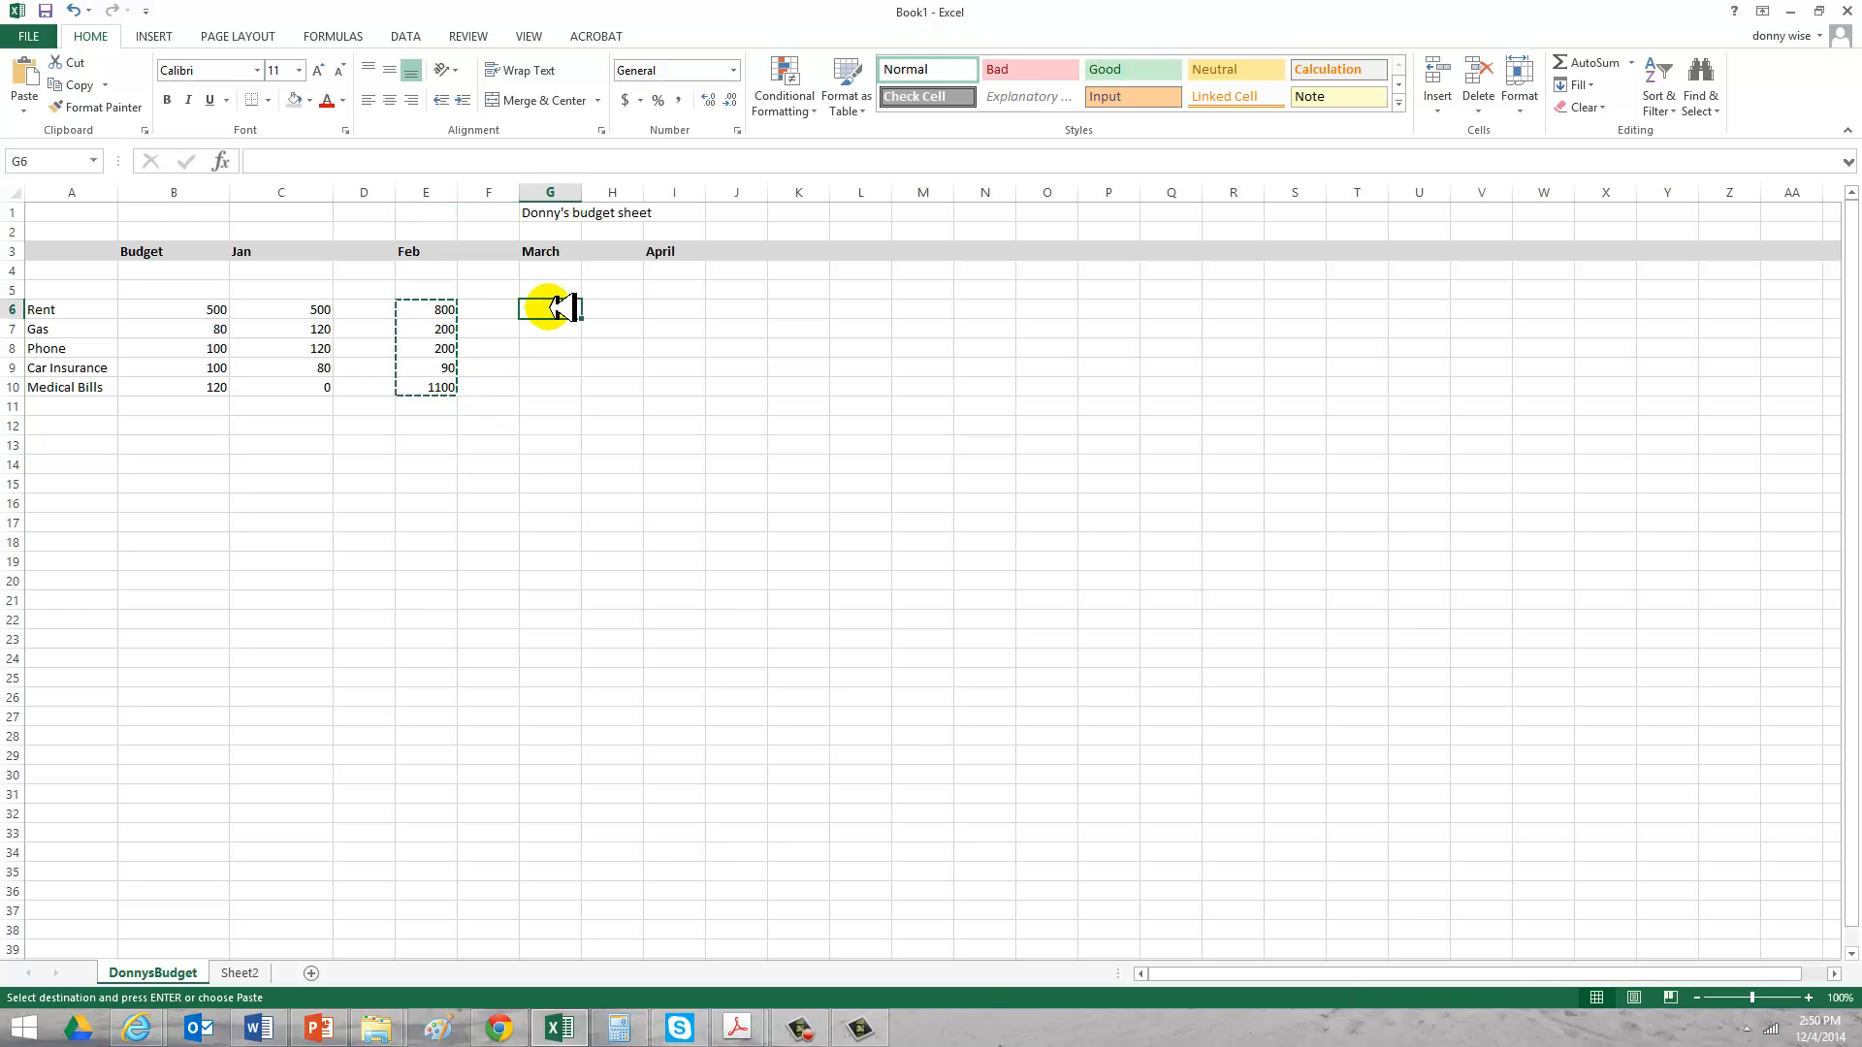
right_click(560, 308)
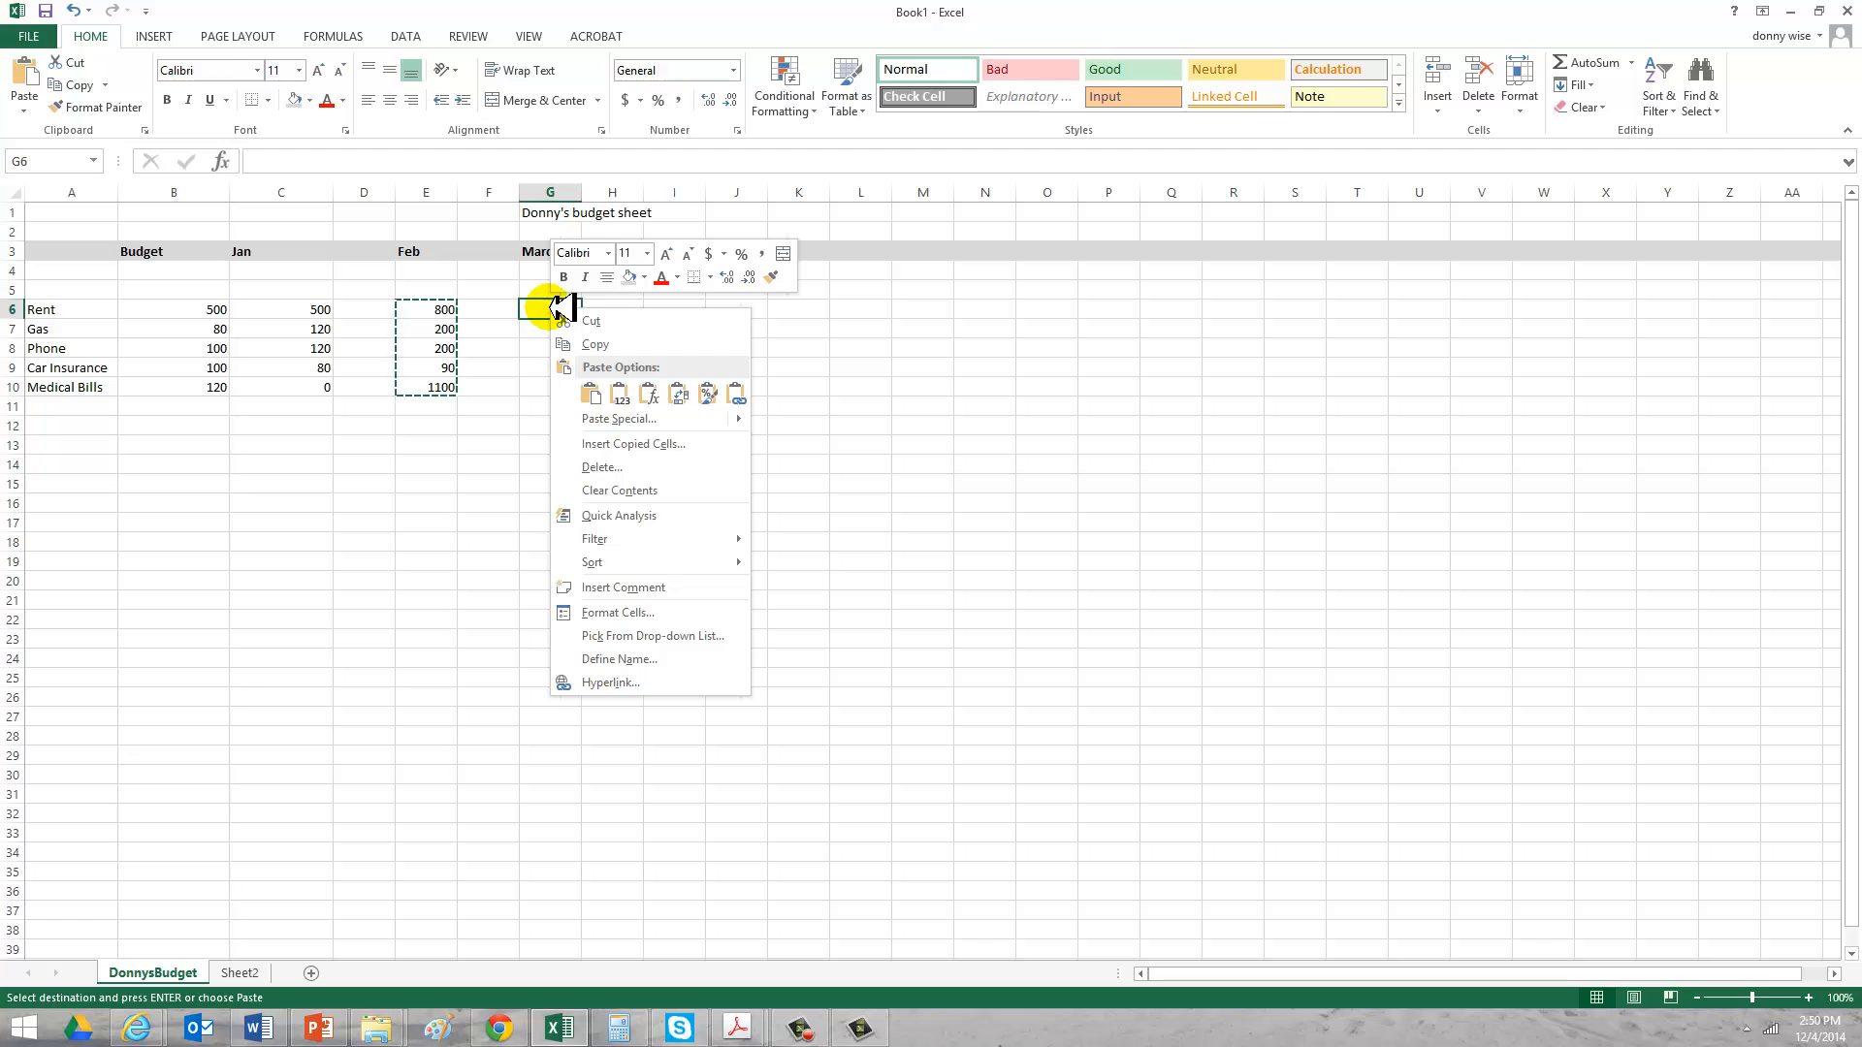
left_click(606, 418)
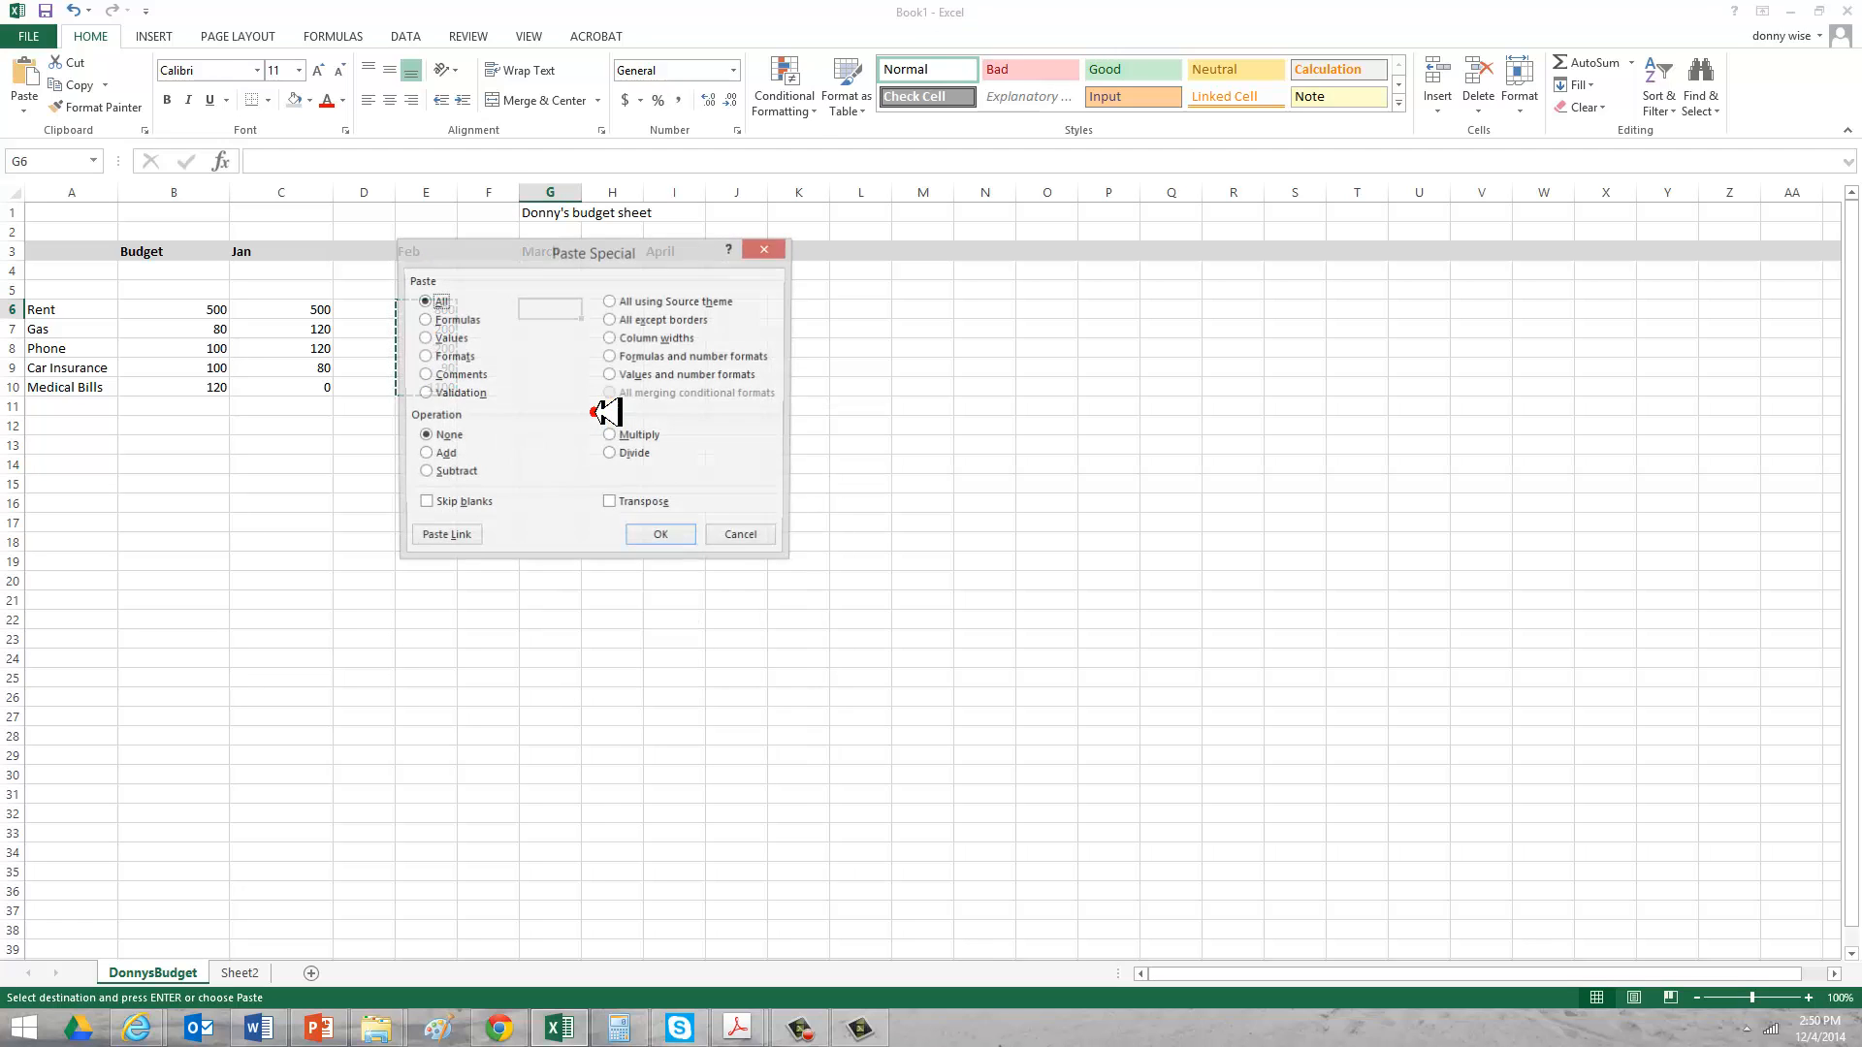
left_click(729, 537)
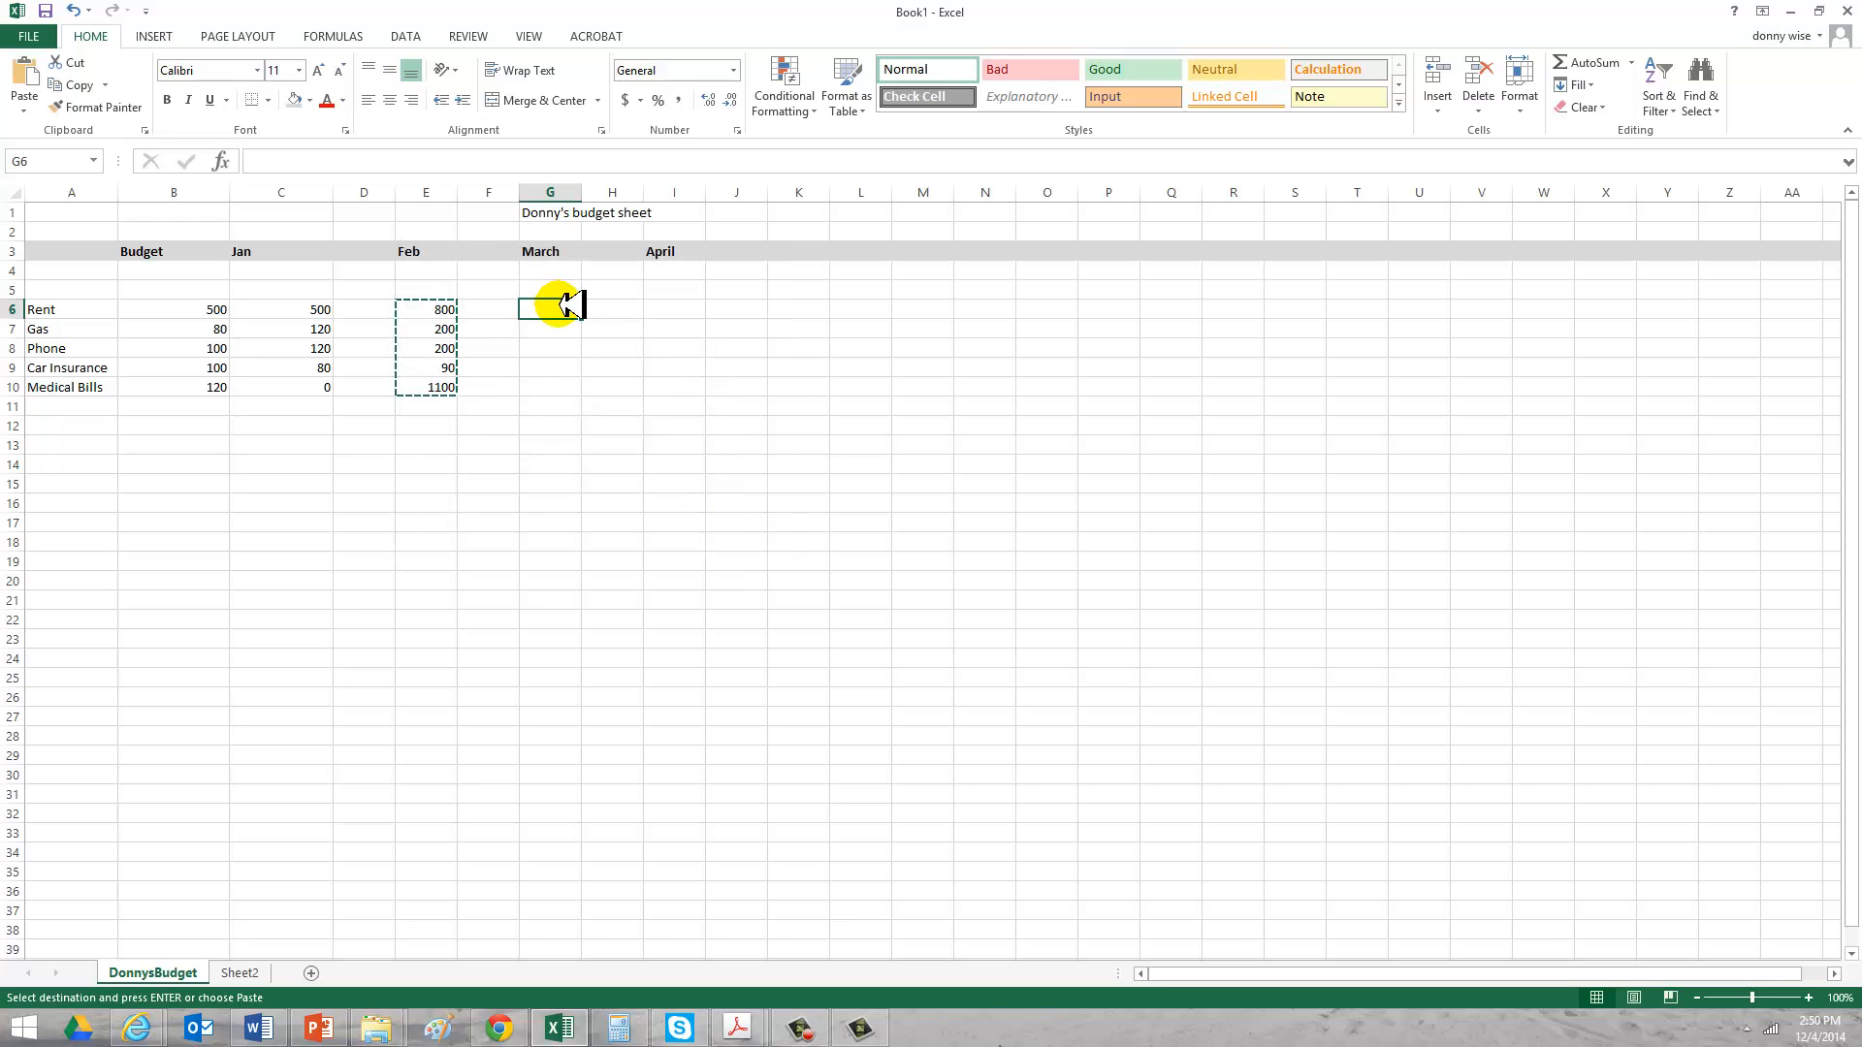
Paste the copied February amounts into the March column, cells G6:G10.
left_click_drag(569, 304, 570, 383)
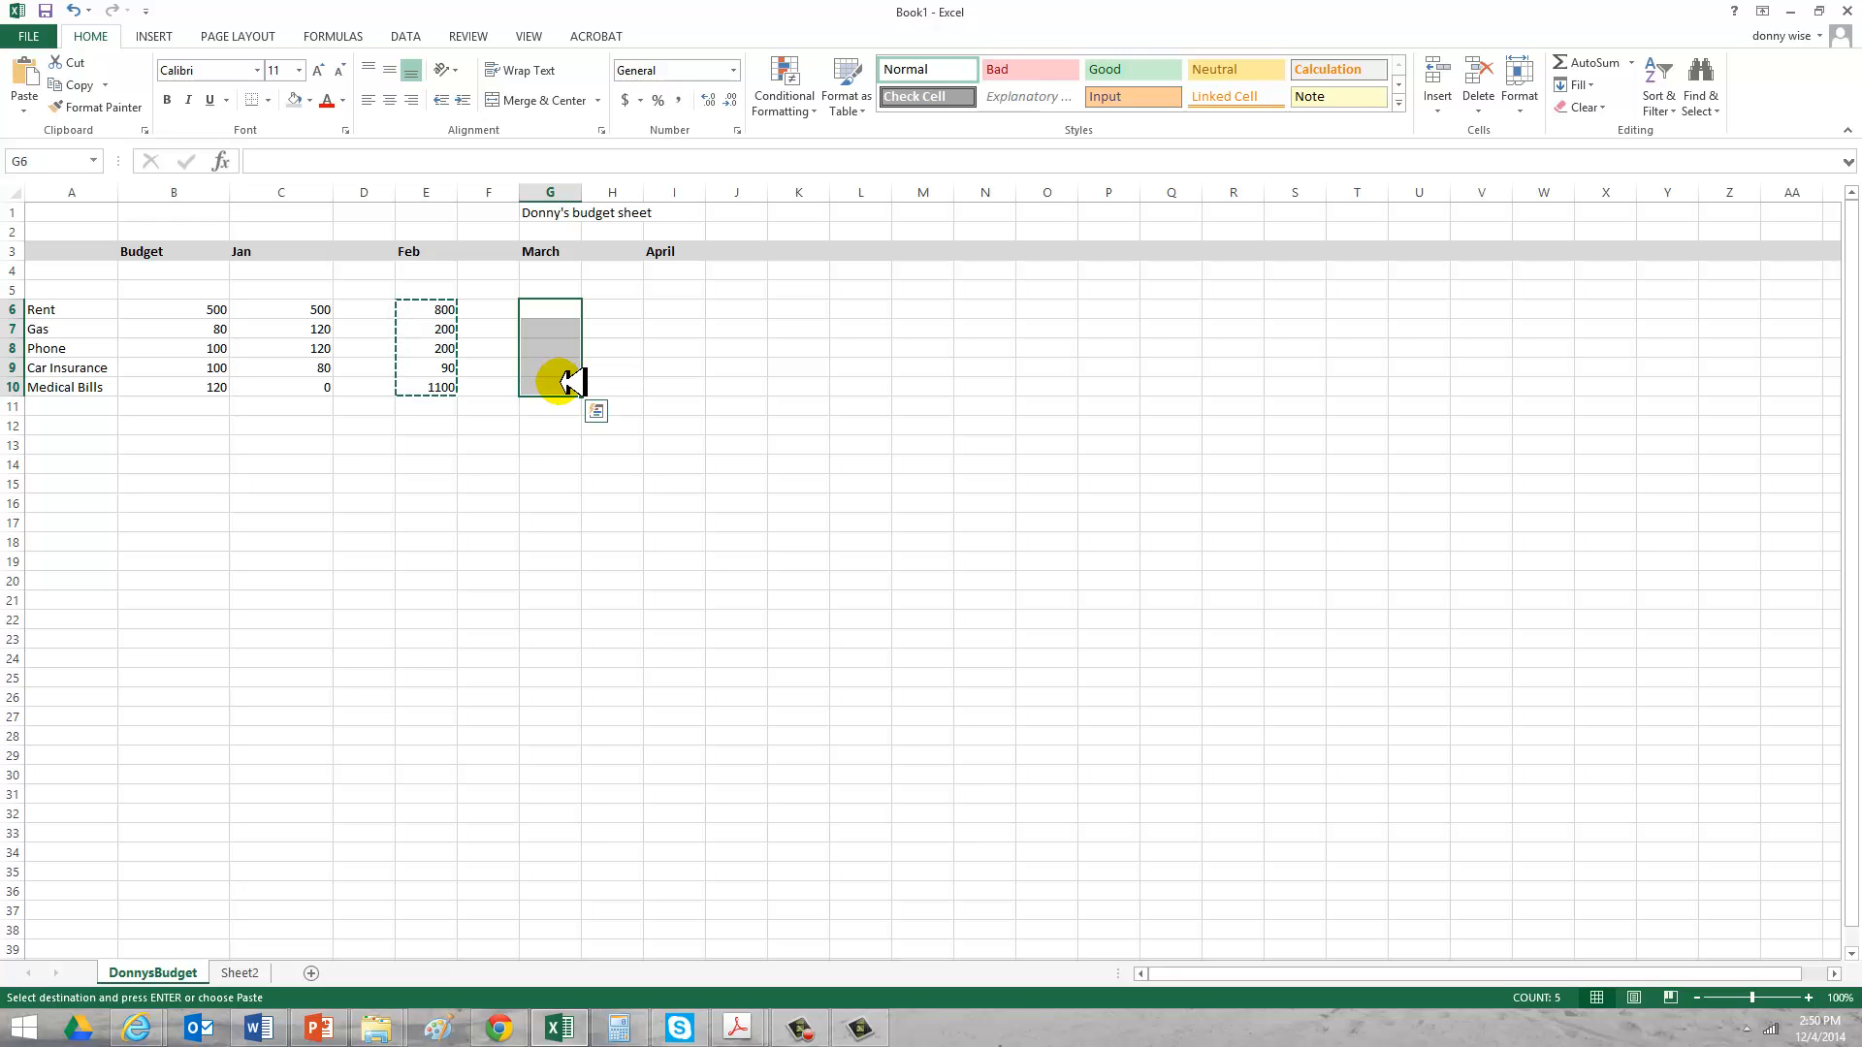
right_click(562, 317)
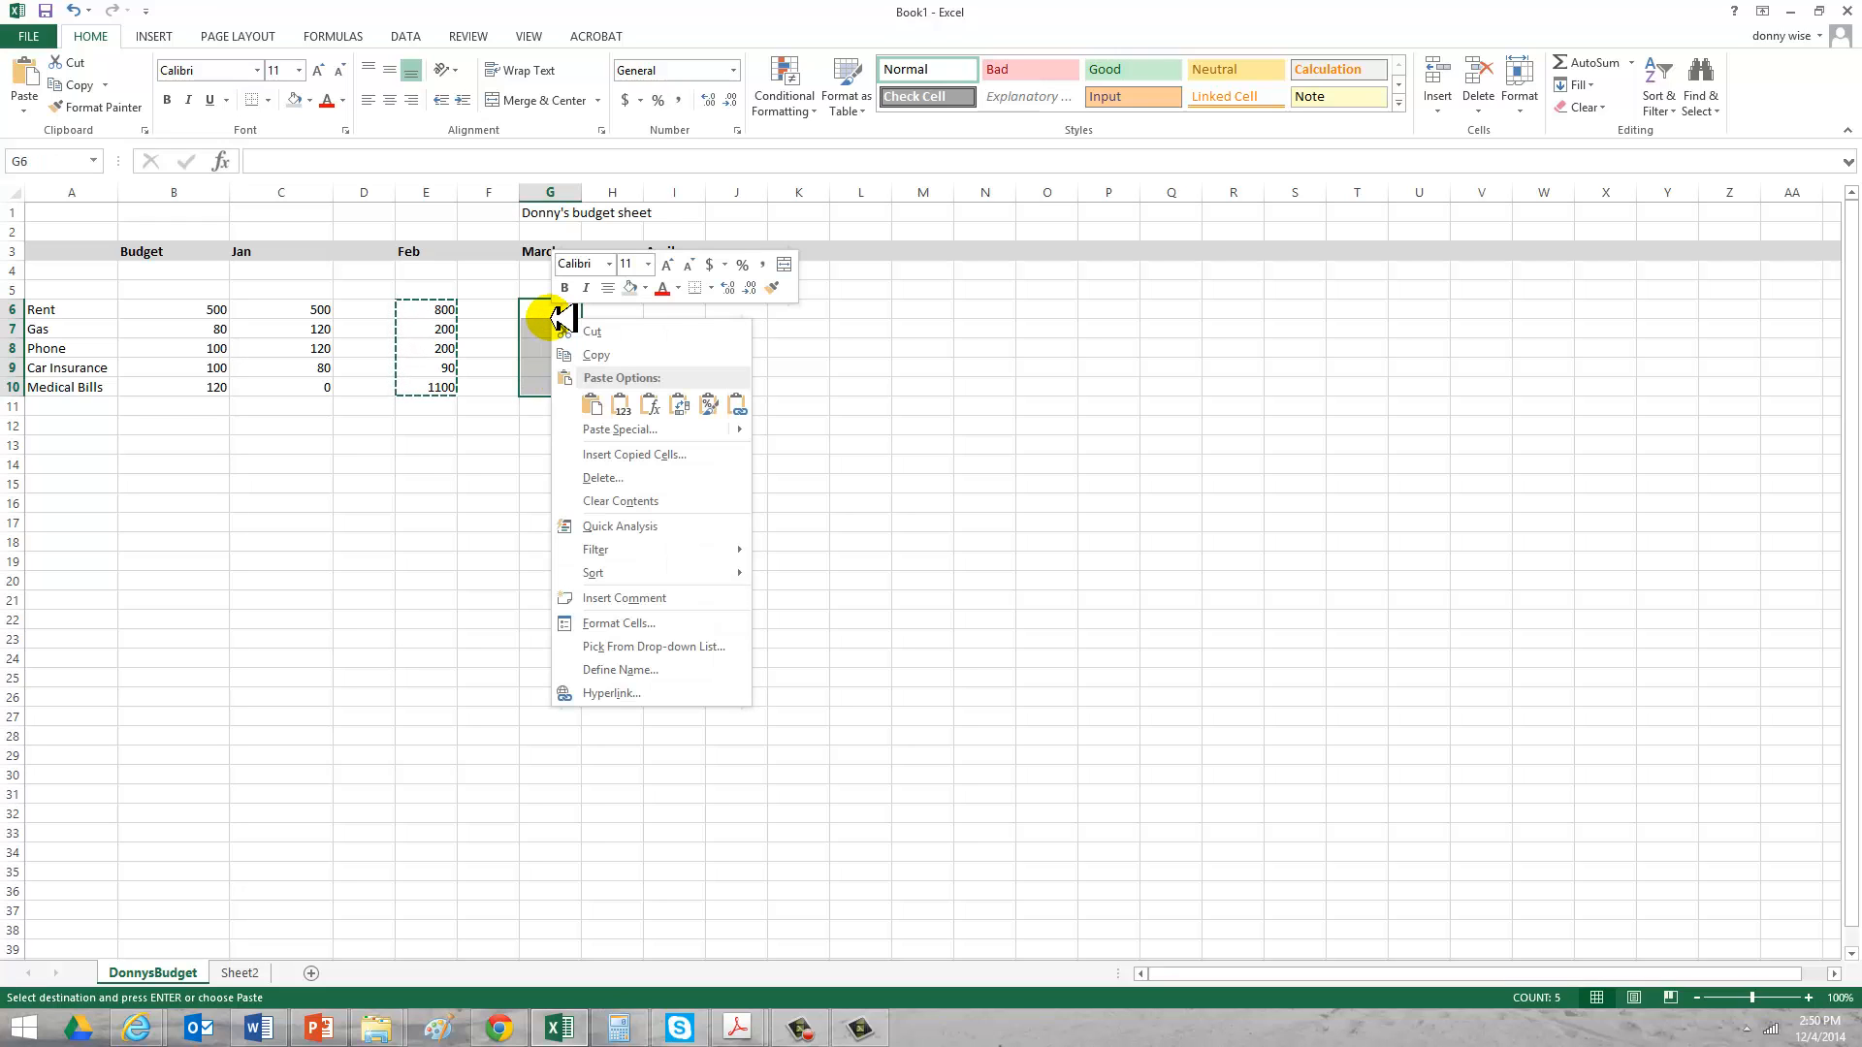
left_click(593, 404)
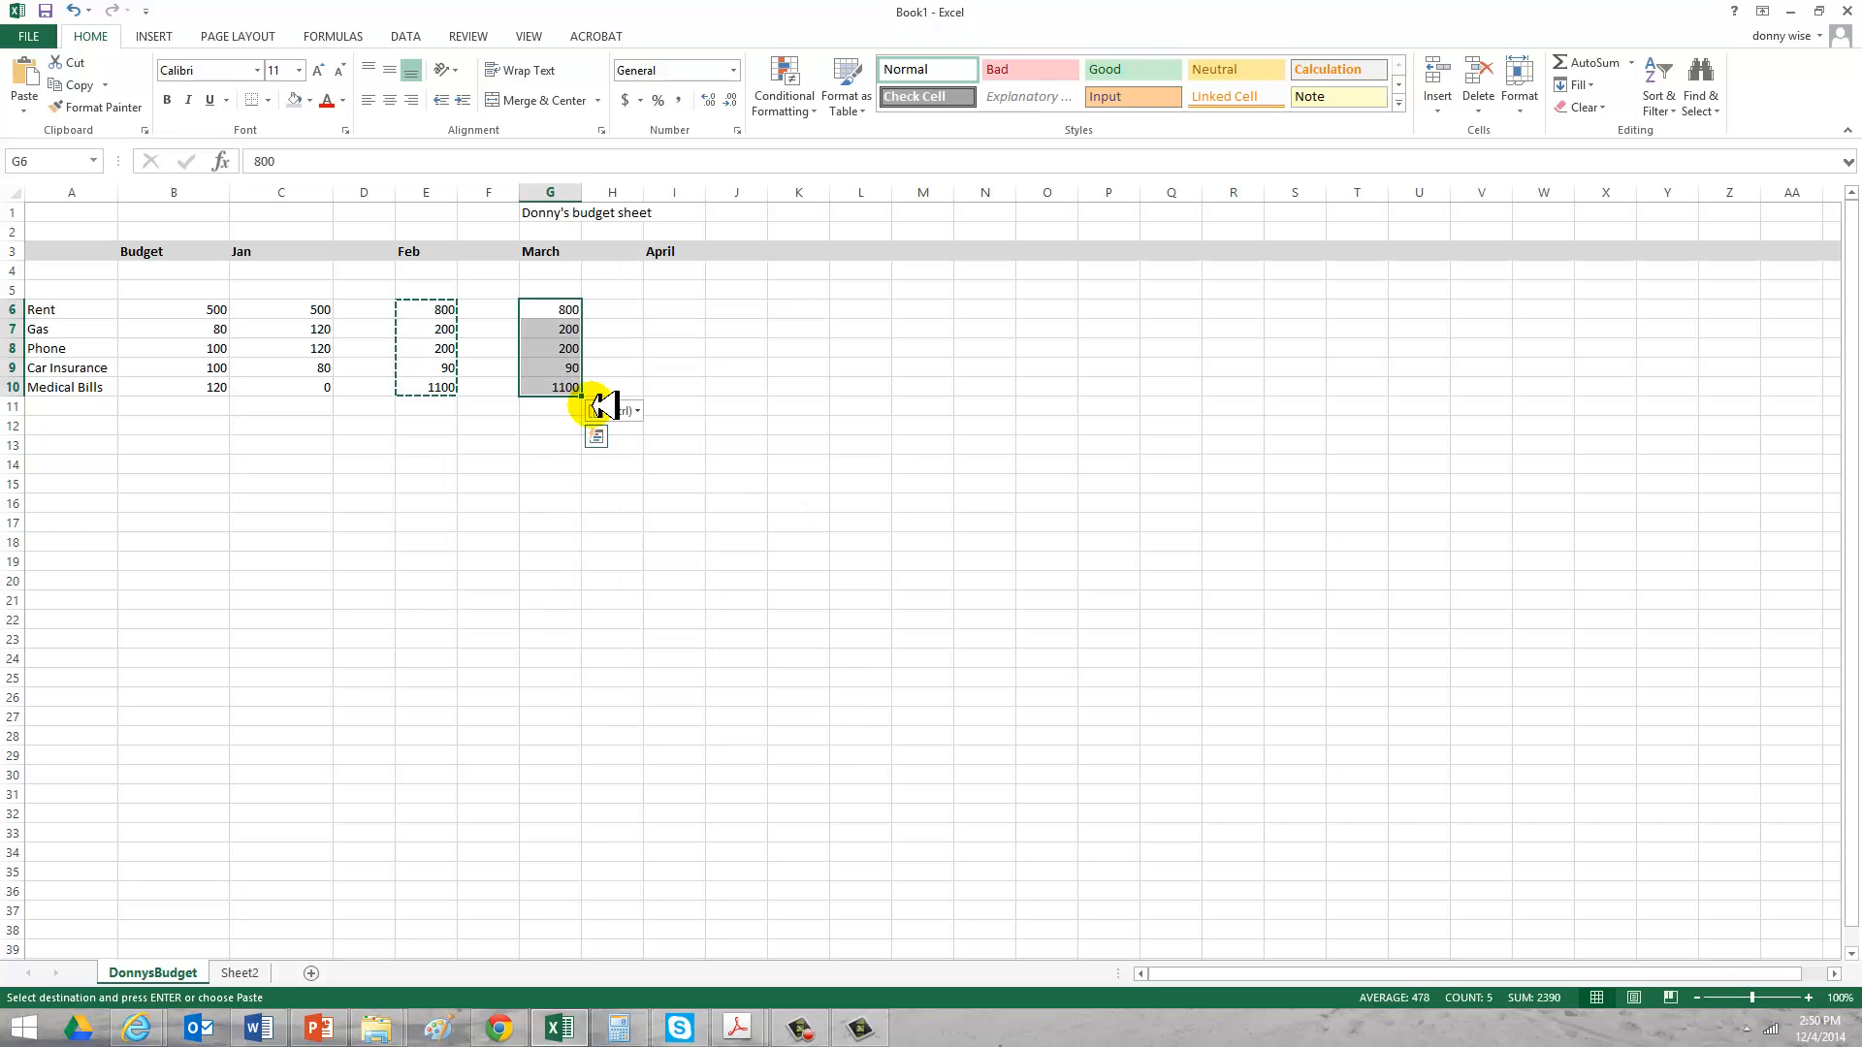
left_click(580, 504)
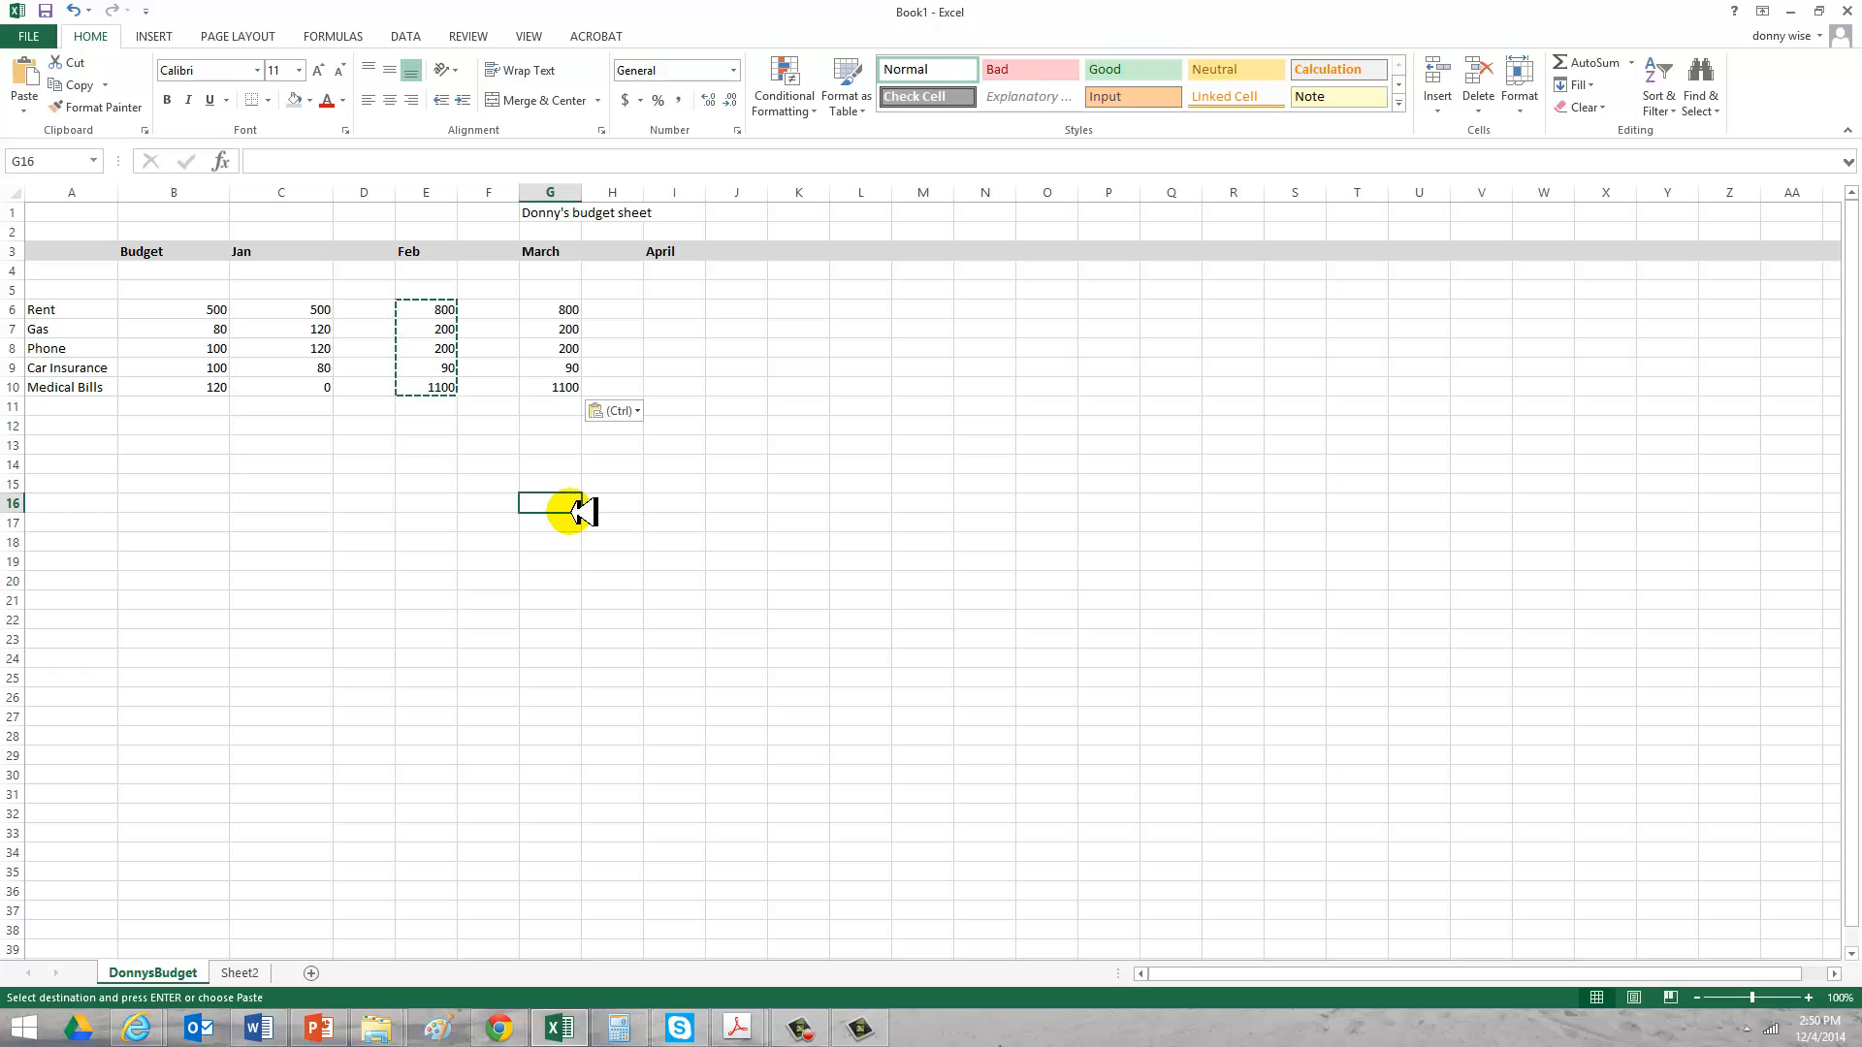
Enter 900 for Rent, 210 for Gas and 300 for Phone in the April column, starting at cell I6.
left_click(690, 308)
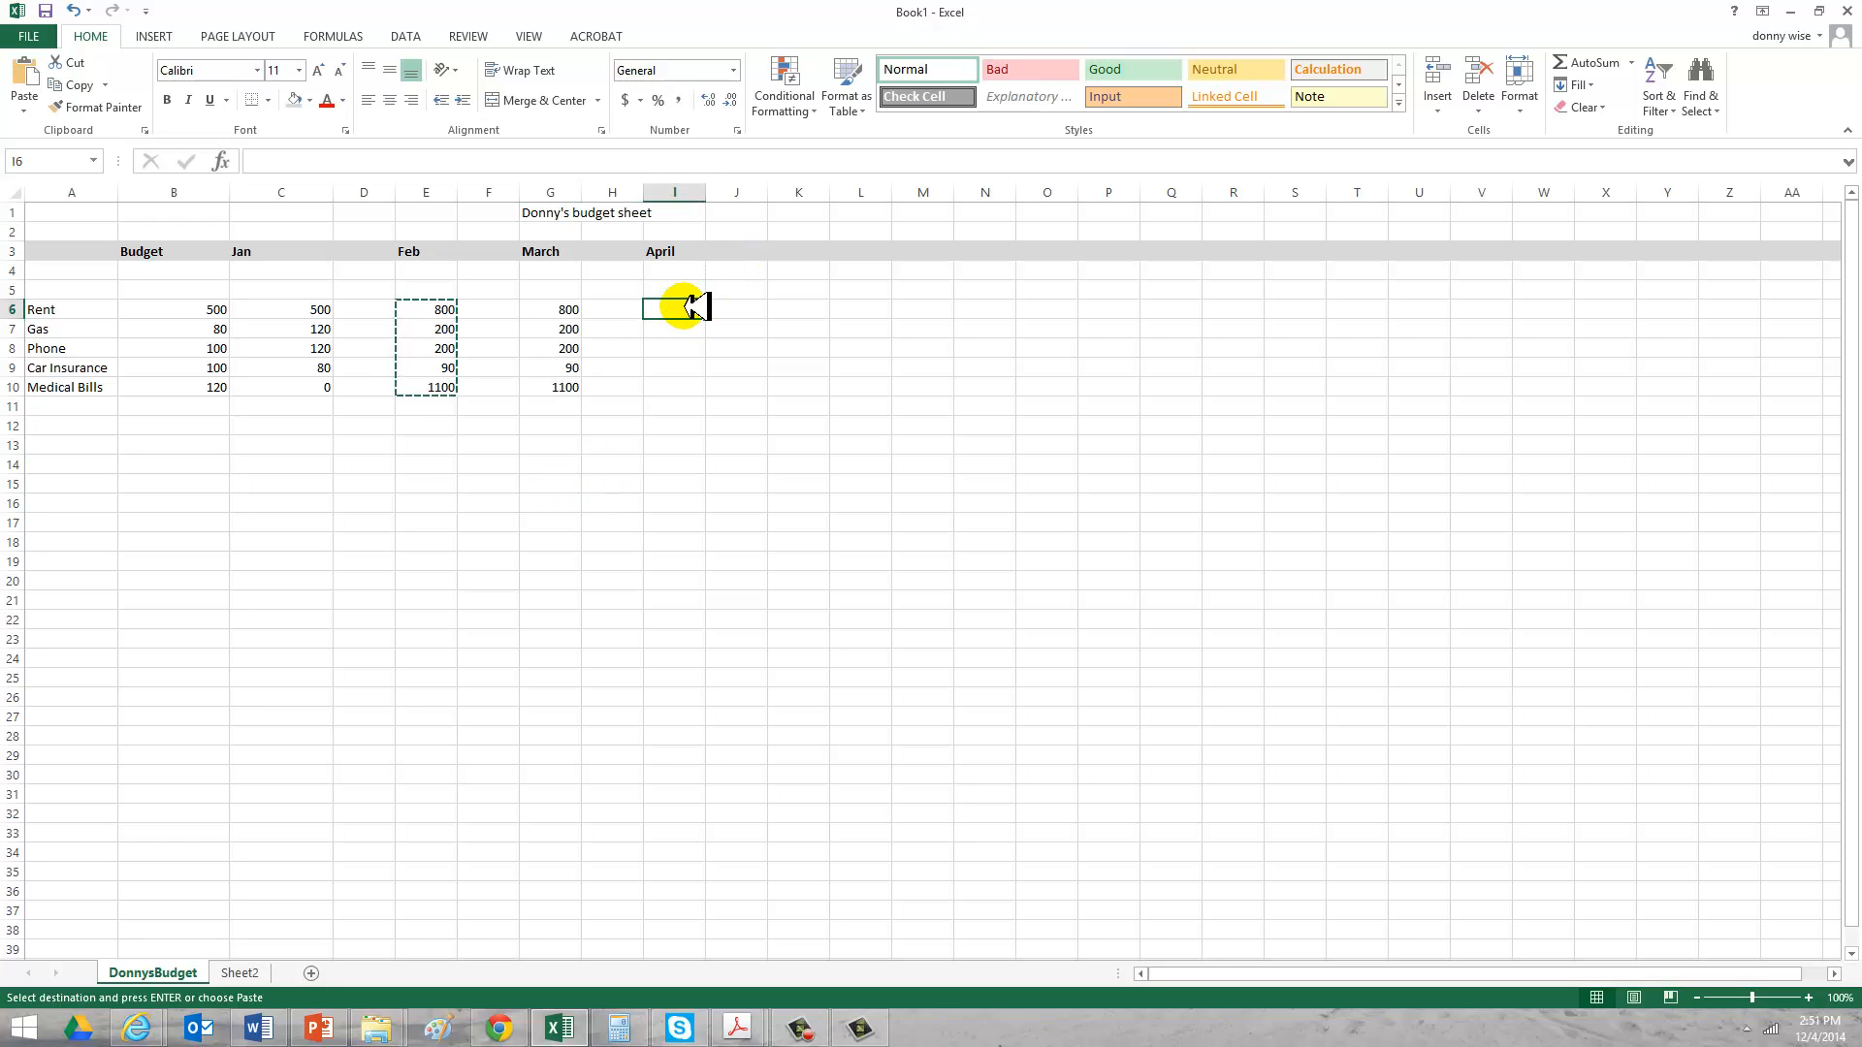
type("900")
key("Return")
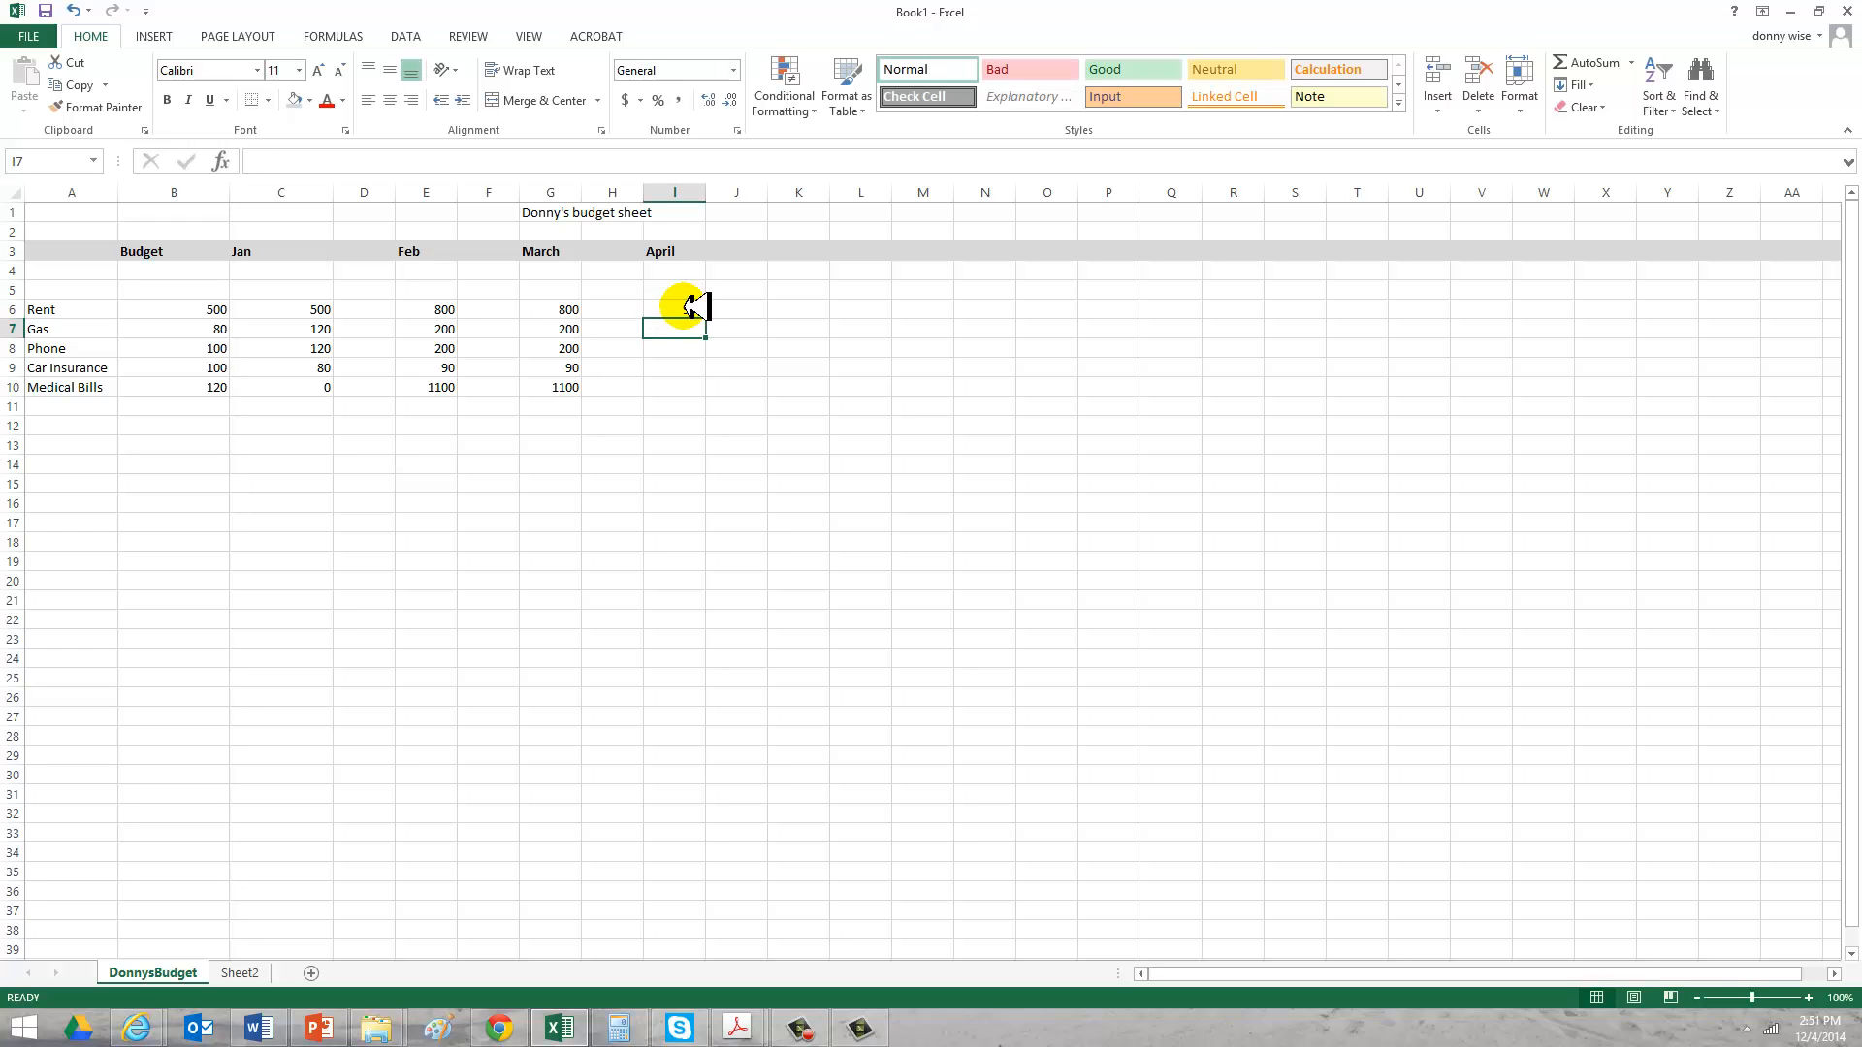
type("210")
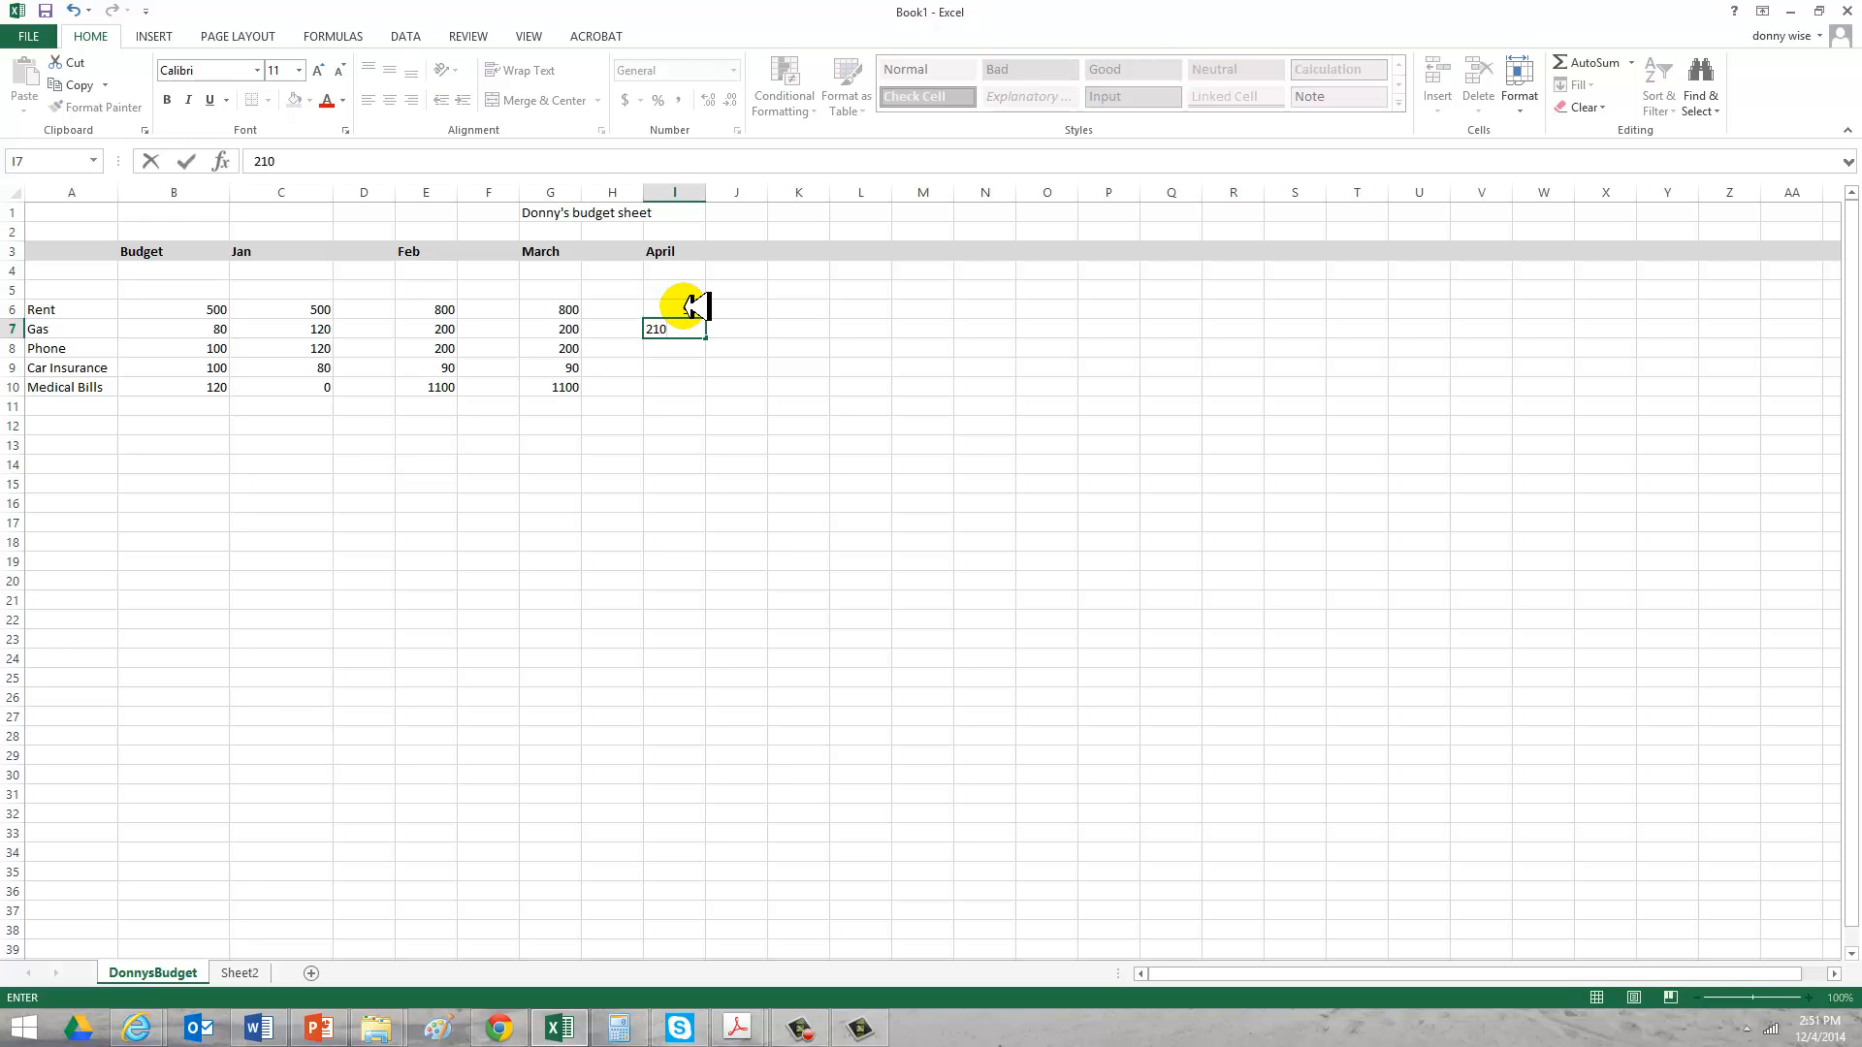
key("Return")
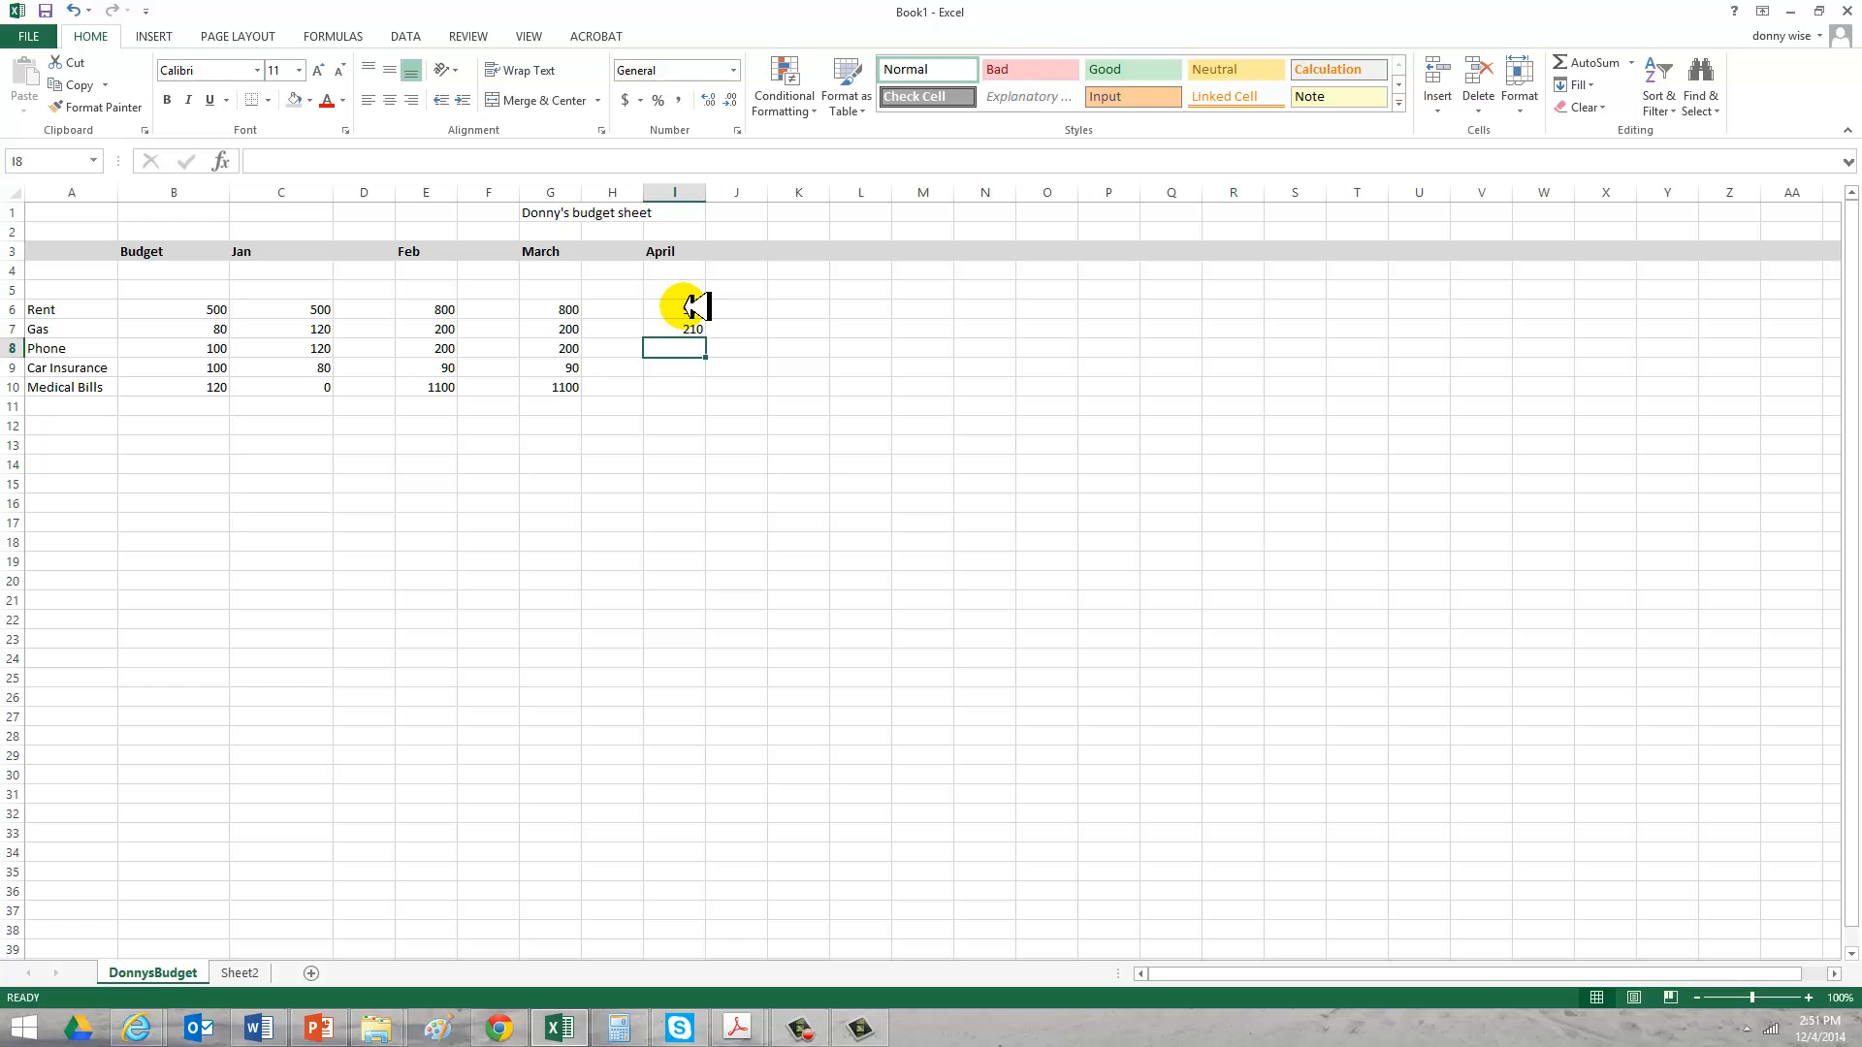
type("300")
key("Return")
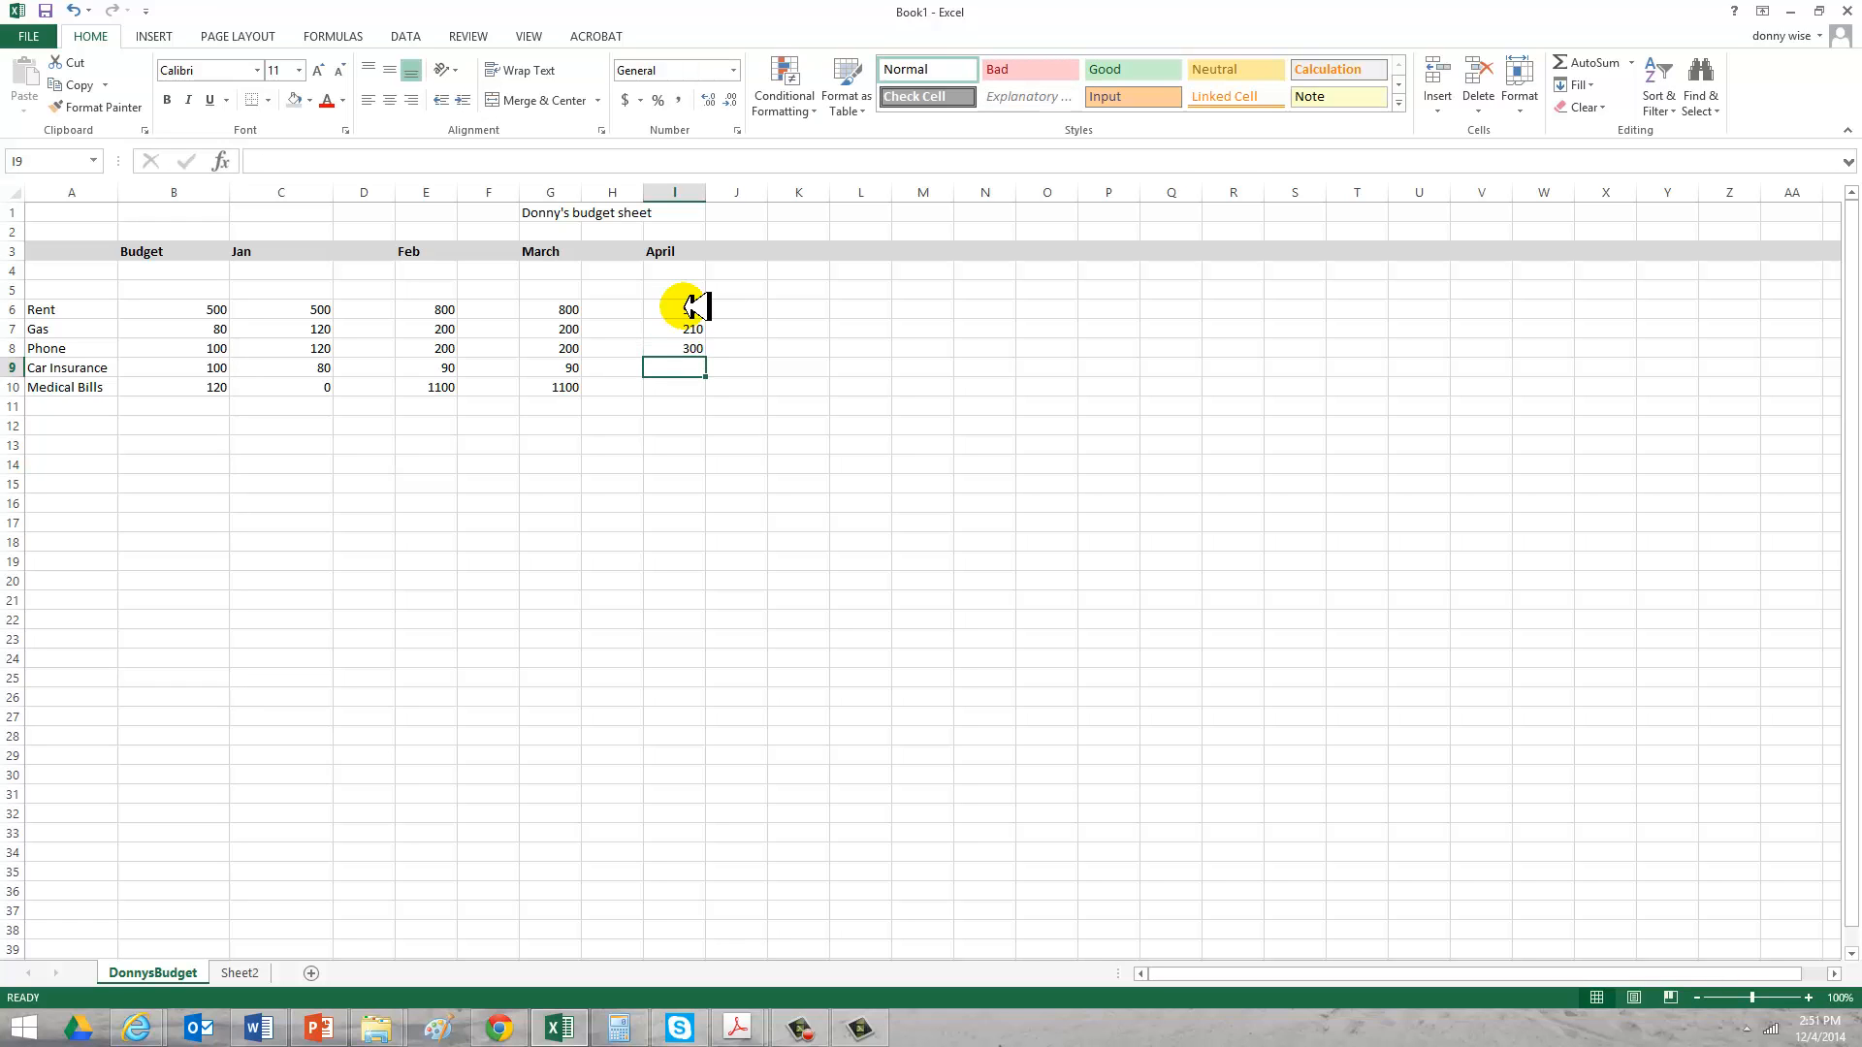
Enter 90 for Car Insurance and 1000 for Medical Bills in the April column.
type("8")
key("BackSpace")
type("90")
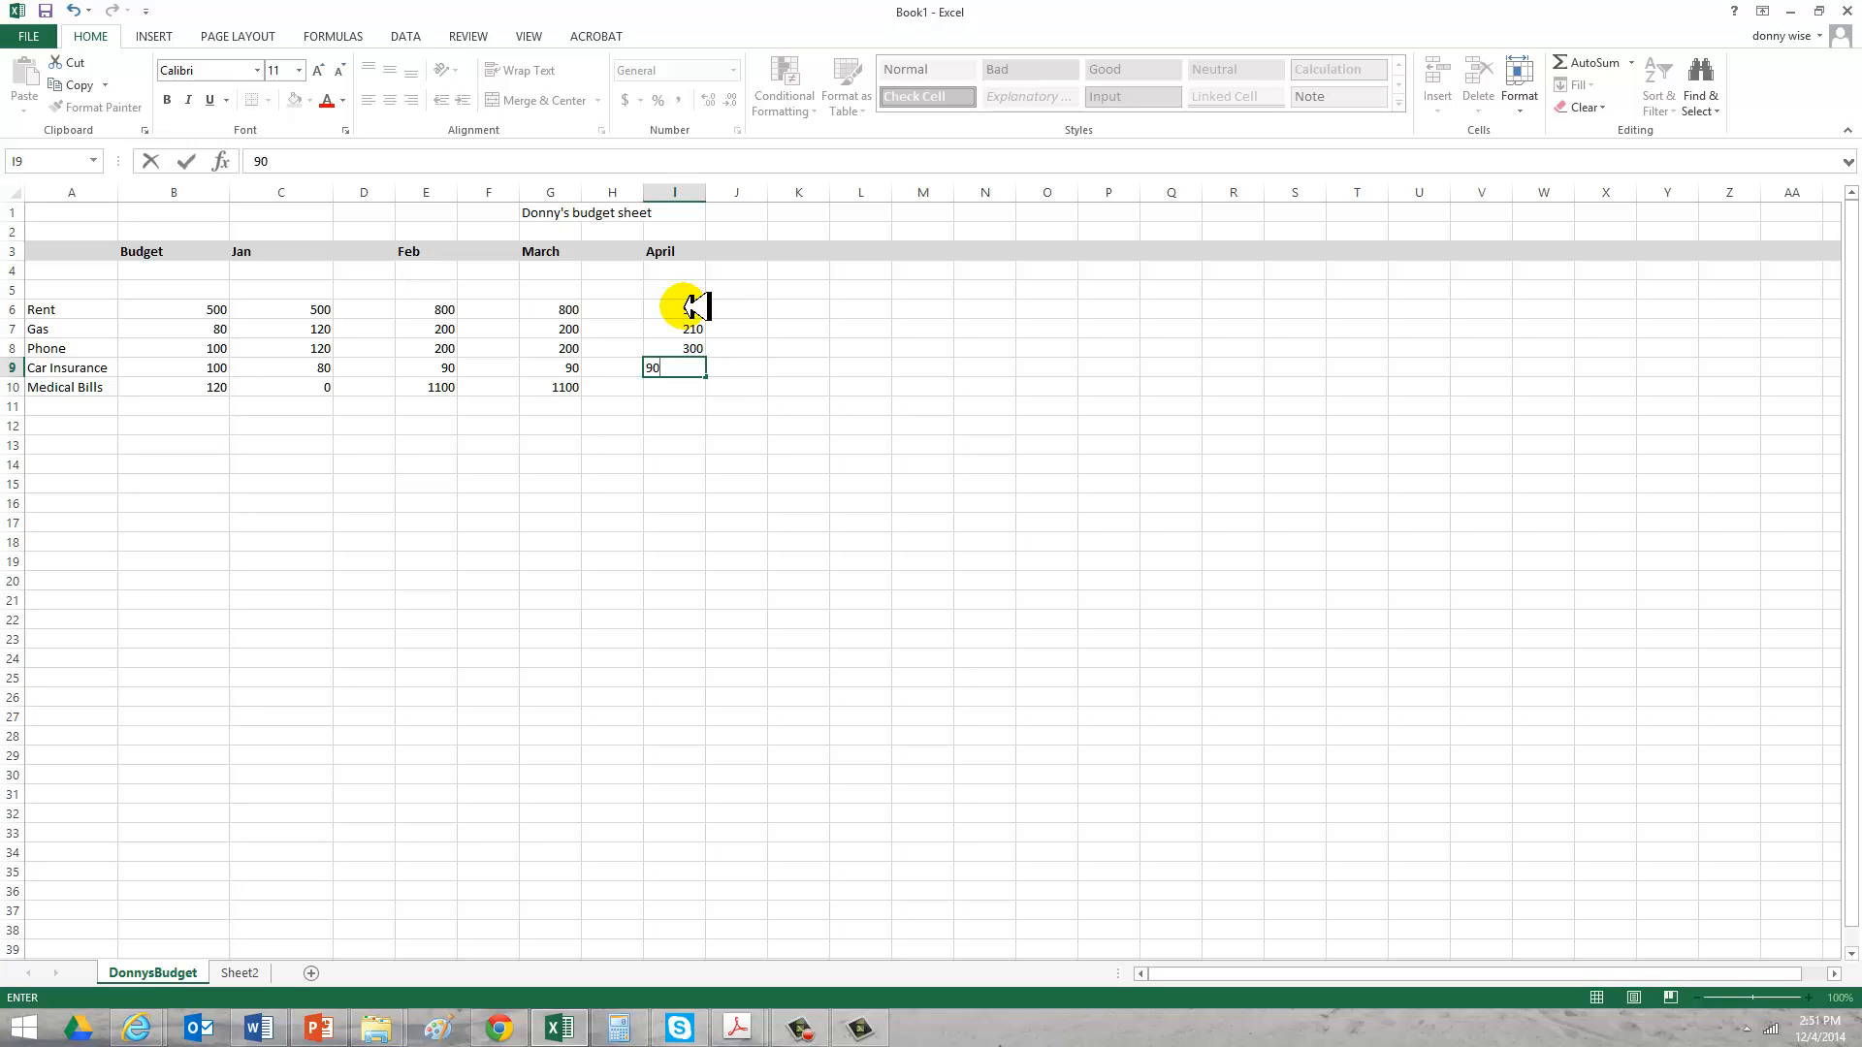
key("Return")
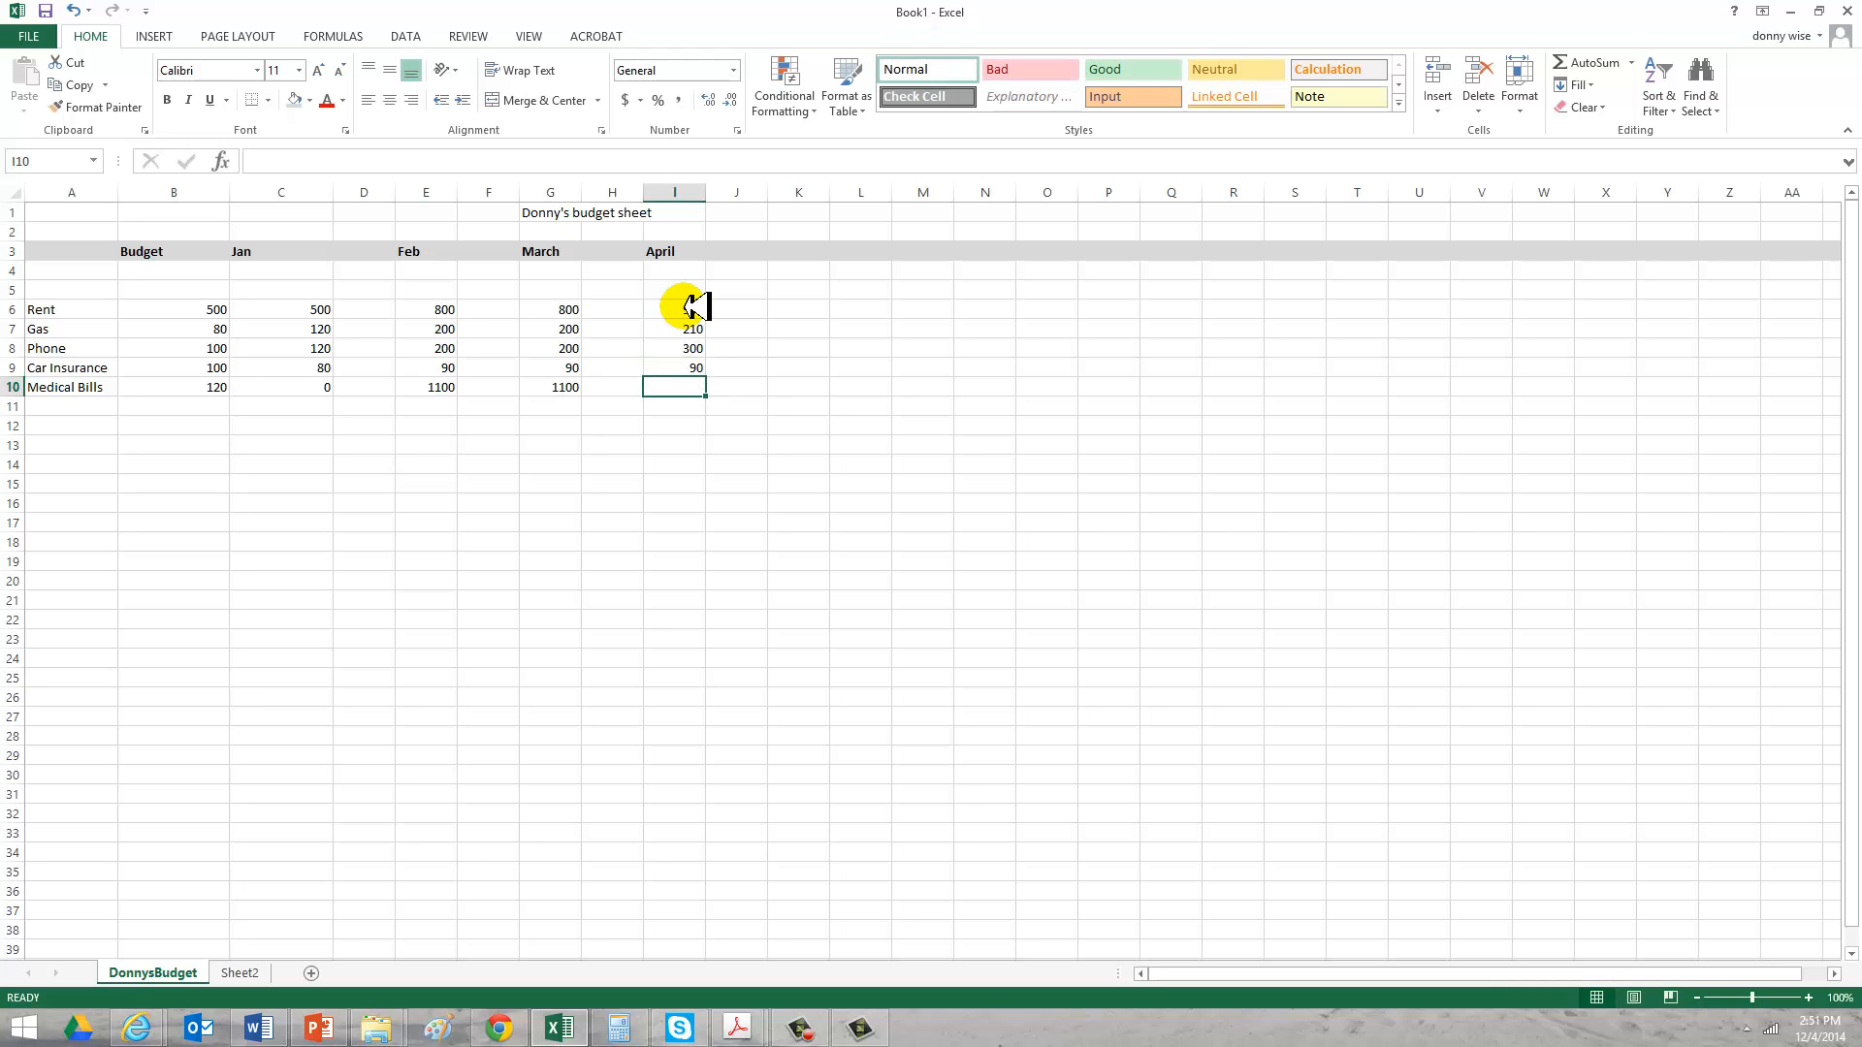
type("100")
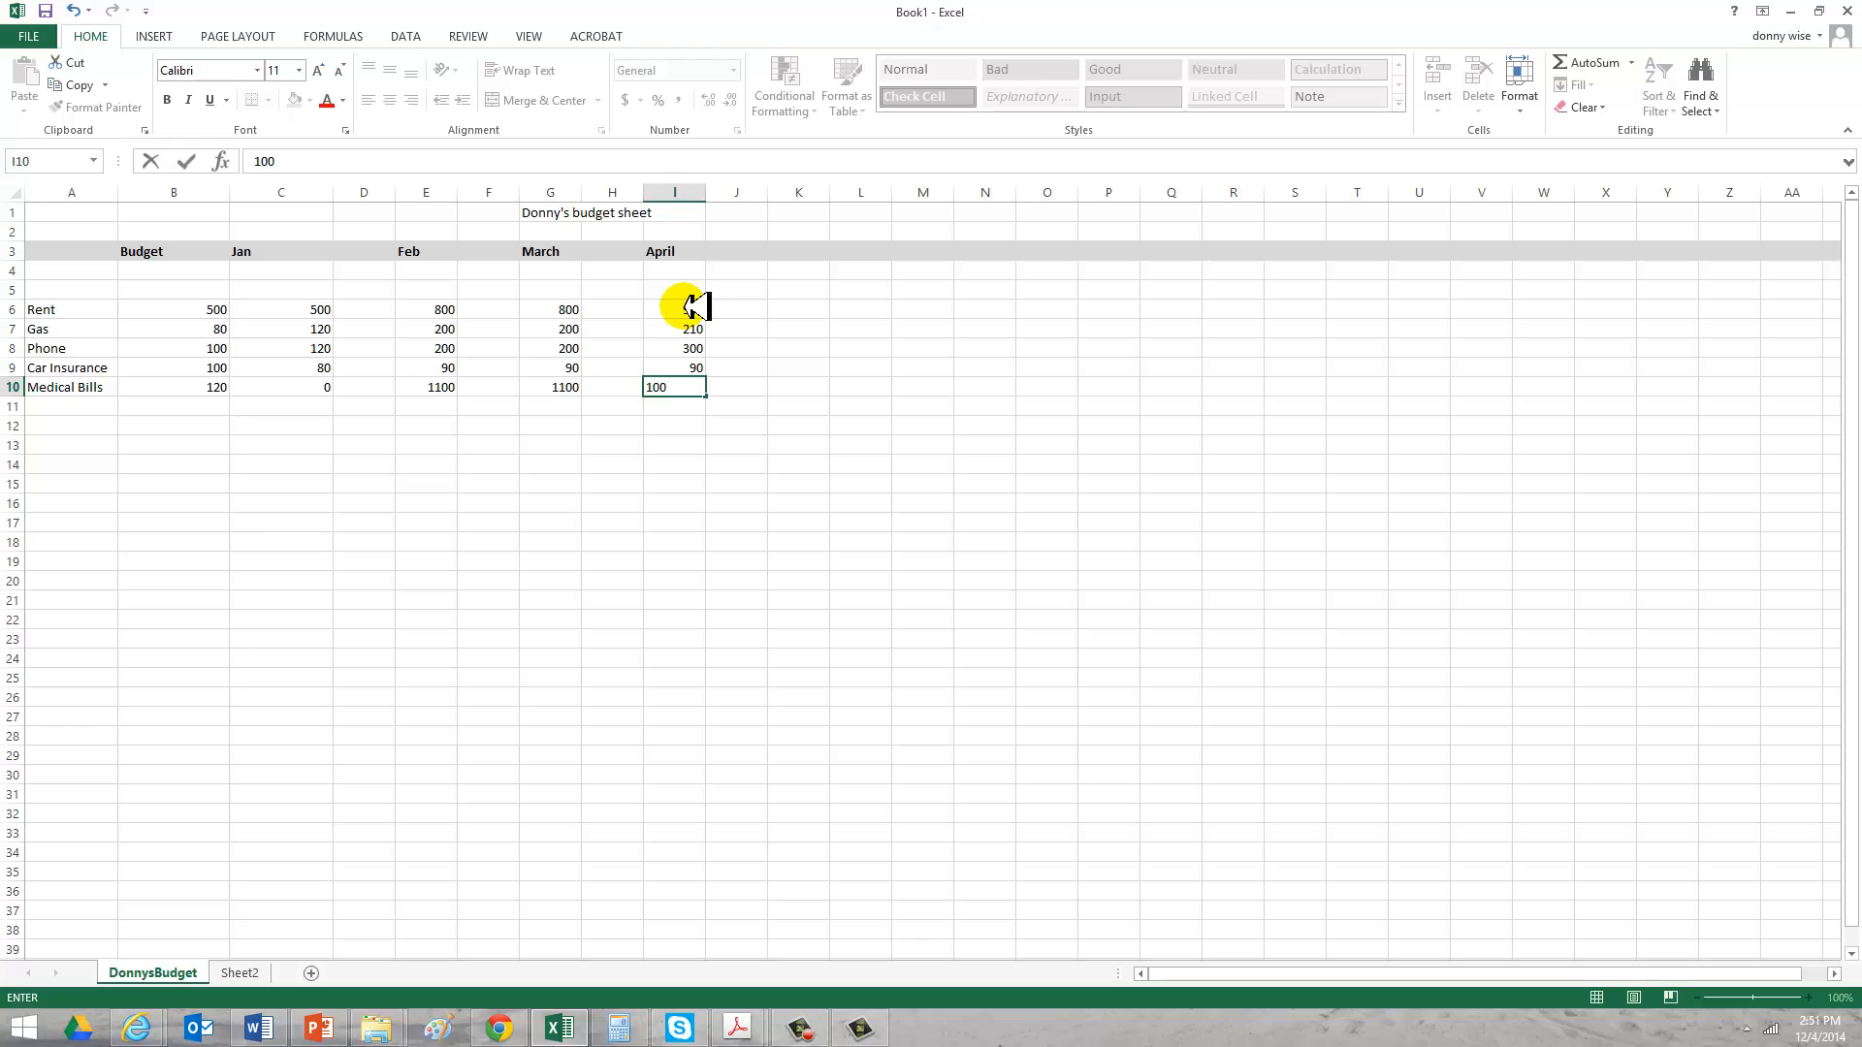
type("0")
left_click_drag(755, 478, 756, 469)
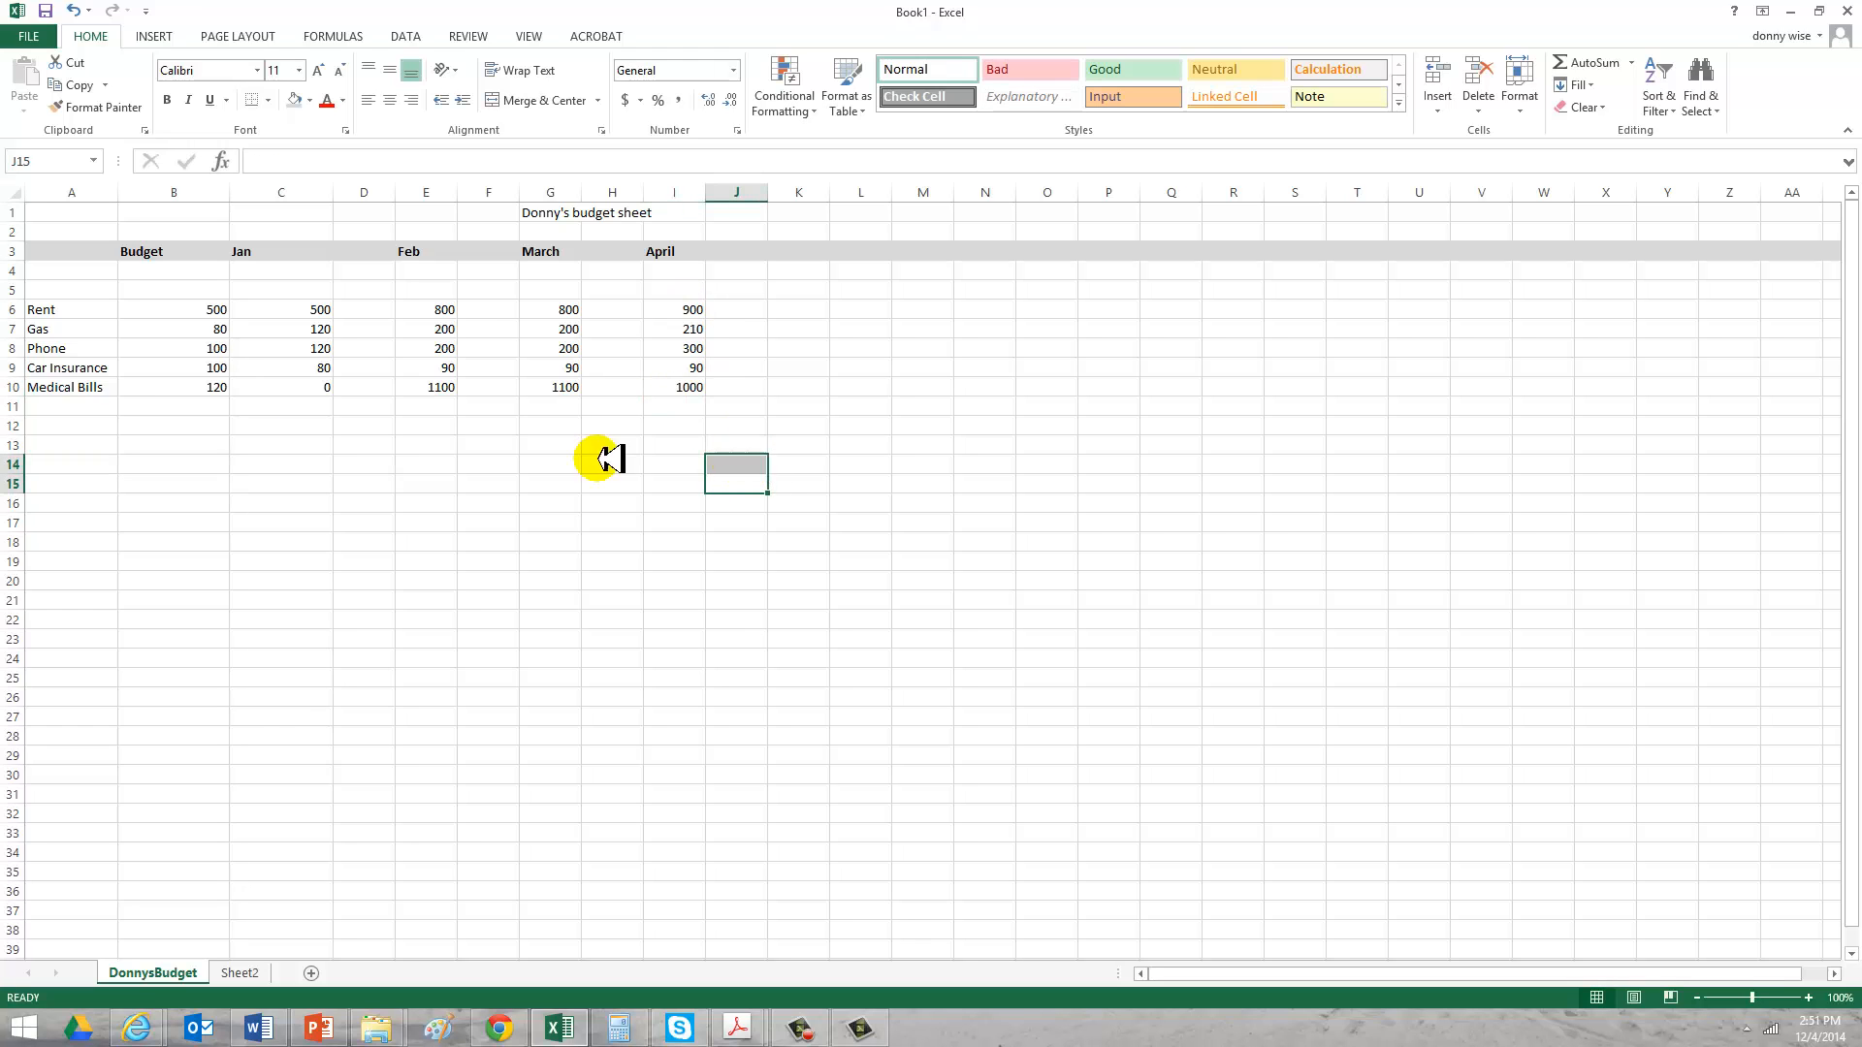
Enter the Budget column's amounts as 500+80+100+100+120, without an equals sign, in cell B12.
left_click(208, 309)
left_click_drag(209, 308, 209, 380)
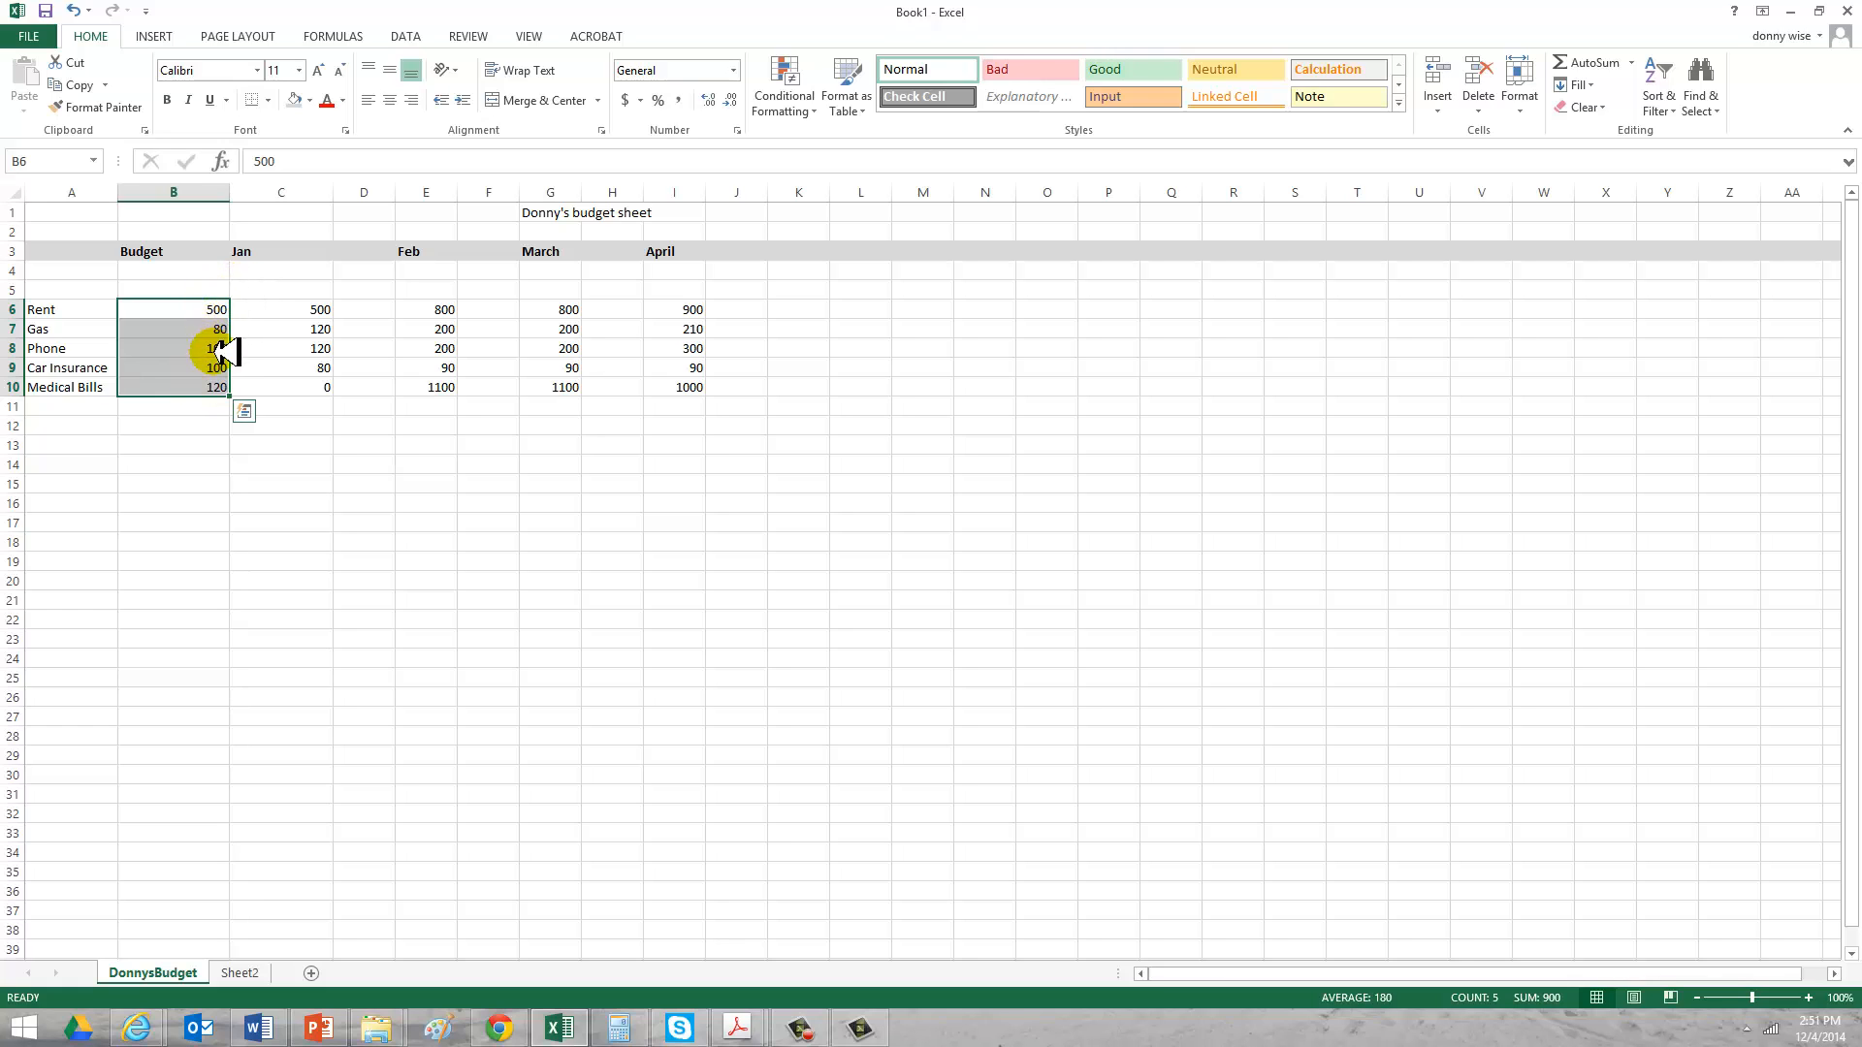
left_click(209, 427)
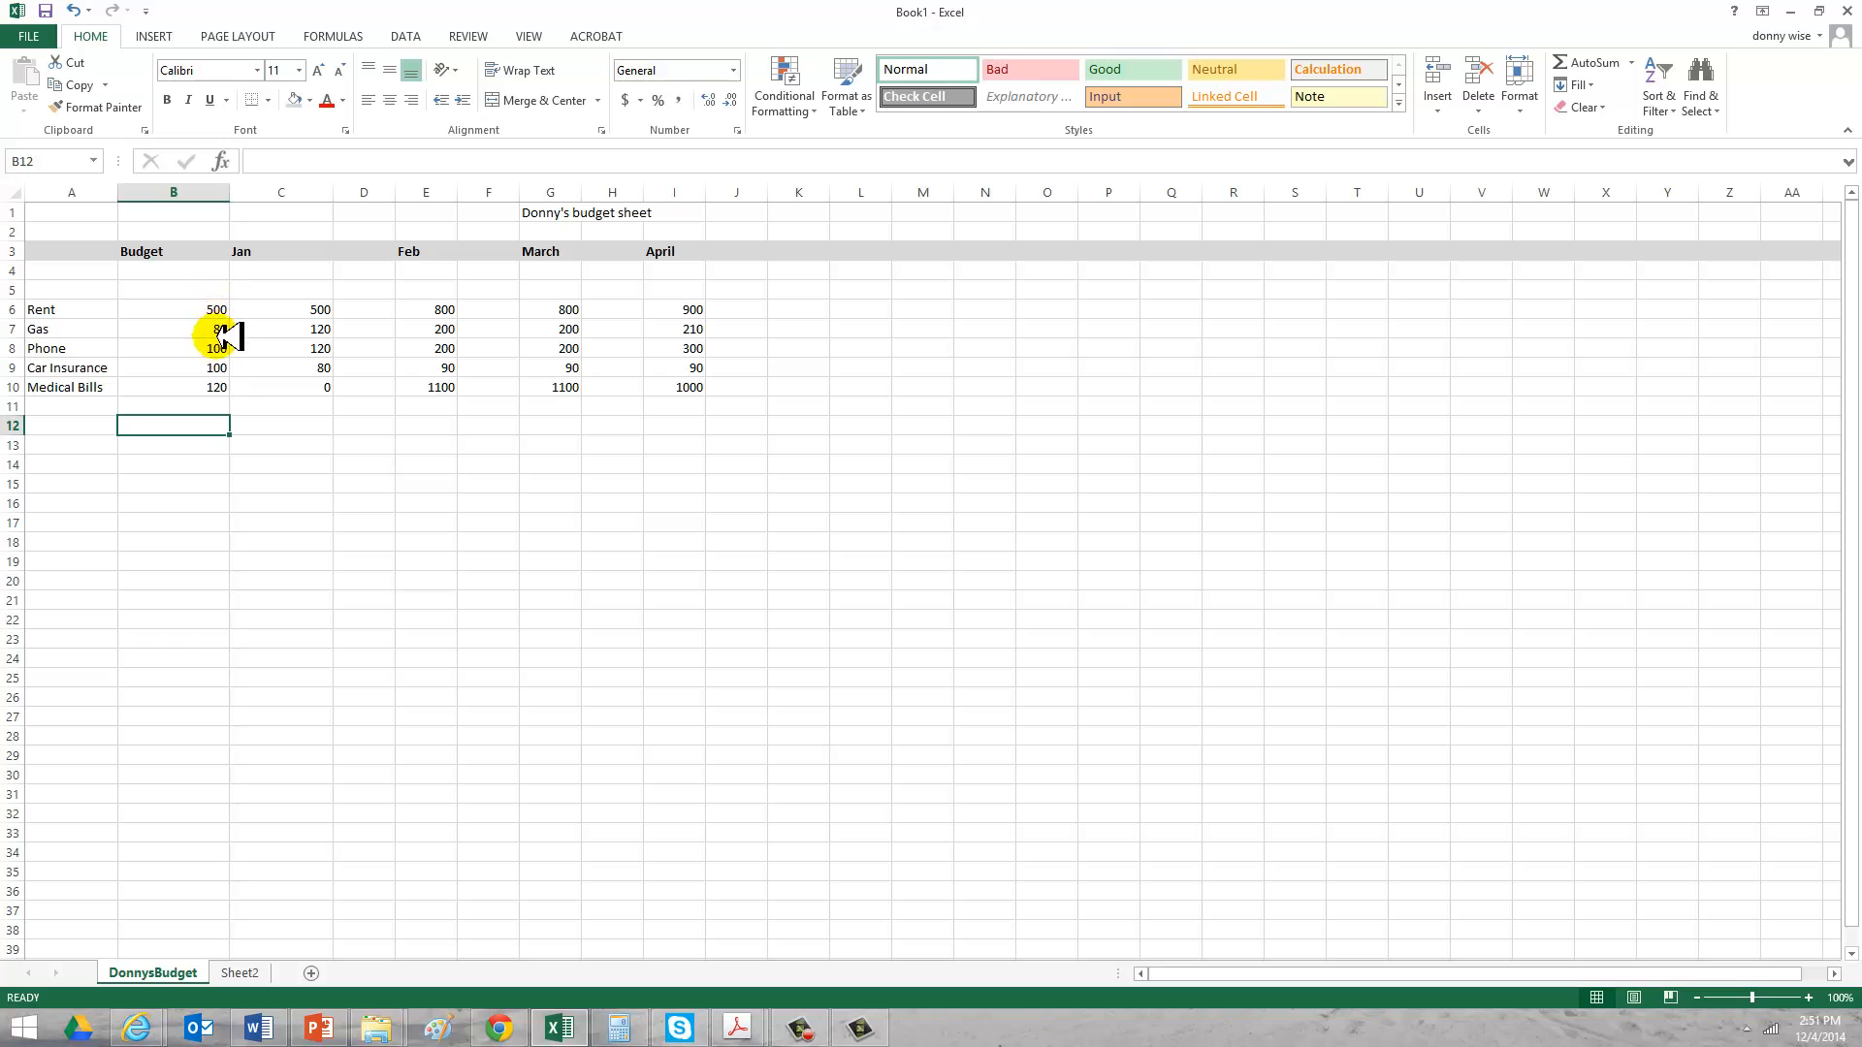
left_click(209, 425)
type("500")
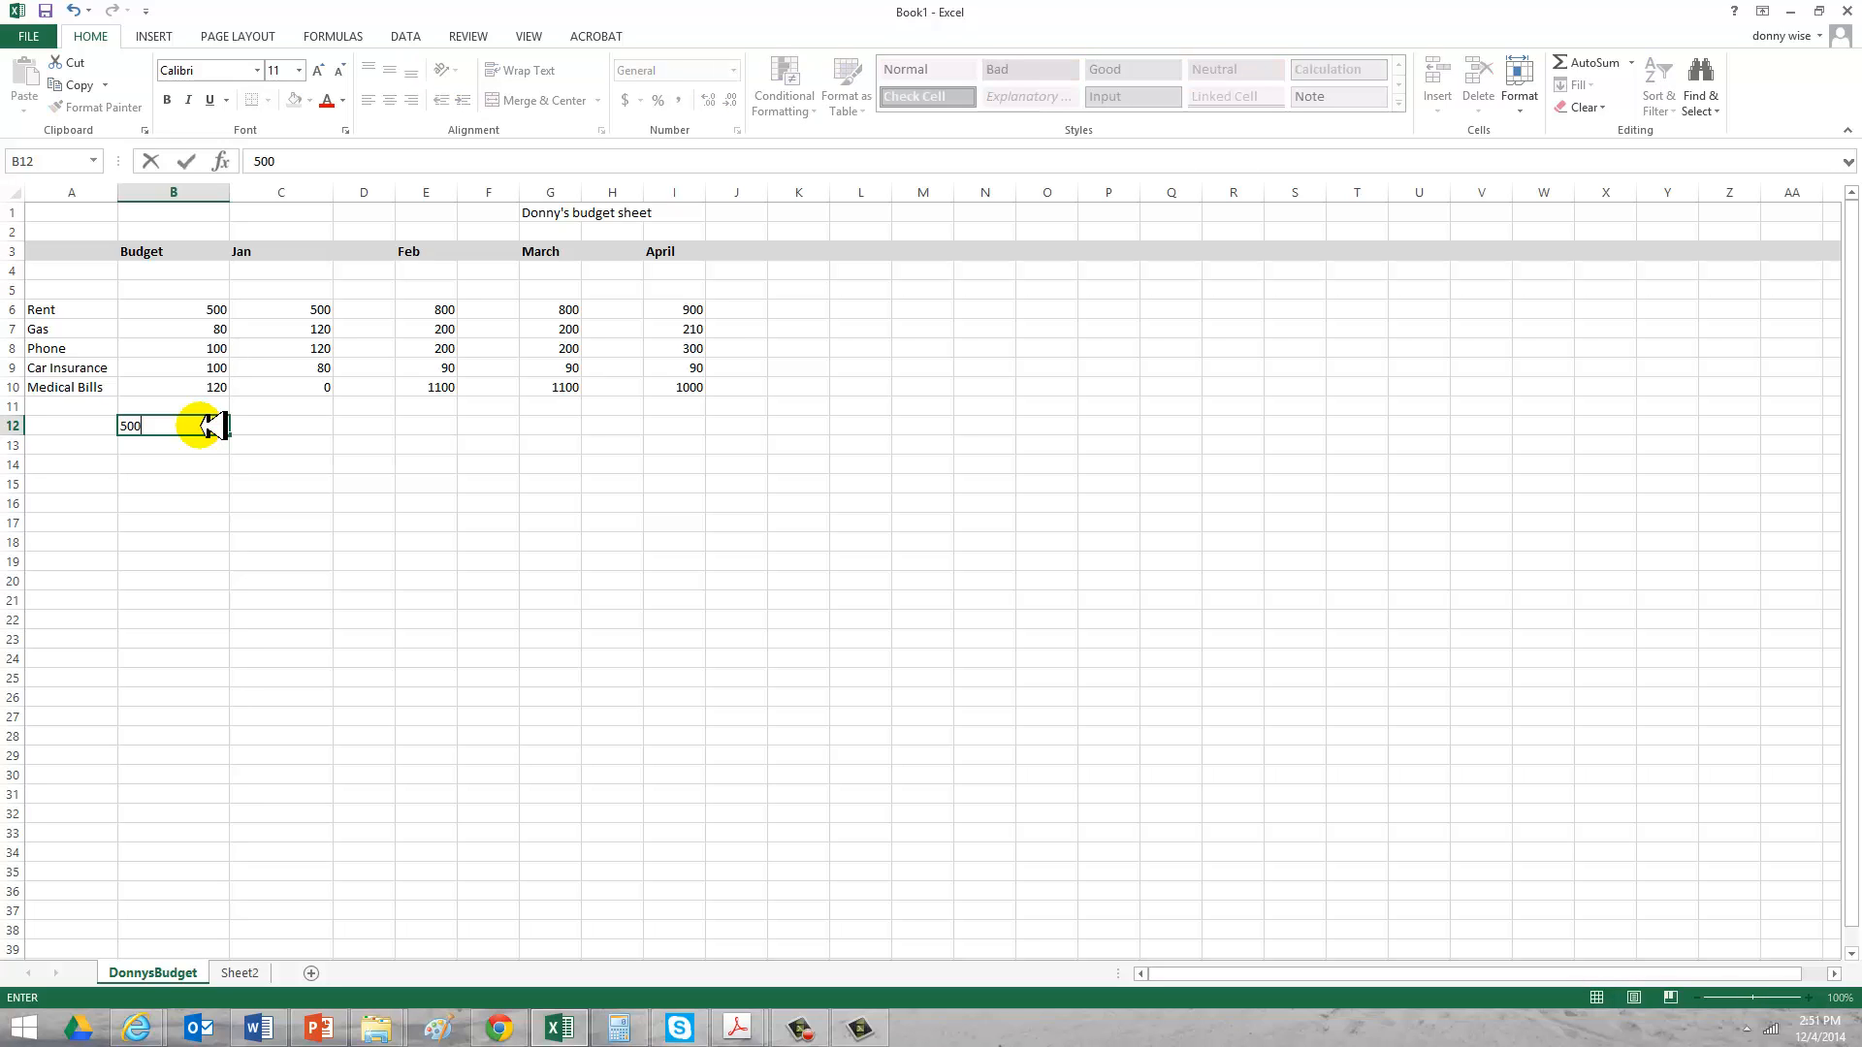
type("+")
type("80")
type("+100+")
type("1200")
key("BackSpace")
key("BackSpace")
key("BackSpace")
type("00+120")
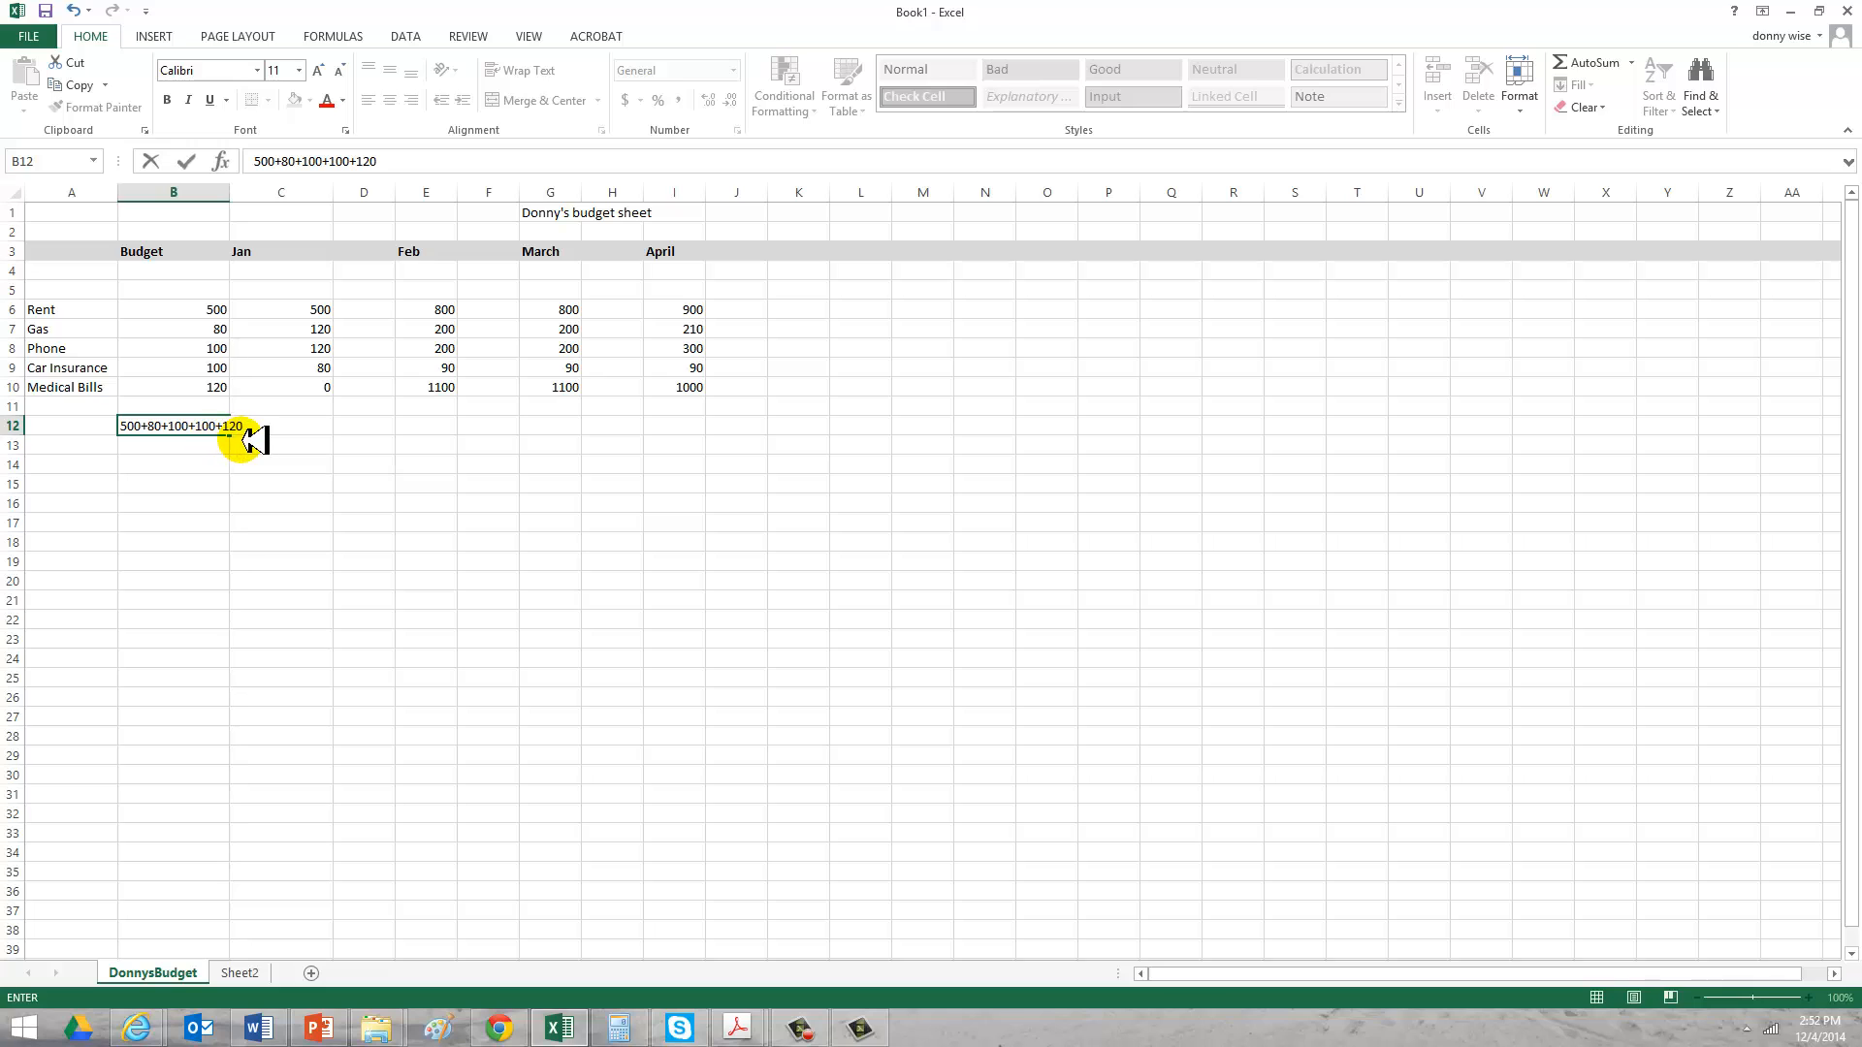
key("Return")
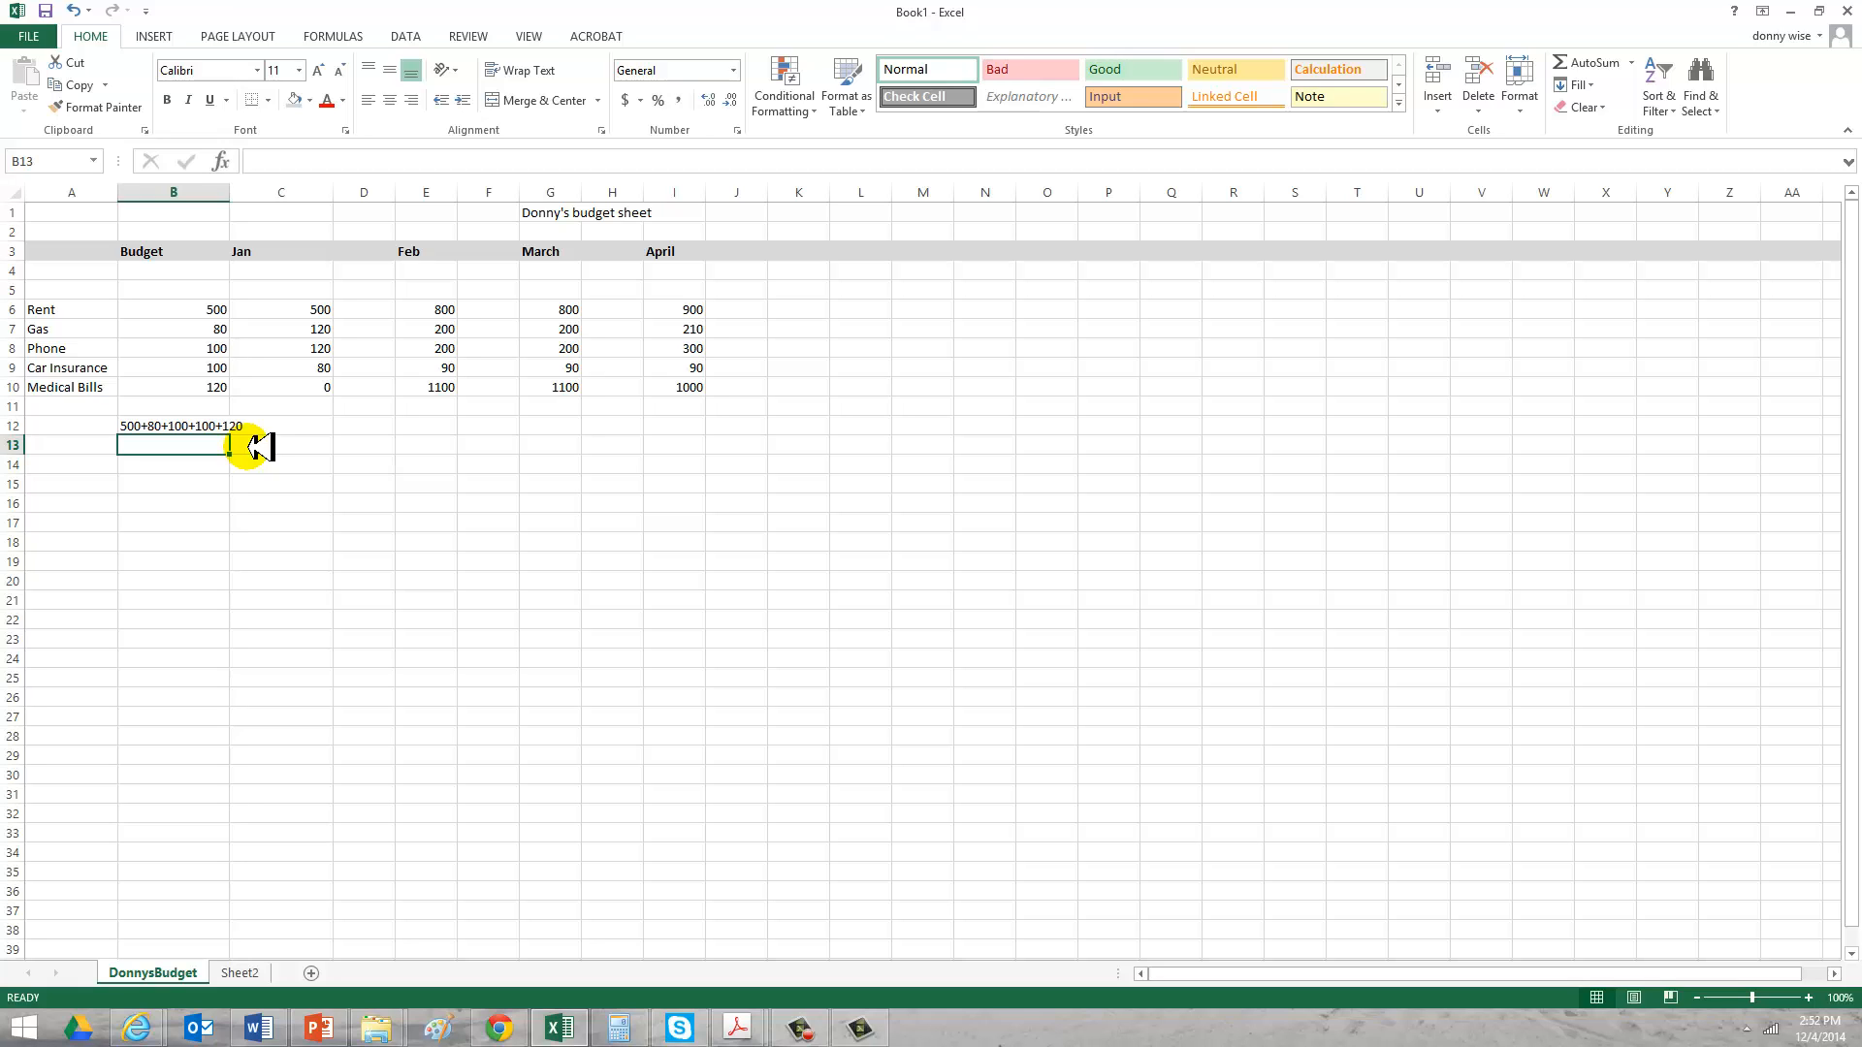
Switch to Calculator and clear its display.
left_click(153, 425)
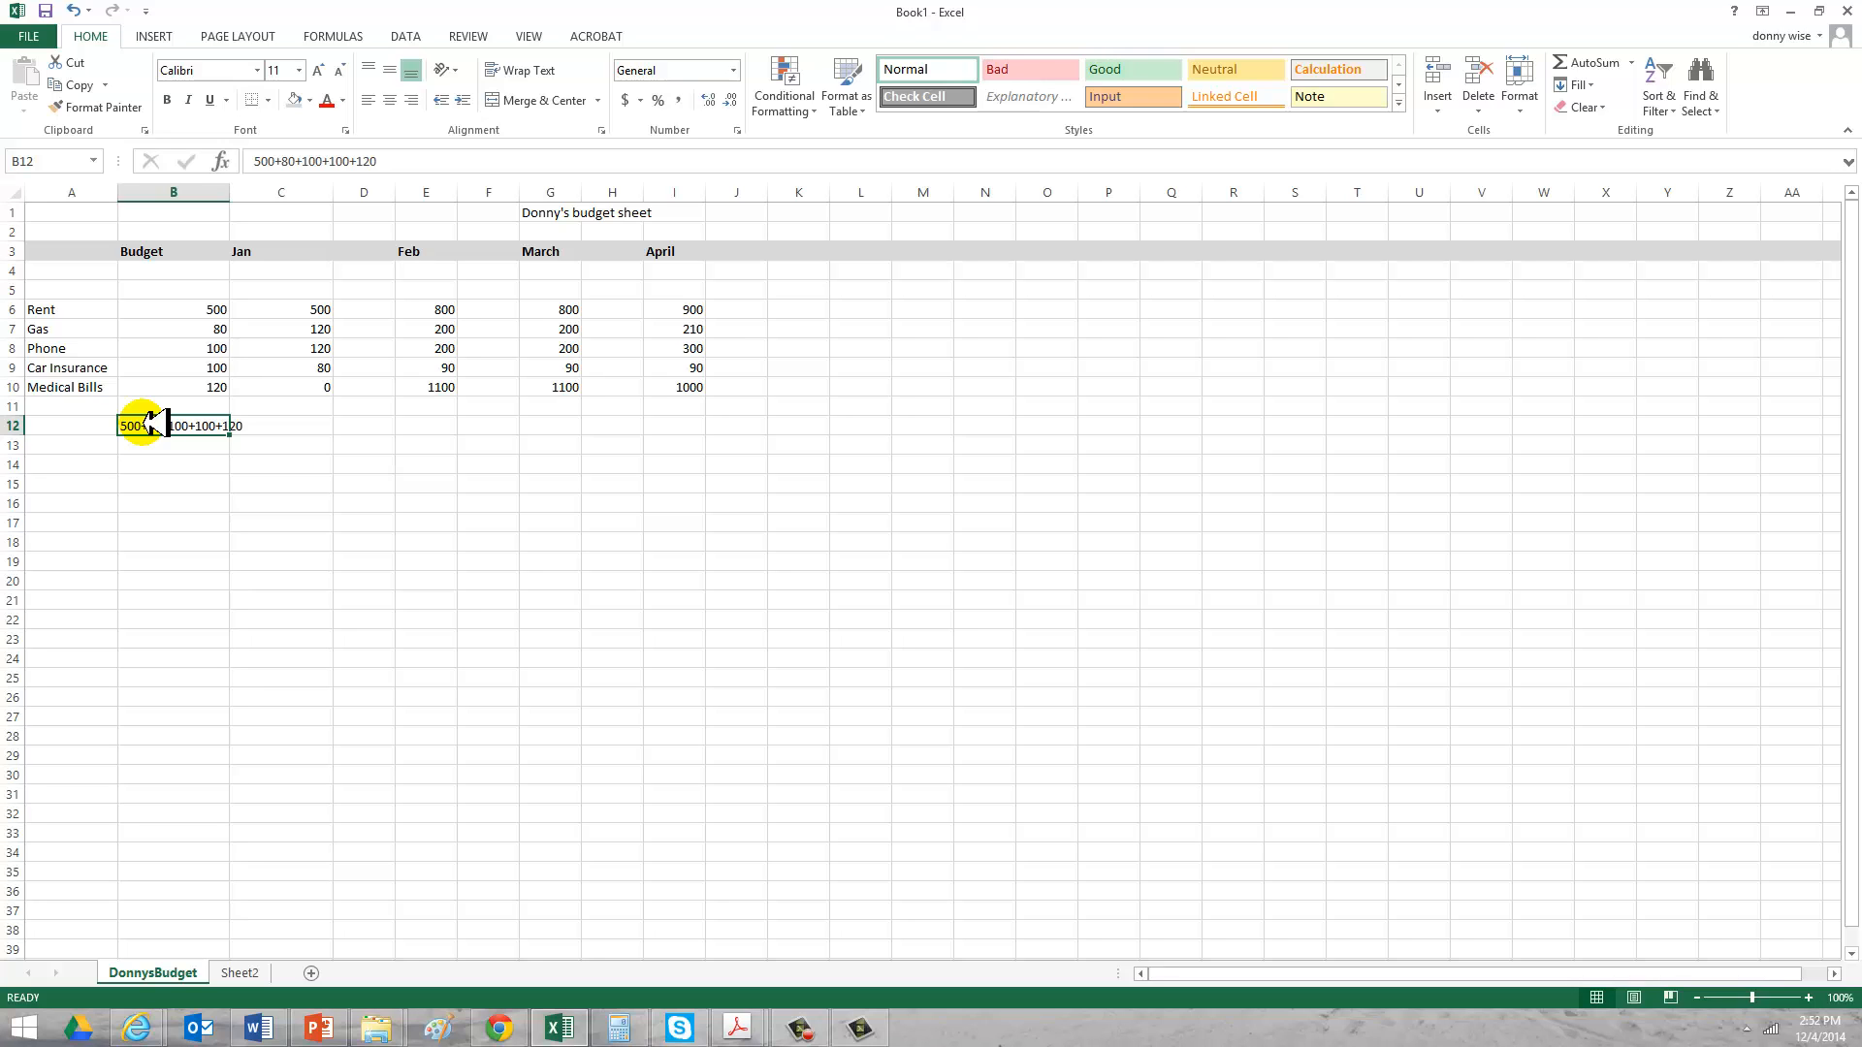
left_click(619, 1028)
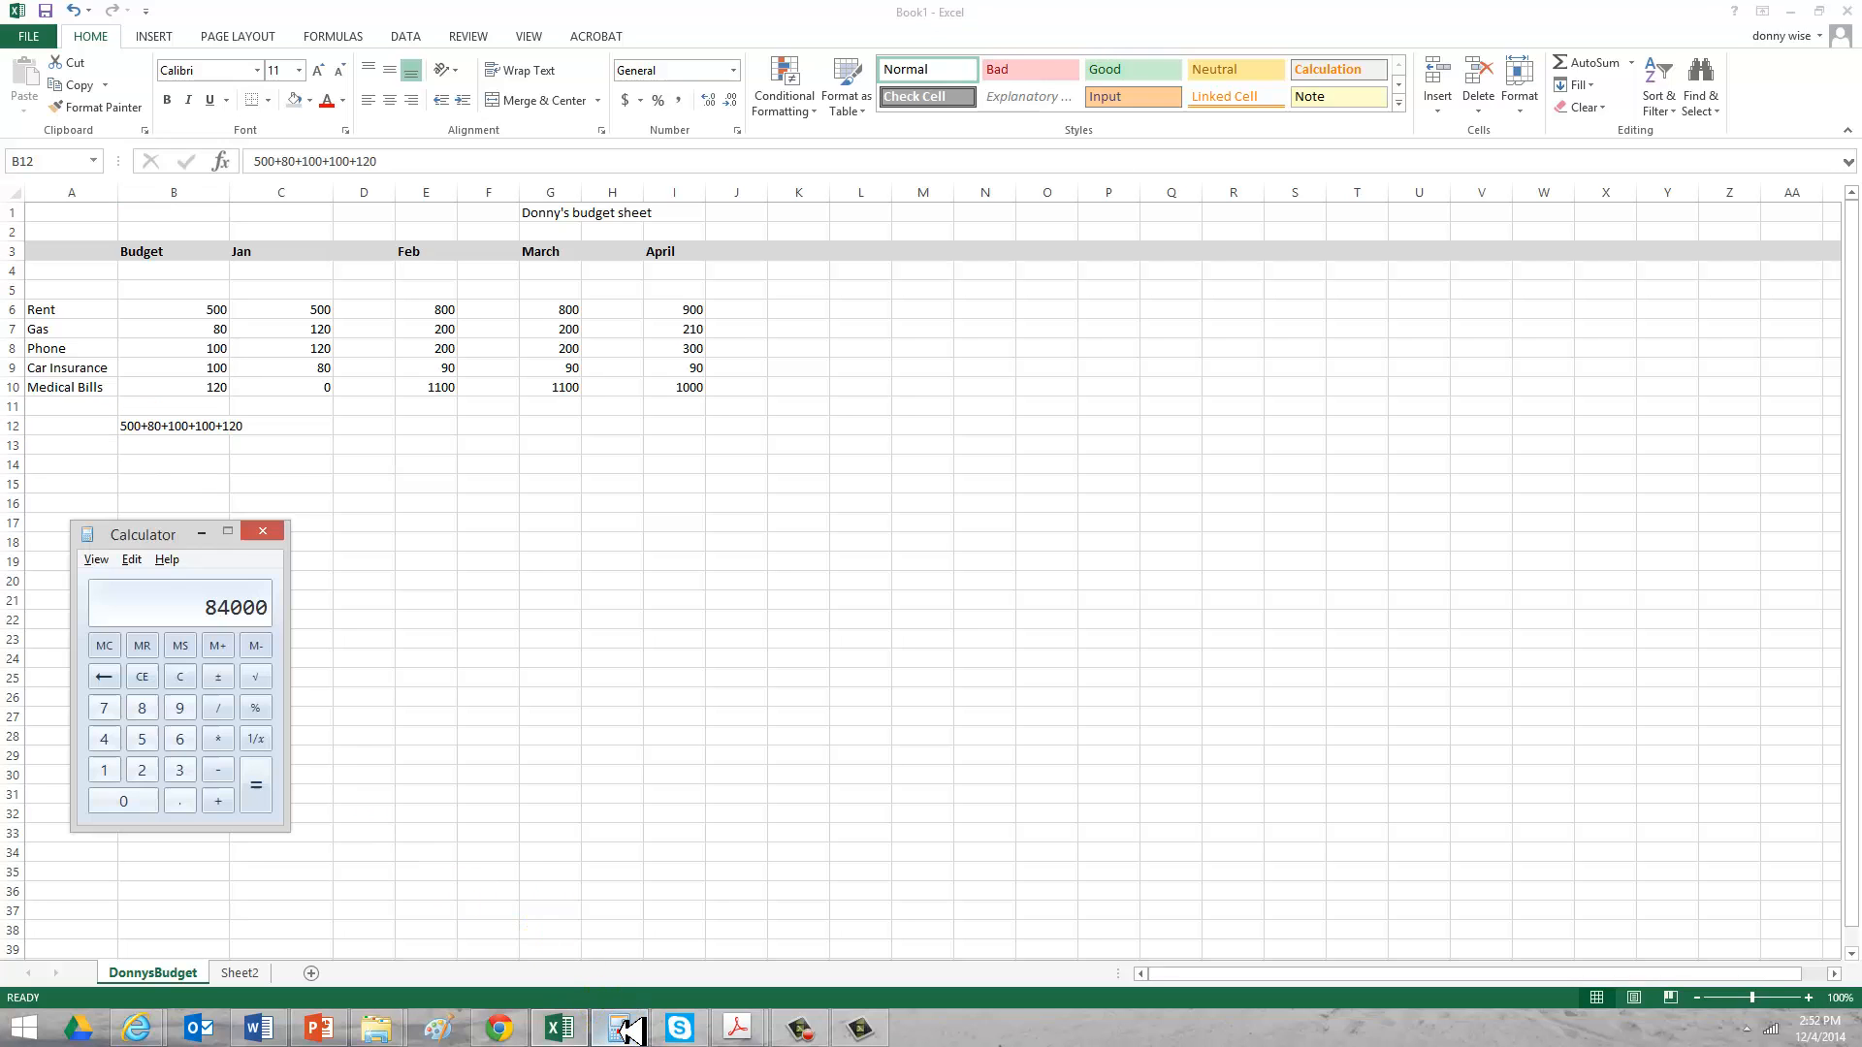
left_click(182, 677)
left_click(141, 739)
left_click(142, 739)
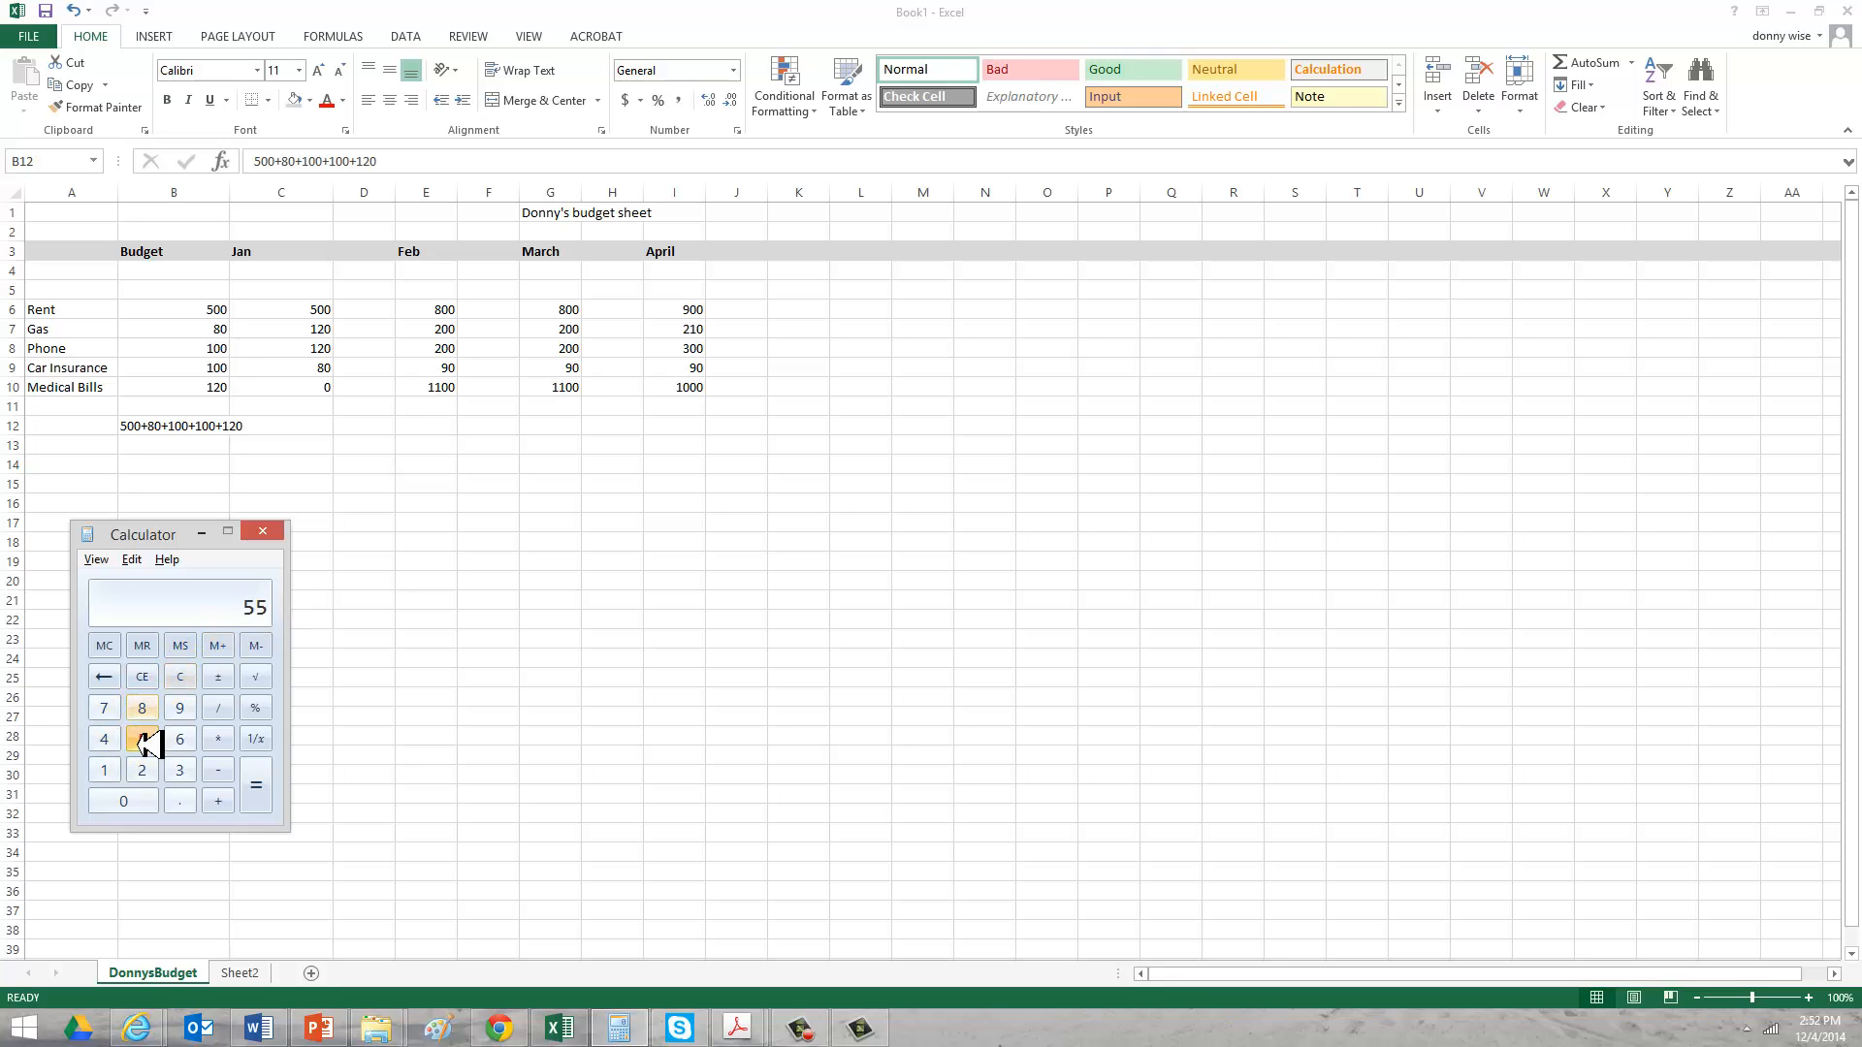
left_click(142, 739)
type("0")
key("BackSpace")
key("BackSpace")
key("BackSpace")
key("BackSpace")
Calculate 500 + 80 and close Calculator.
type("500 + 9")
key("BackSpace")
type("80")
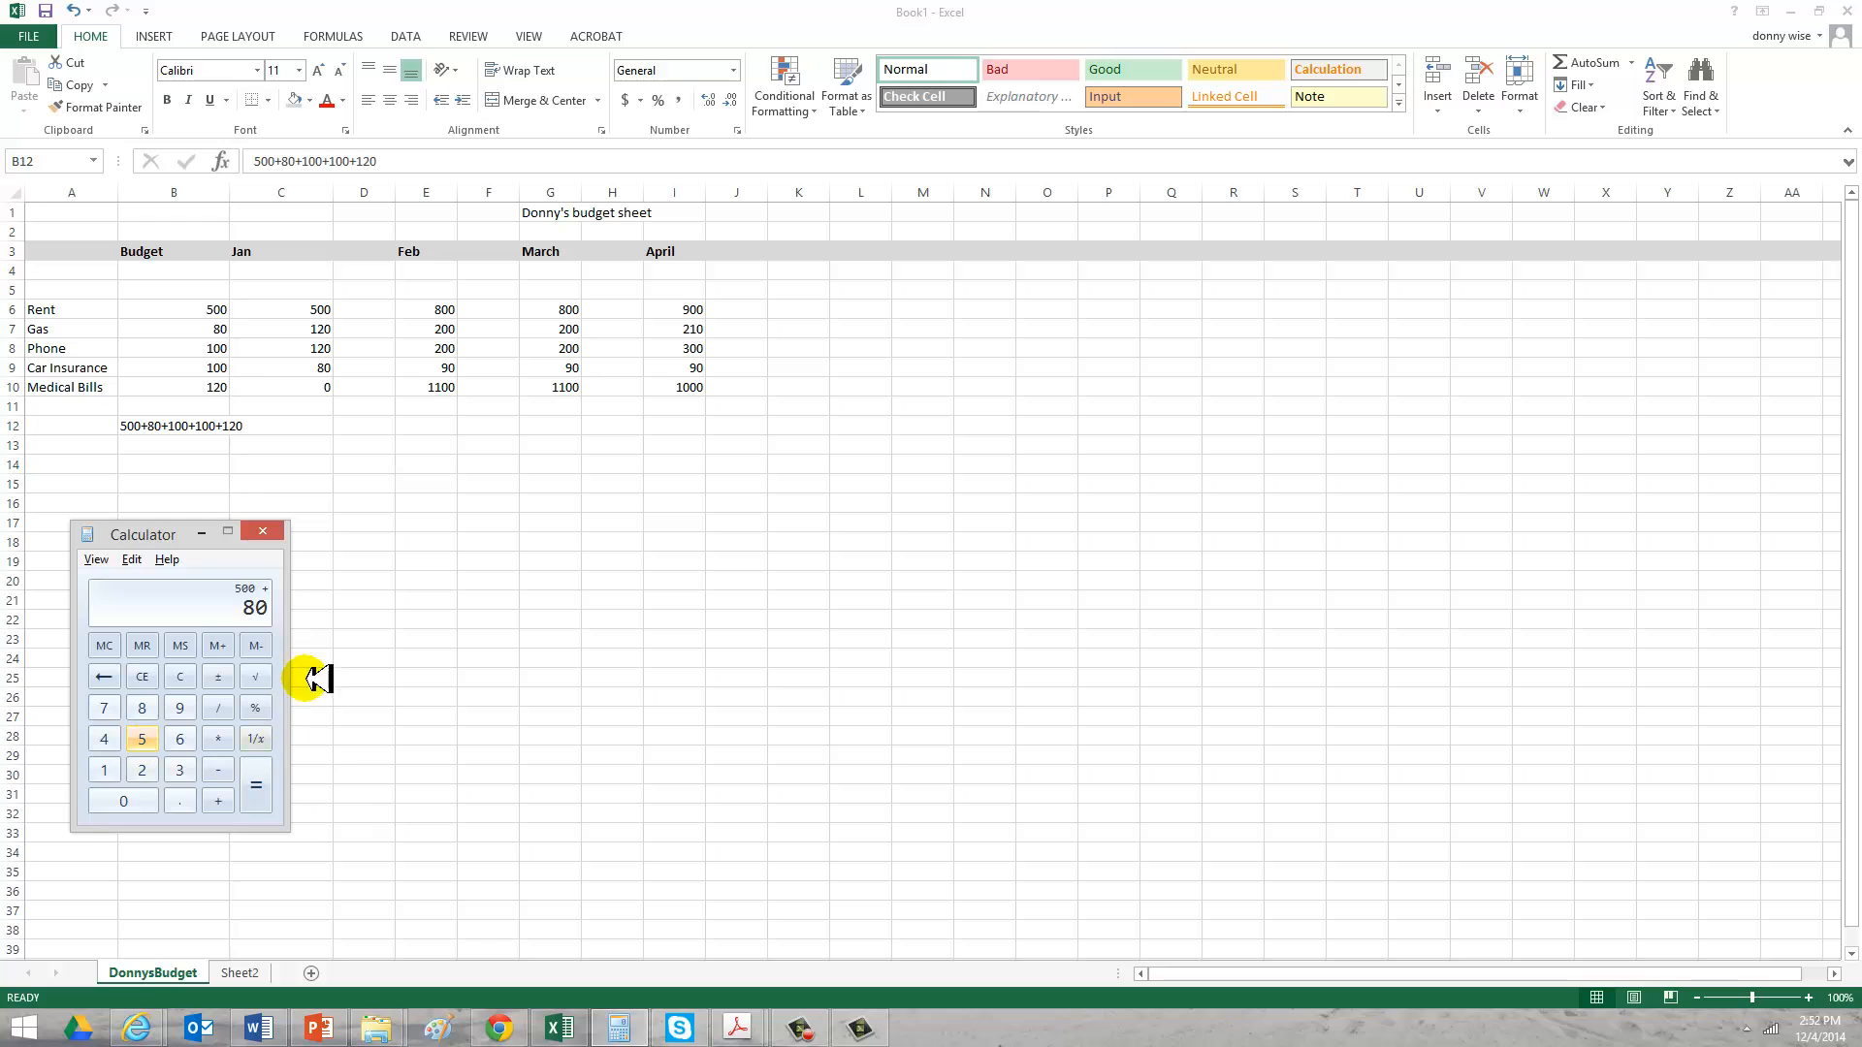
left_click(260, 790)
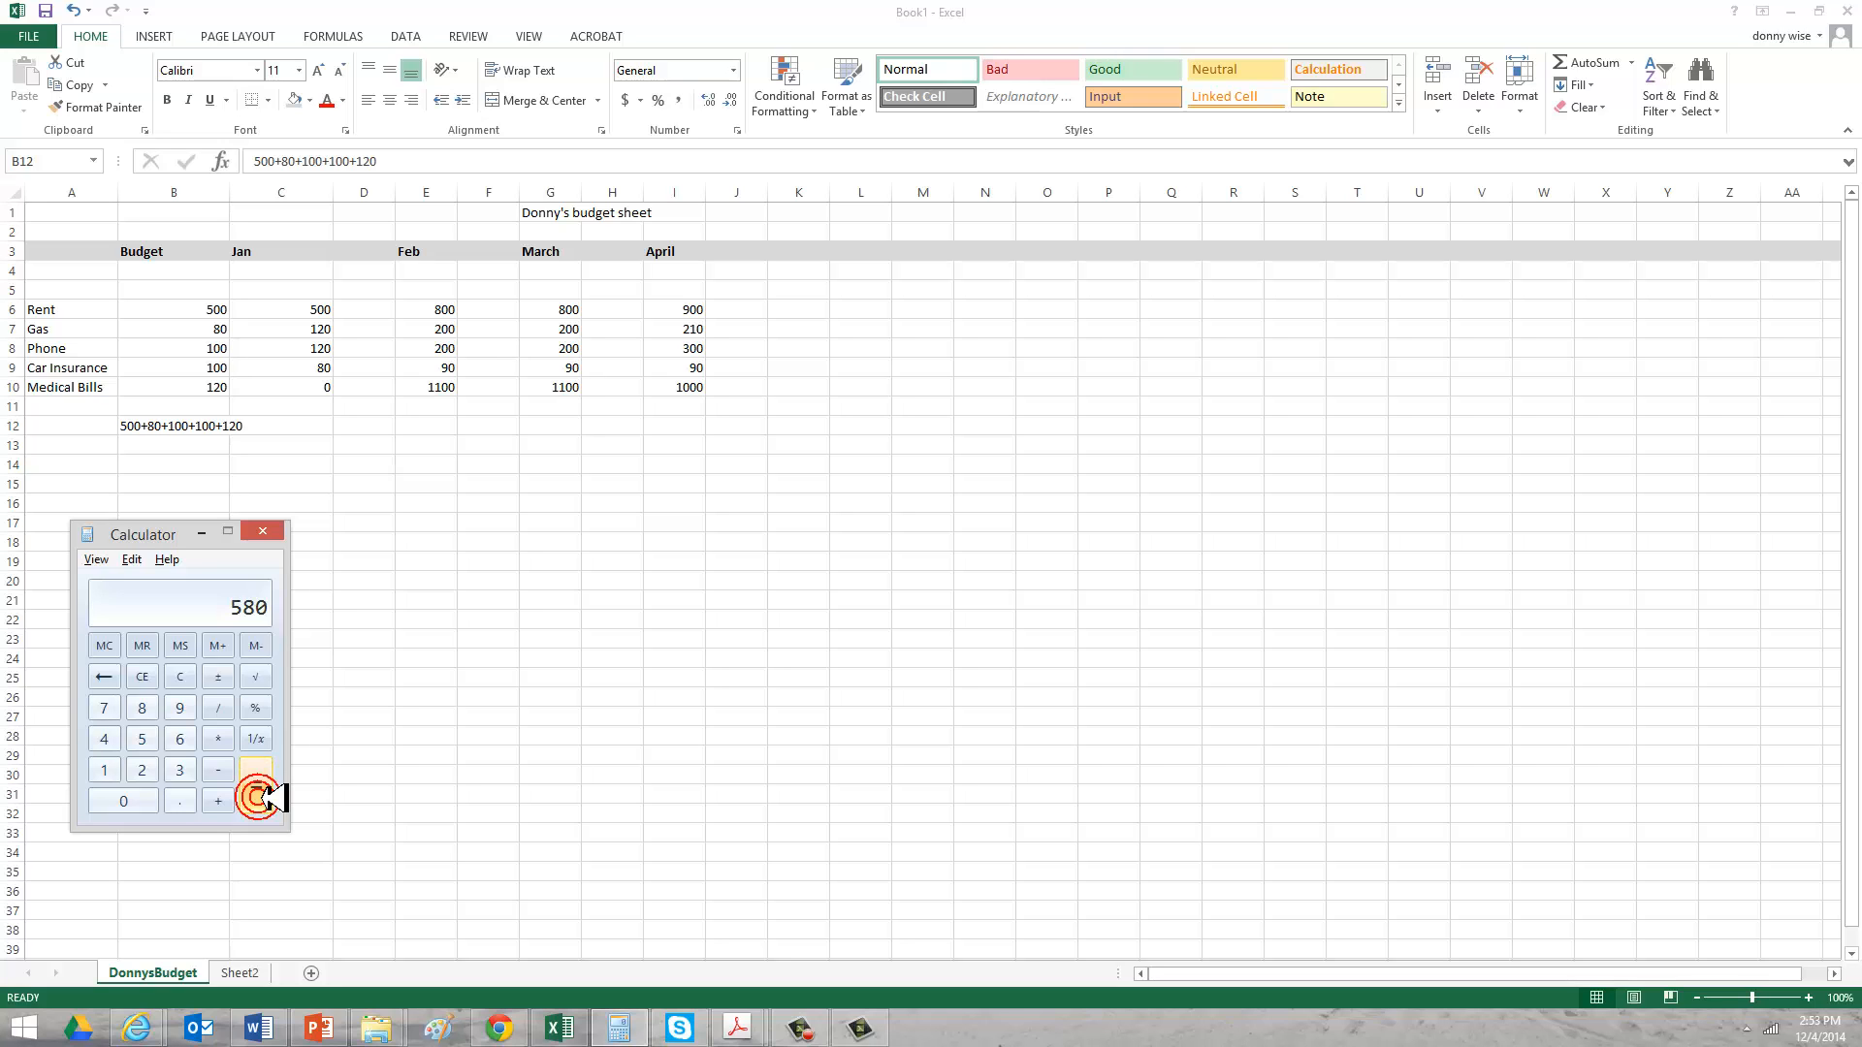
left_click(262, 531)
Turn the entry in cell B12 into the formula =500+80+100+100+120.
left_click(145, 427)
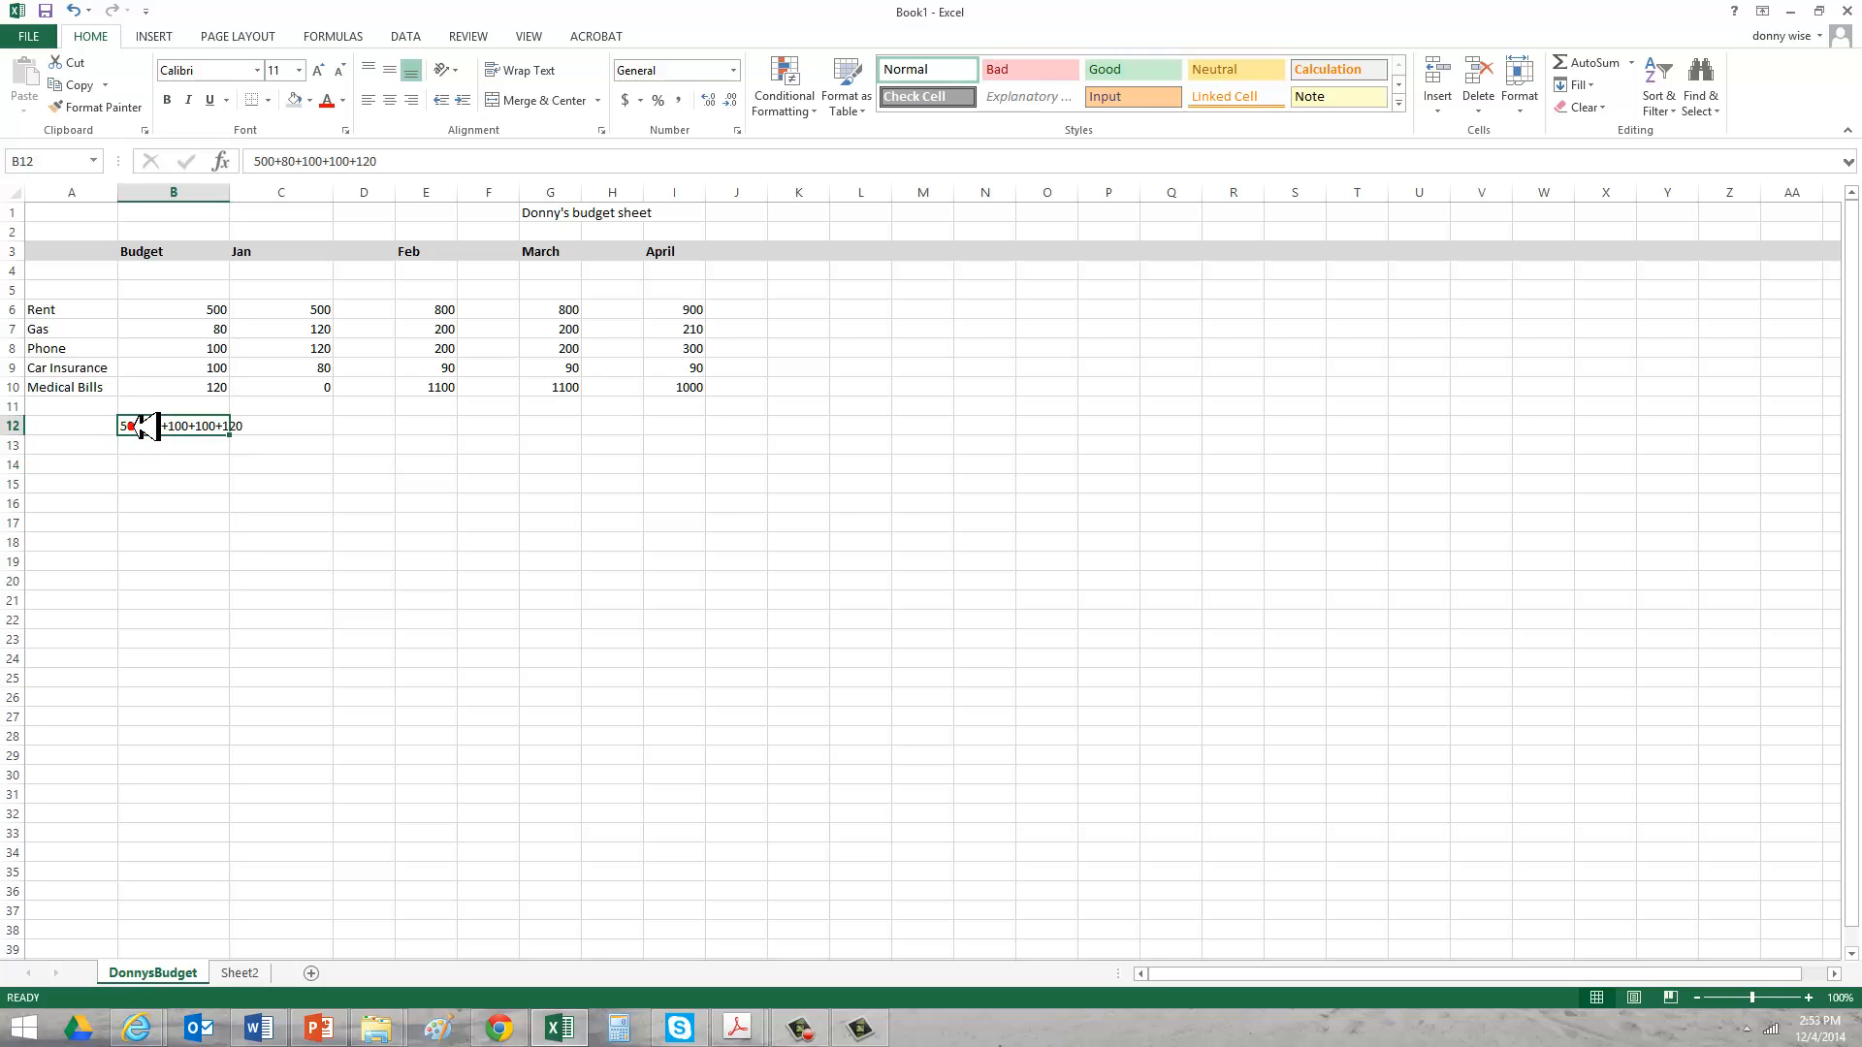
left_click(141, 426)
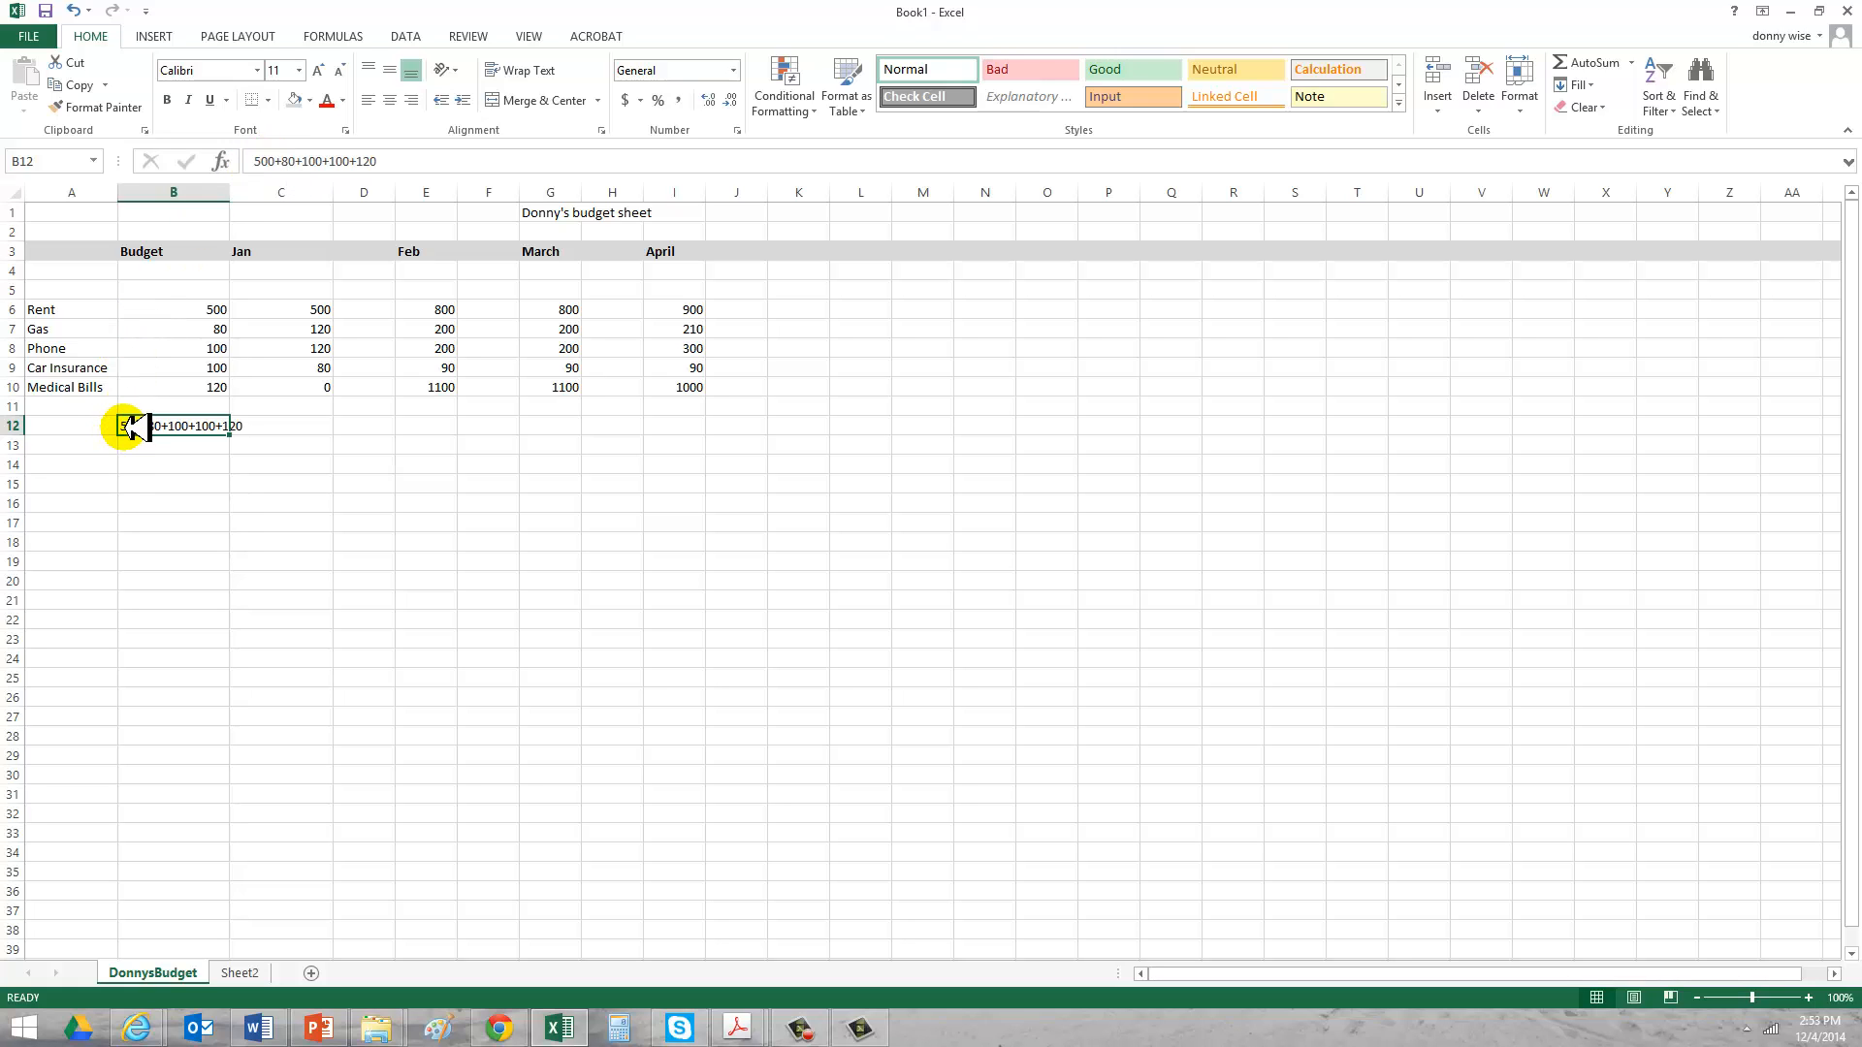
left_click(260, 160)
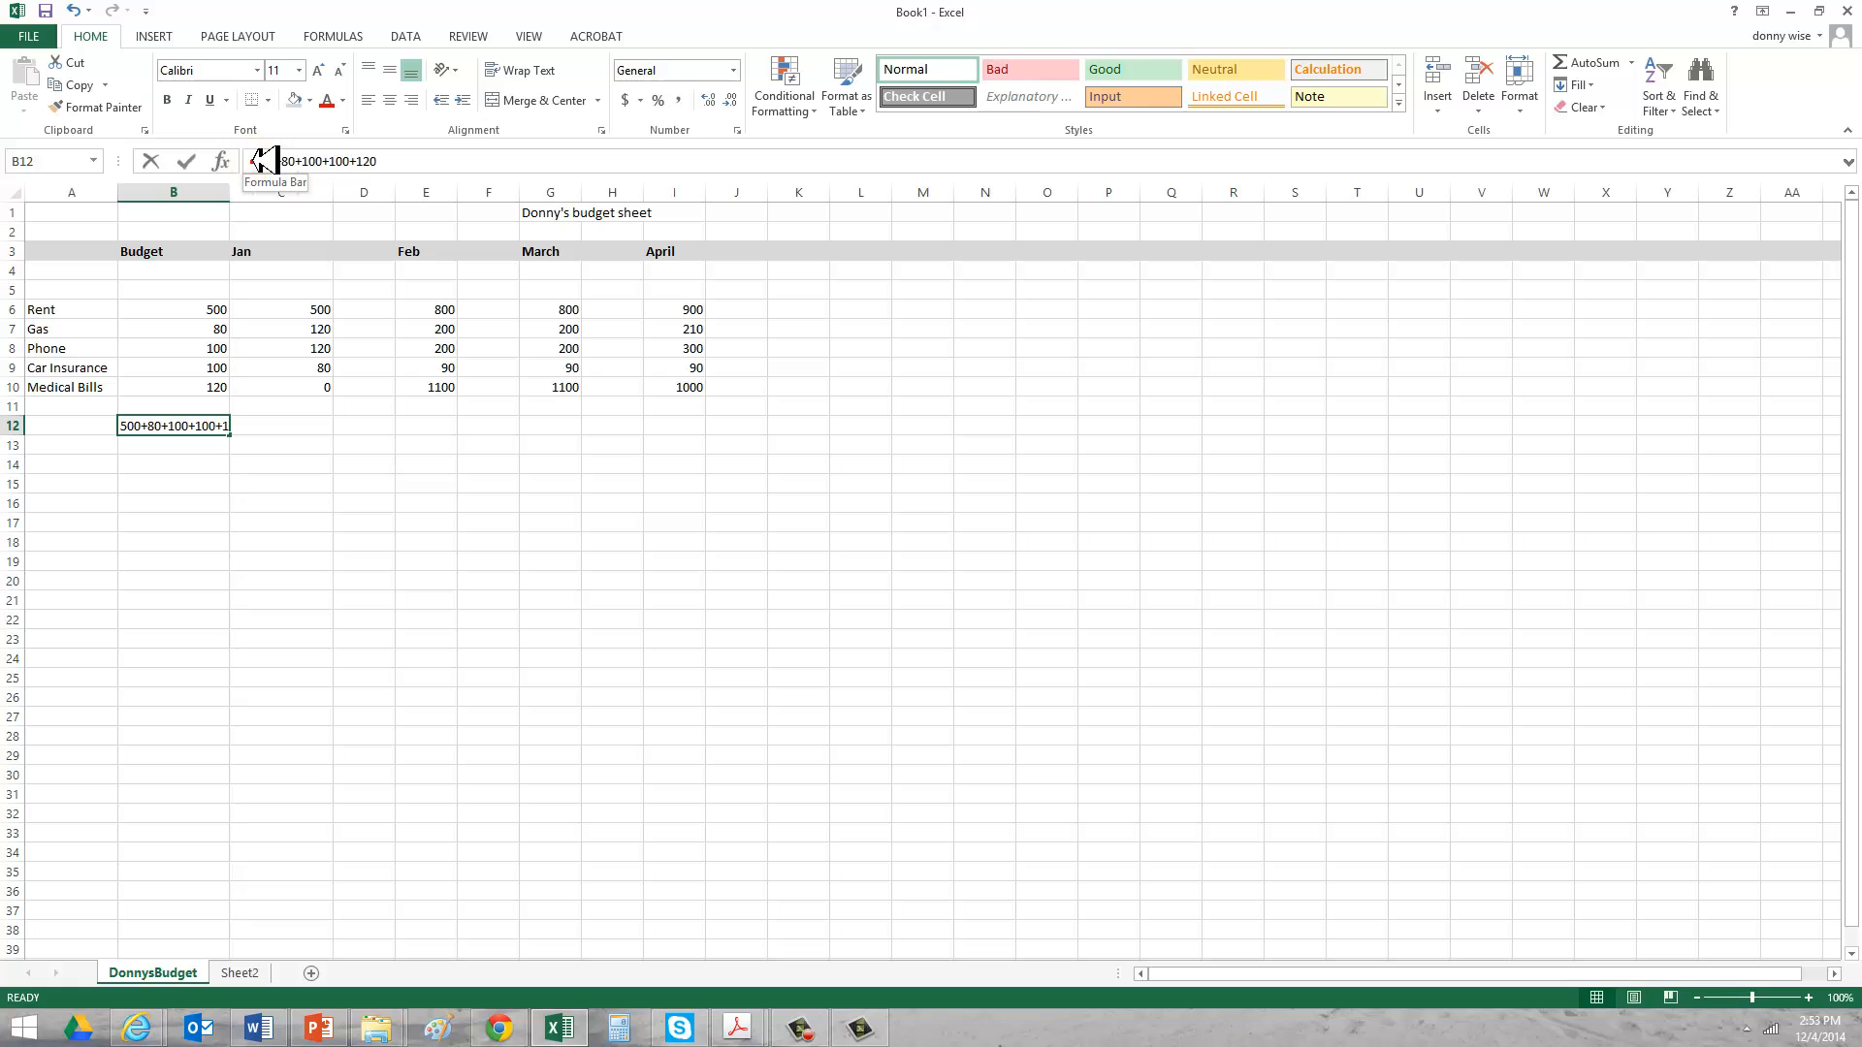
left_click(260, 161)
type("=")
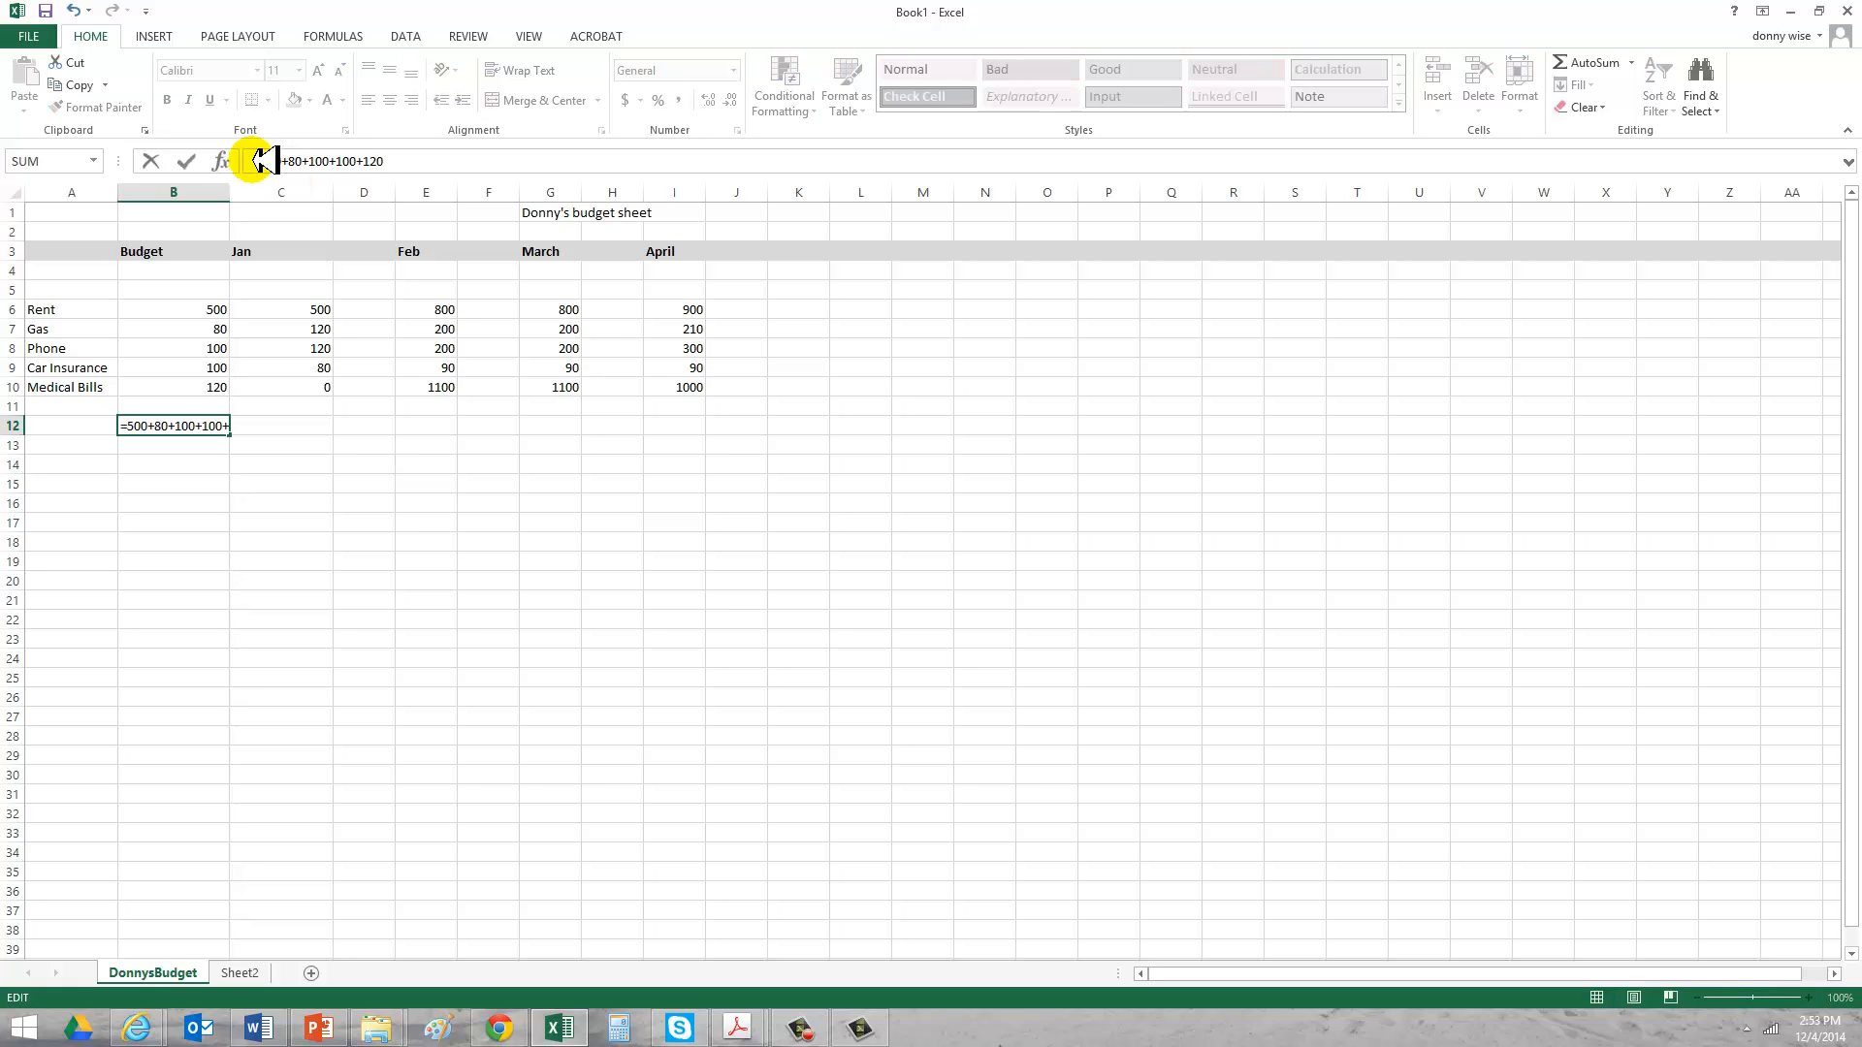
key("Return")
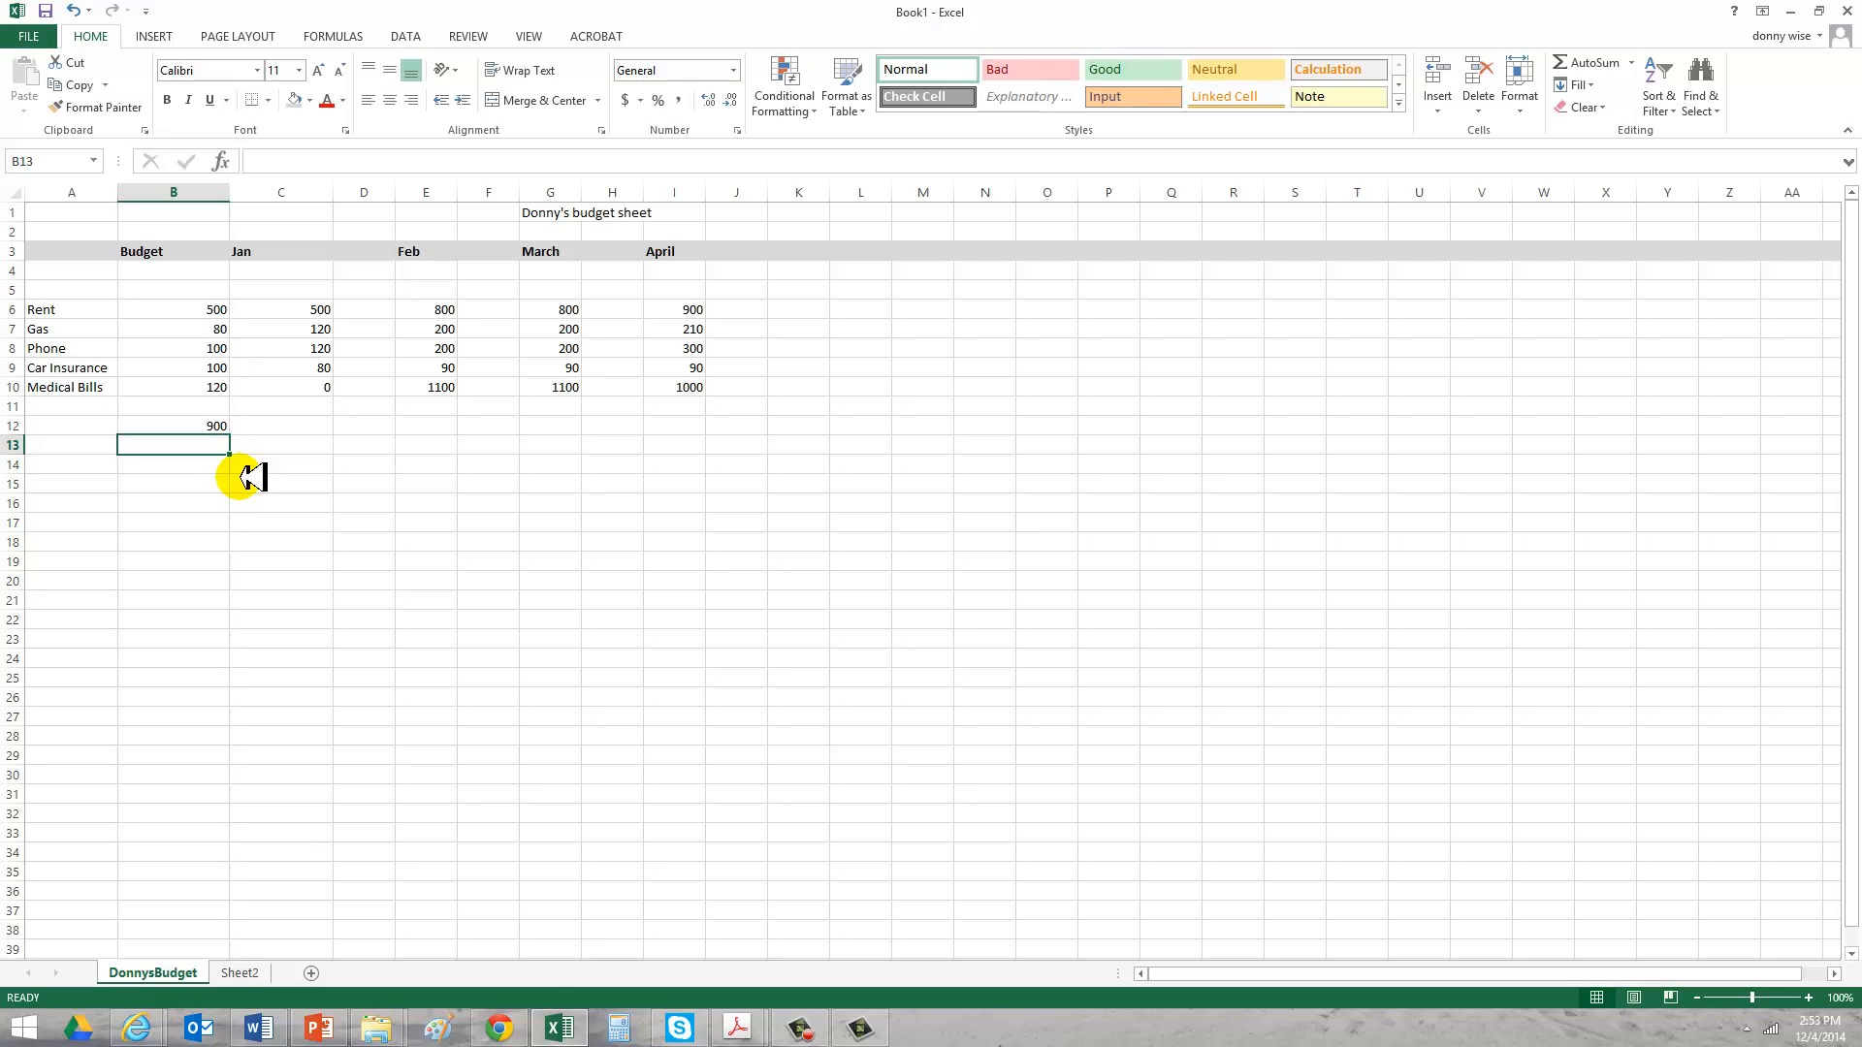
Switch to Calculator, calculate 9 * 6 and close it again.
left_click(621, 1028)
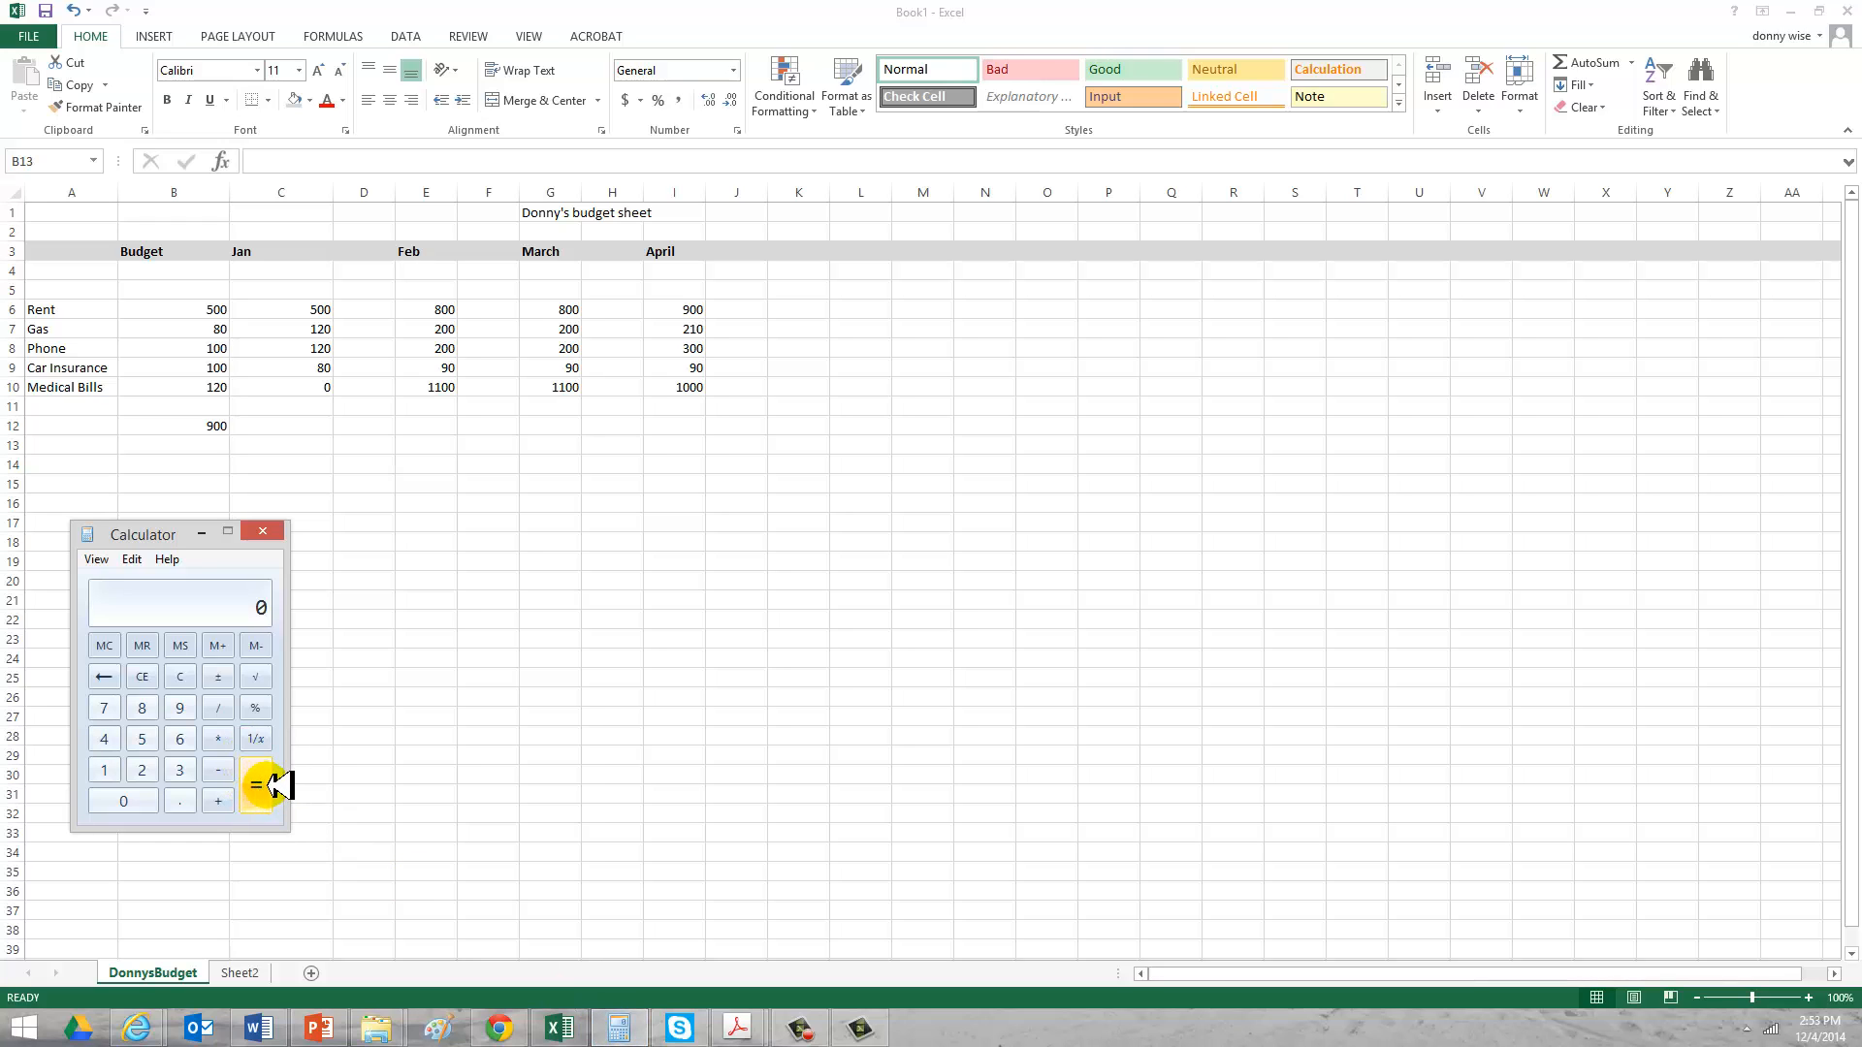
left_click(182, 713)
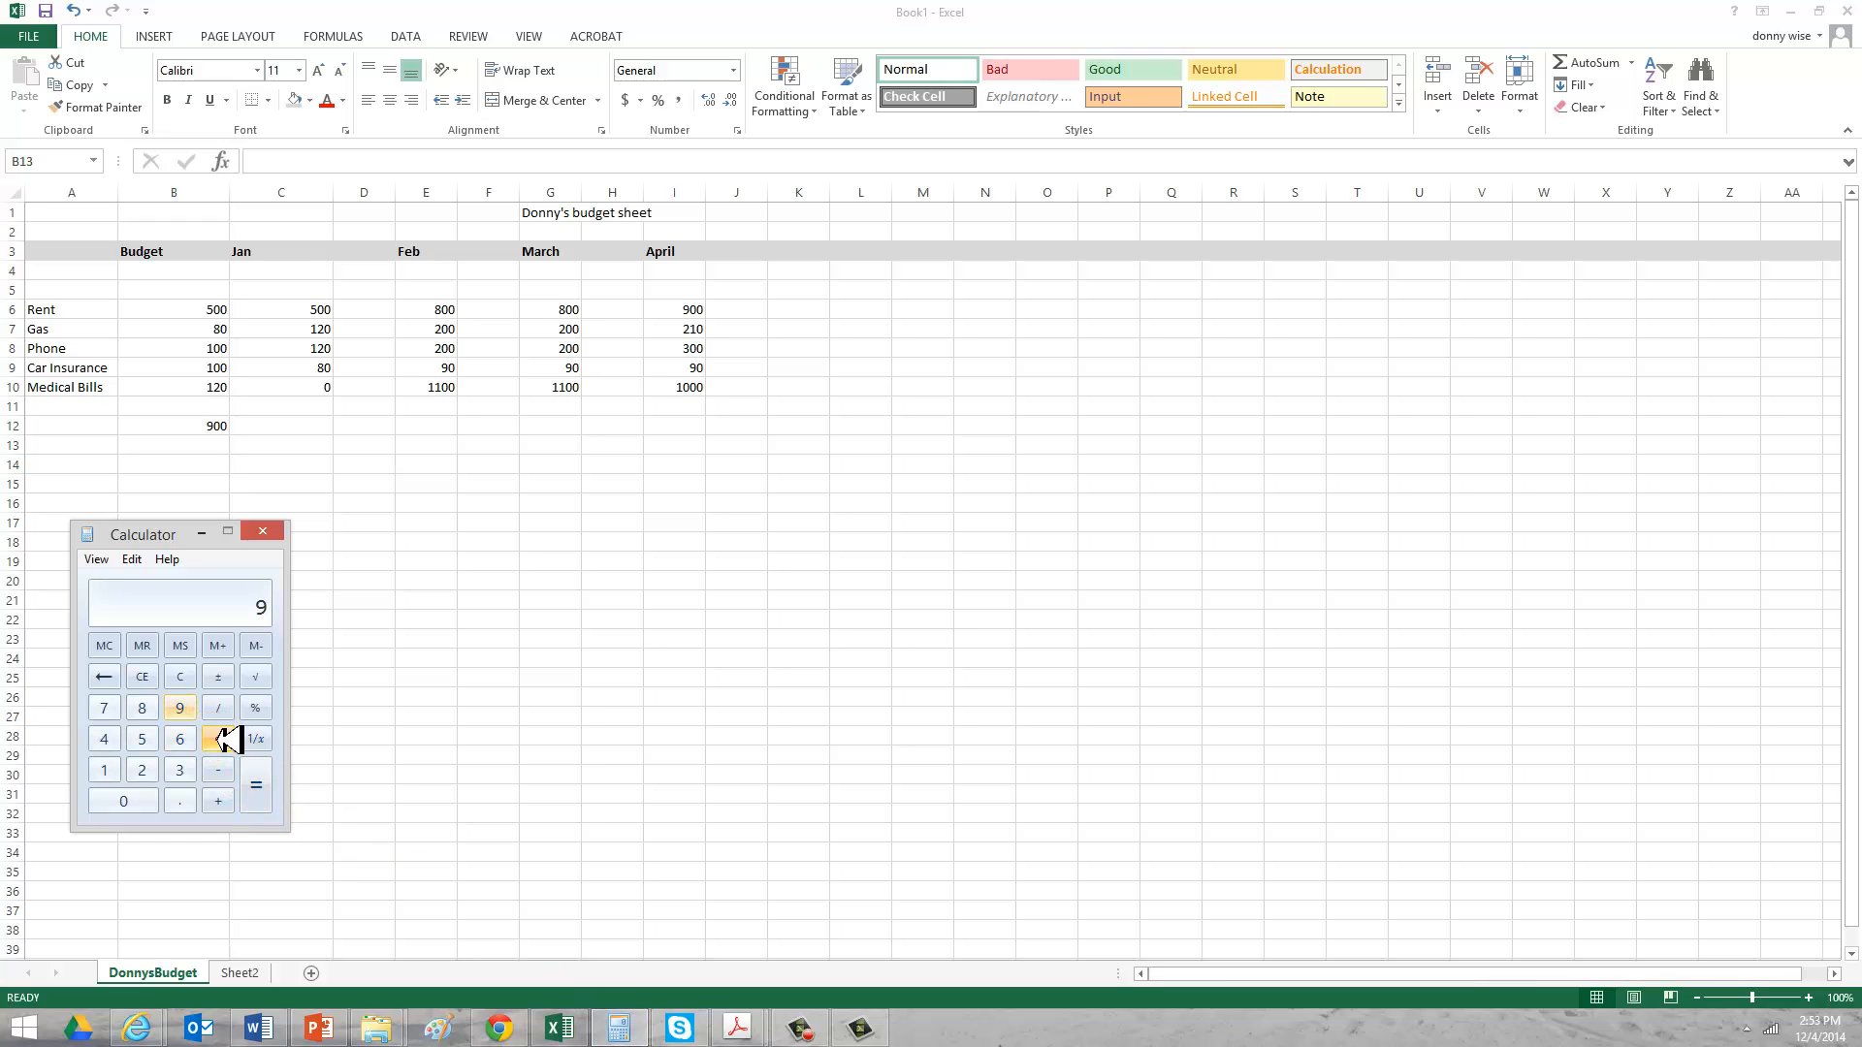
left_click(218, 739)
left_click(181, 739)
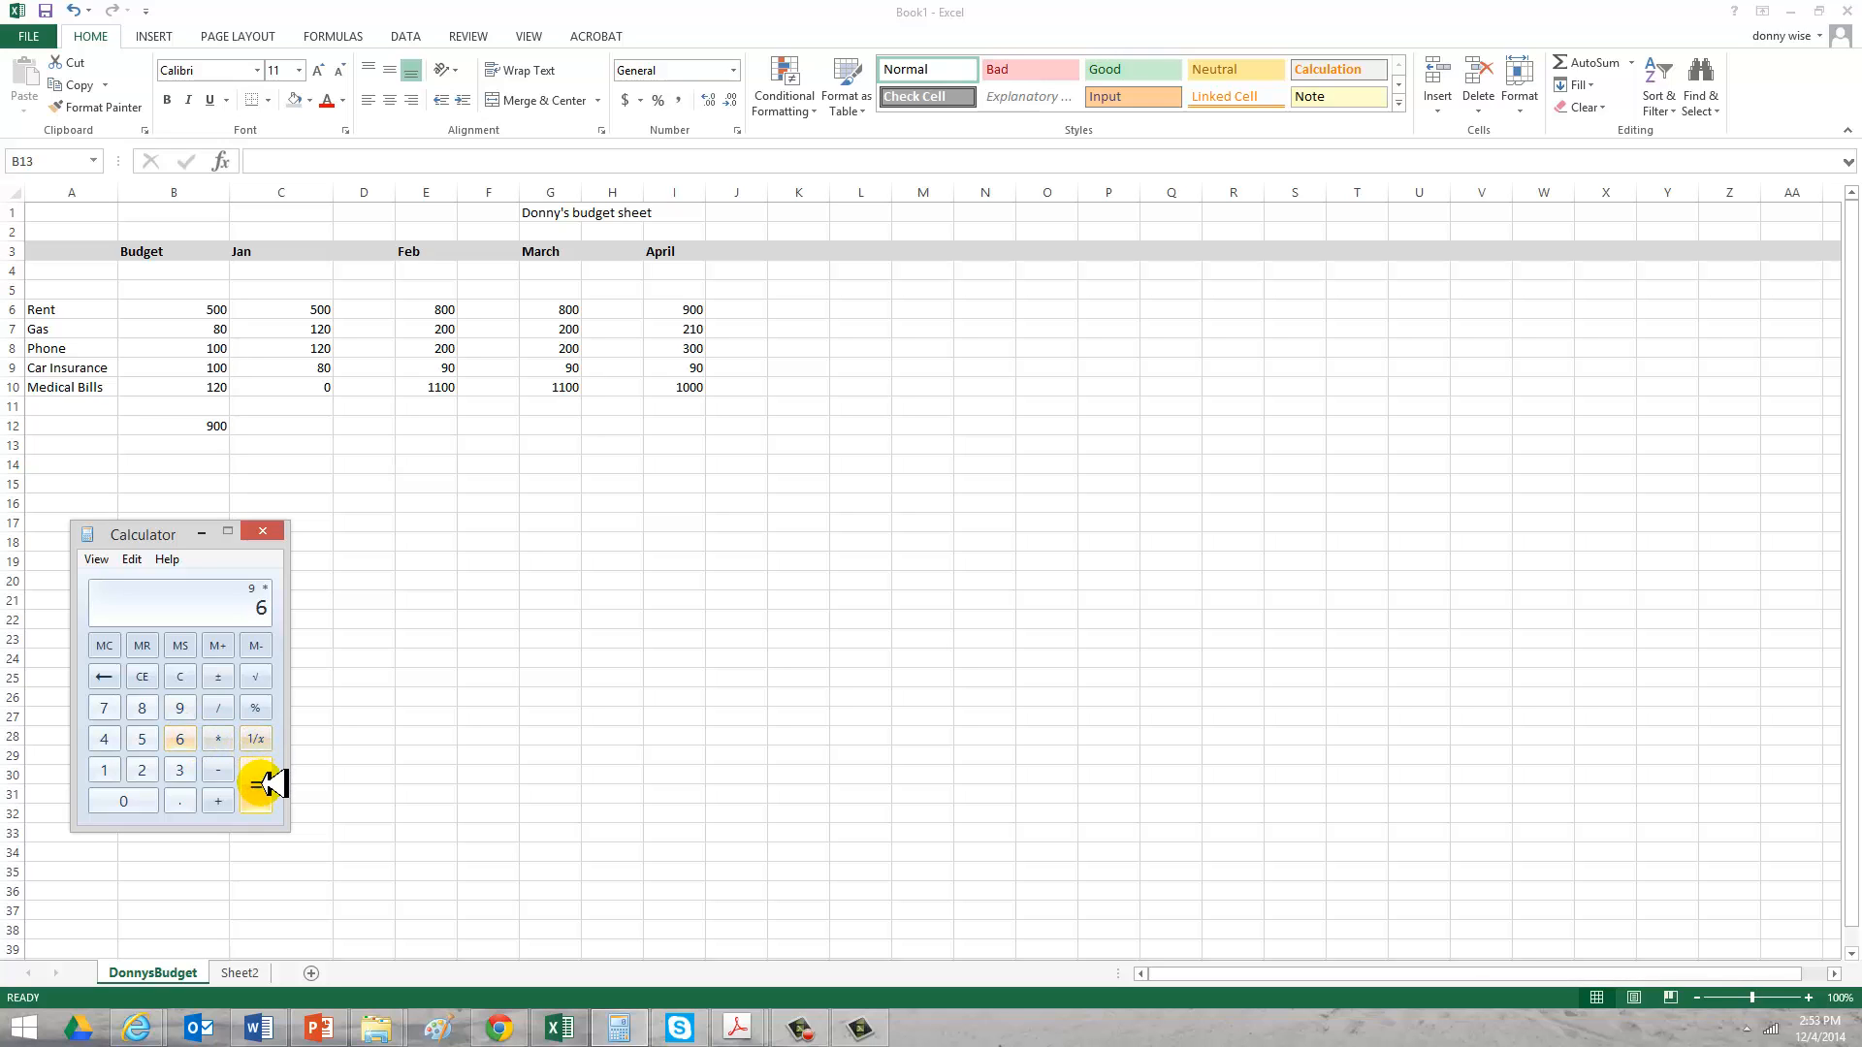
left_click(258, 783)
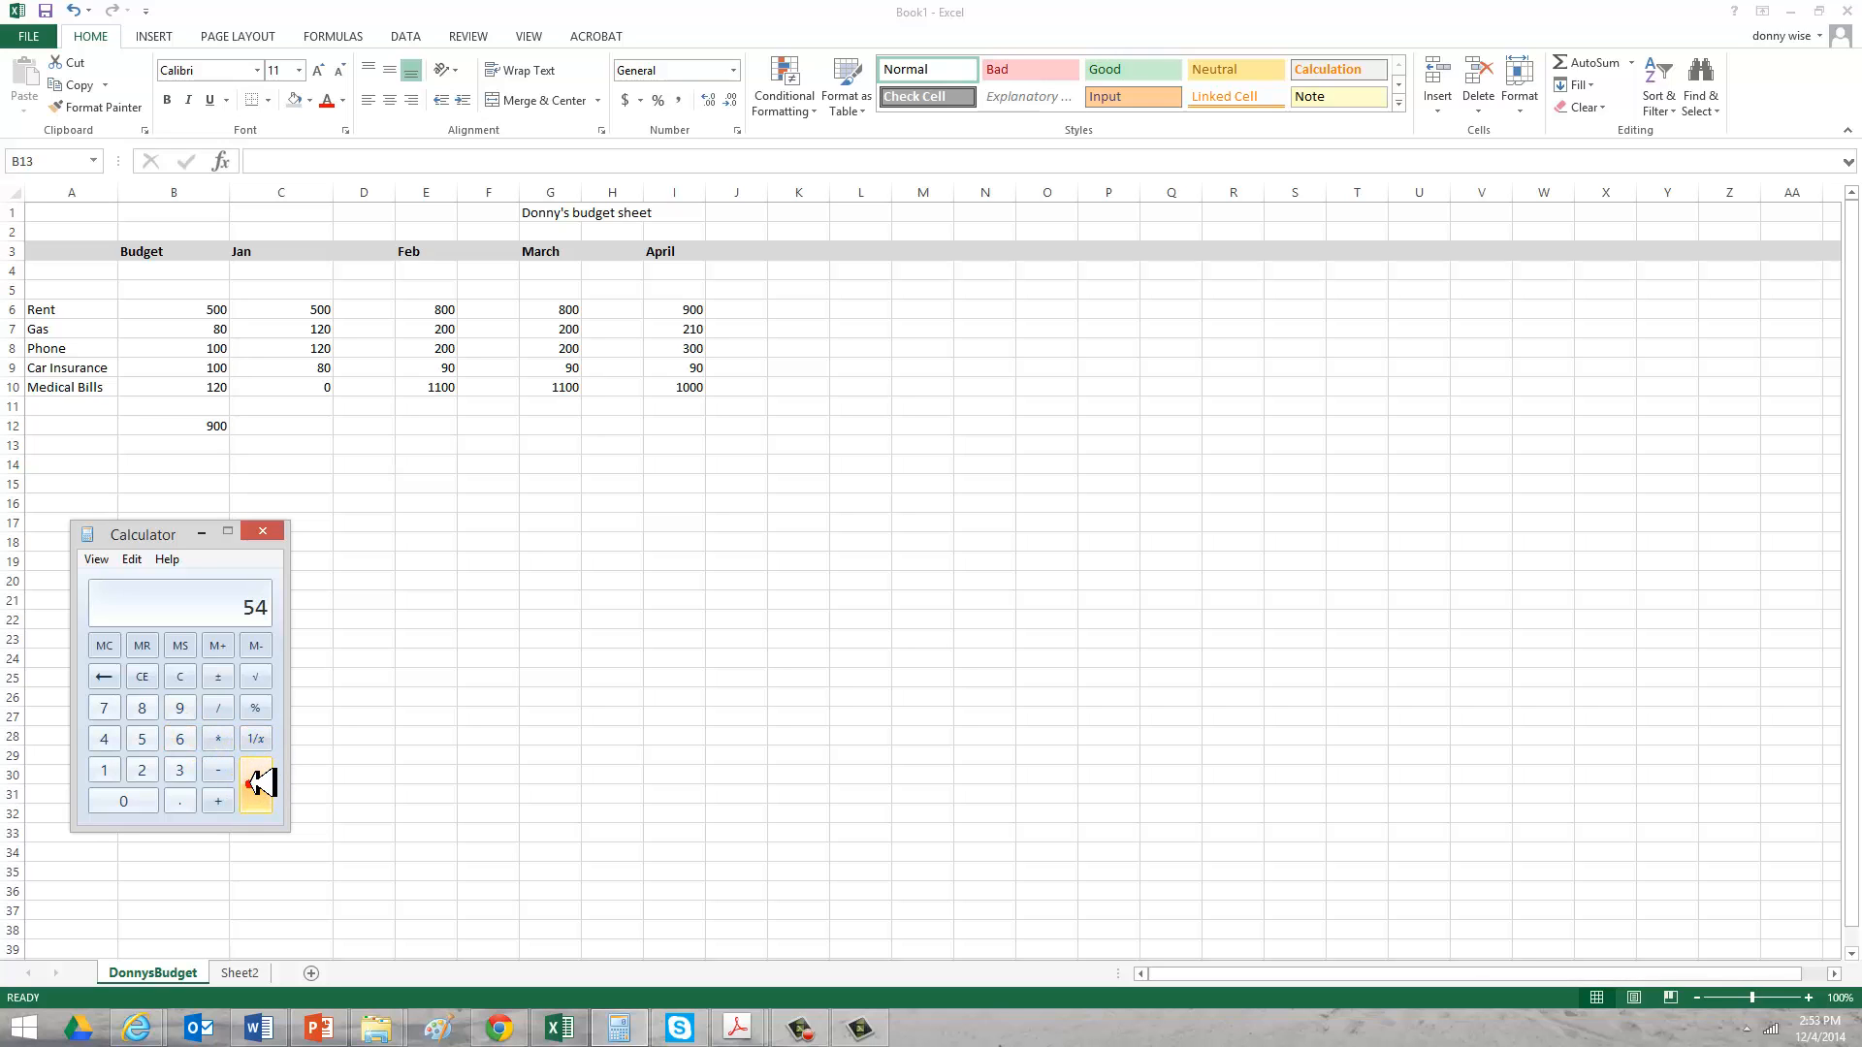
left_click(218, 744)
left_click(272, 531)
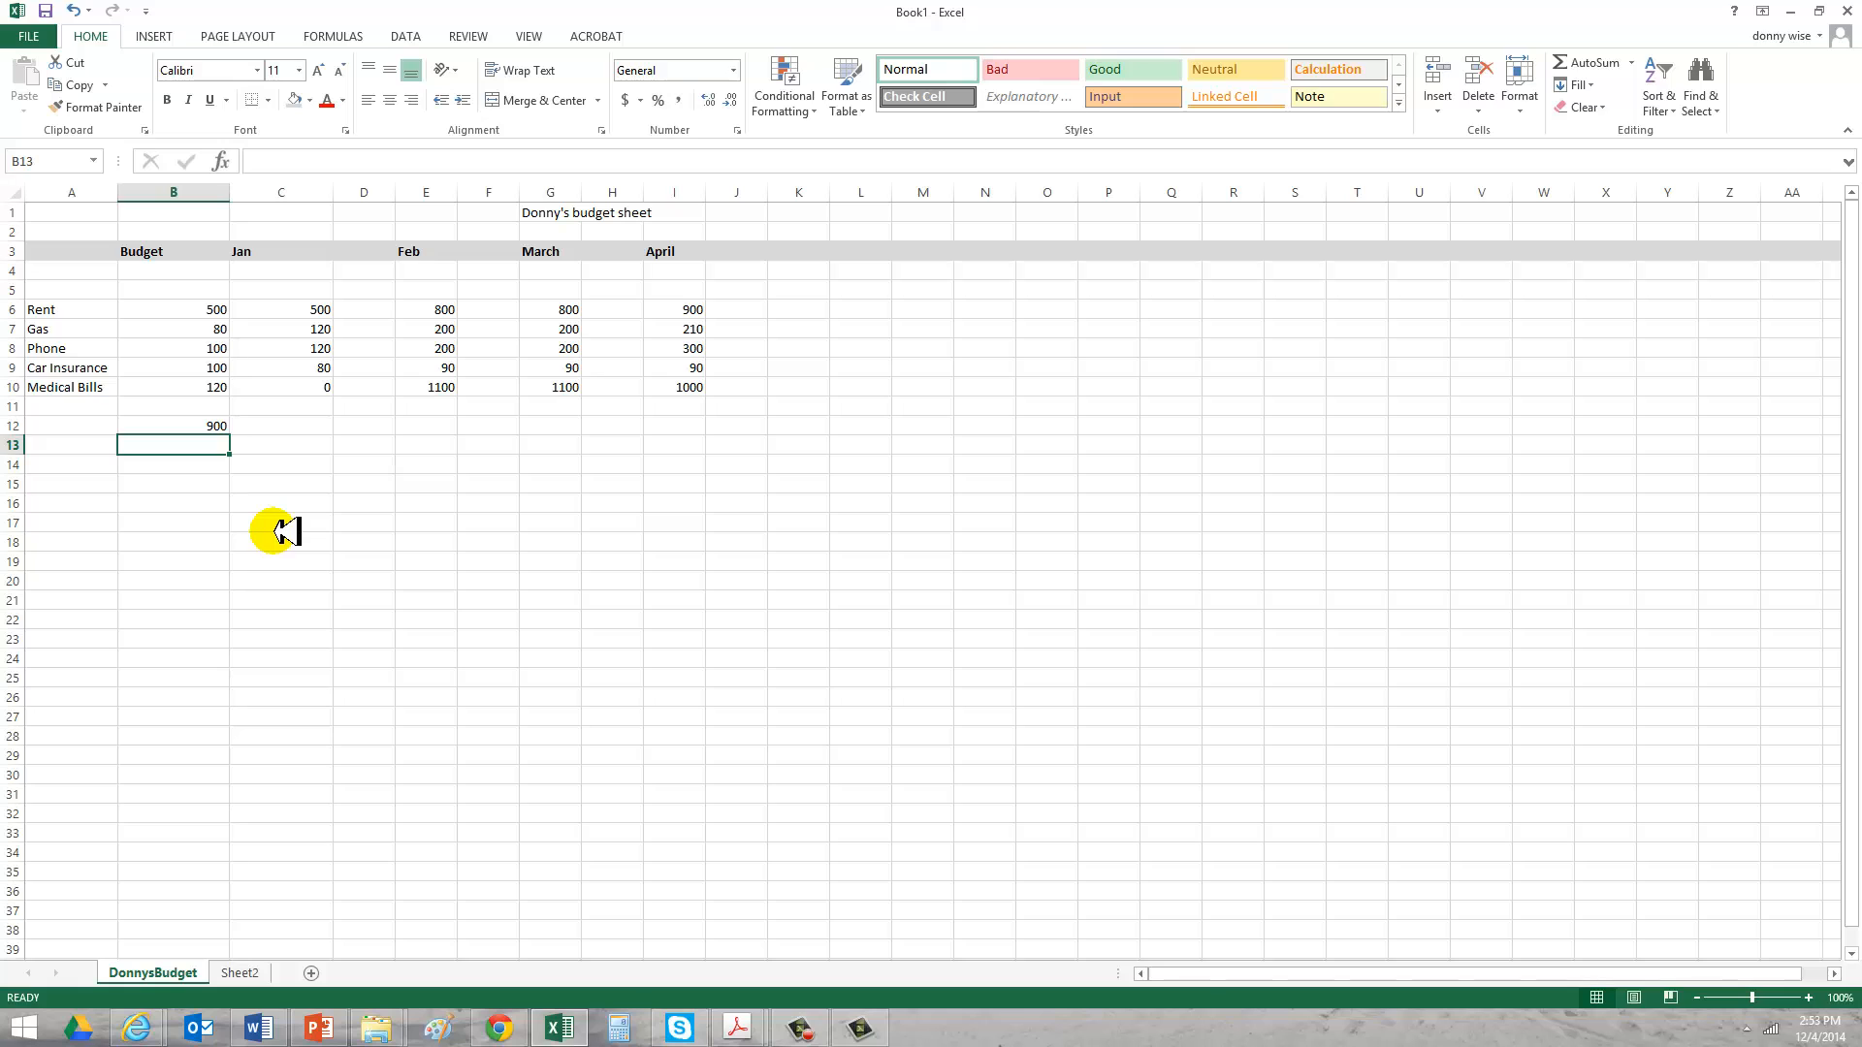
Replace the formula in cell B12 with =sum(B6:B10) to total the Budget column.
left_click(215, 424)
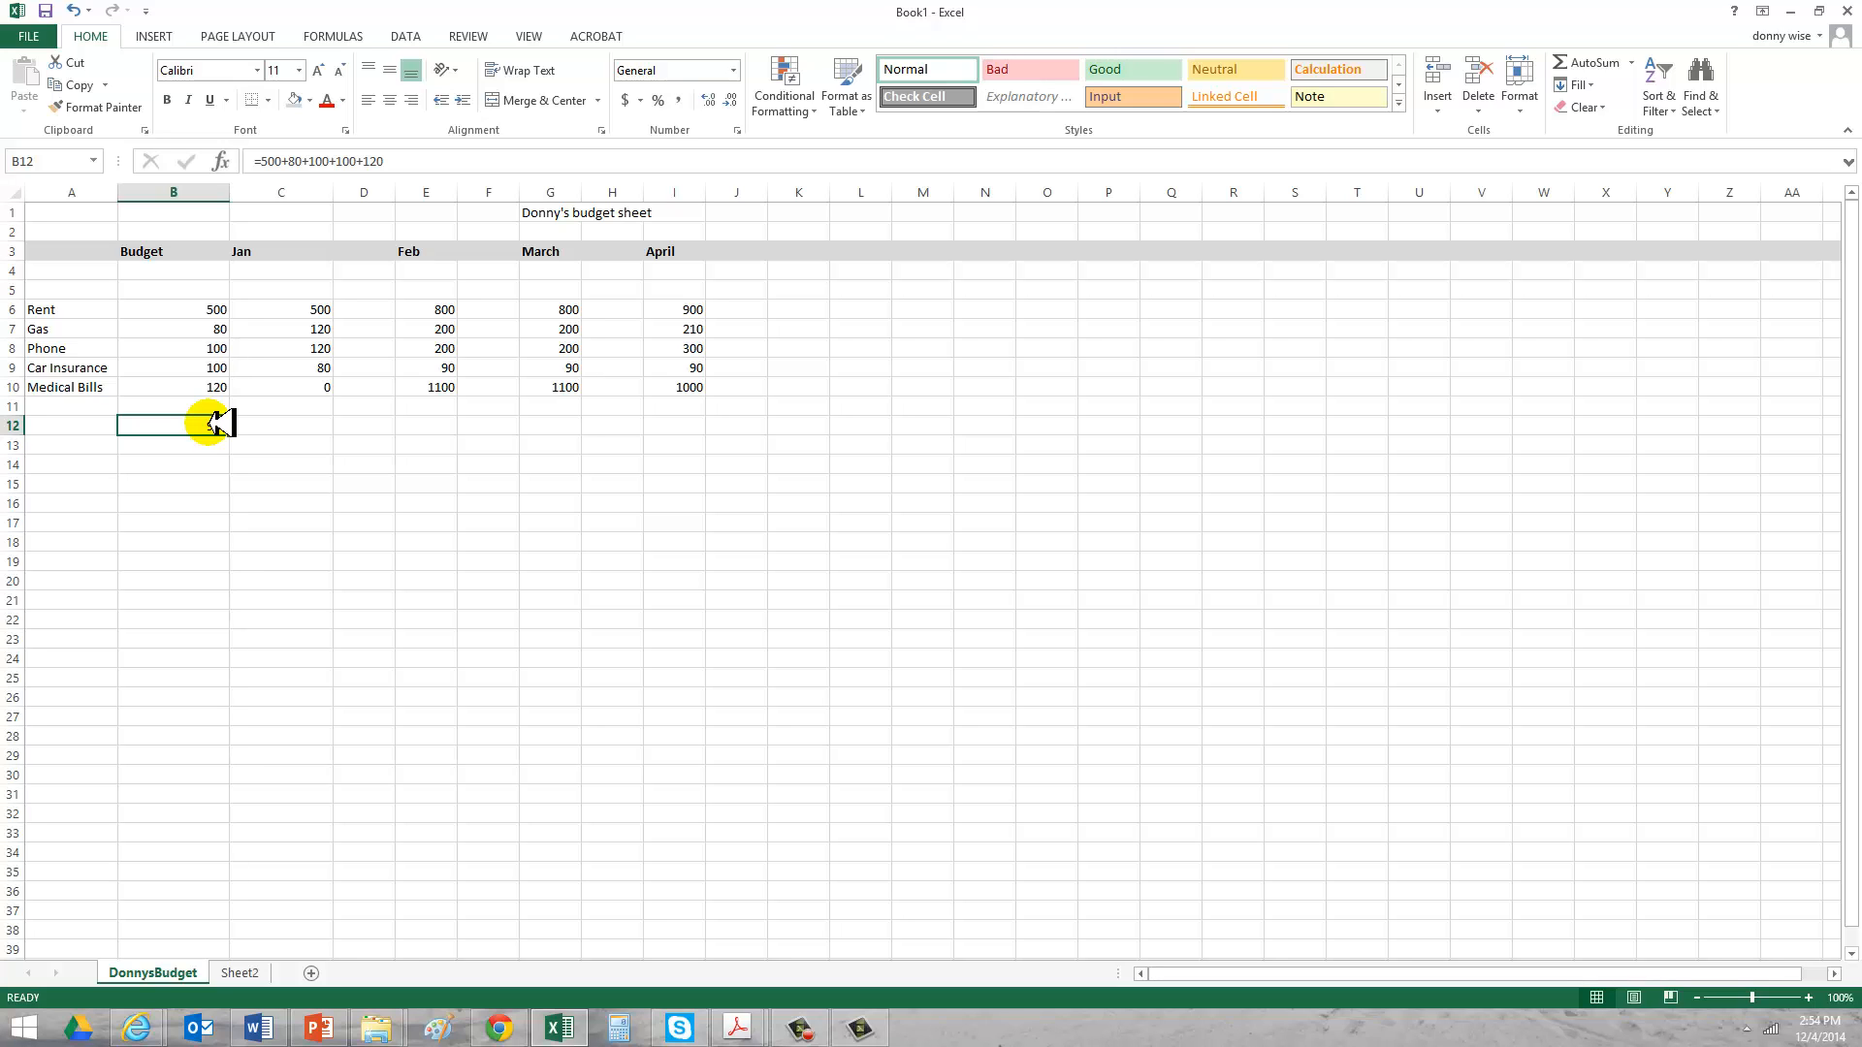
type("=")
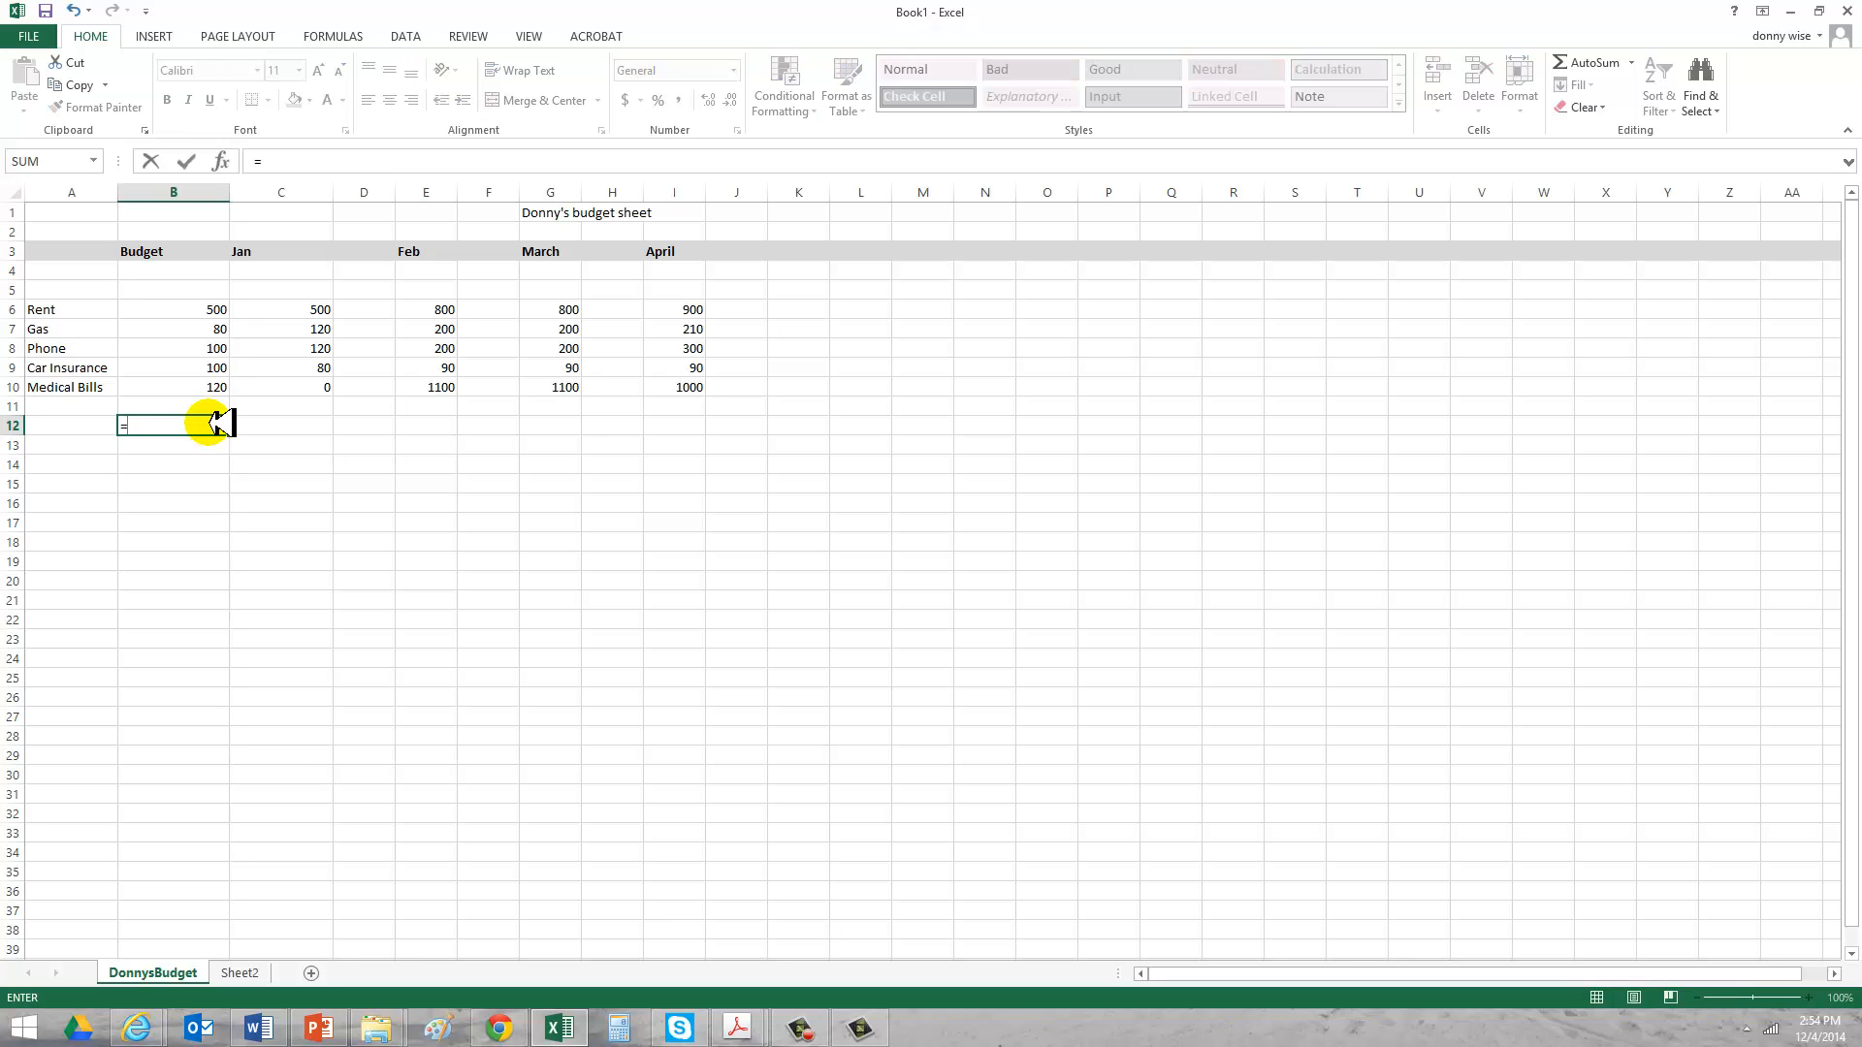
type("sum")
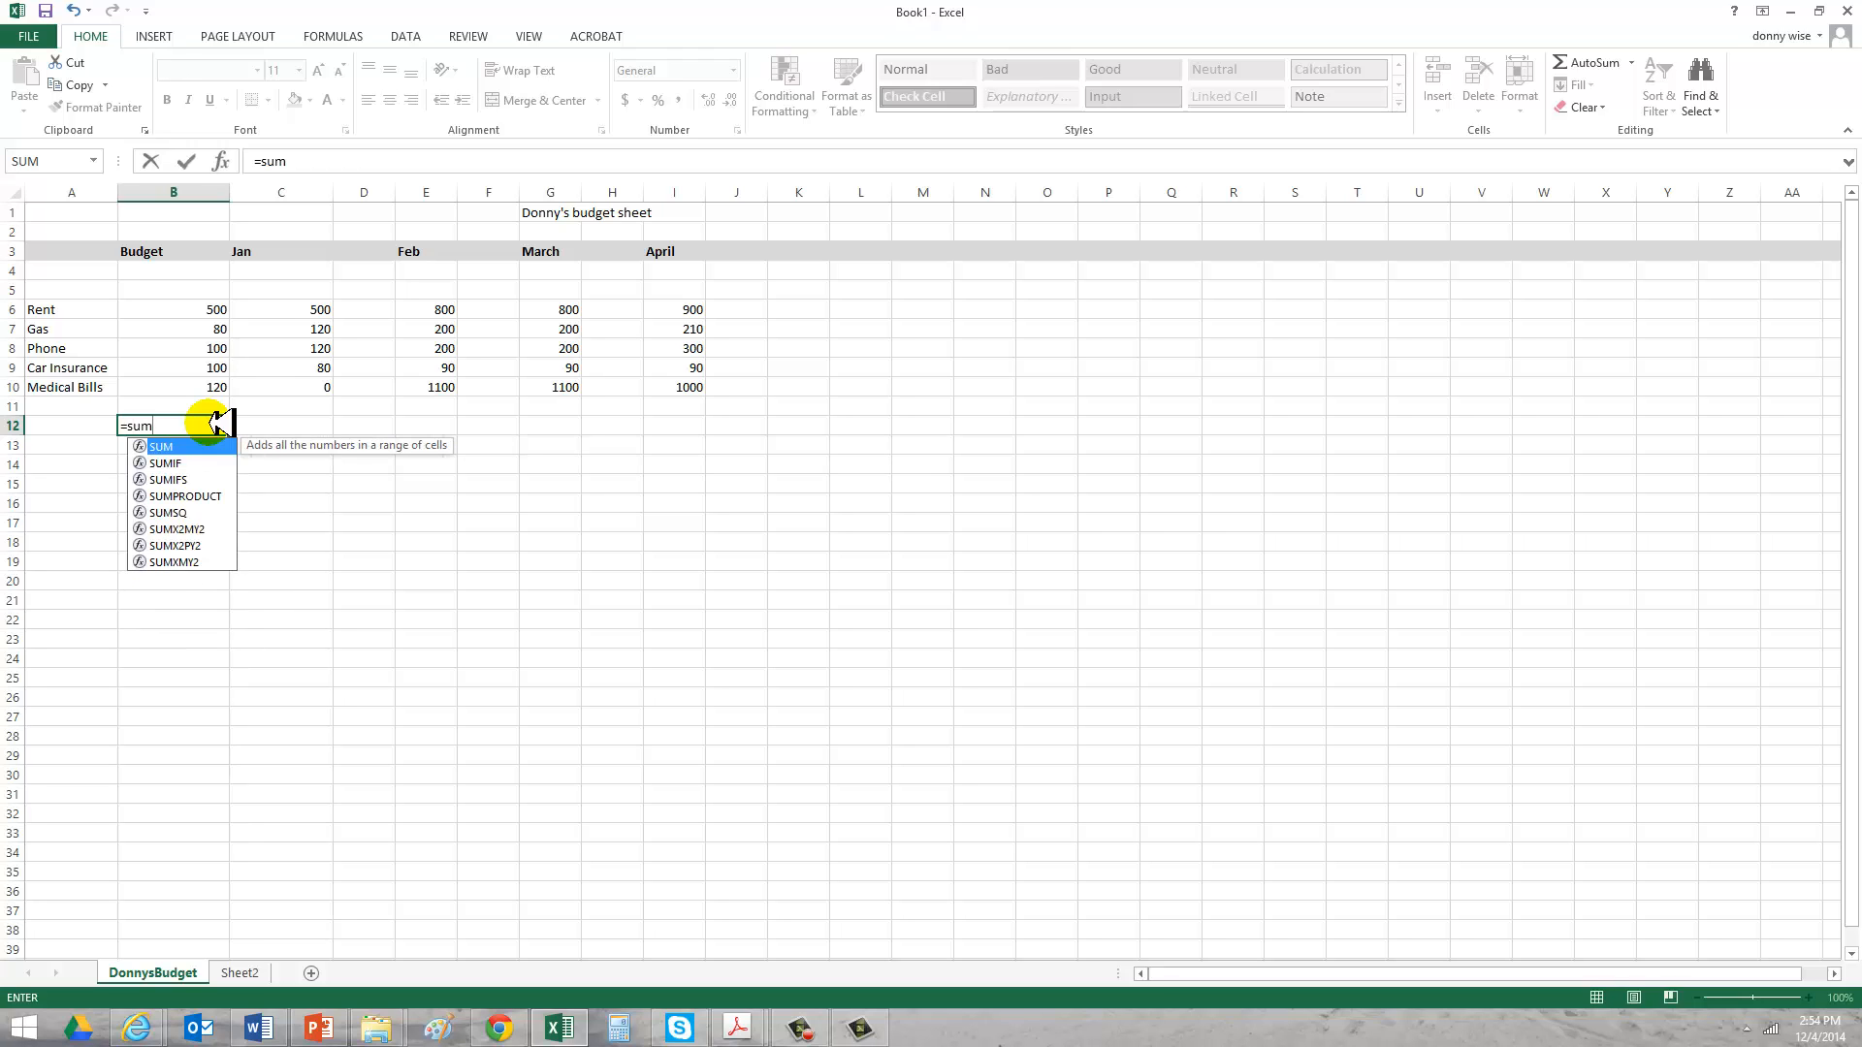
type("(")
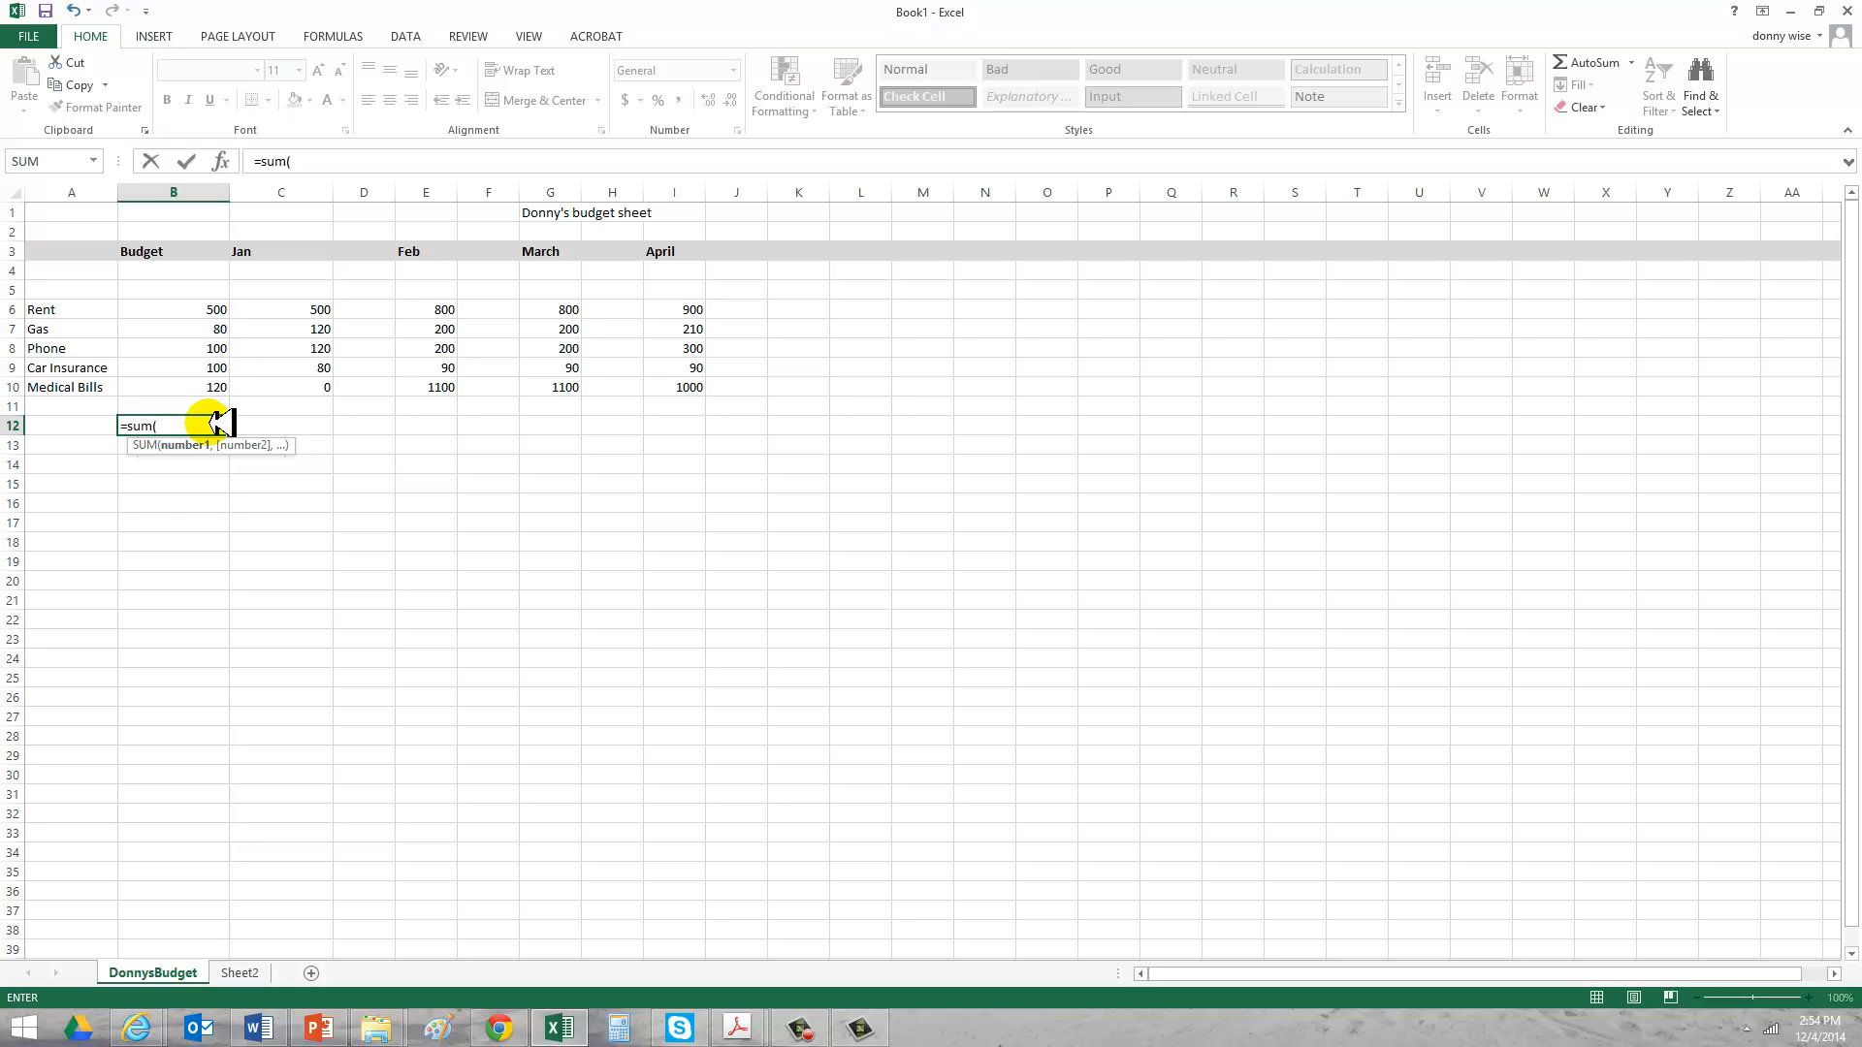
type("E6")
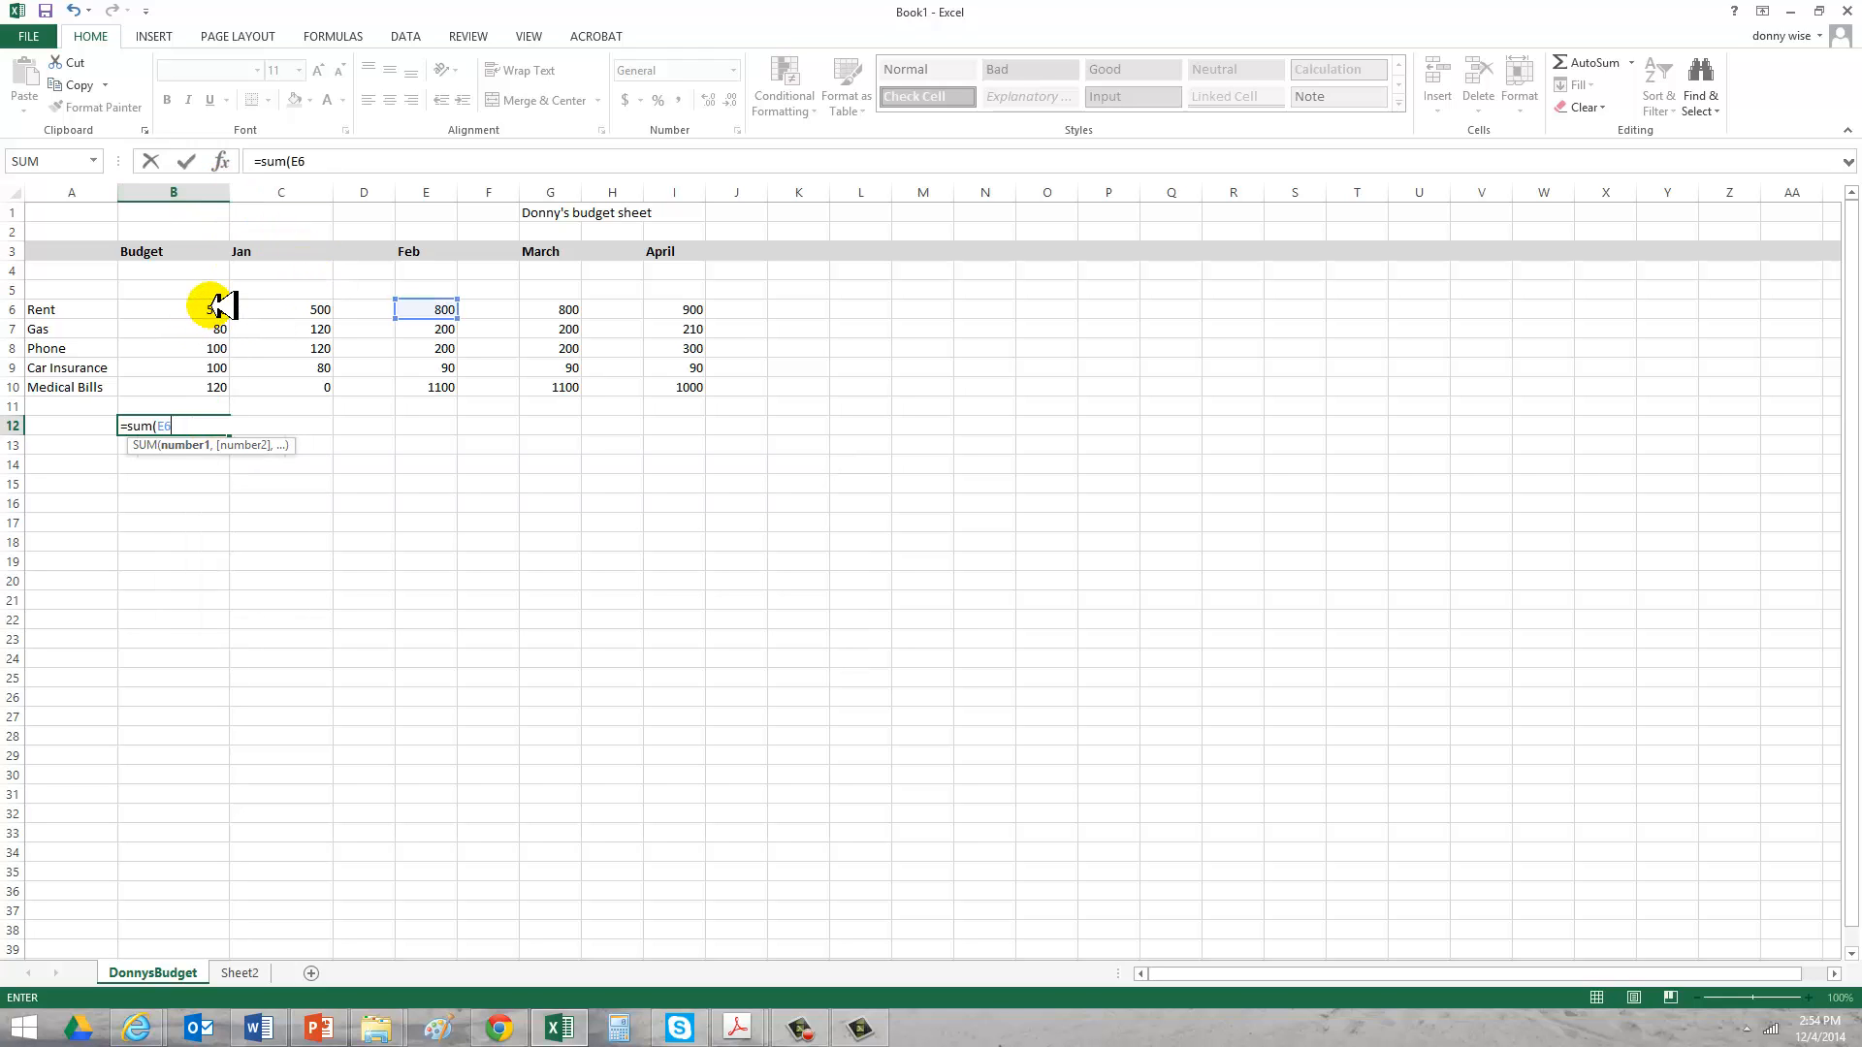
key("BackSpace")
key("BackSpace")
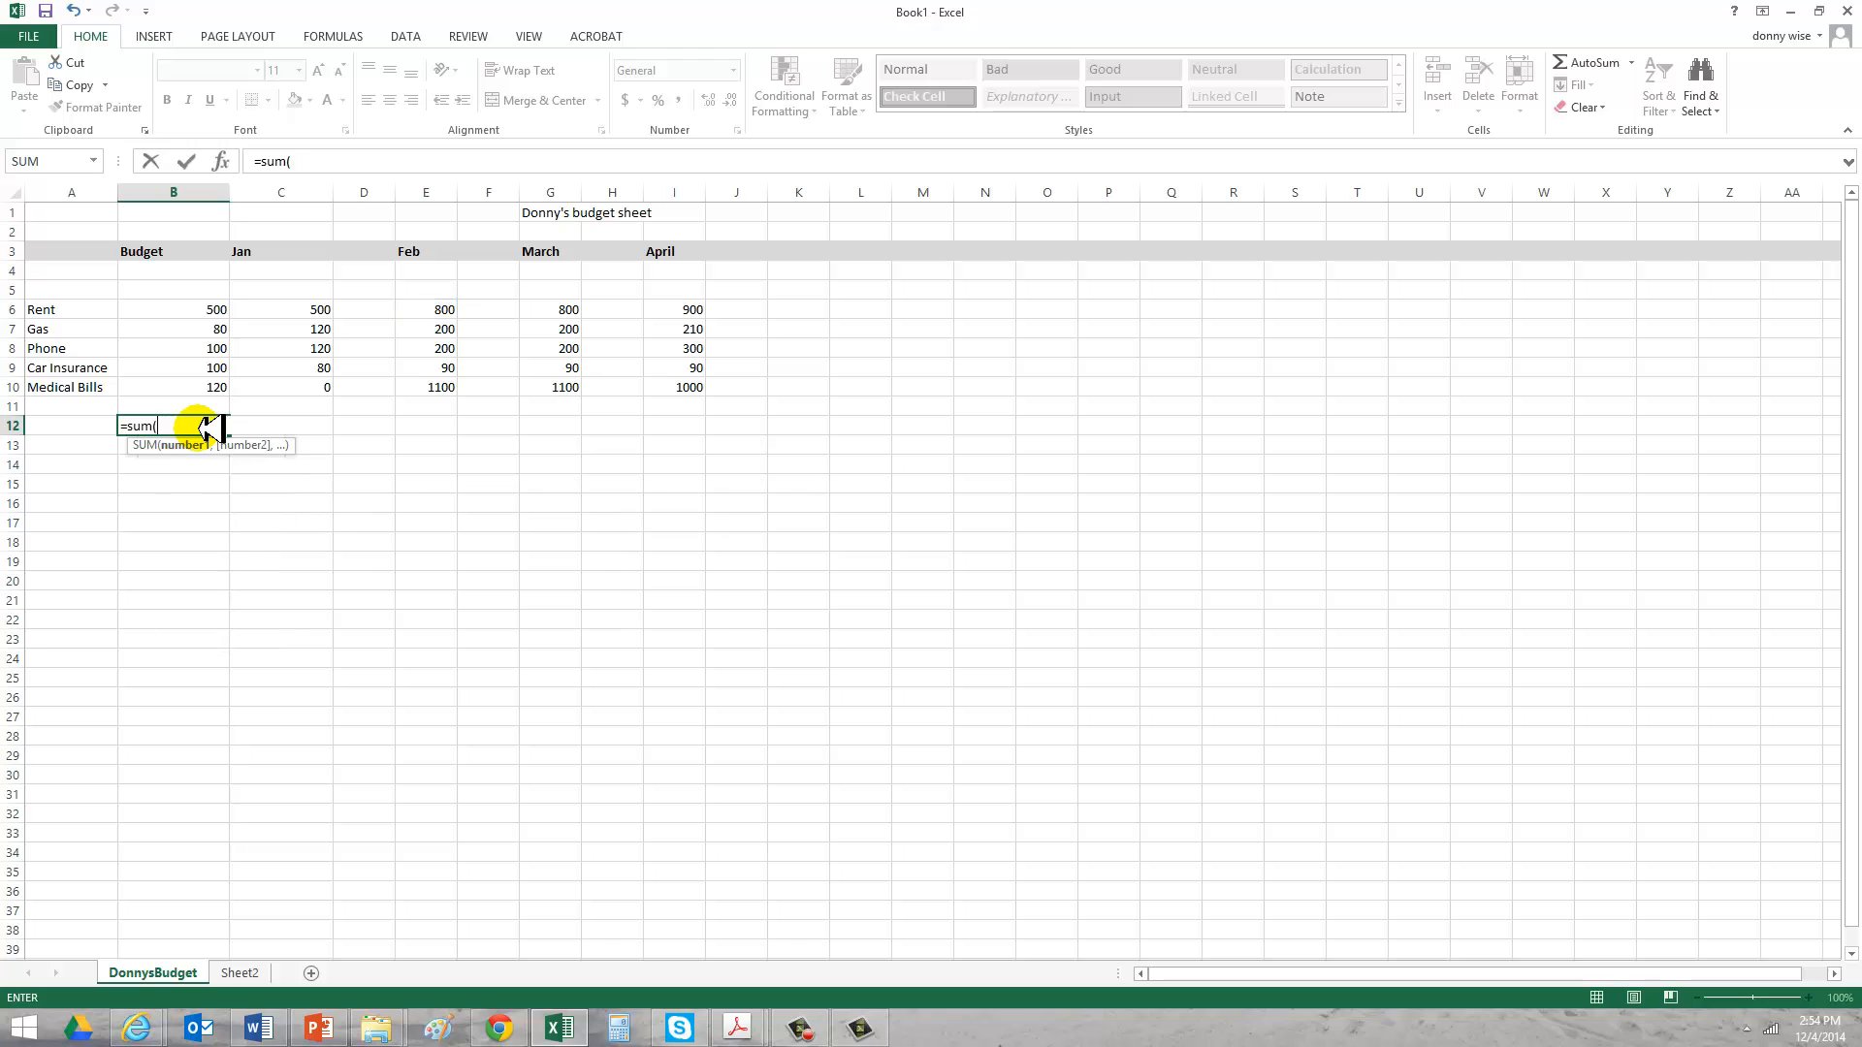
type("B6")
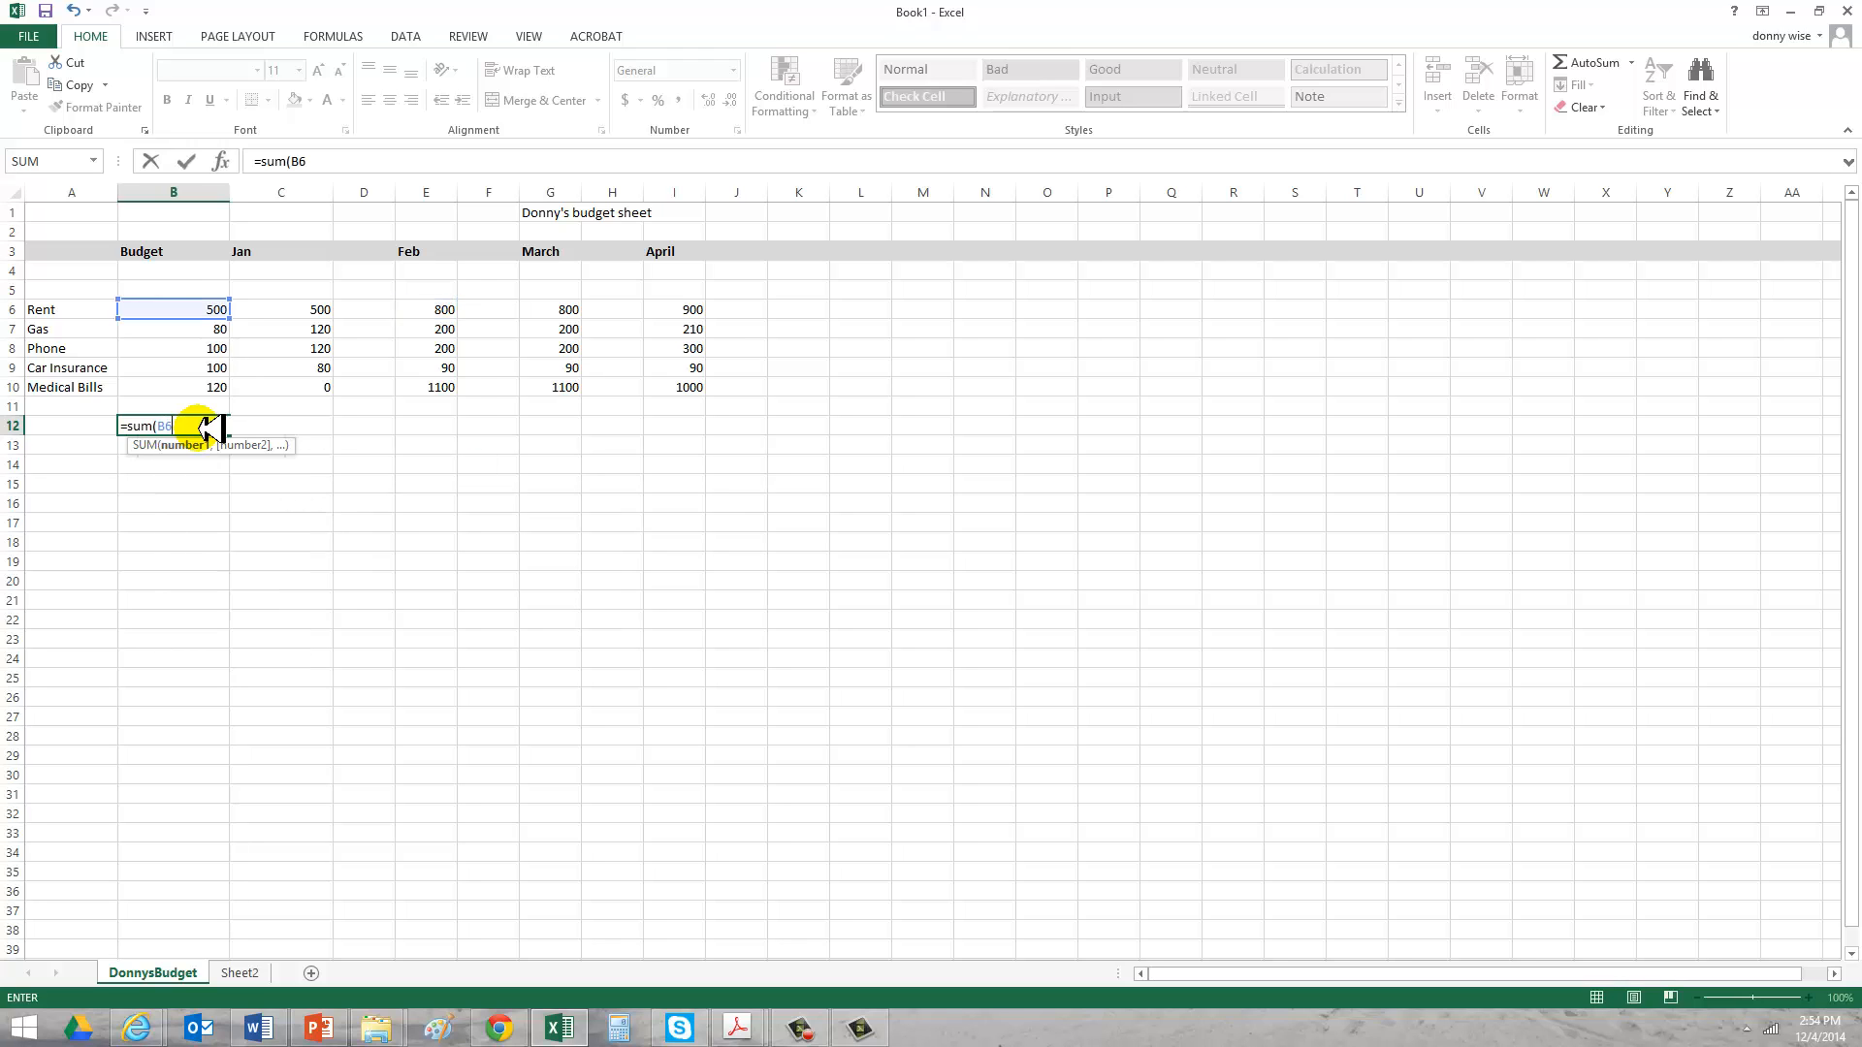
left_click(204, 427)
type(":B10")
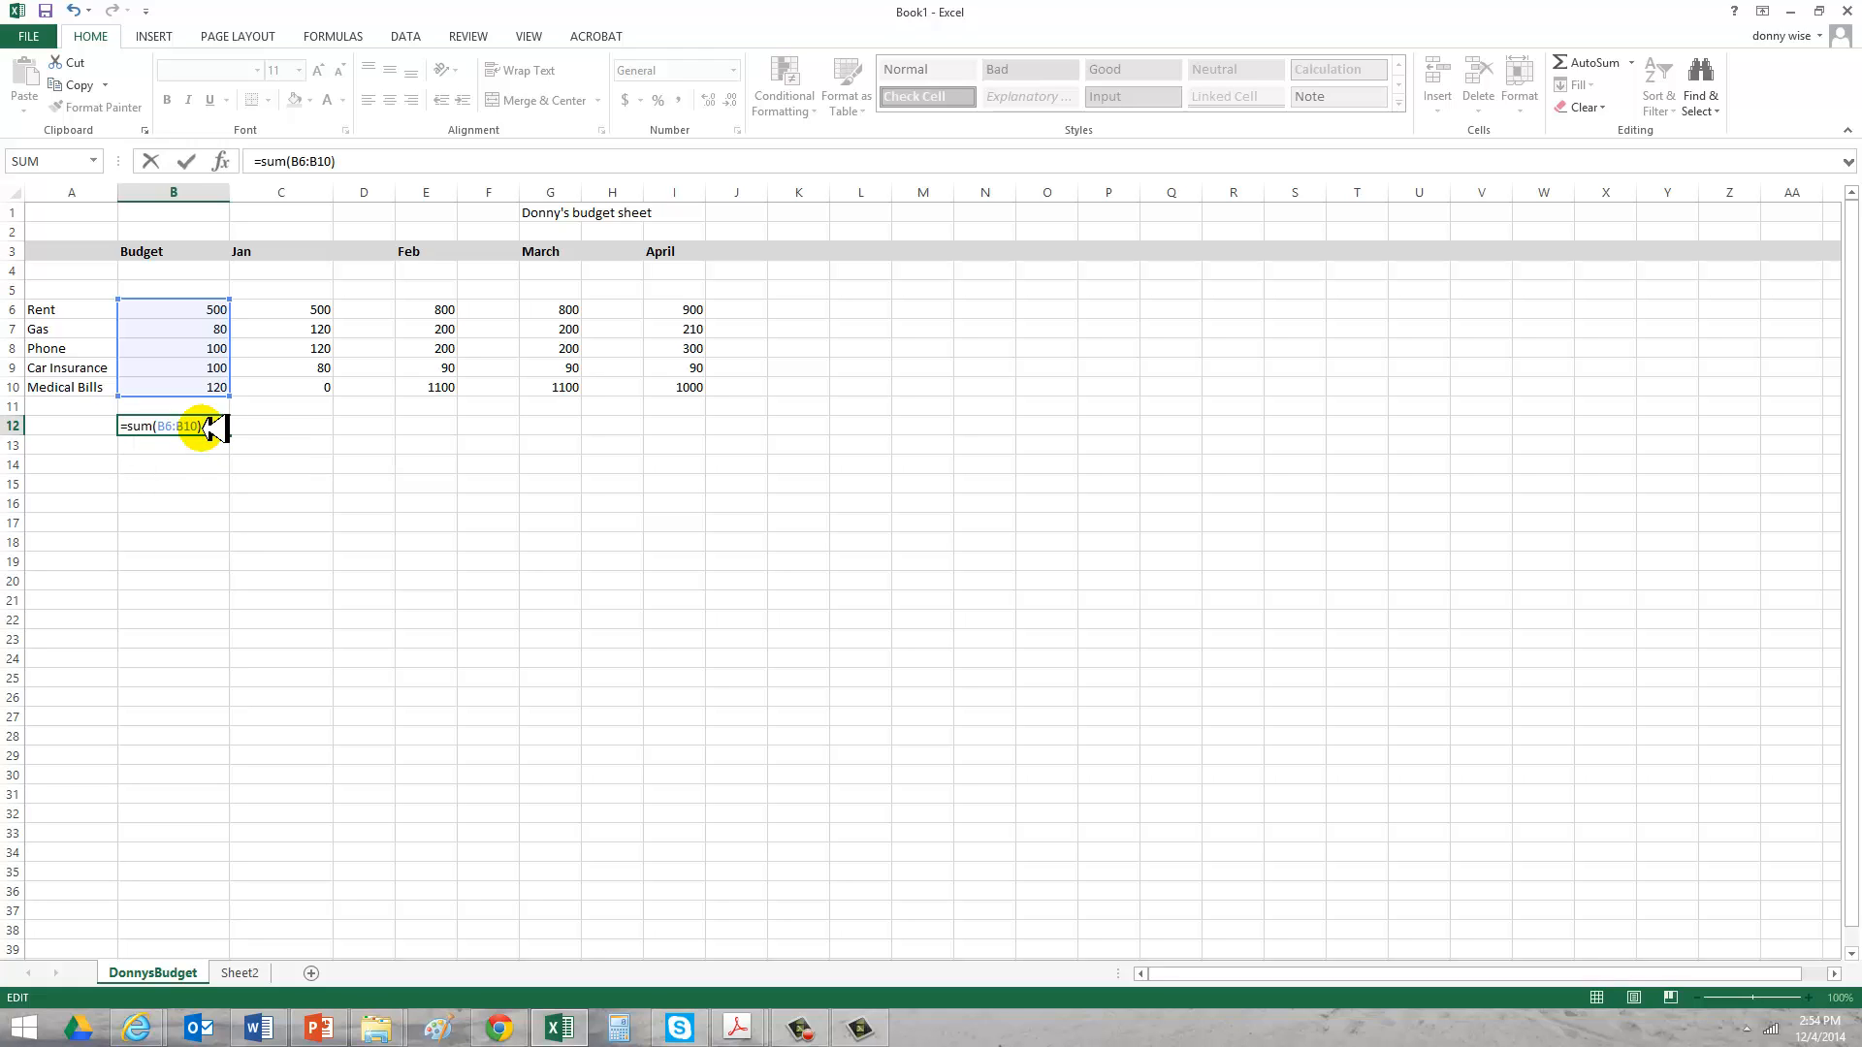
key("Return")
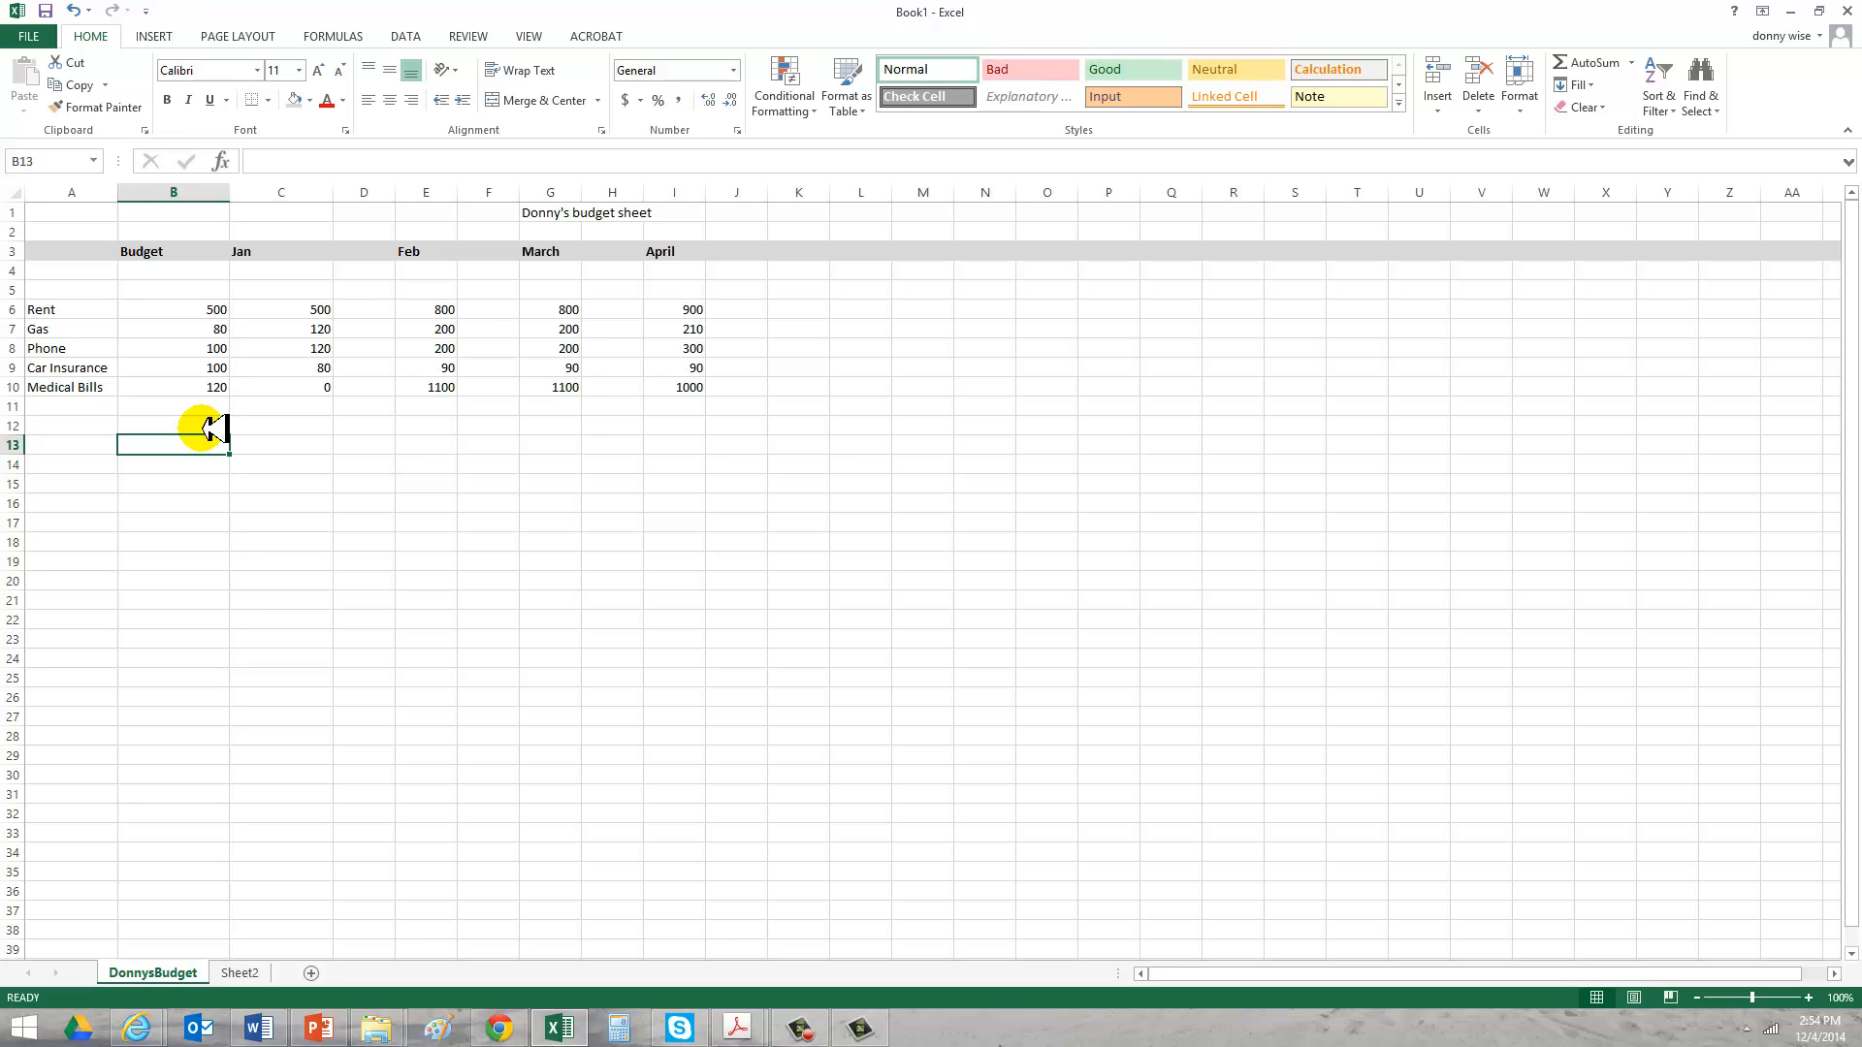
Enter the formula =B6+B7 in cell B13 to add the budgeted rent and gas.
type("=")
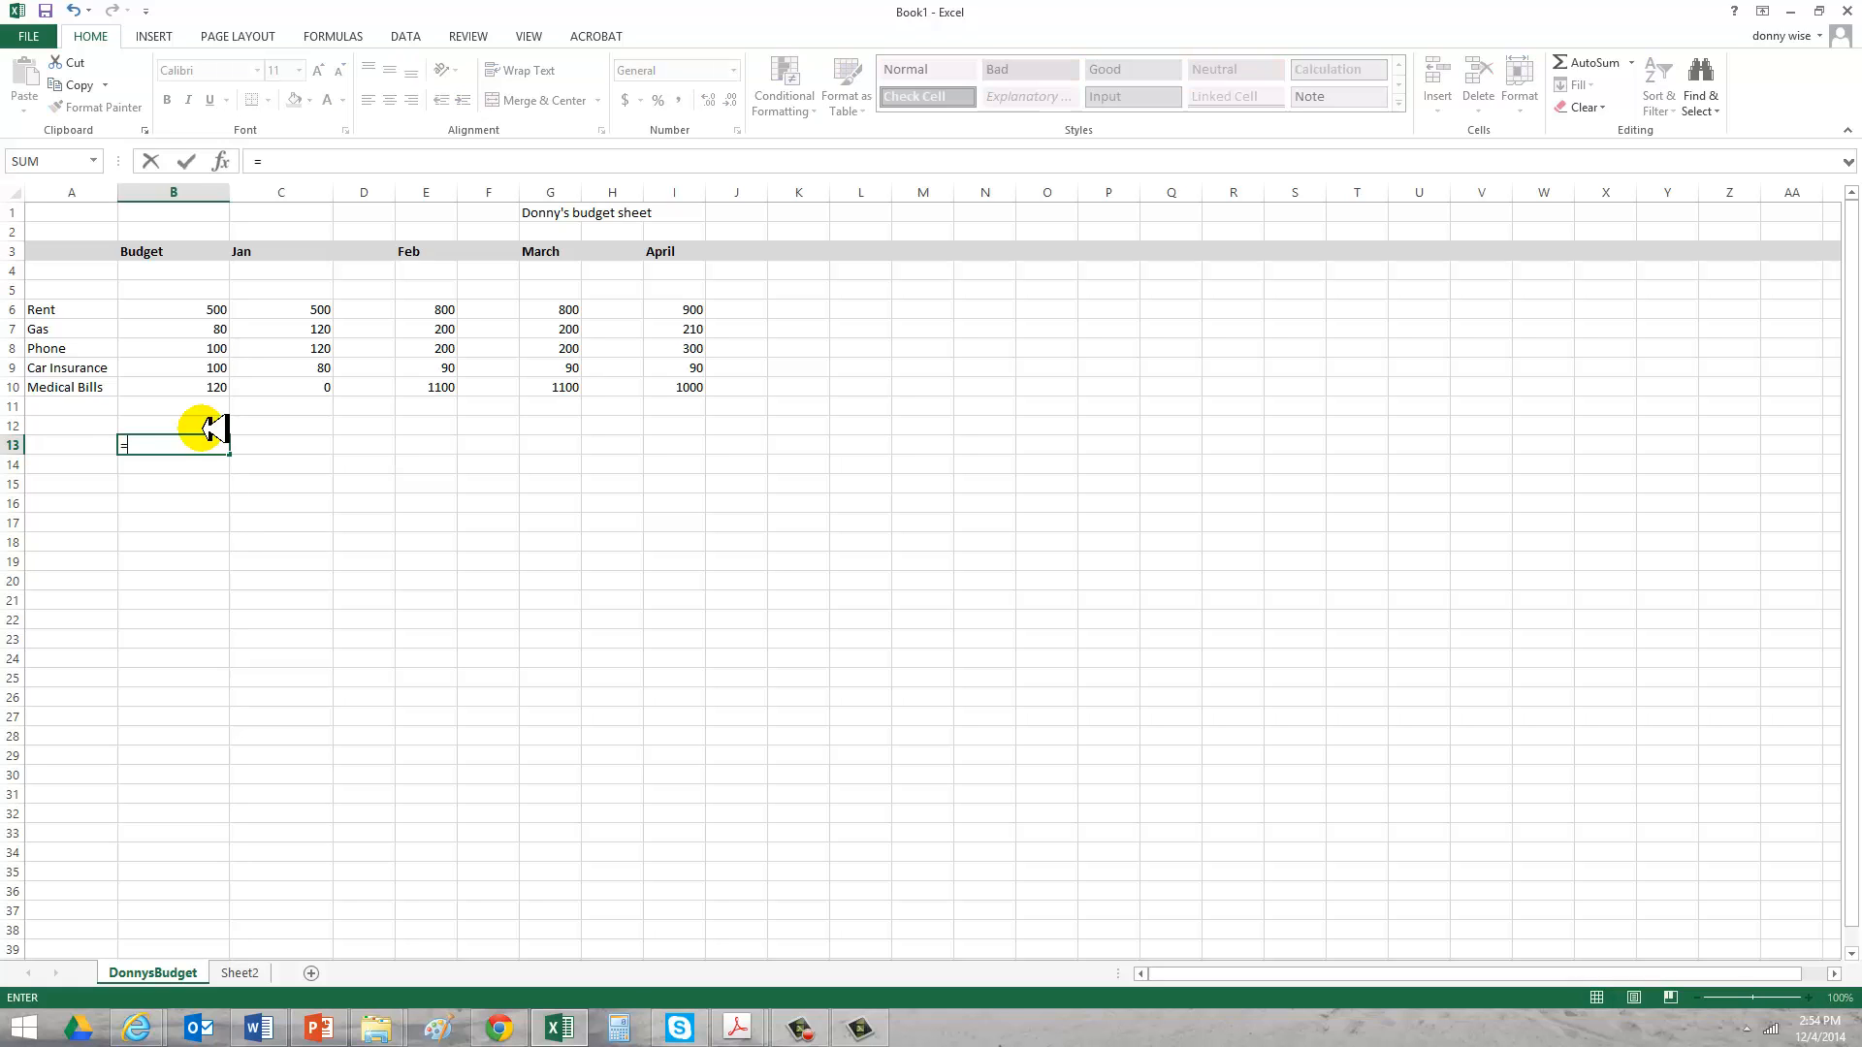
type("B6")
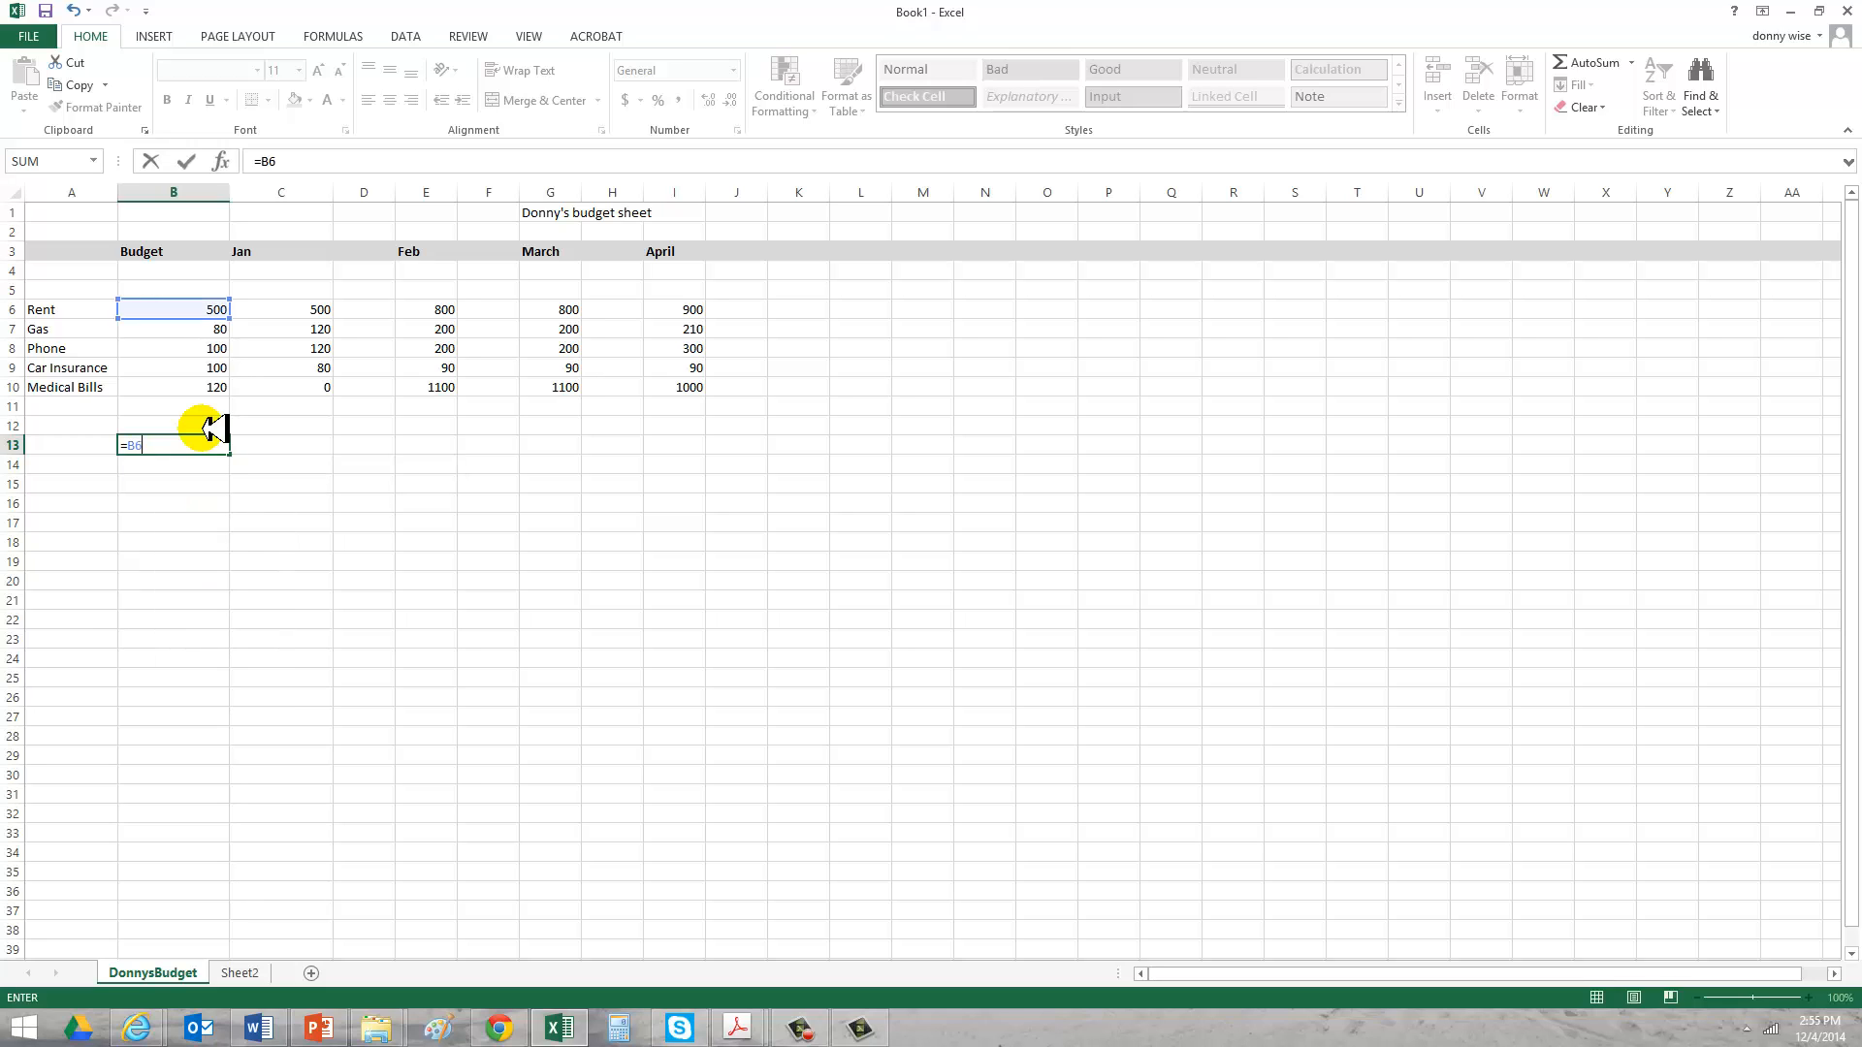
type("+B7")
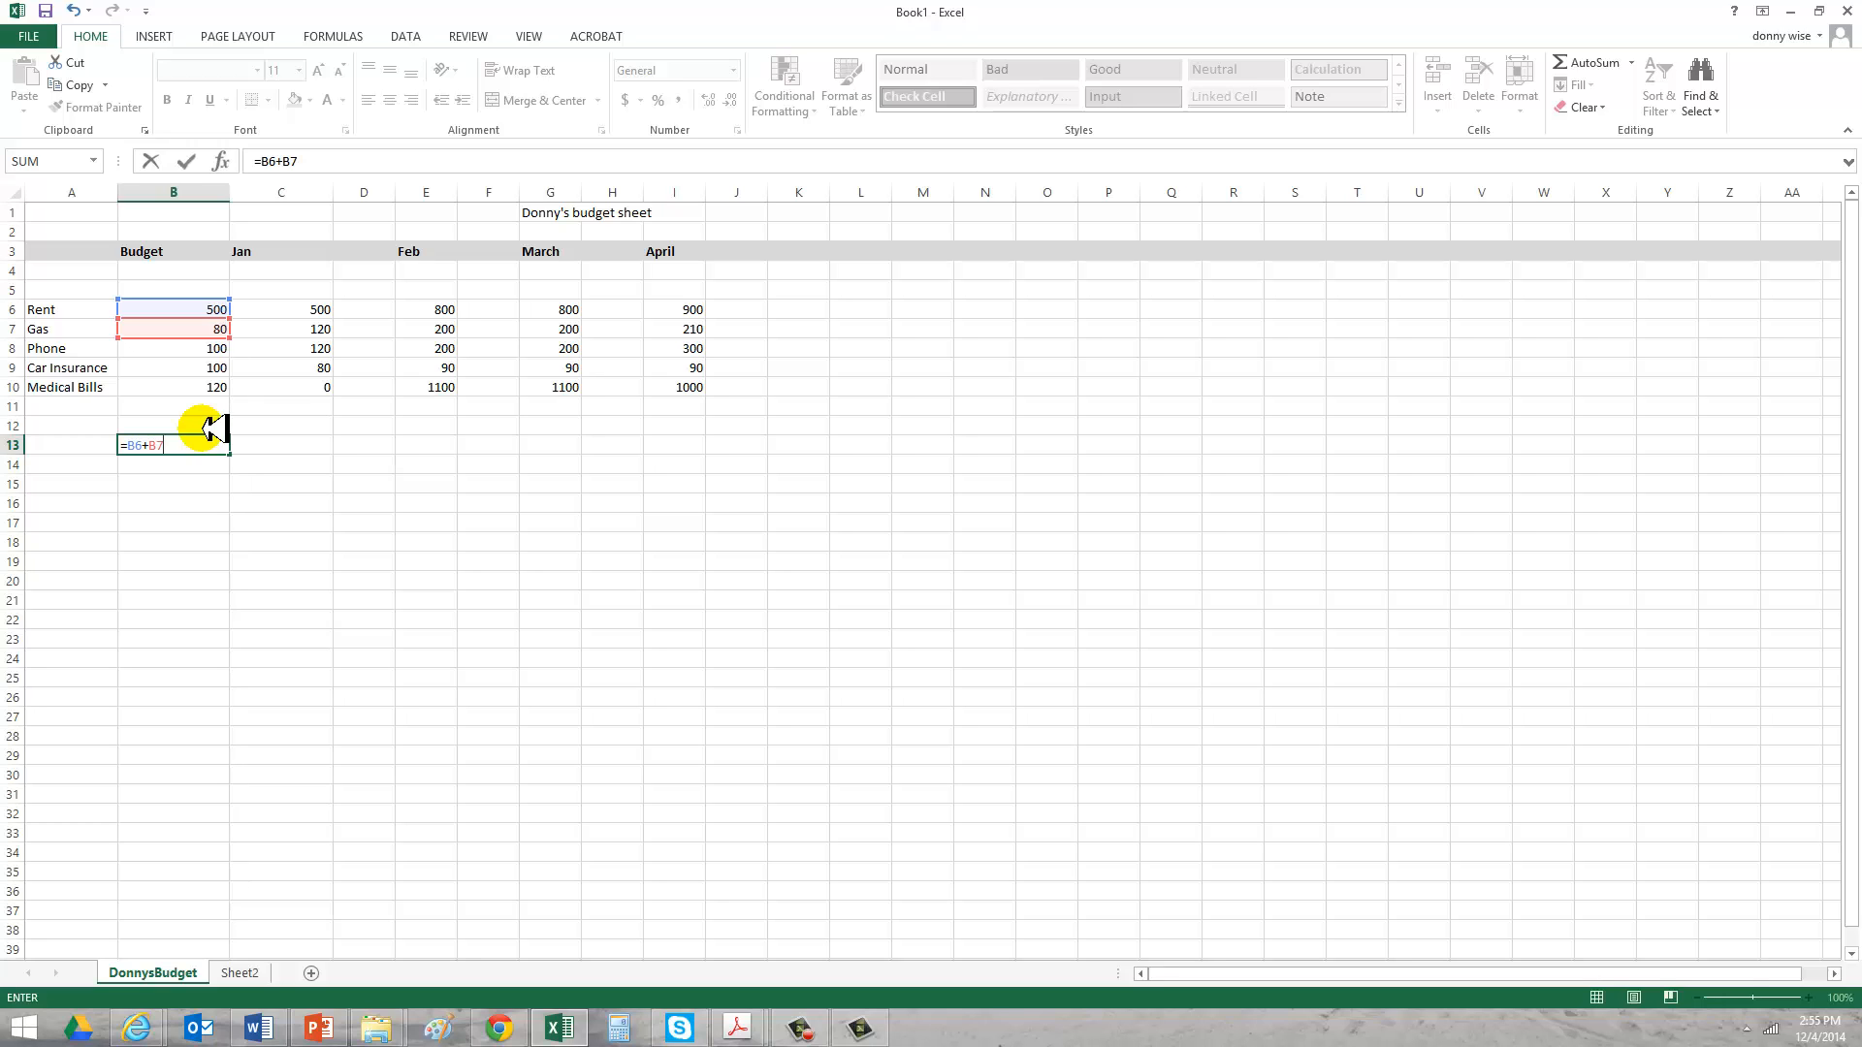
key("Return")
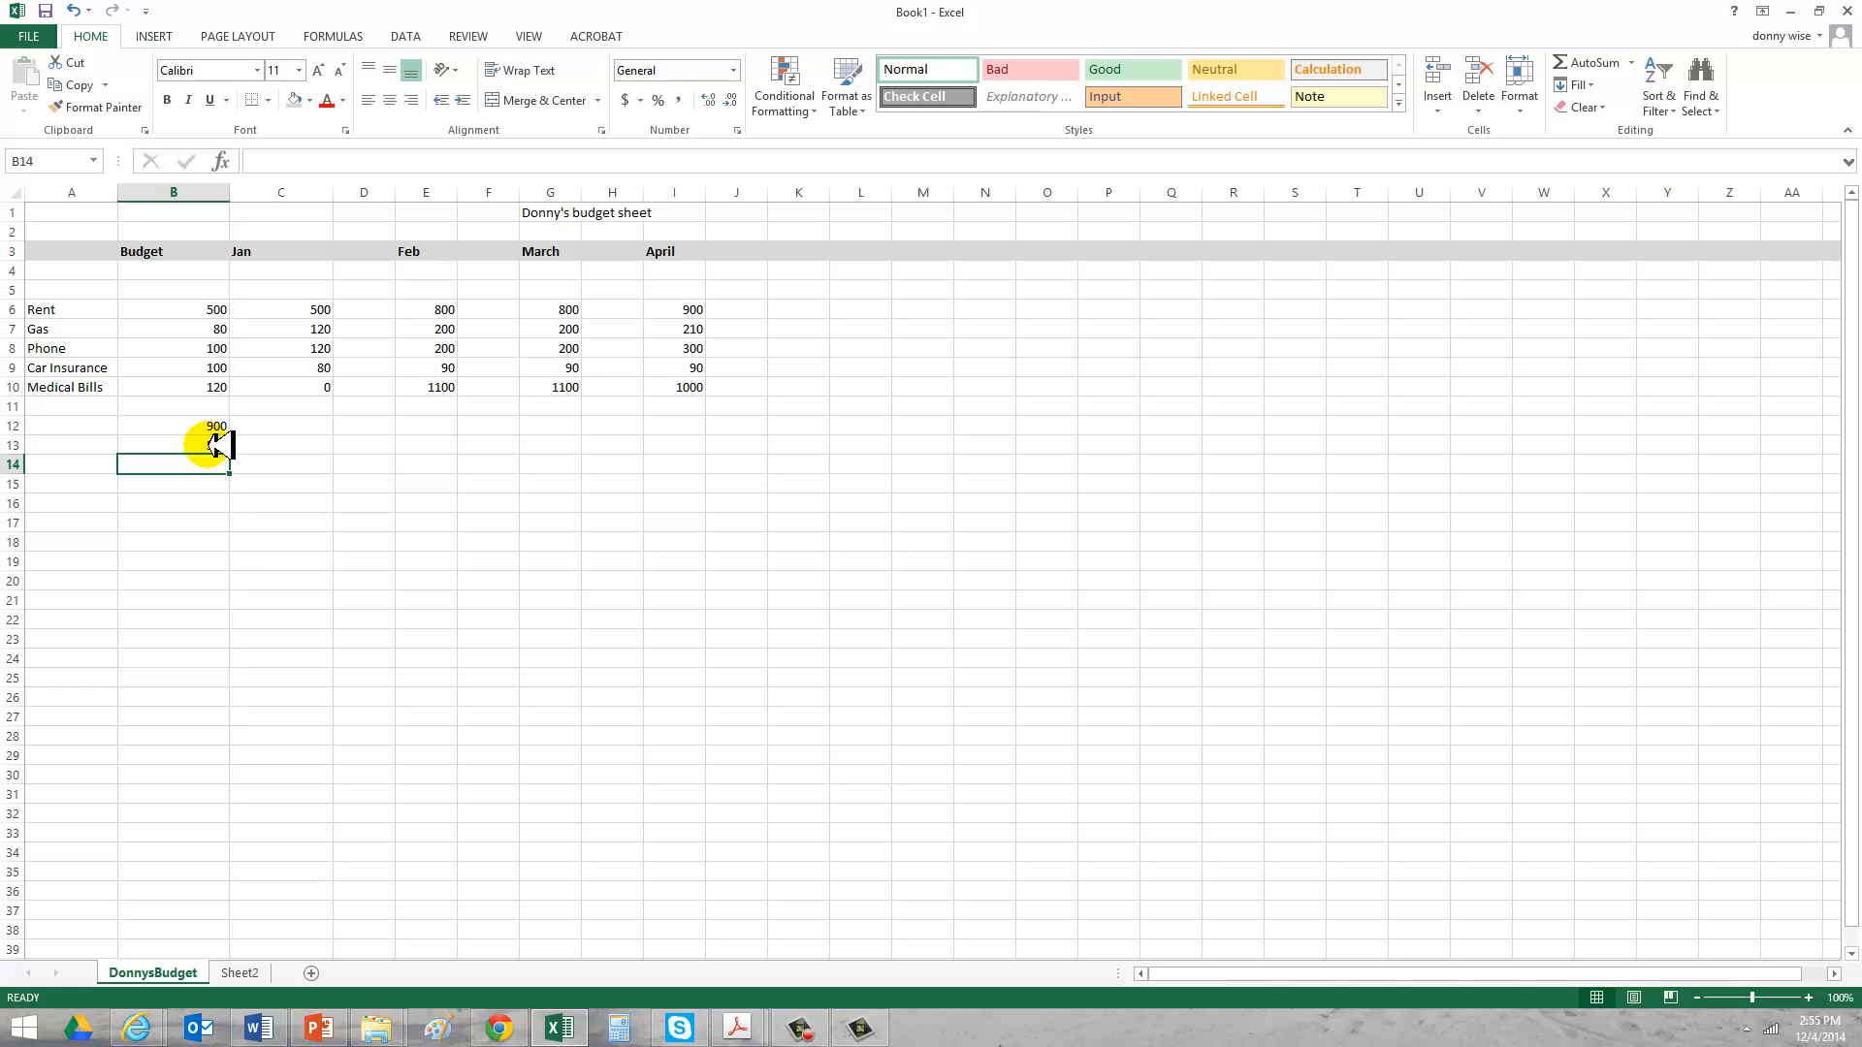
Delete the formulas in cells B12 and B13.
left_click(210, 425)
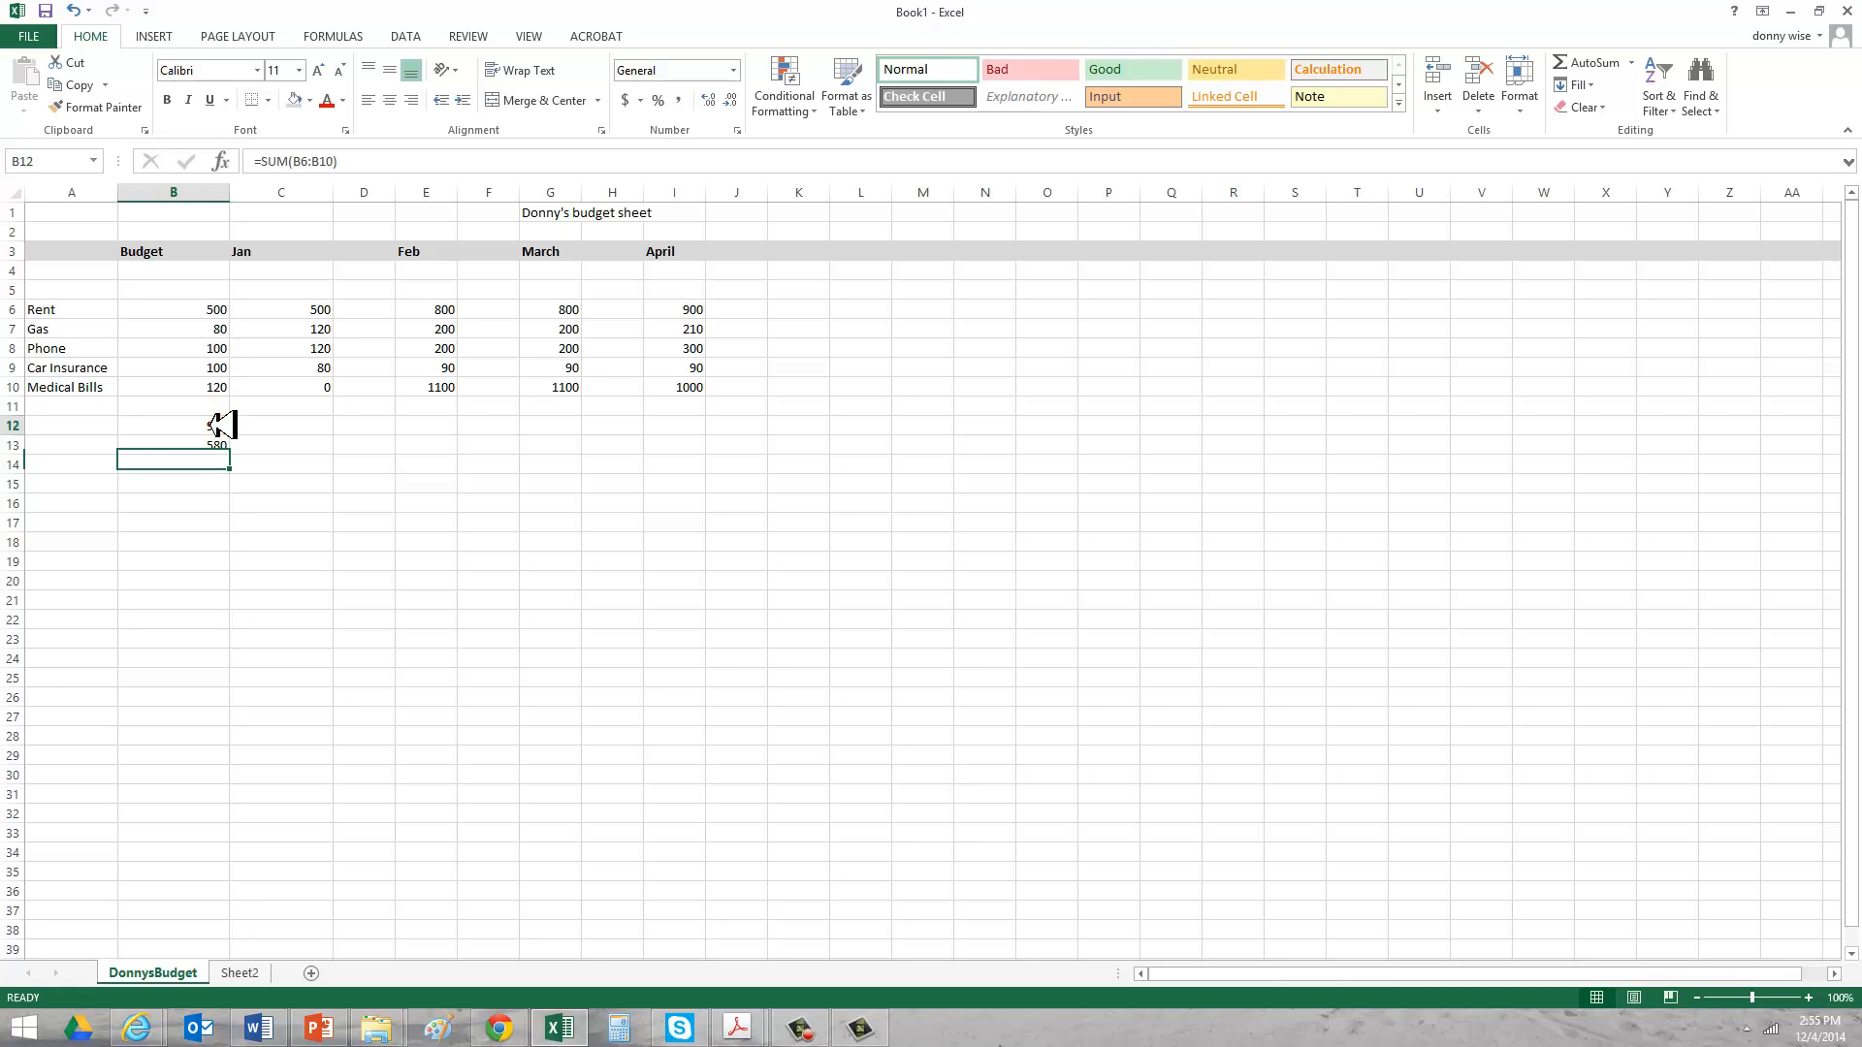
key("BackSpace")
key("Return")
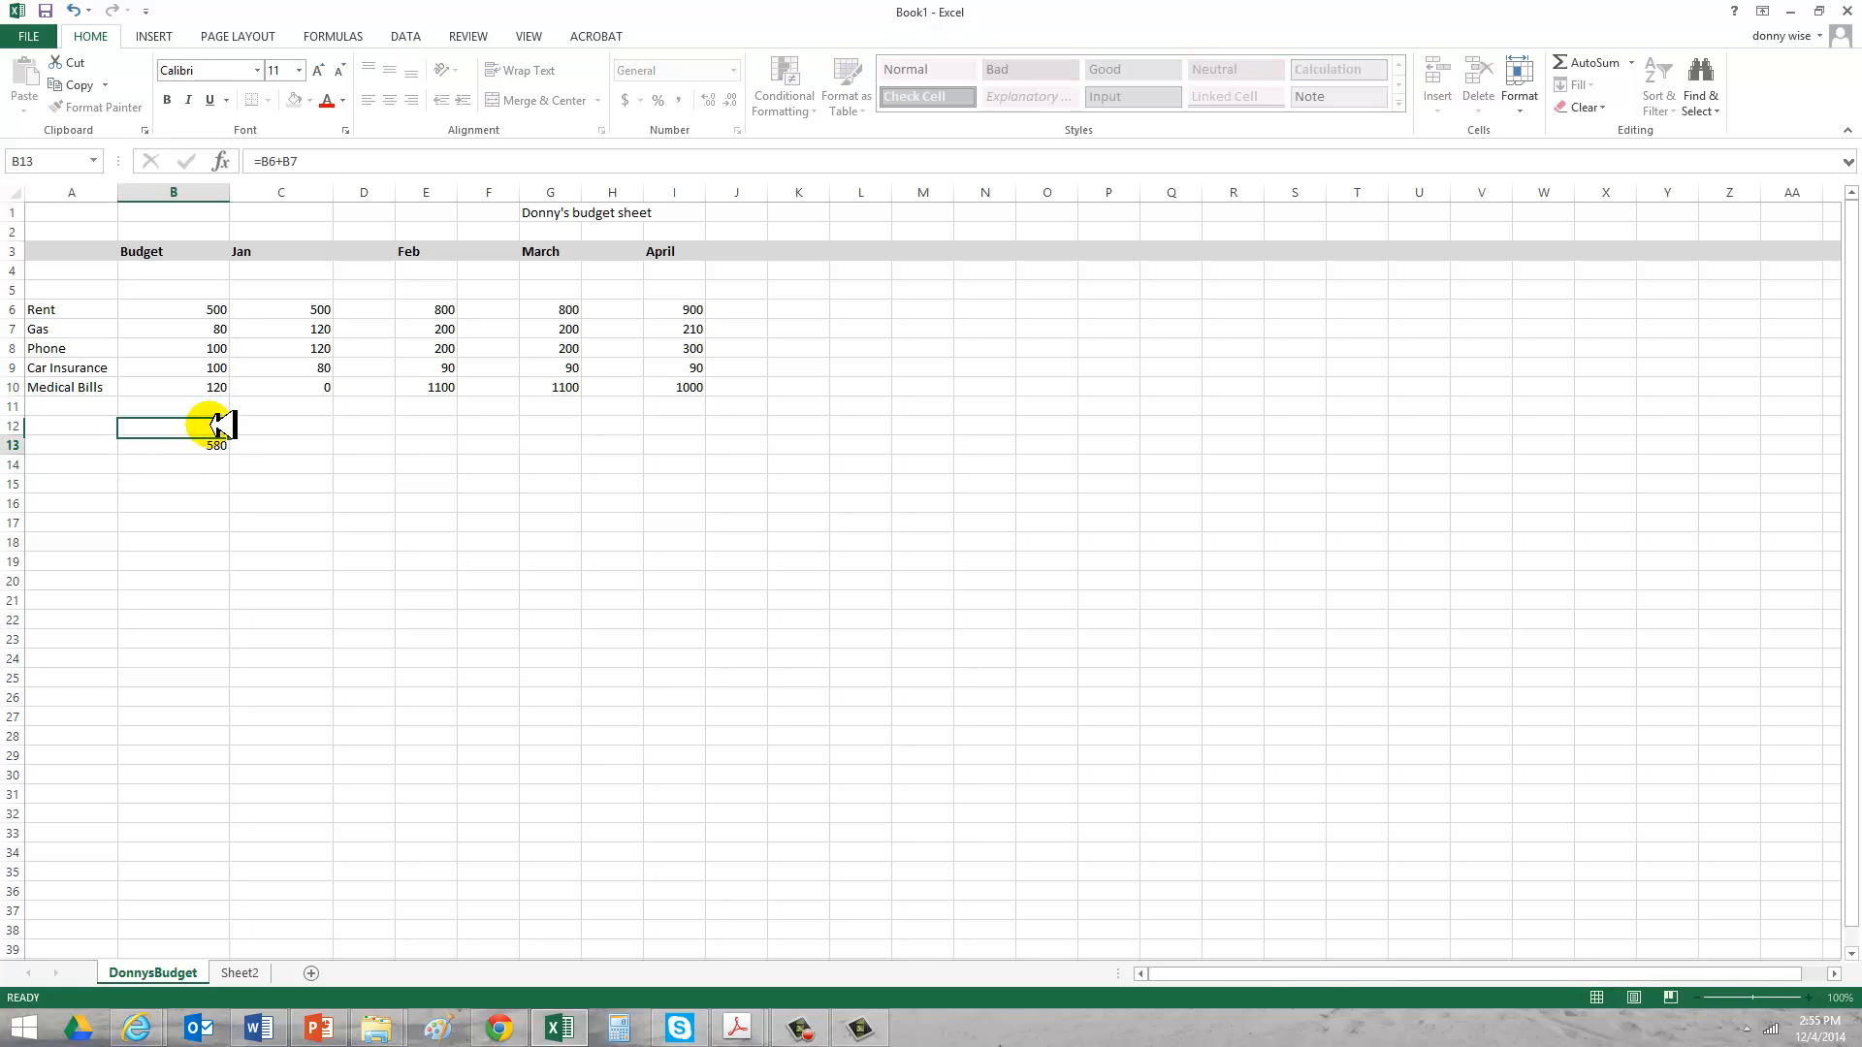
key("BackSpace")
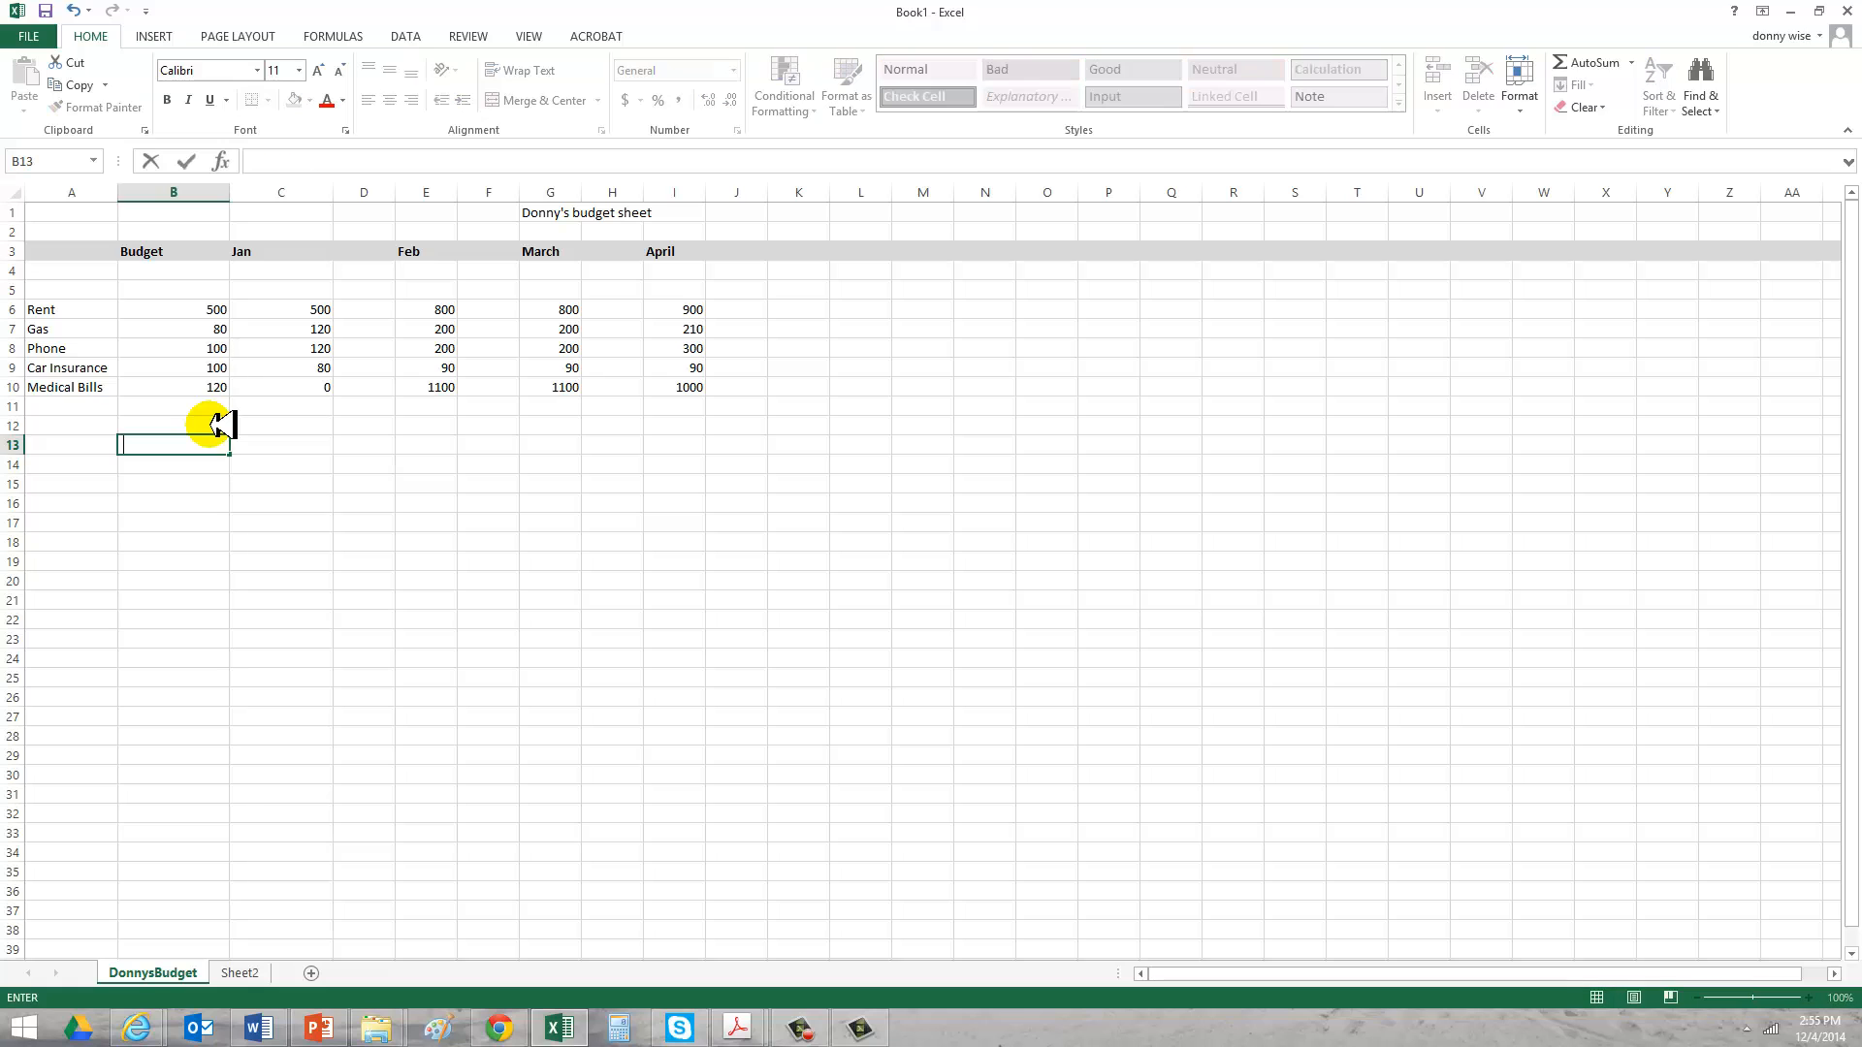
left_click(374, 545)
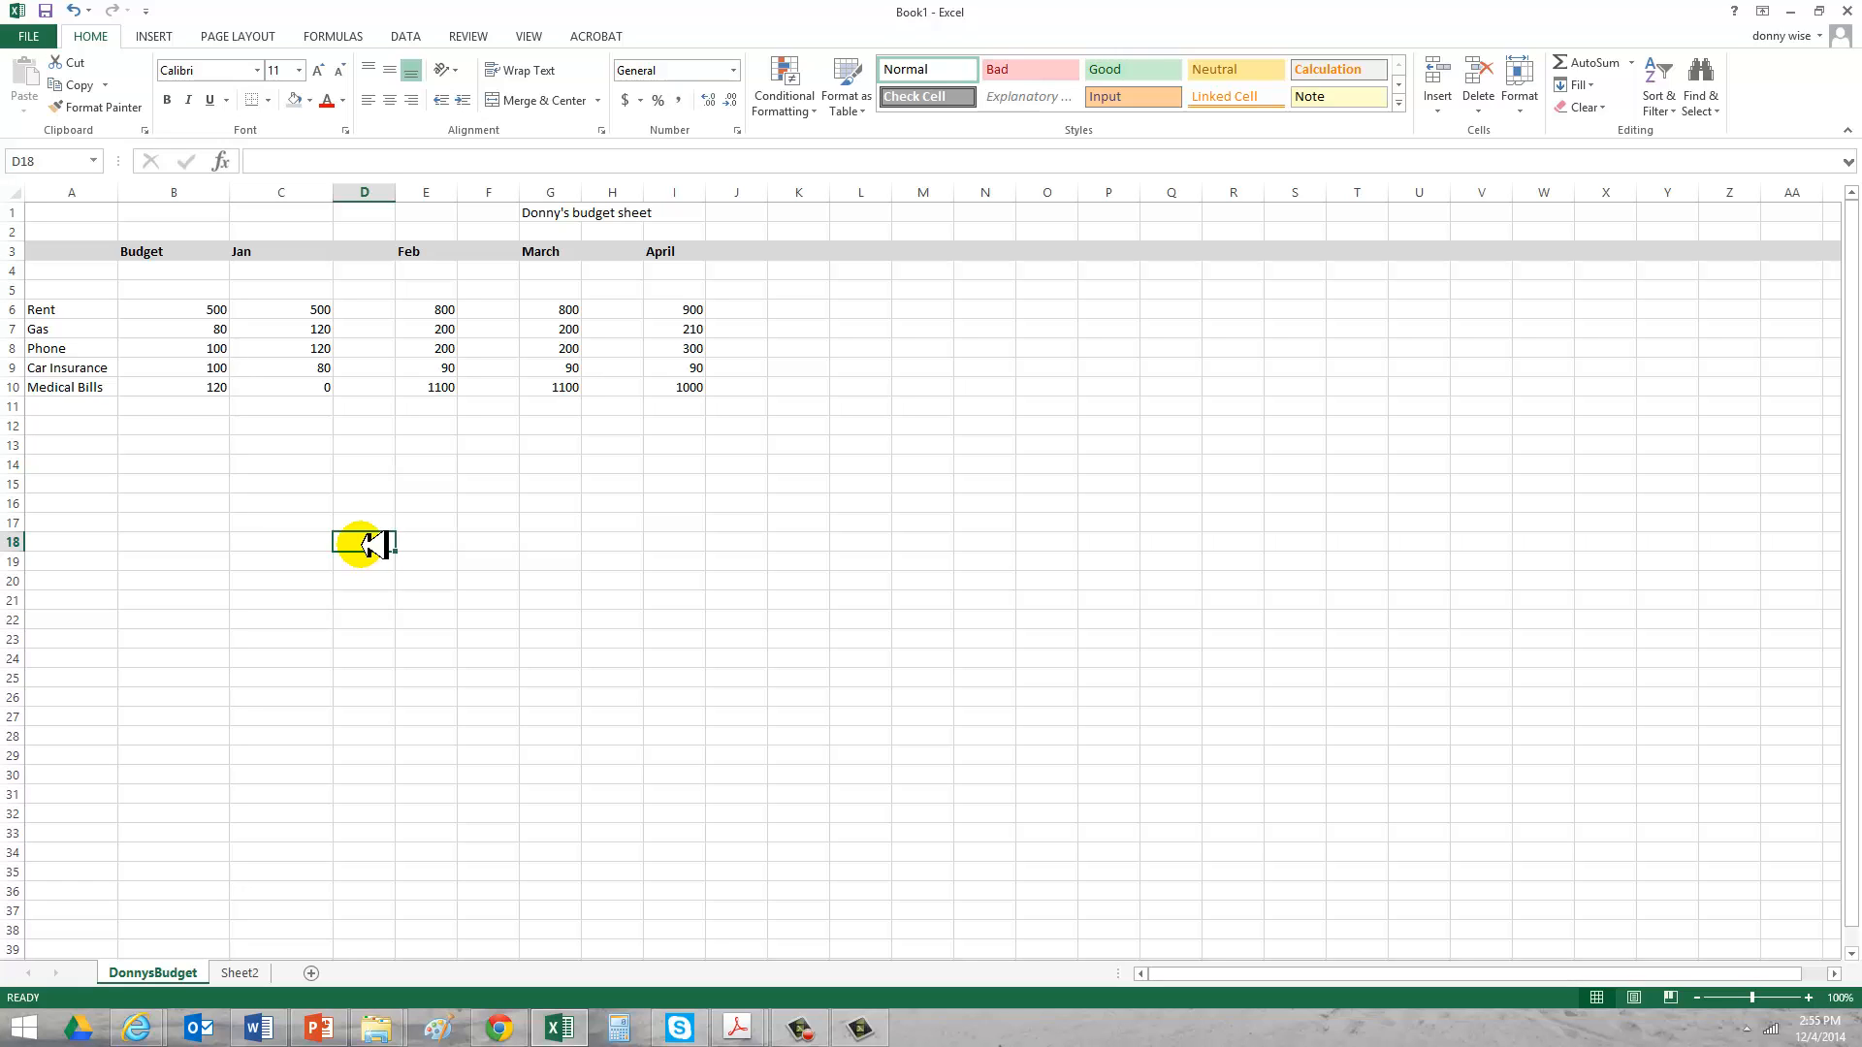
Total the Budget amounts in B6:B10 with AutoSum and check the resulting formula in B11.
left_click(219, 309)
left_click_drag(221, 308, 213, 383)
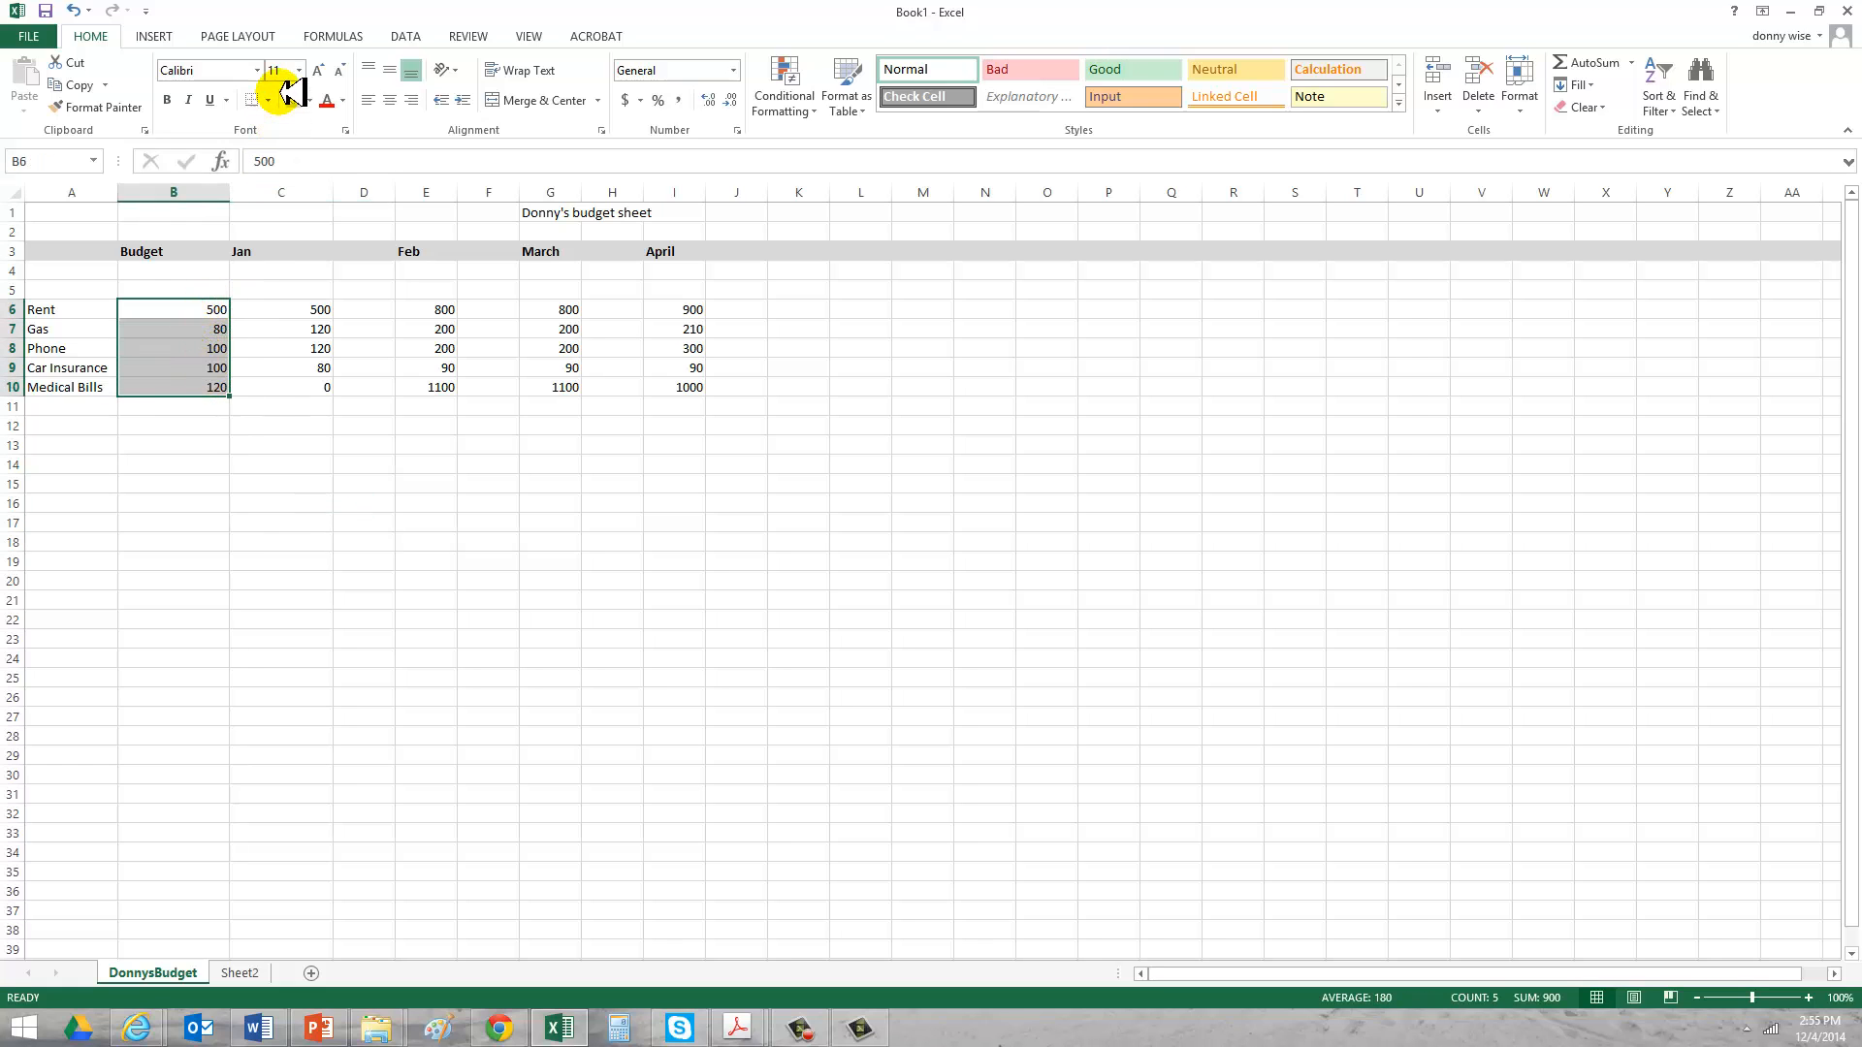
left_click(334, 36)
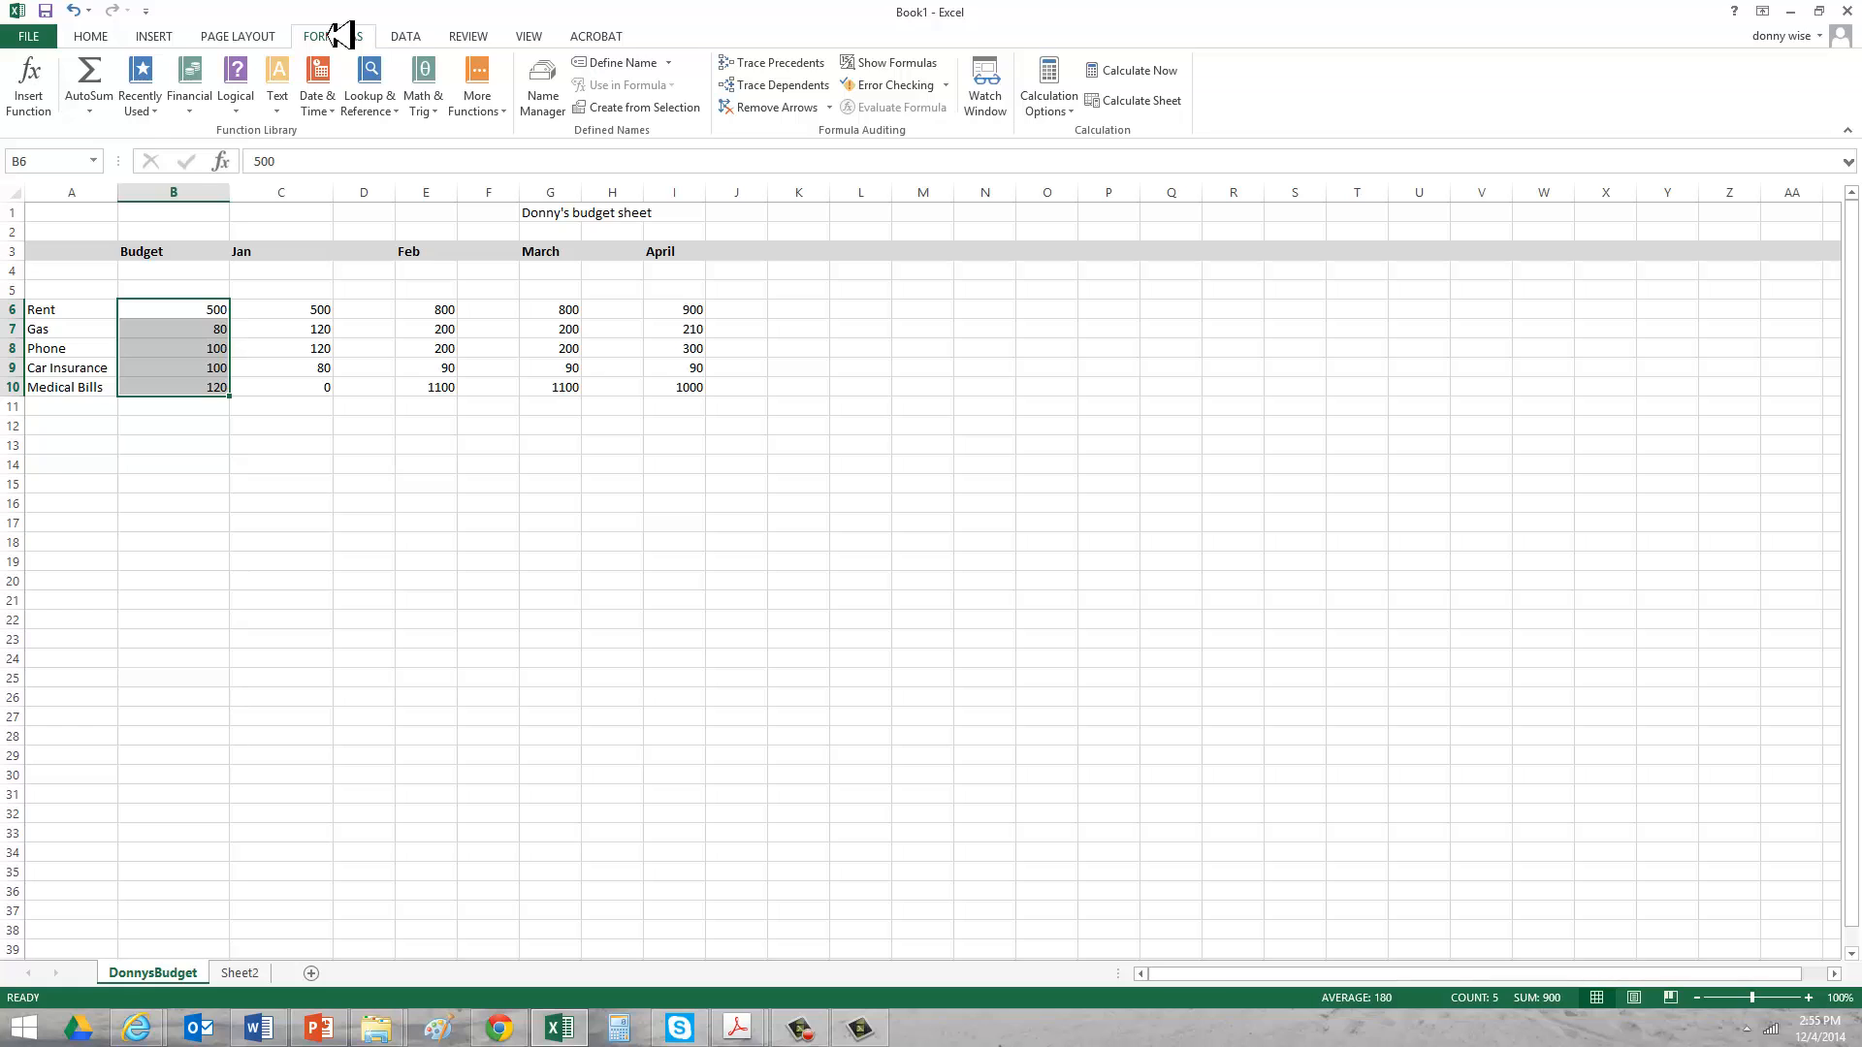
left_click(94, 70)
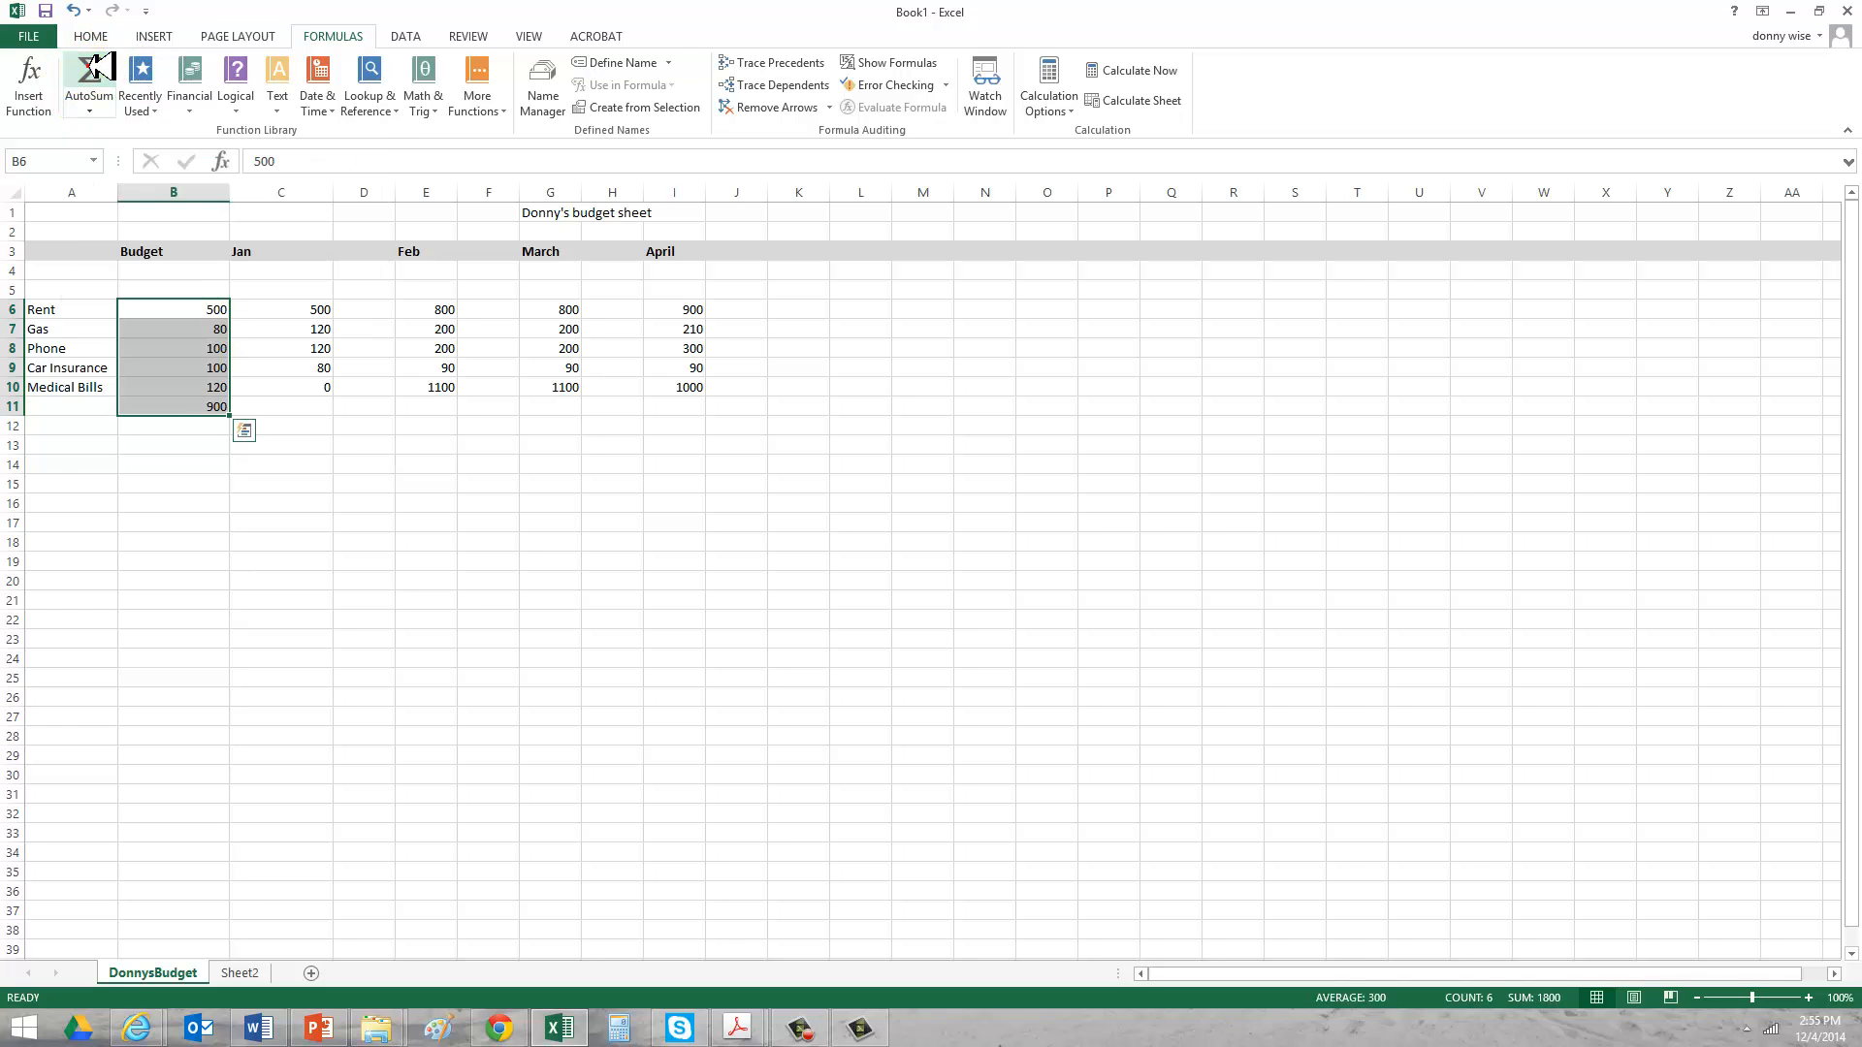
left_click(208, 428)
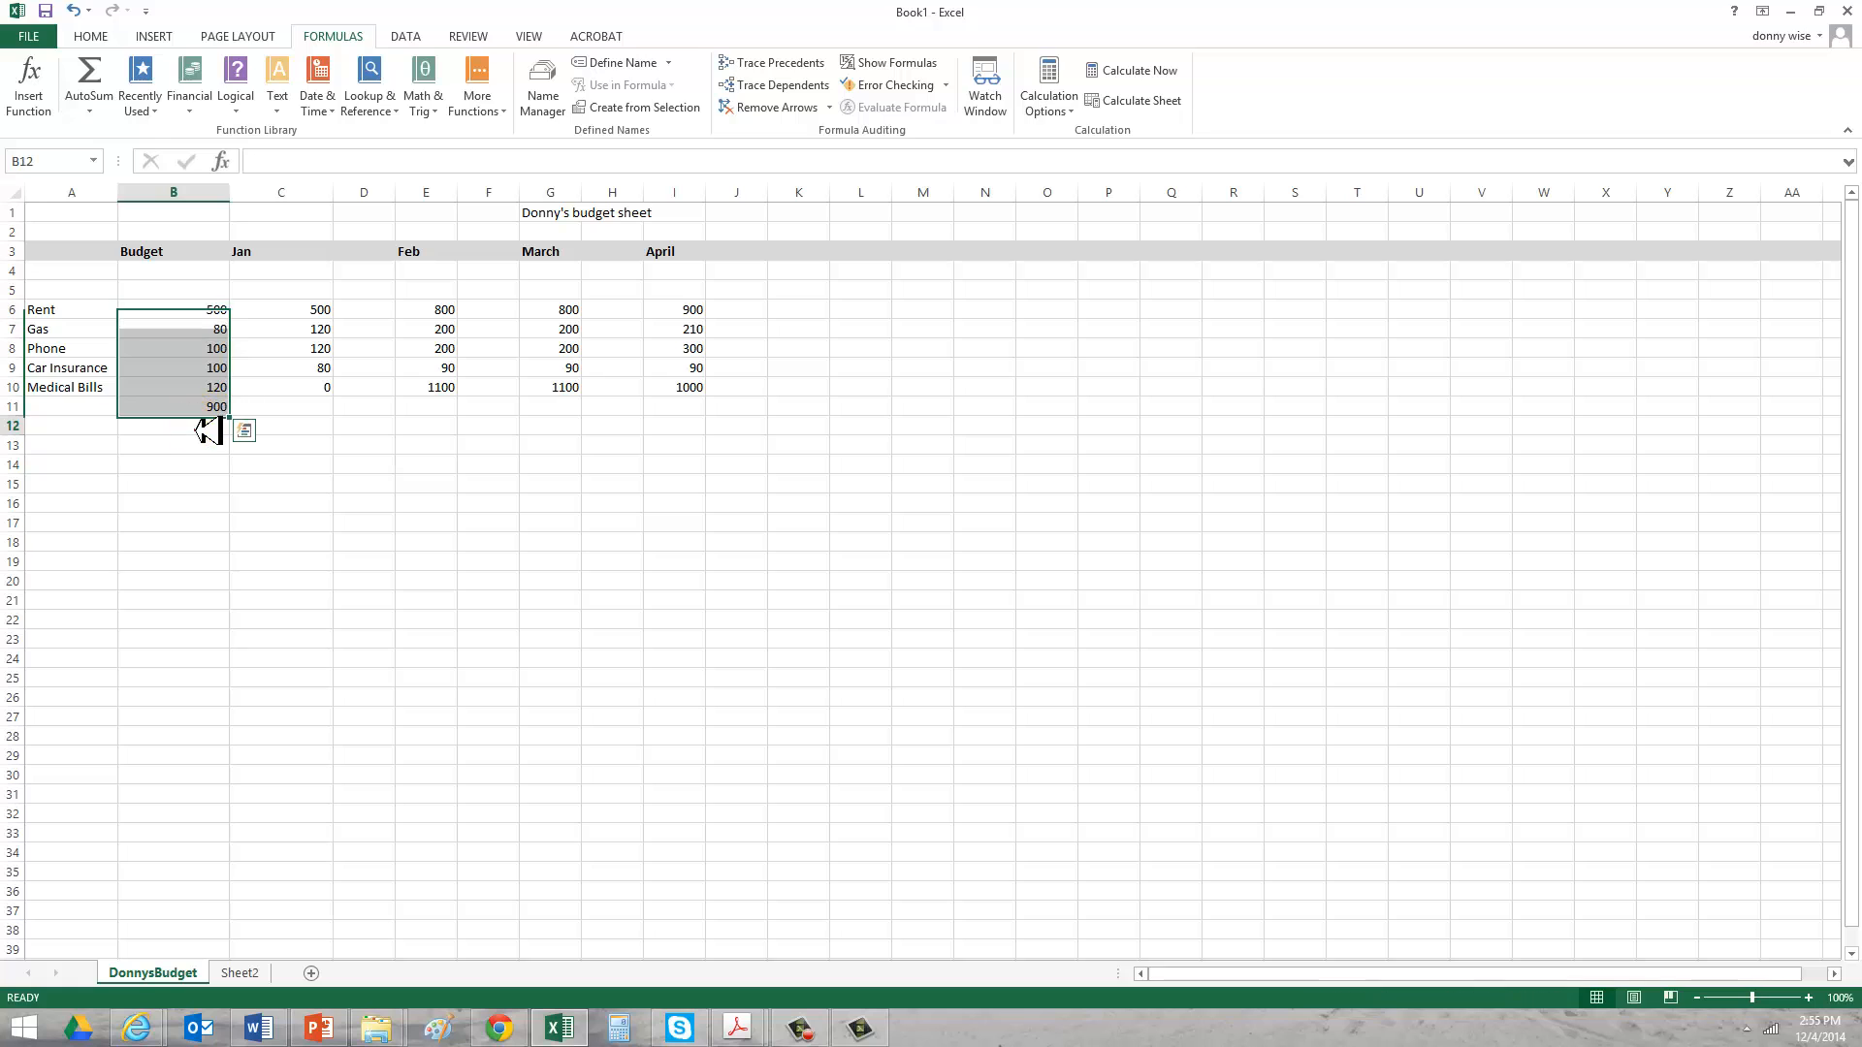
left_click(208, 406)
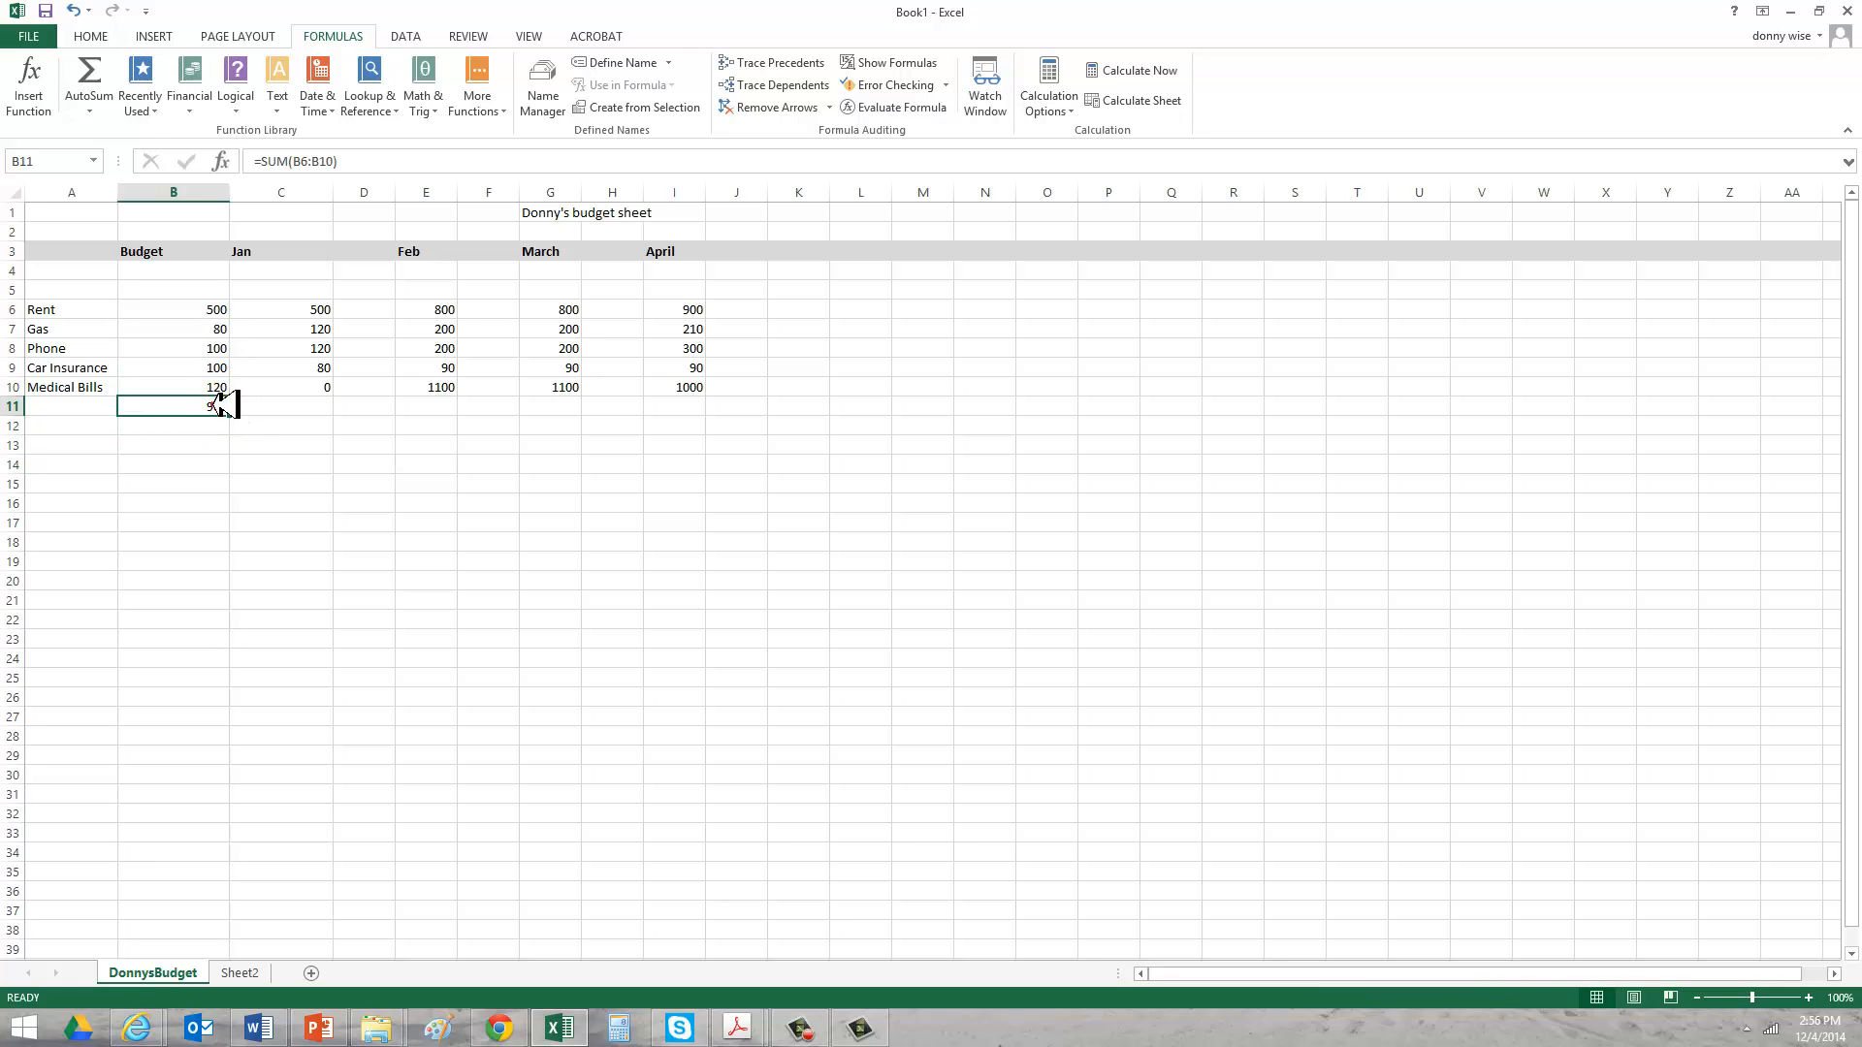
Use AutoSum to total rows 6 to 10 of the Jan, Feb, March and April columns in row 11.
left_click_drag(318, 312, 325, 381)
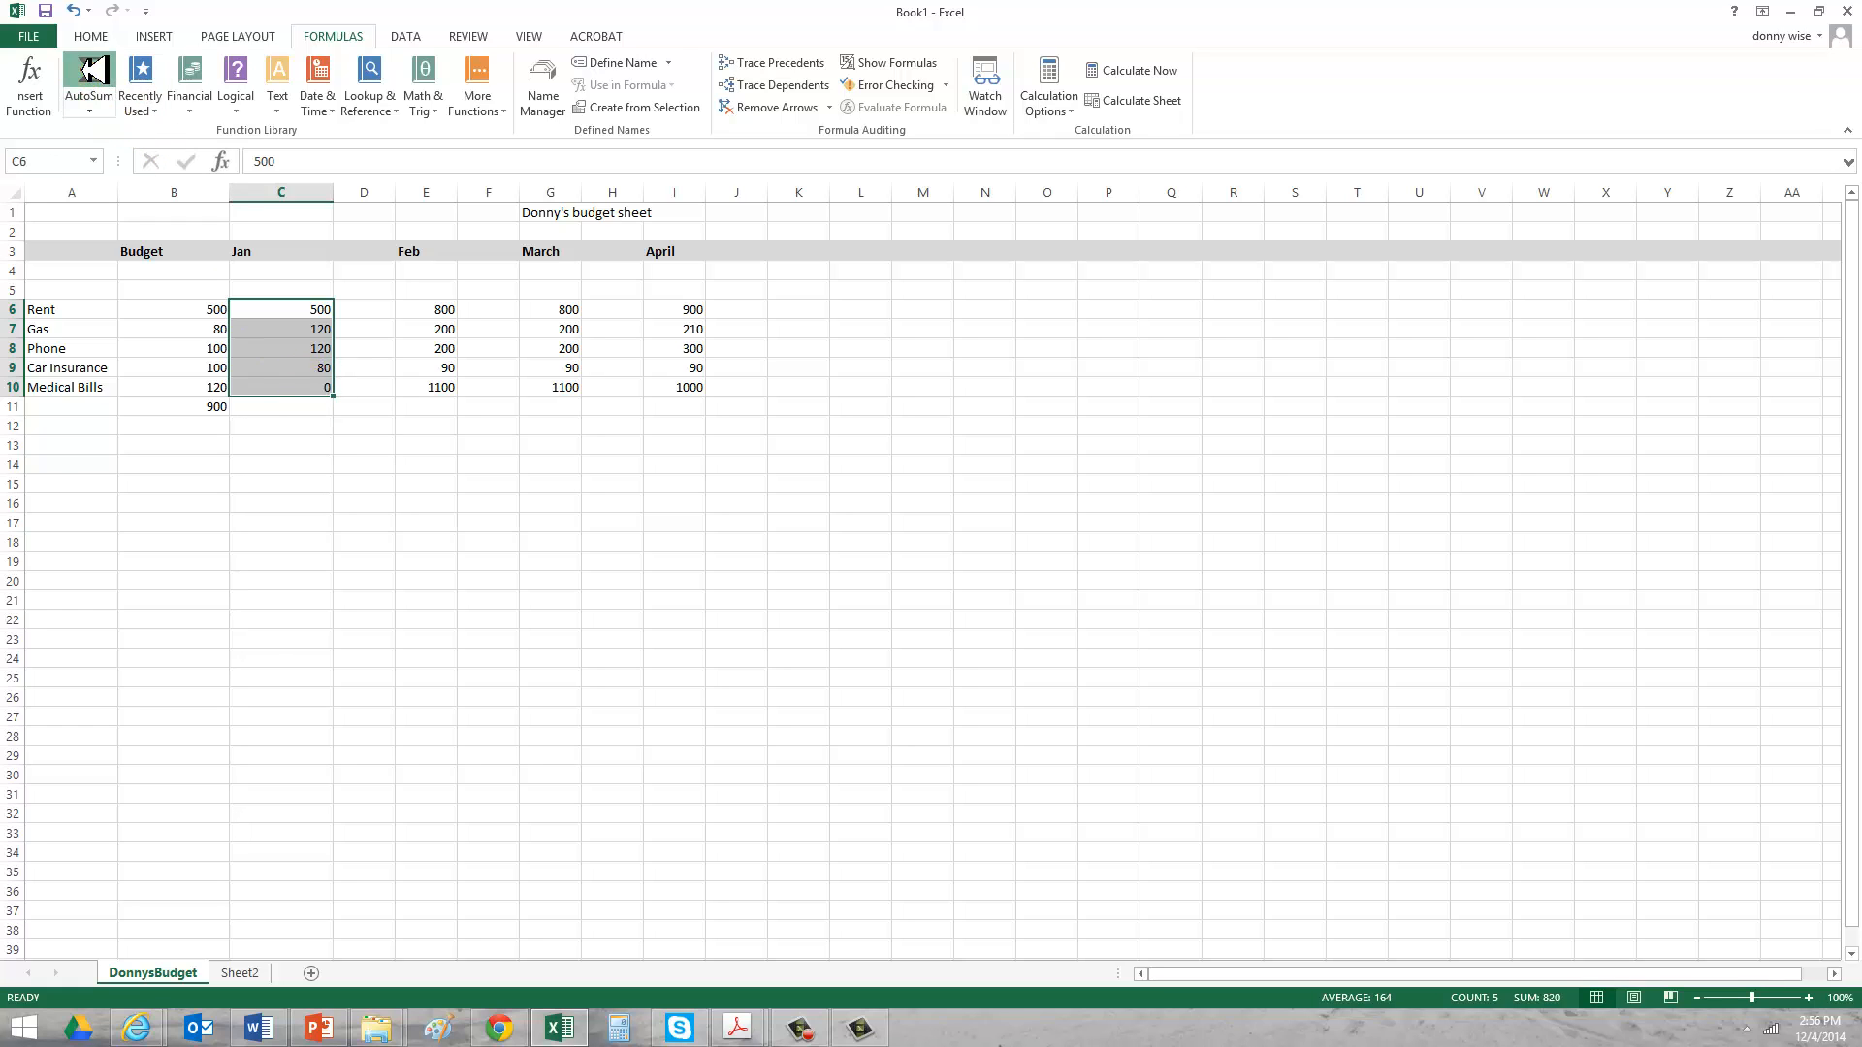
left_click(89, 72)
left_click_drag(448, 308, 455, 381)
left_click(89, 72)
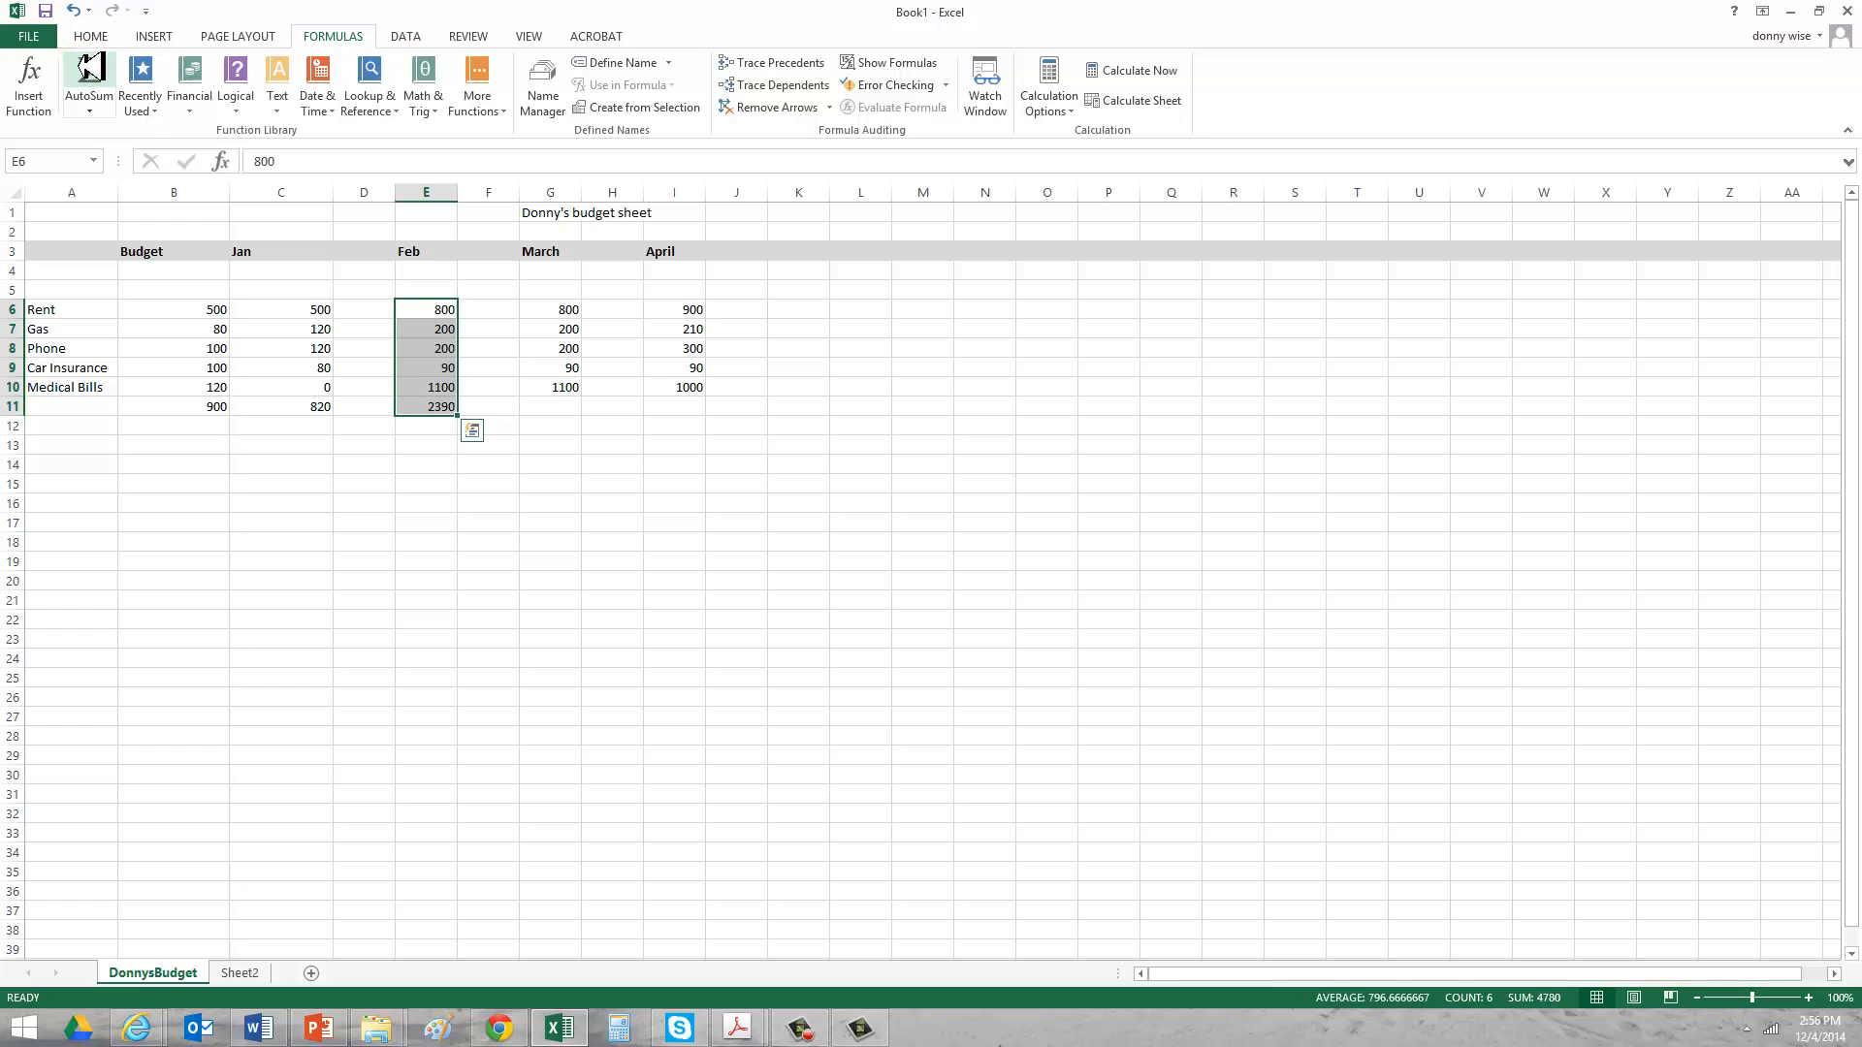
left_click_drag(577, 308, 579, 384)
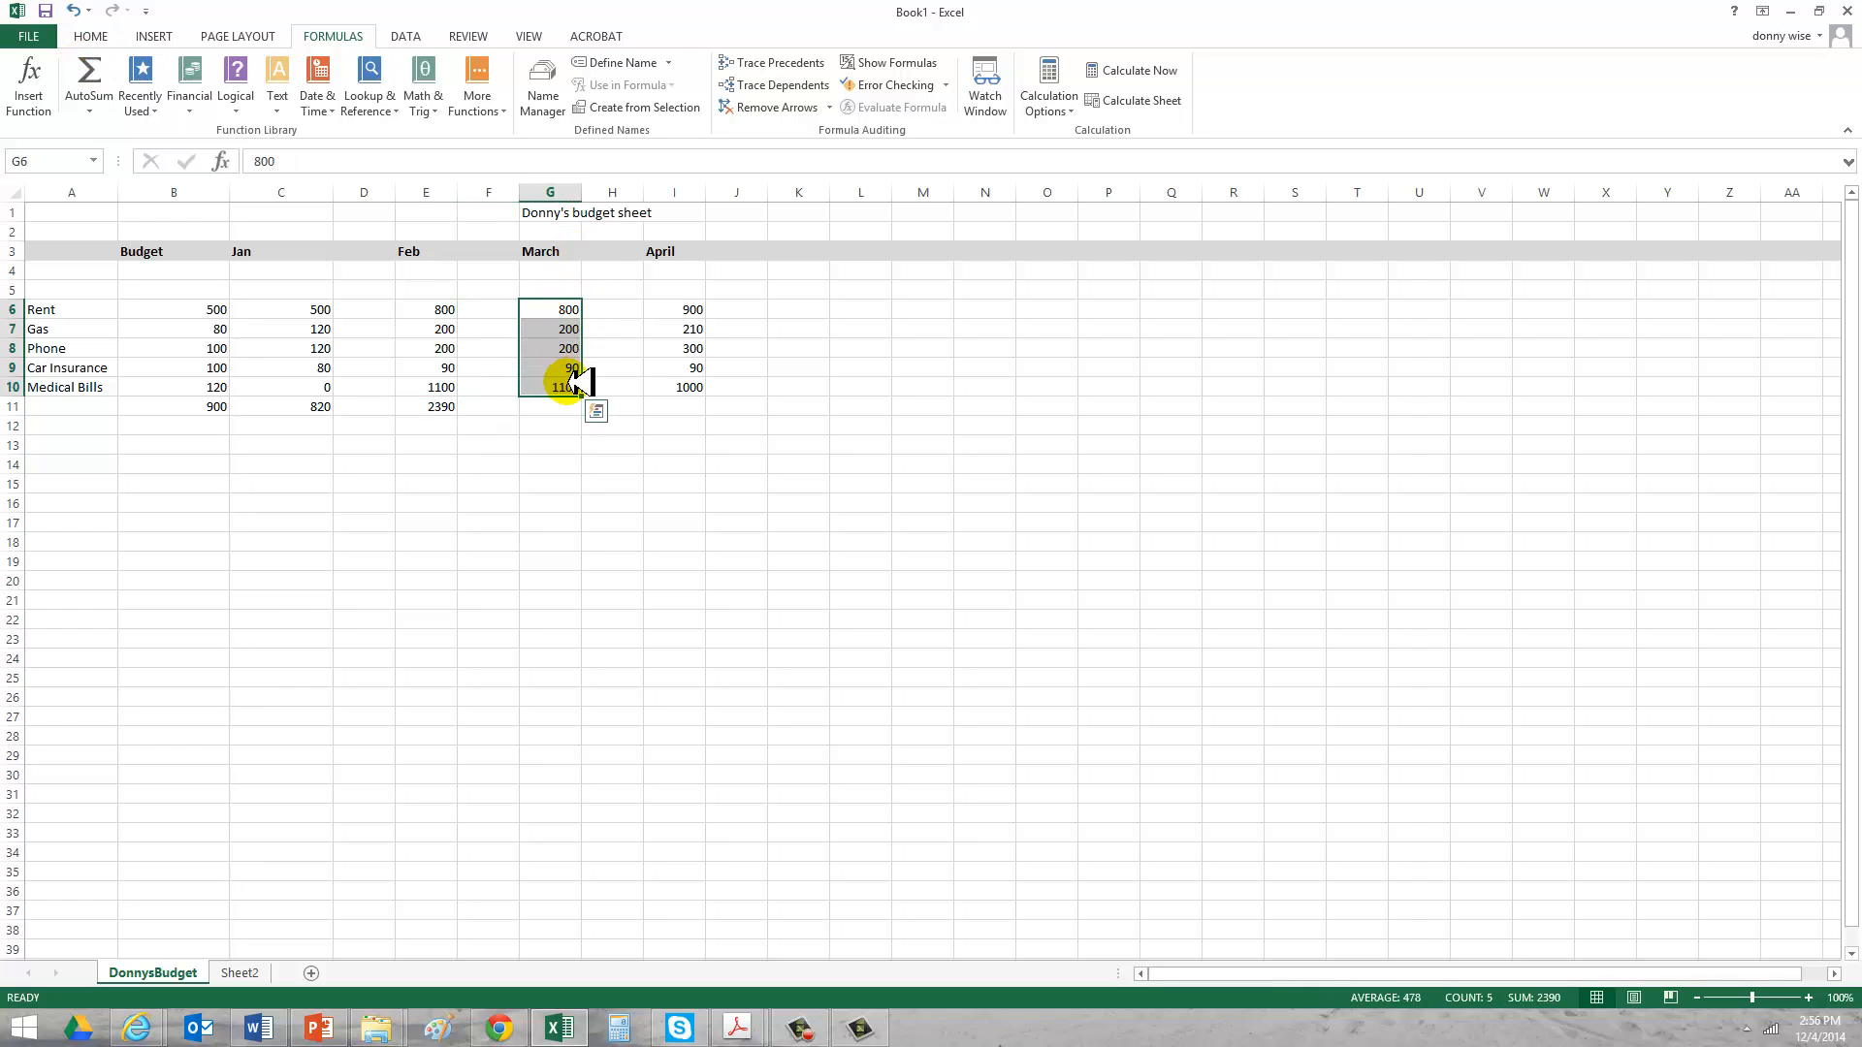
left_click(89, 71)
left_click_drag(696, 308, 696, 383)
left_click(89, 70)
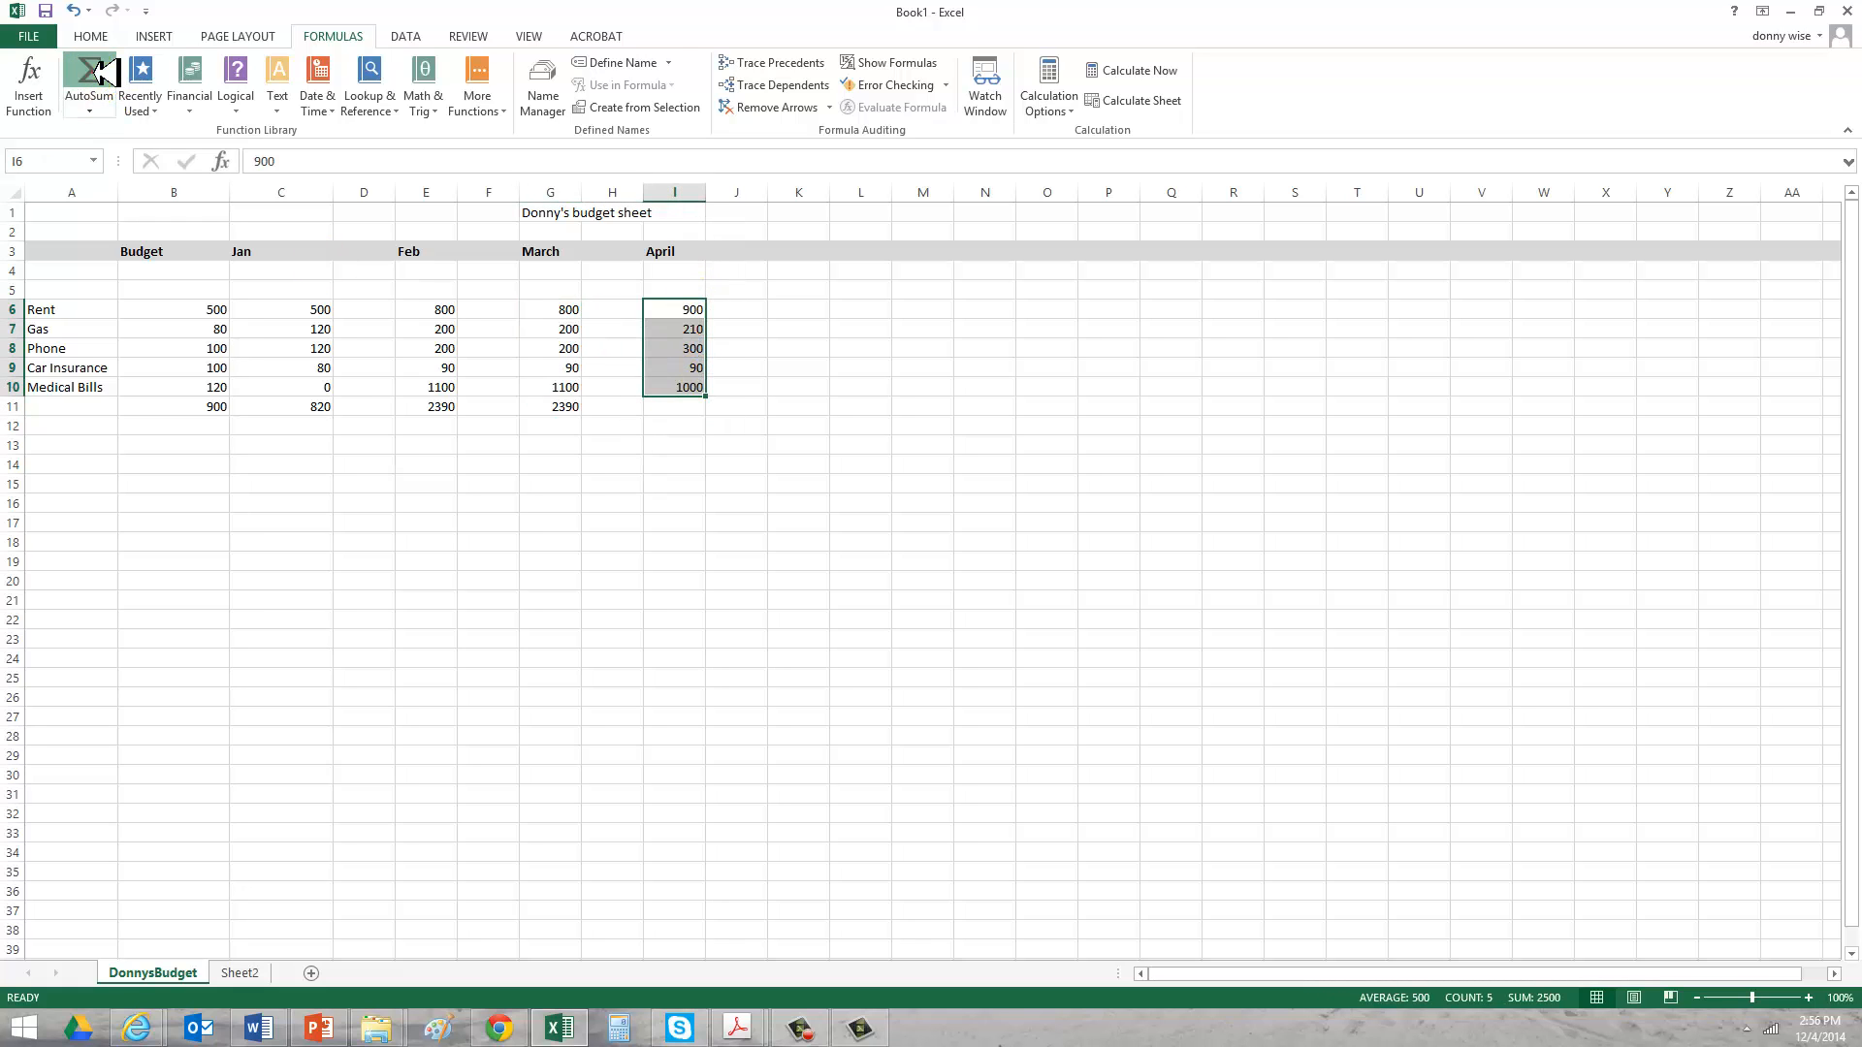
left_click(312, 481)
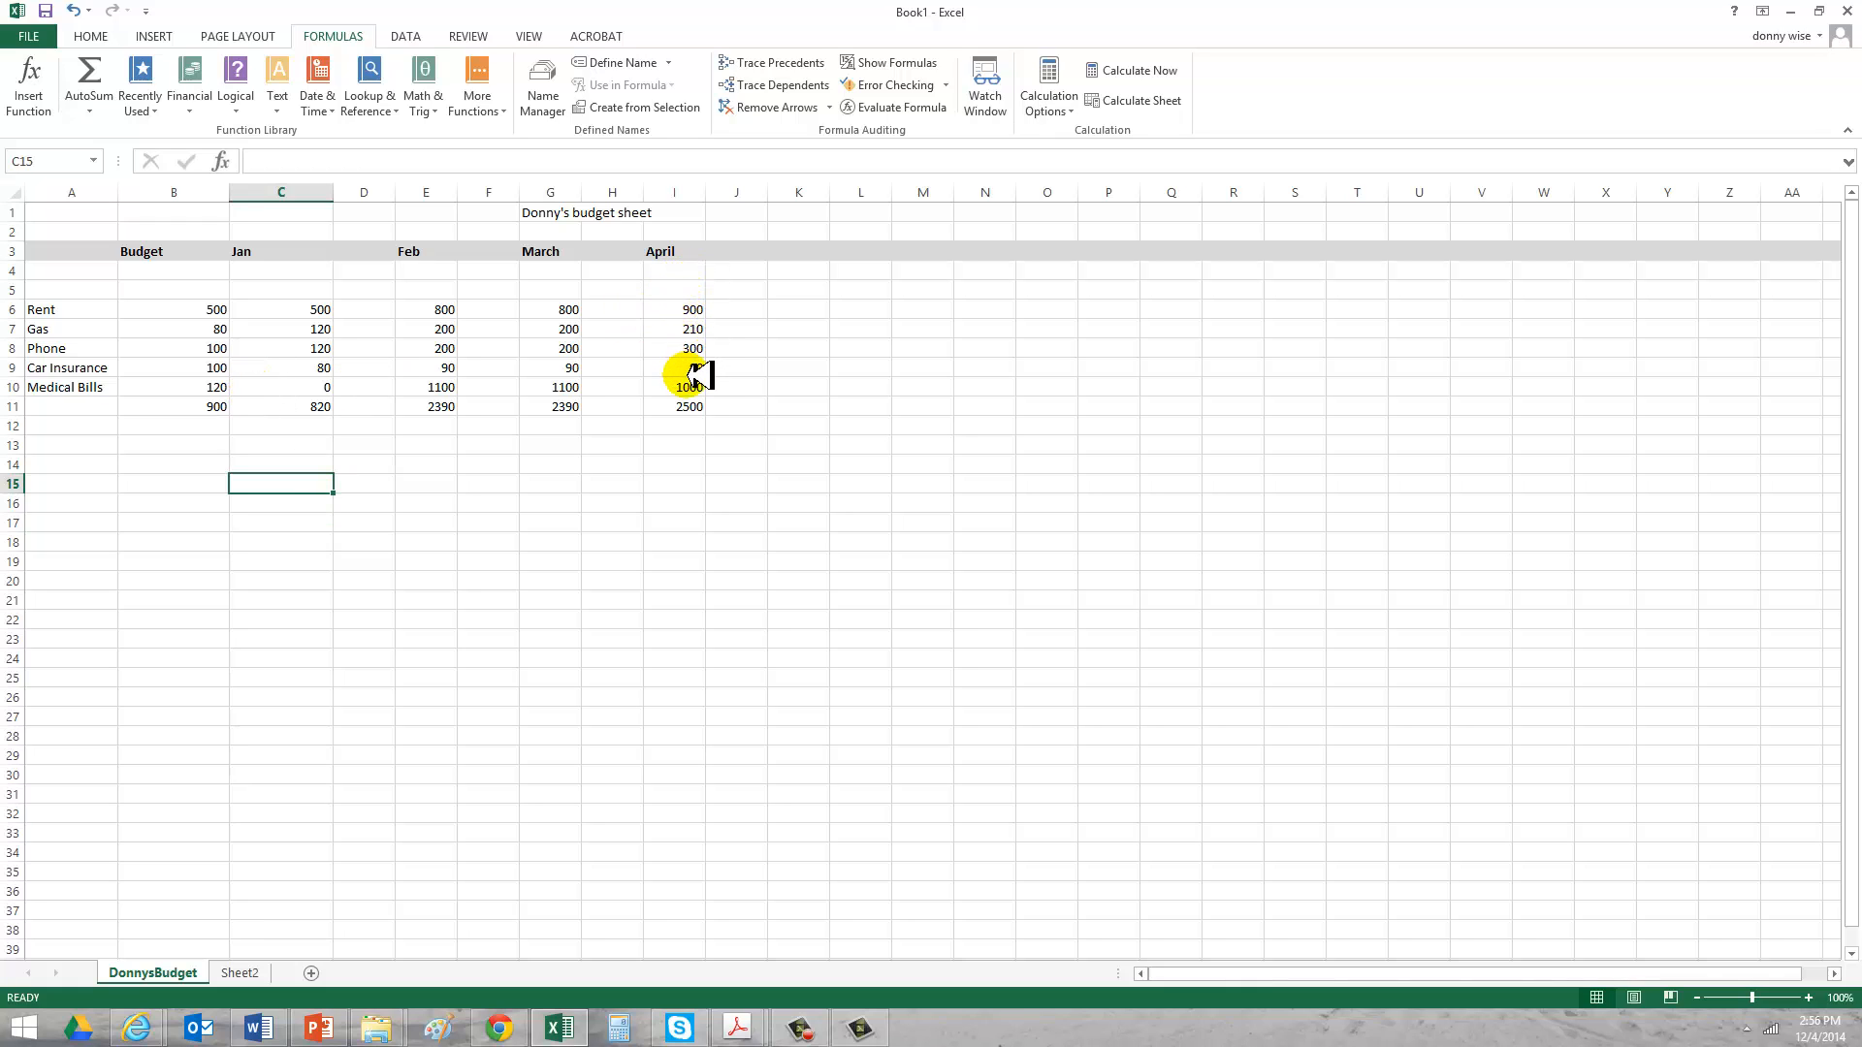
left_click(657, 479)
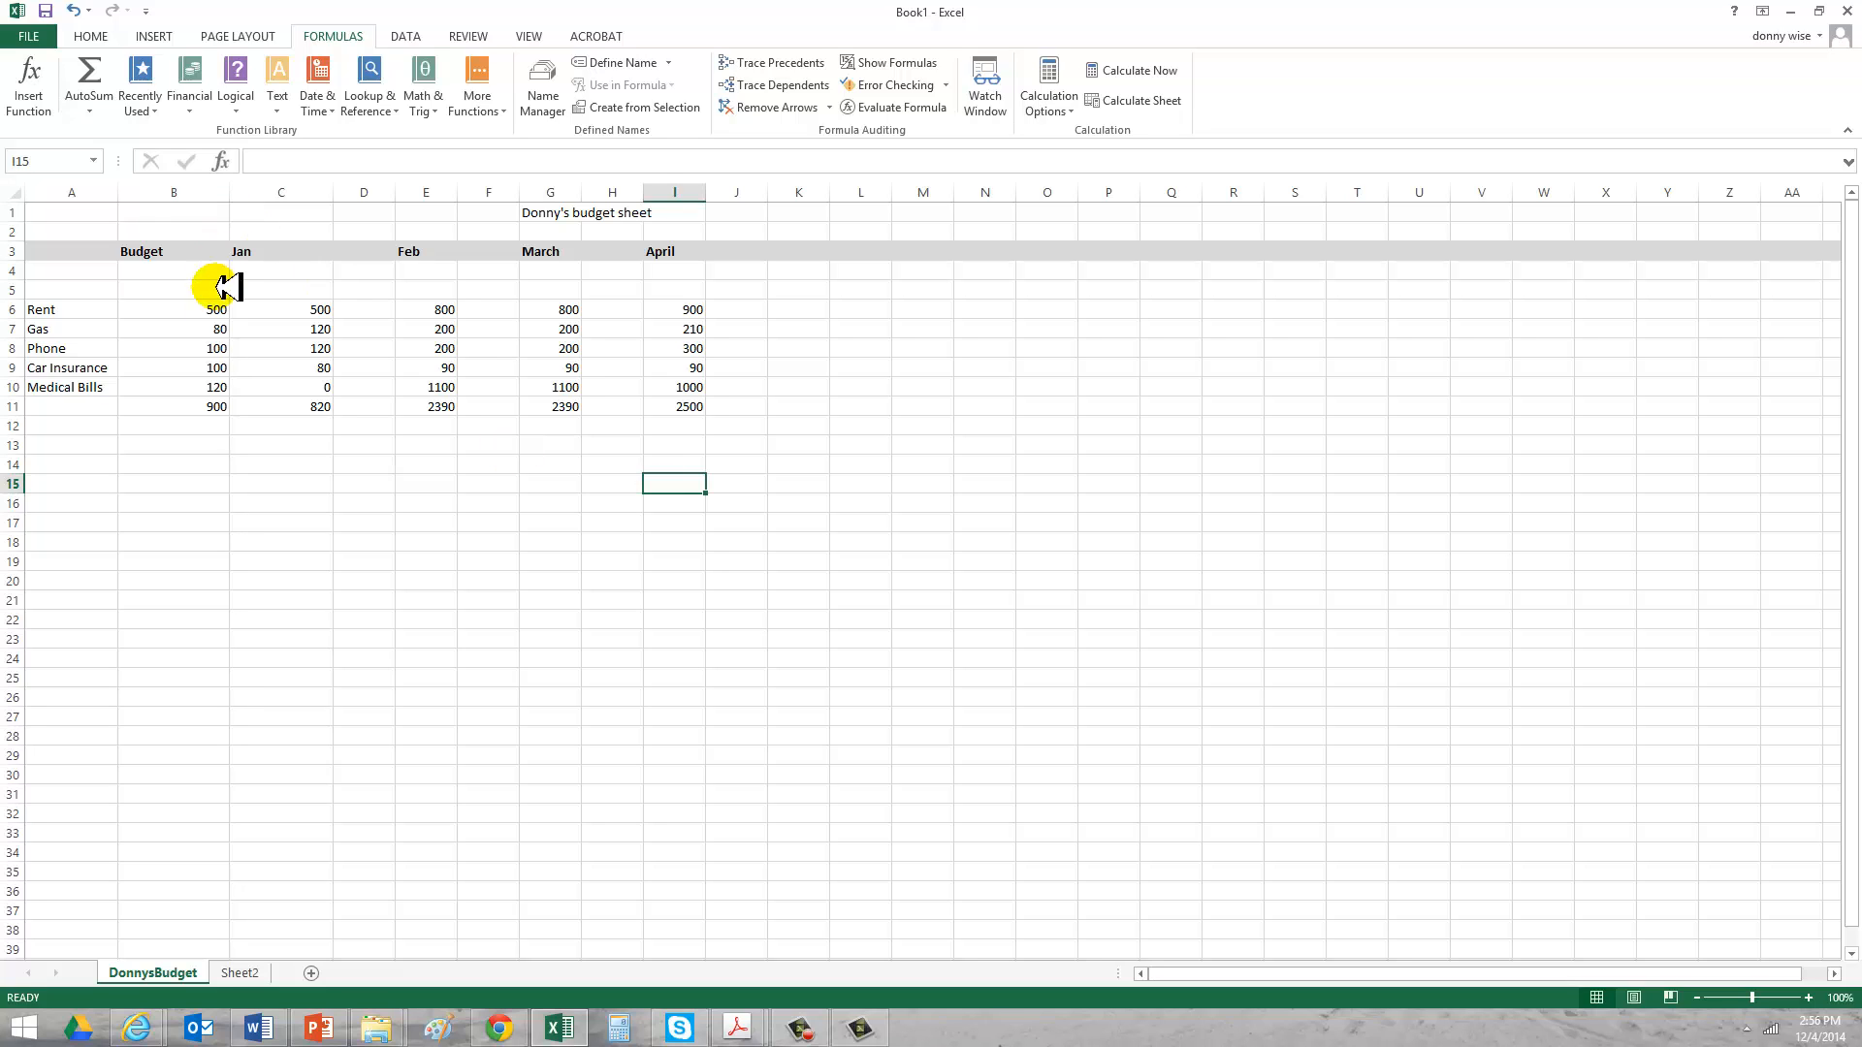
Examine the formulas behind the Budget total in B11 and the April total in I11.
left_click(215, 406)
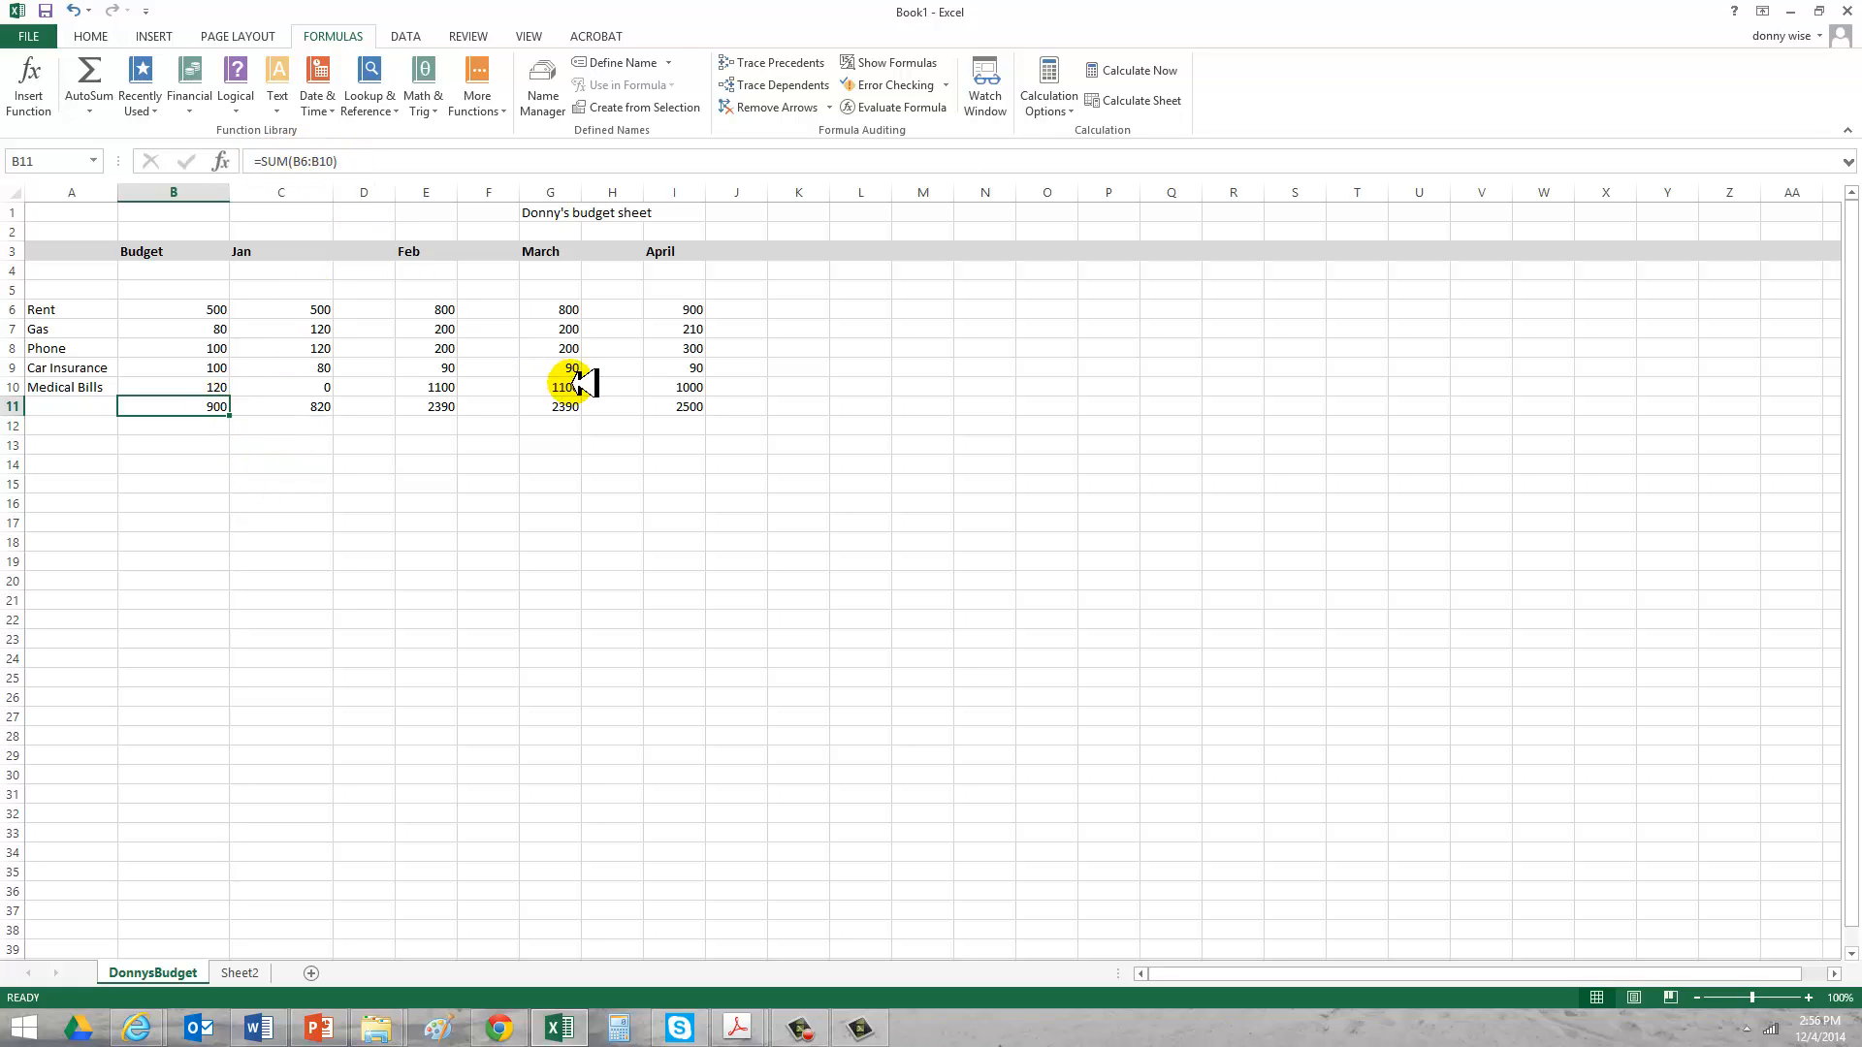
left_click(687, 405)
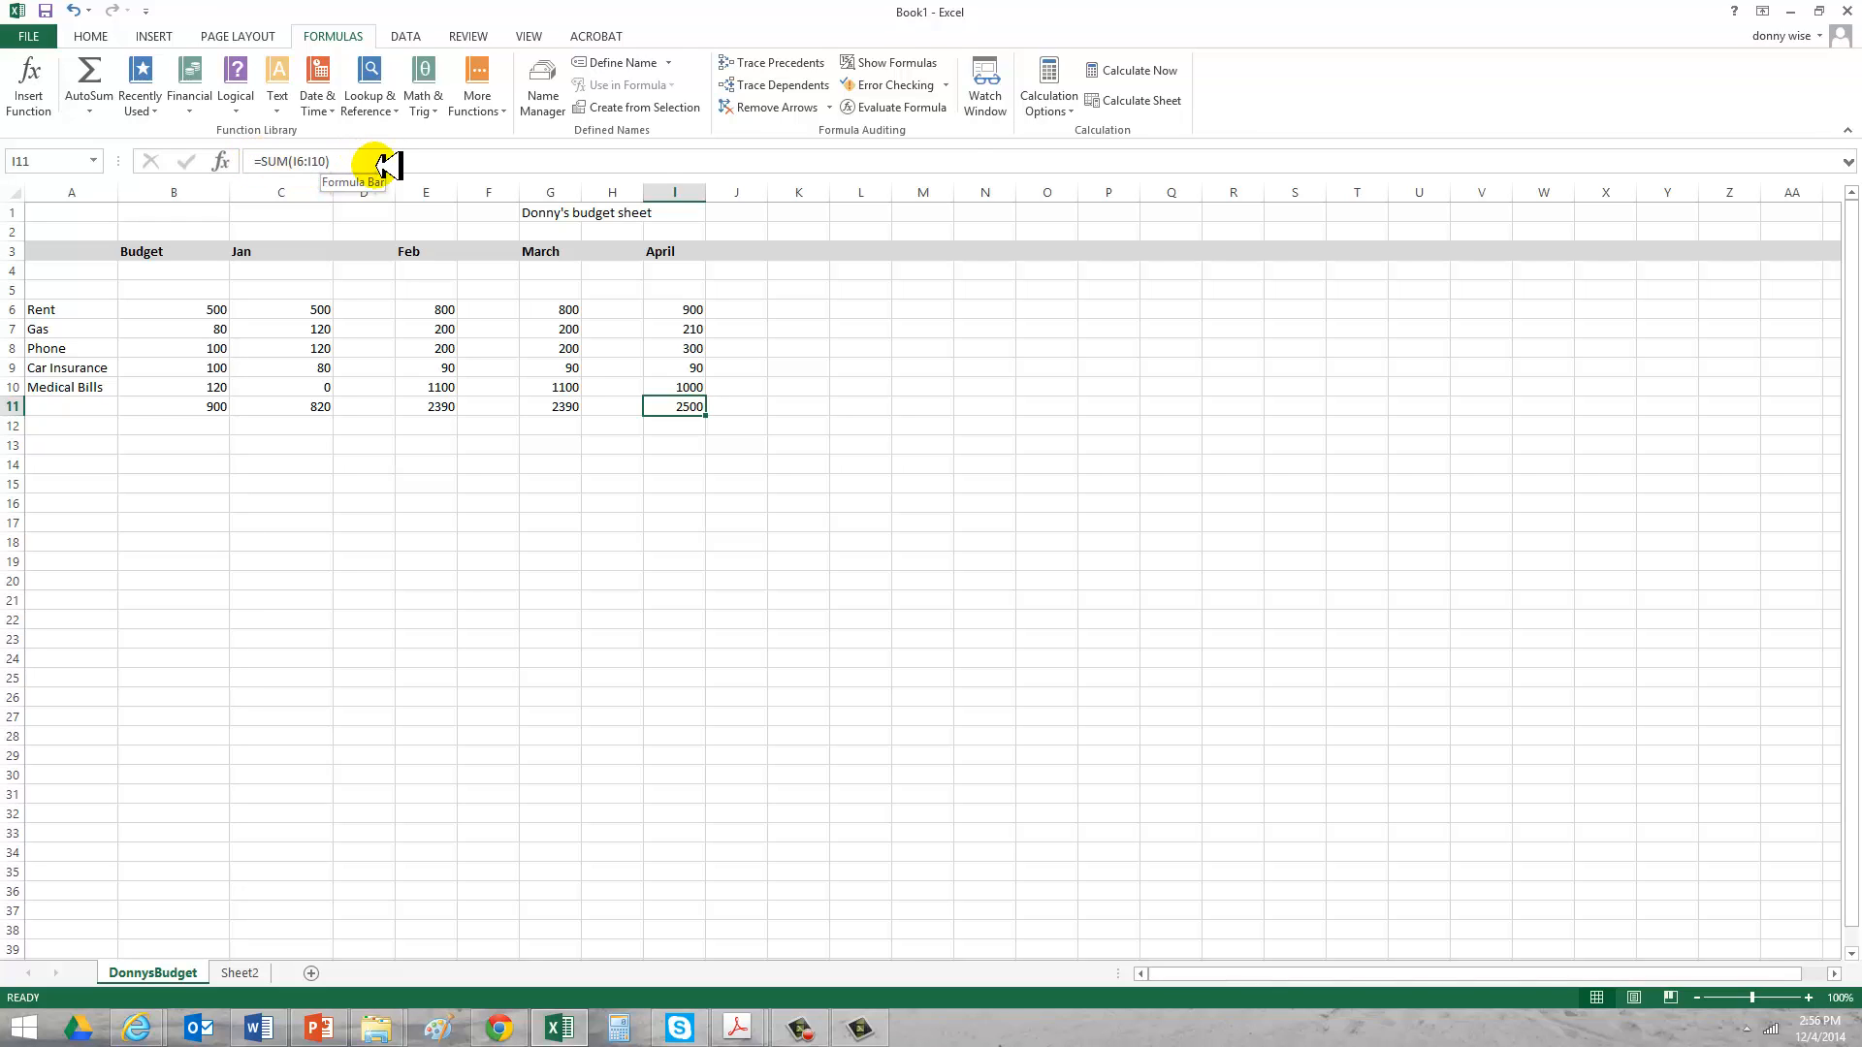
left_click(358, 161)
left_click_drag(335, 161, 254, 161)
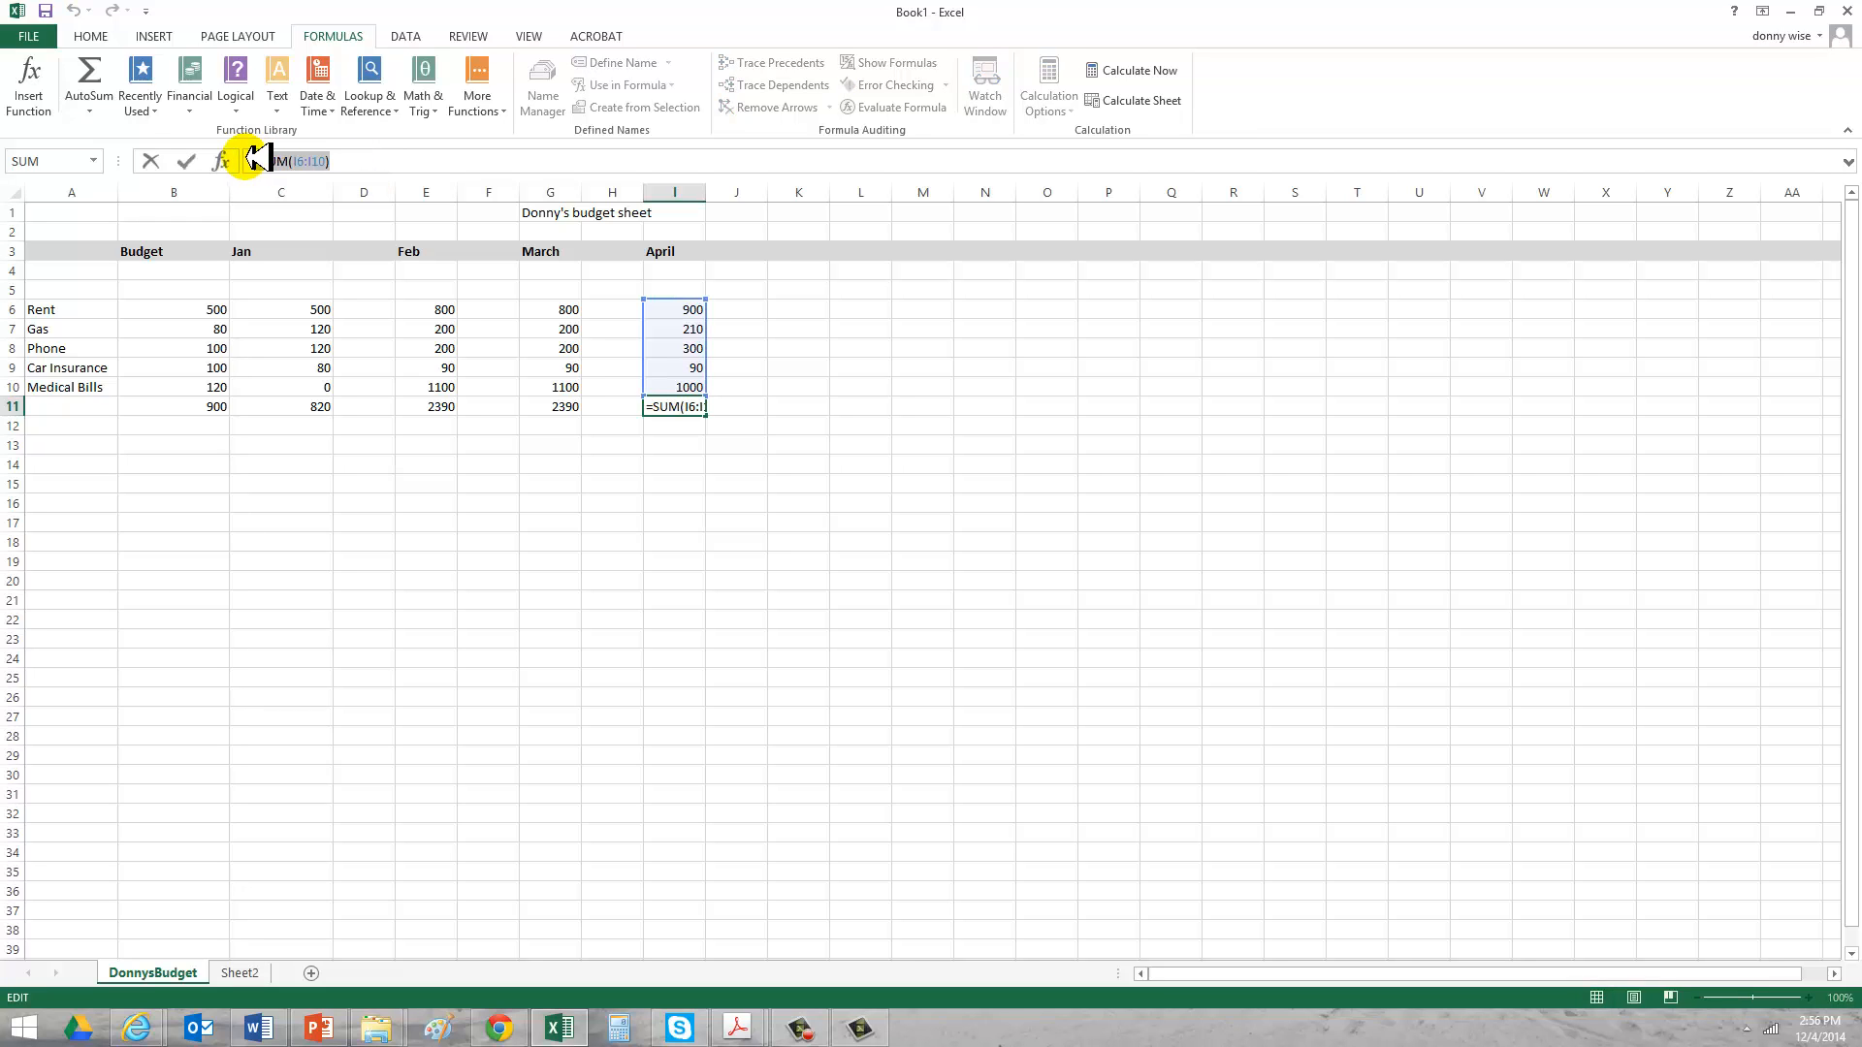
left_click_drag(254, 161, 349, 161)
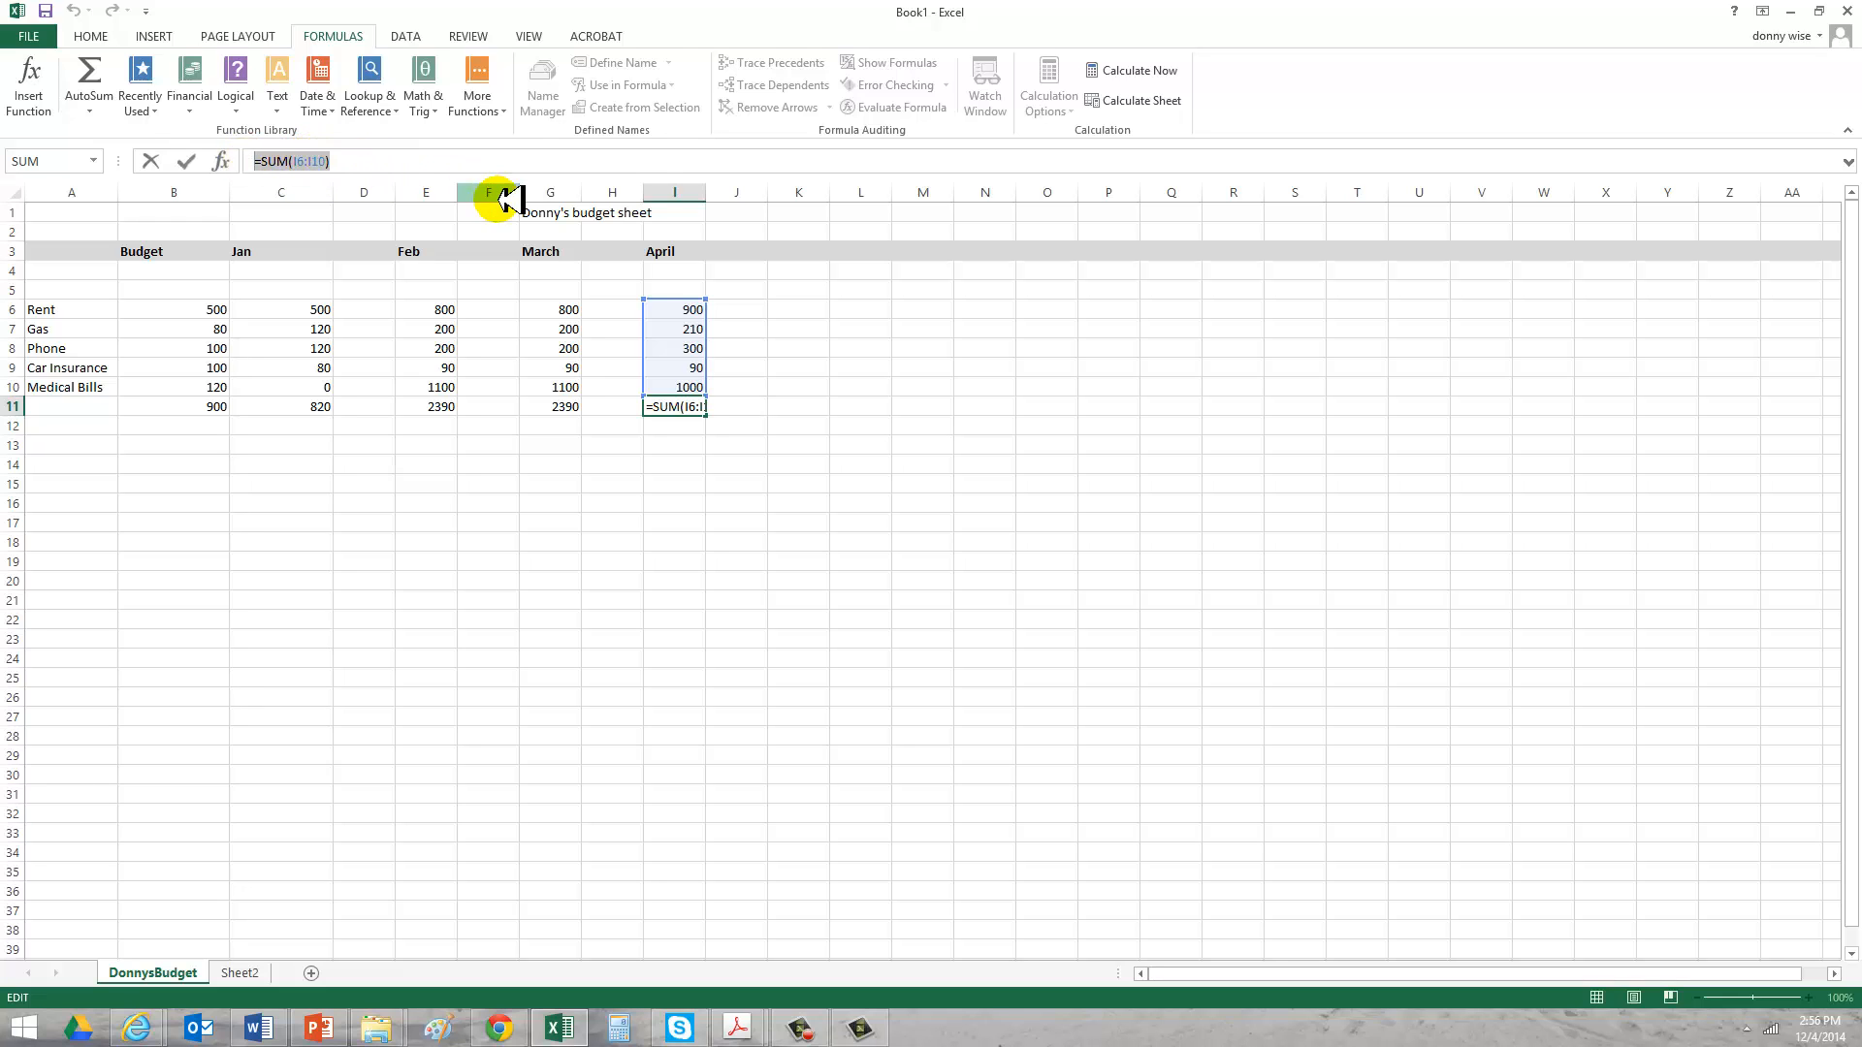
left_click(635, 521)
left_click(685, 524)
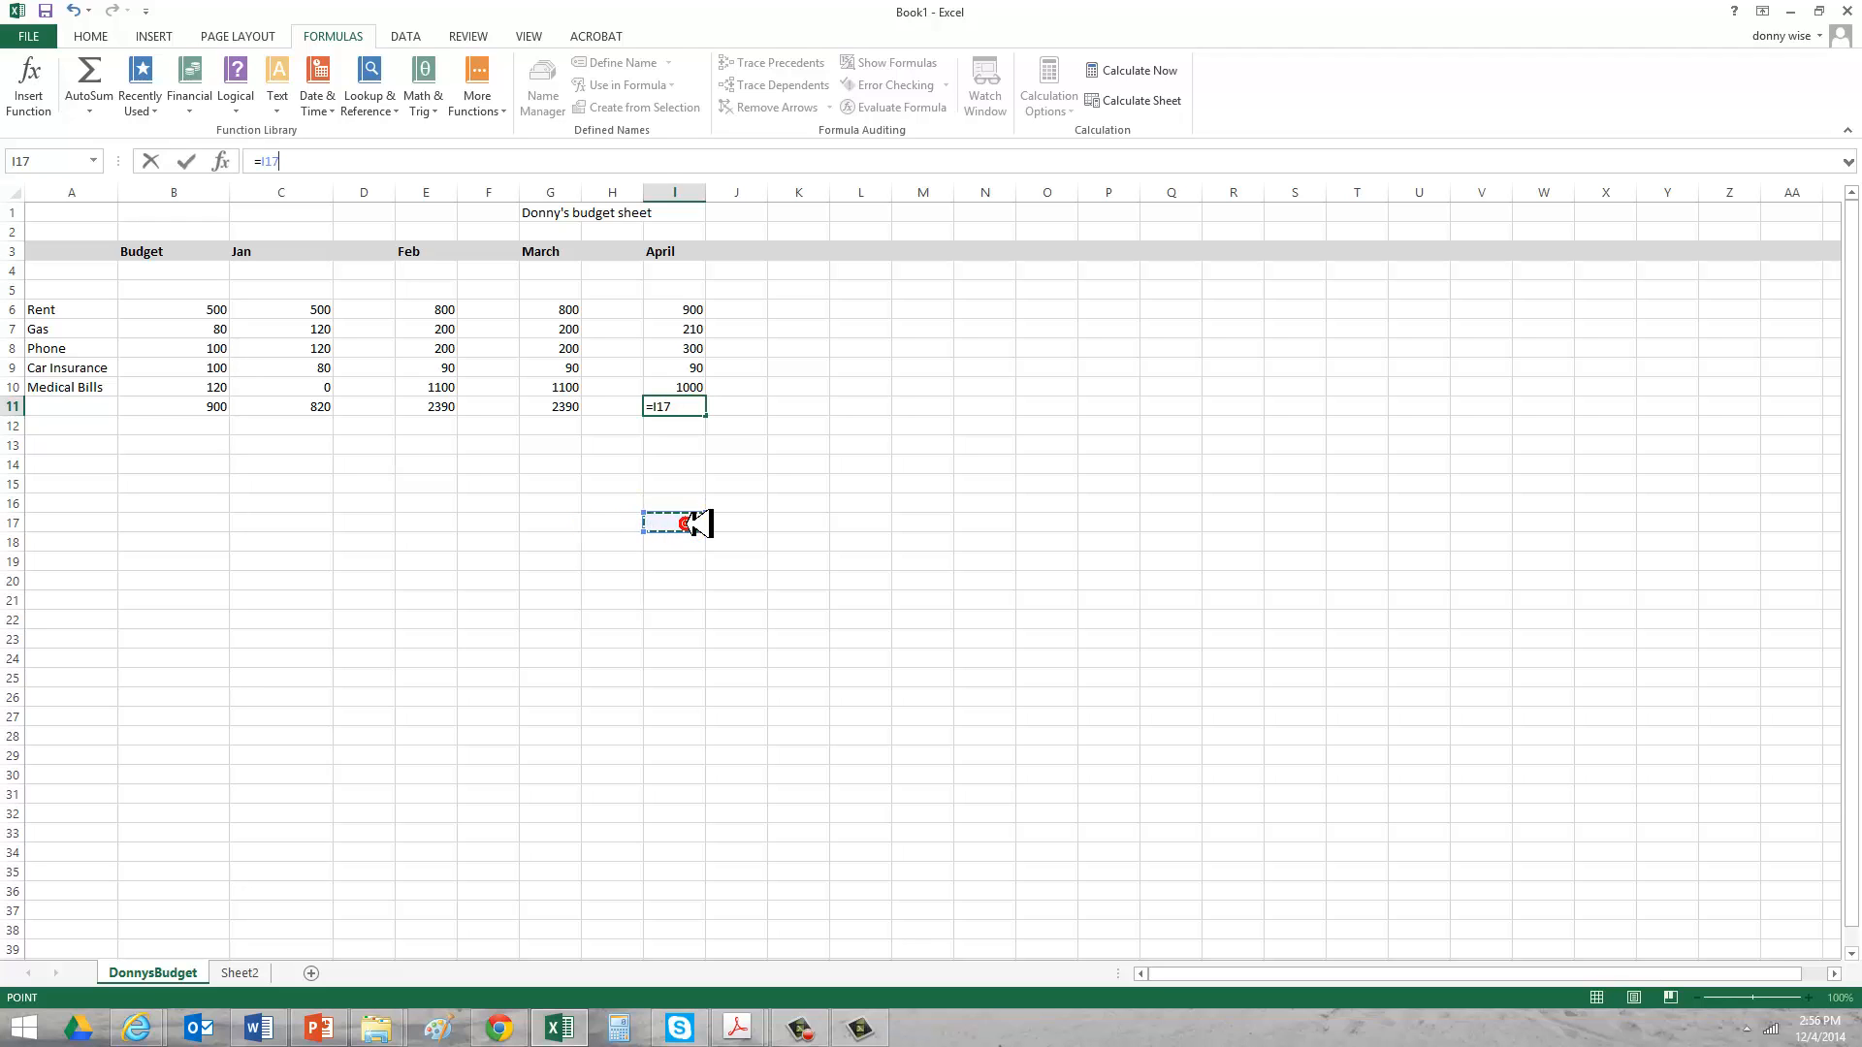
left_click(502, 515)
left_click_drag(559, 459, 562, 452)
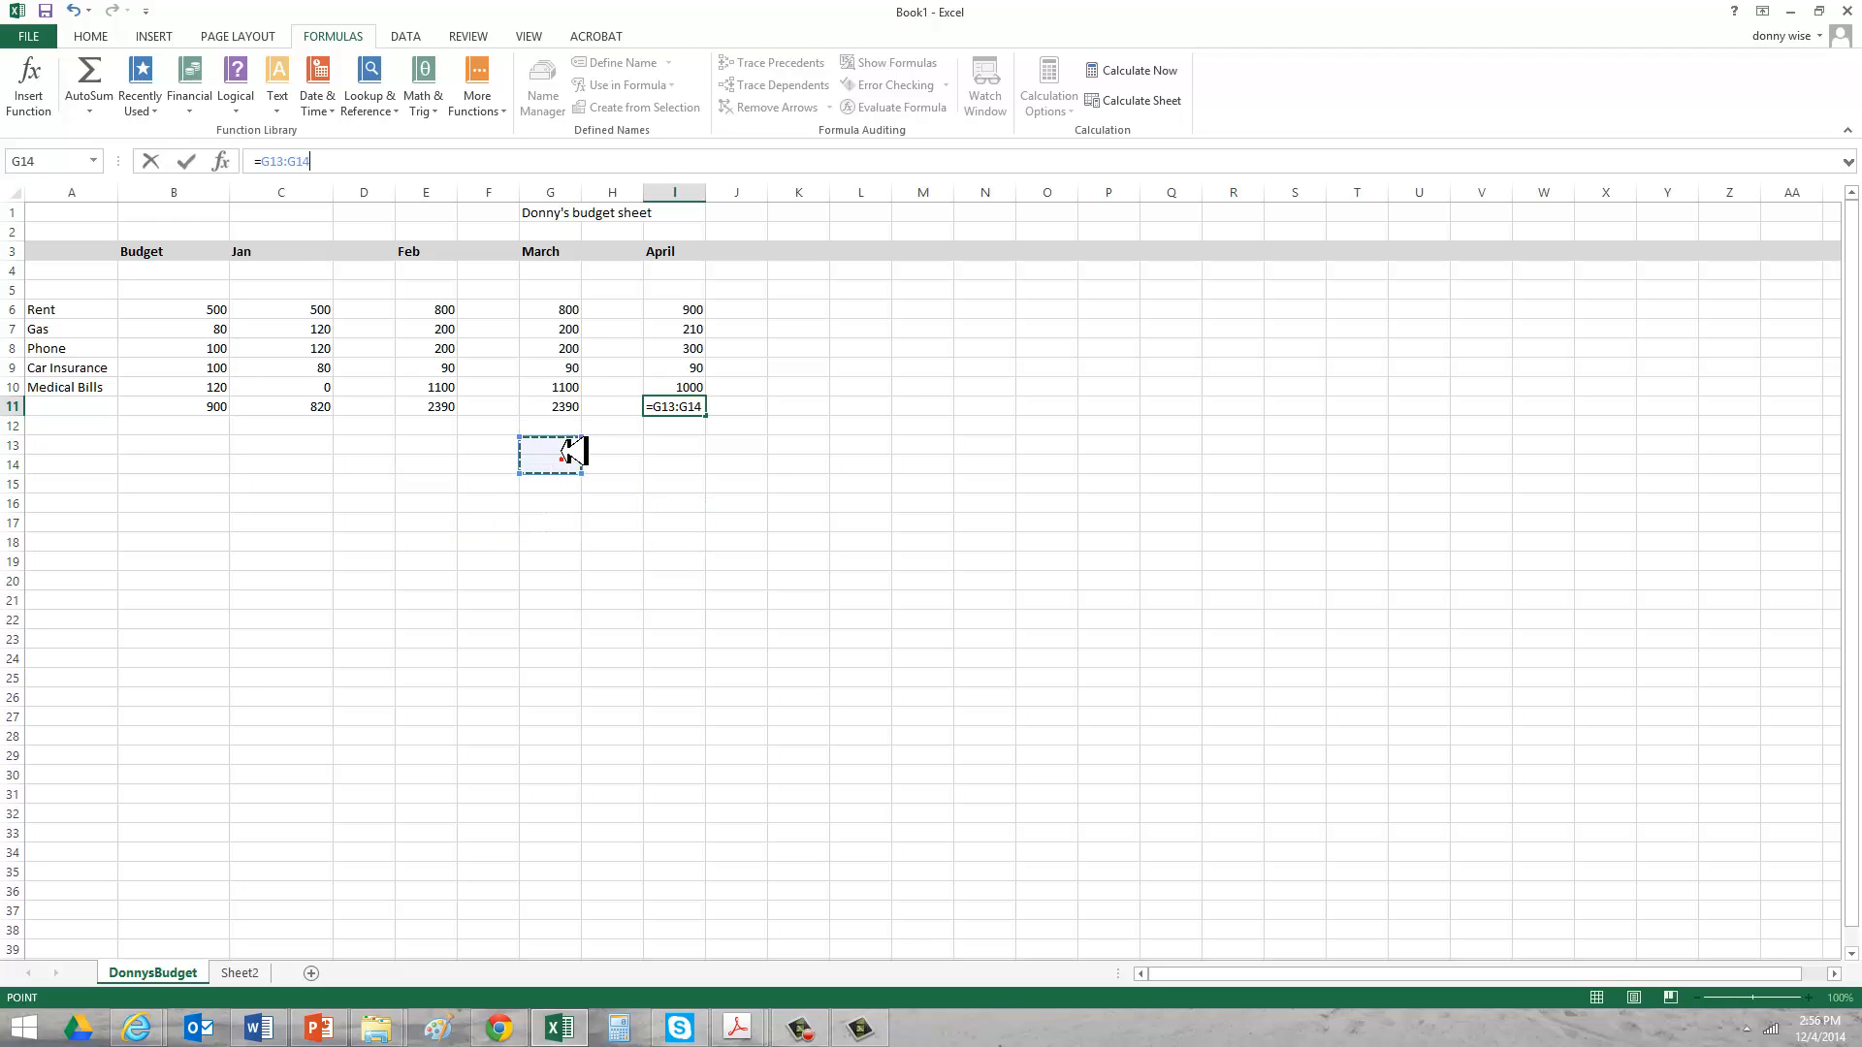
key("ctrl+z")
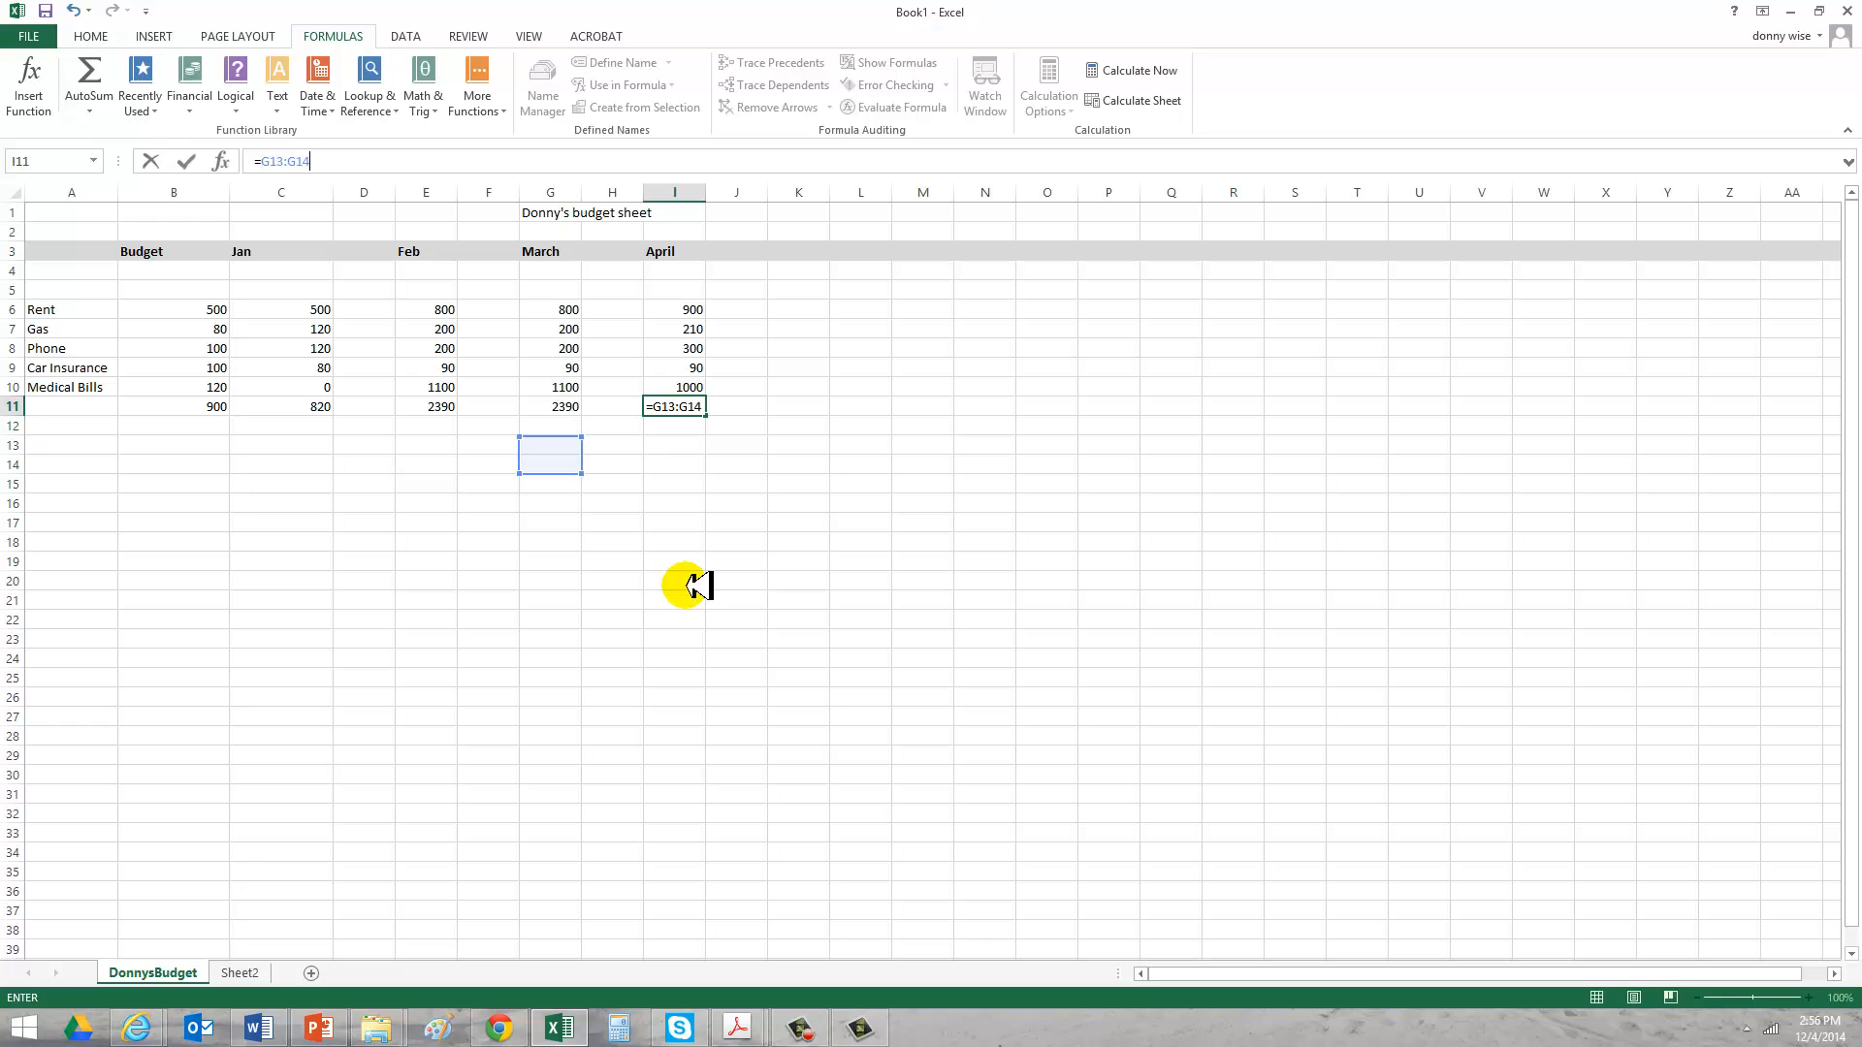
left_click_drag(685, 428, 727, 444)
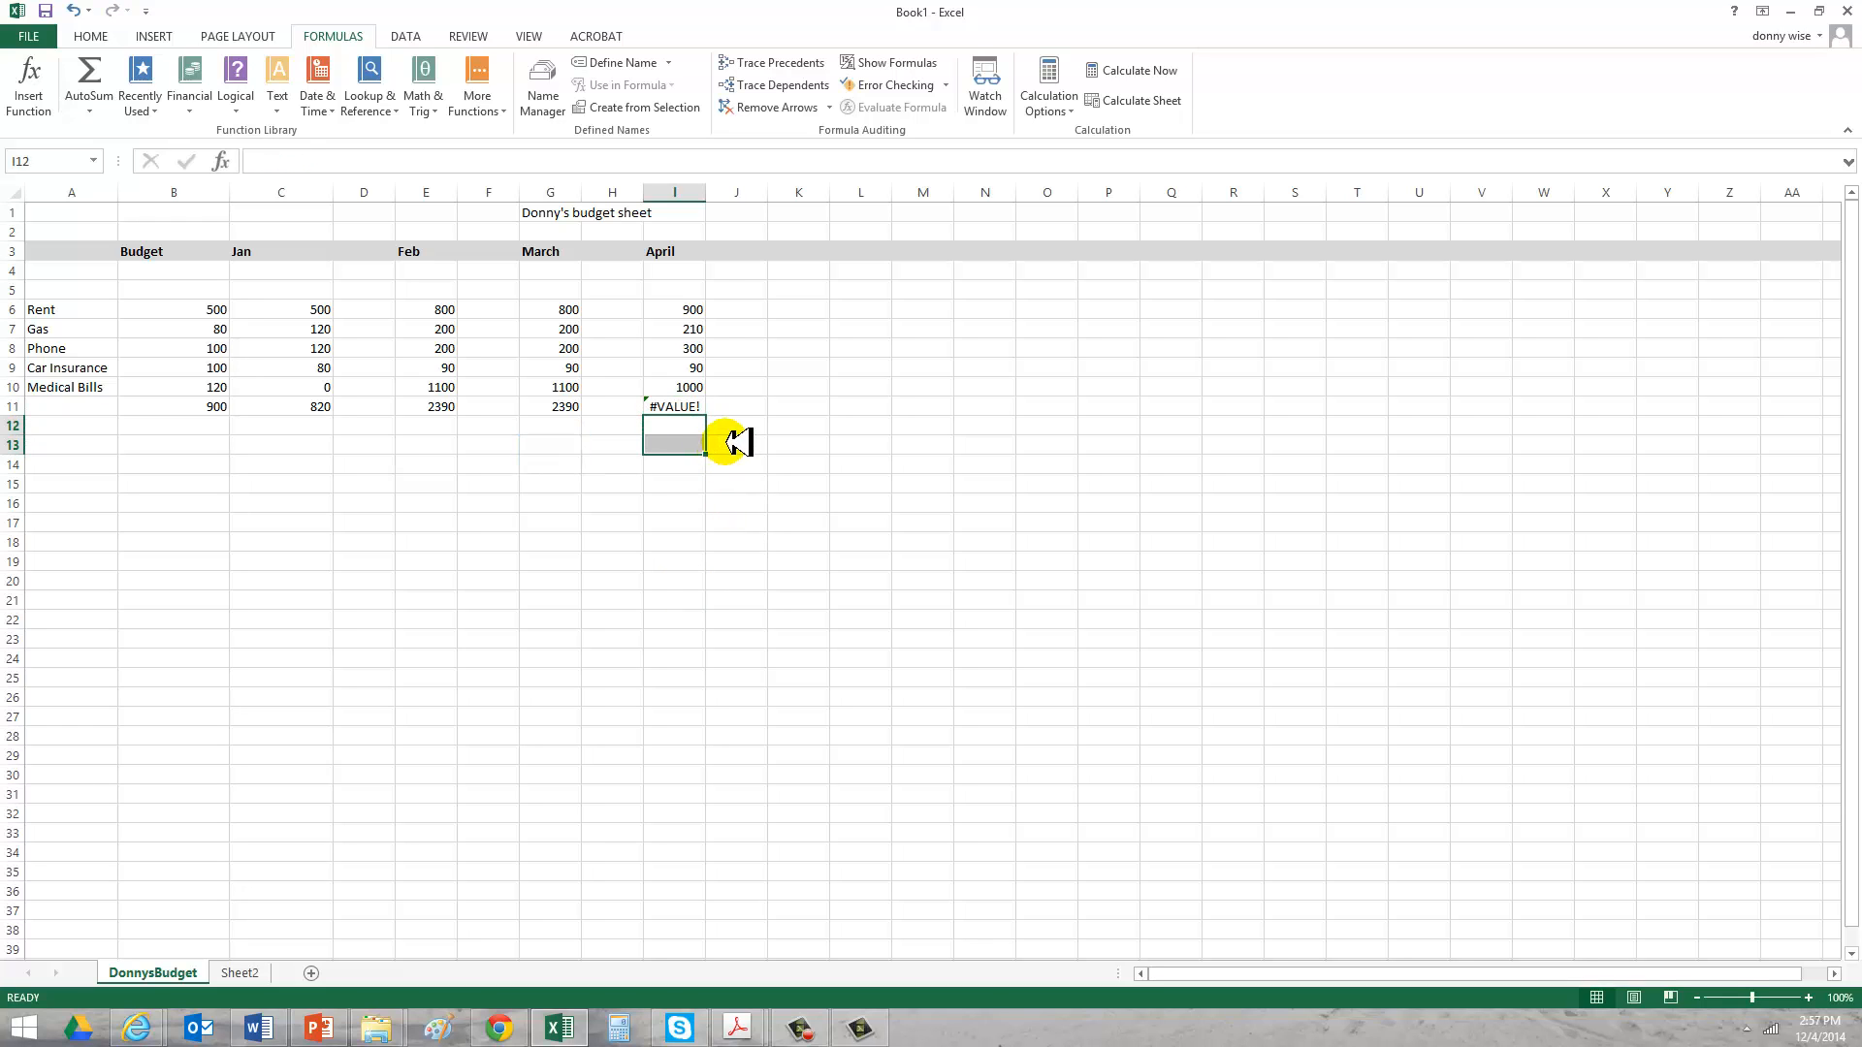
Clear the faulty formula in I11 and try to total the April amounts in I6:I10 with AutoSum.
left_click(681, 407)
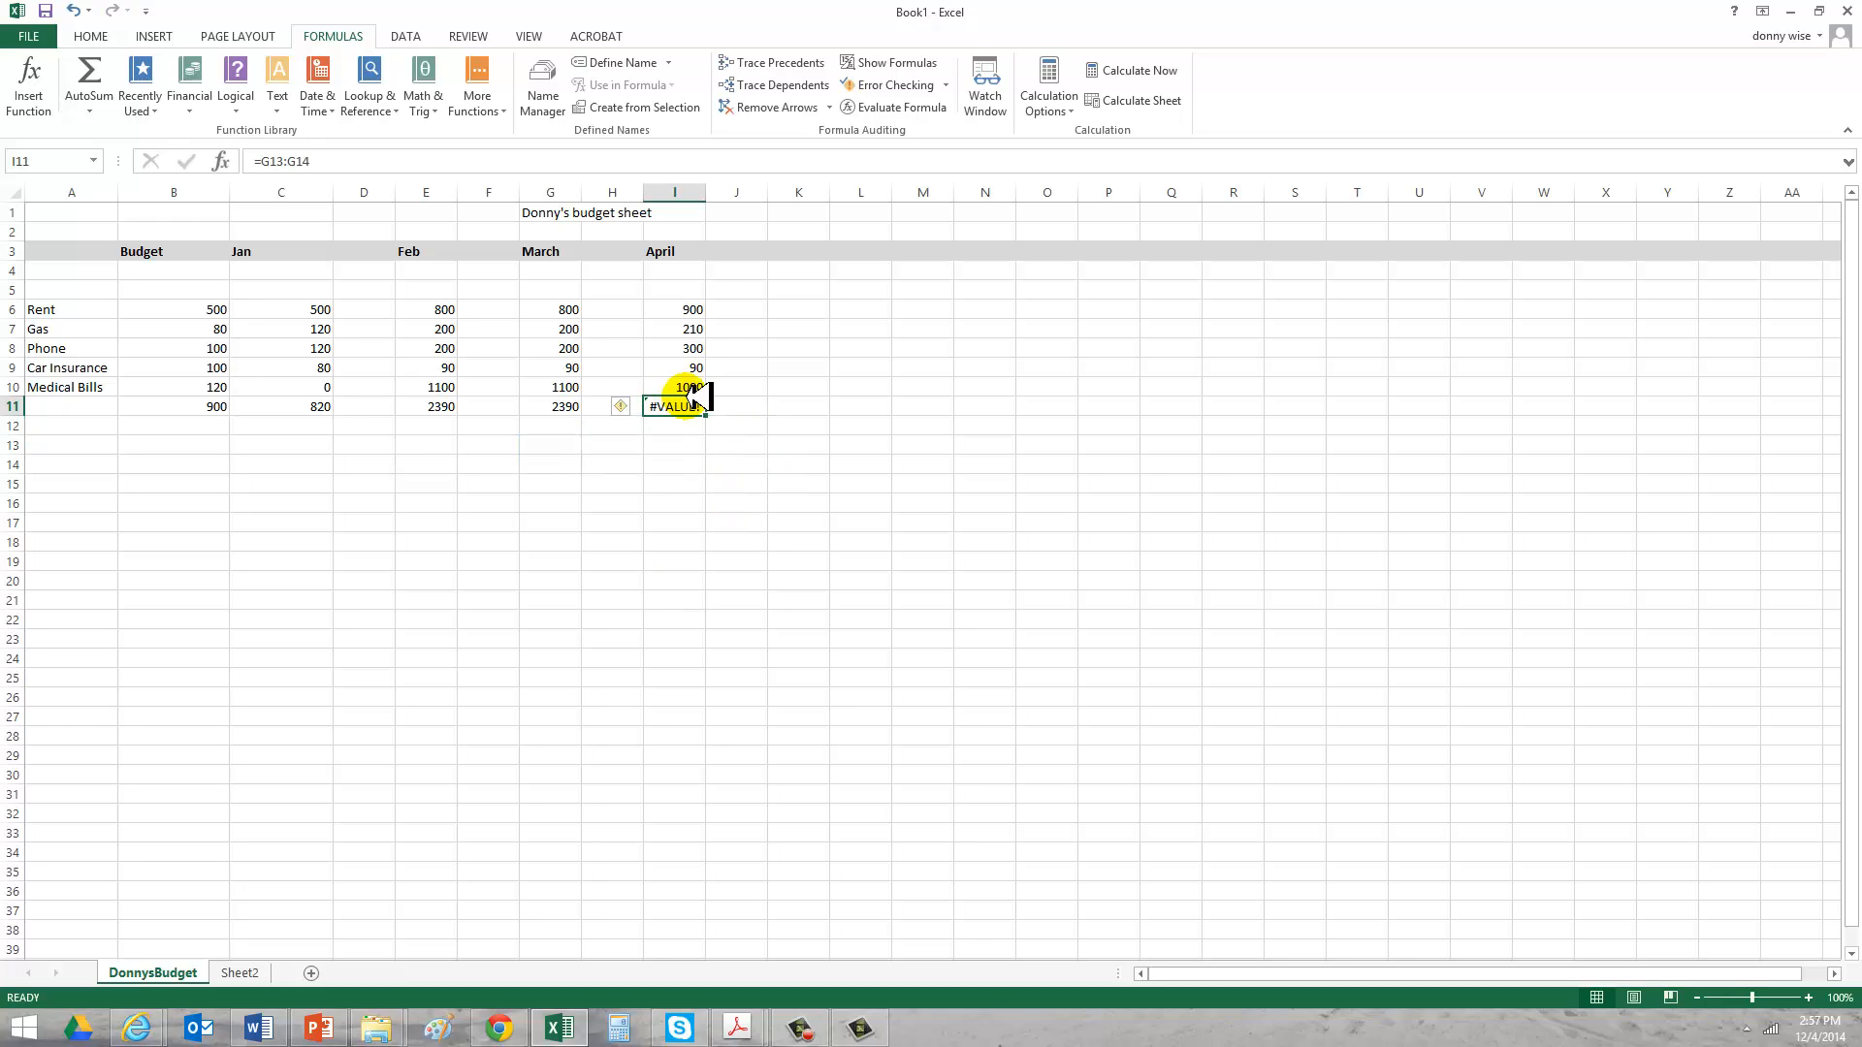
key("BackSpace")
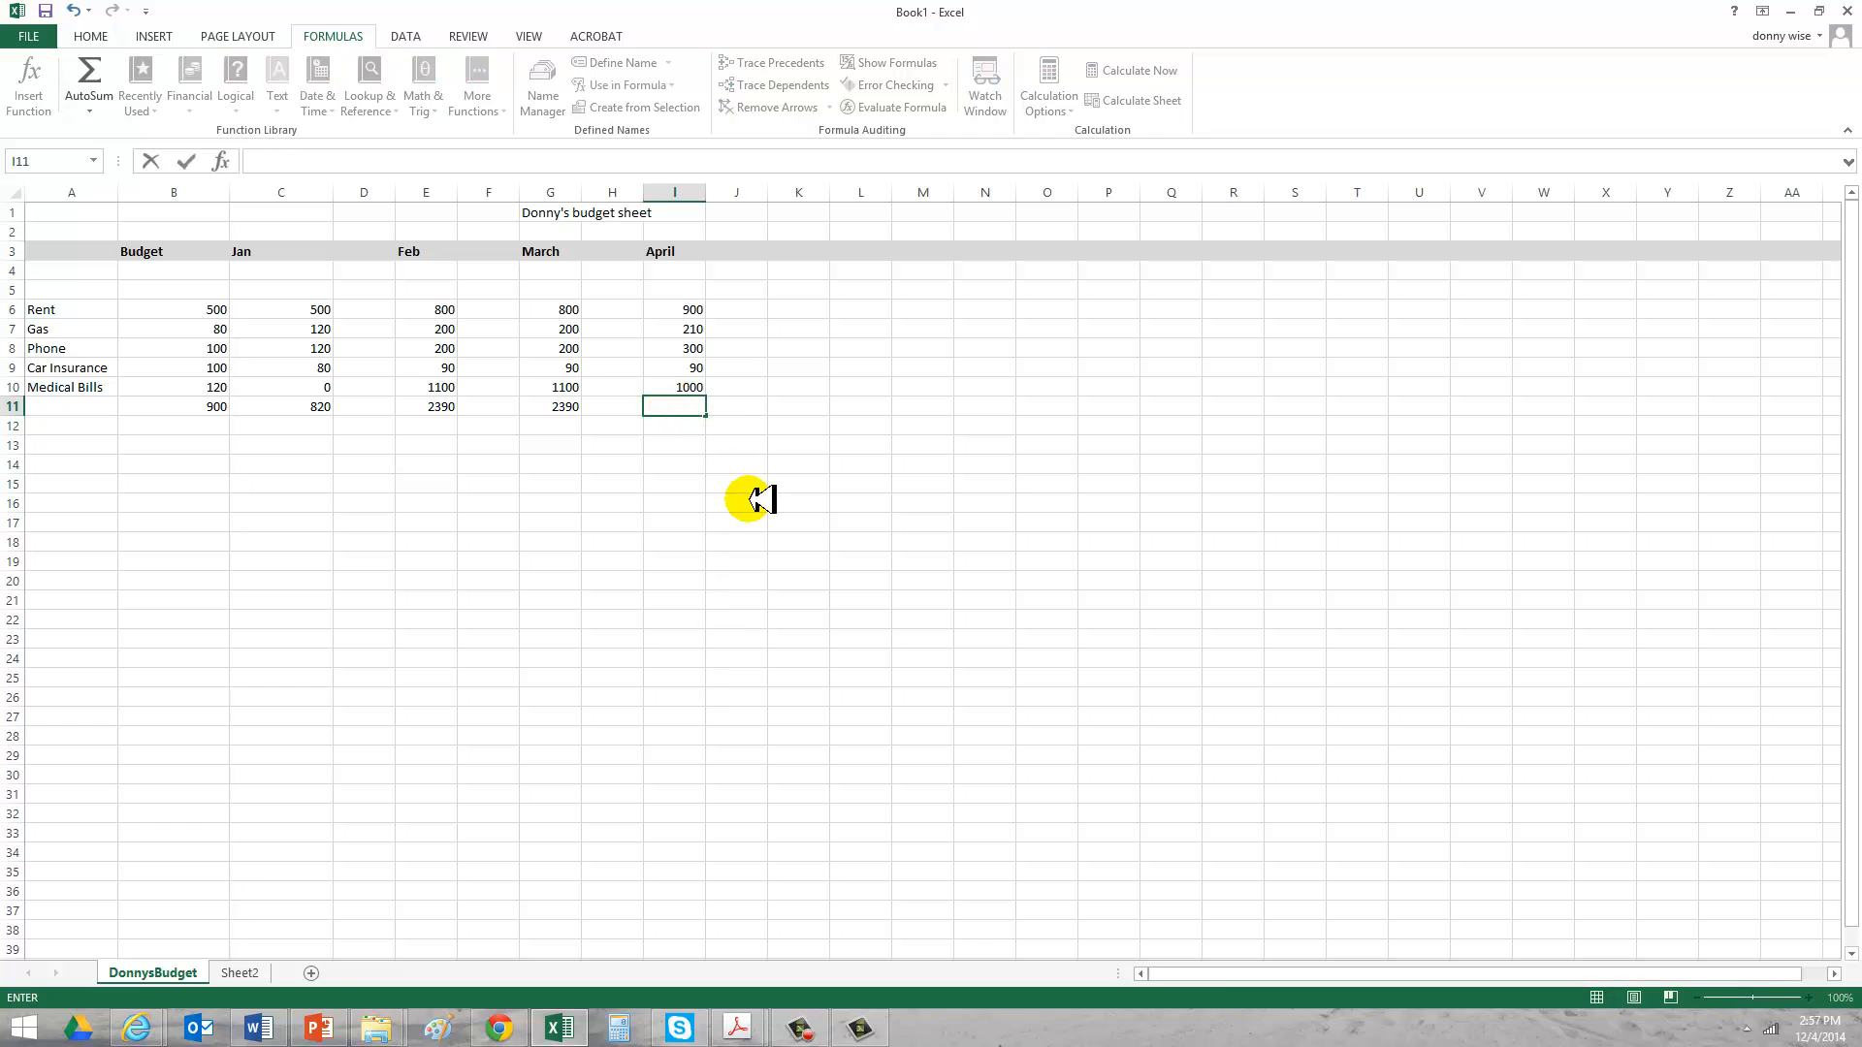
left_click(681, 310)
left_click_drag(690, 327, 678, 387)
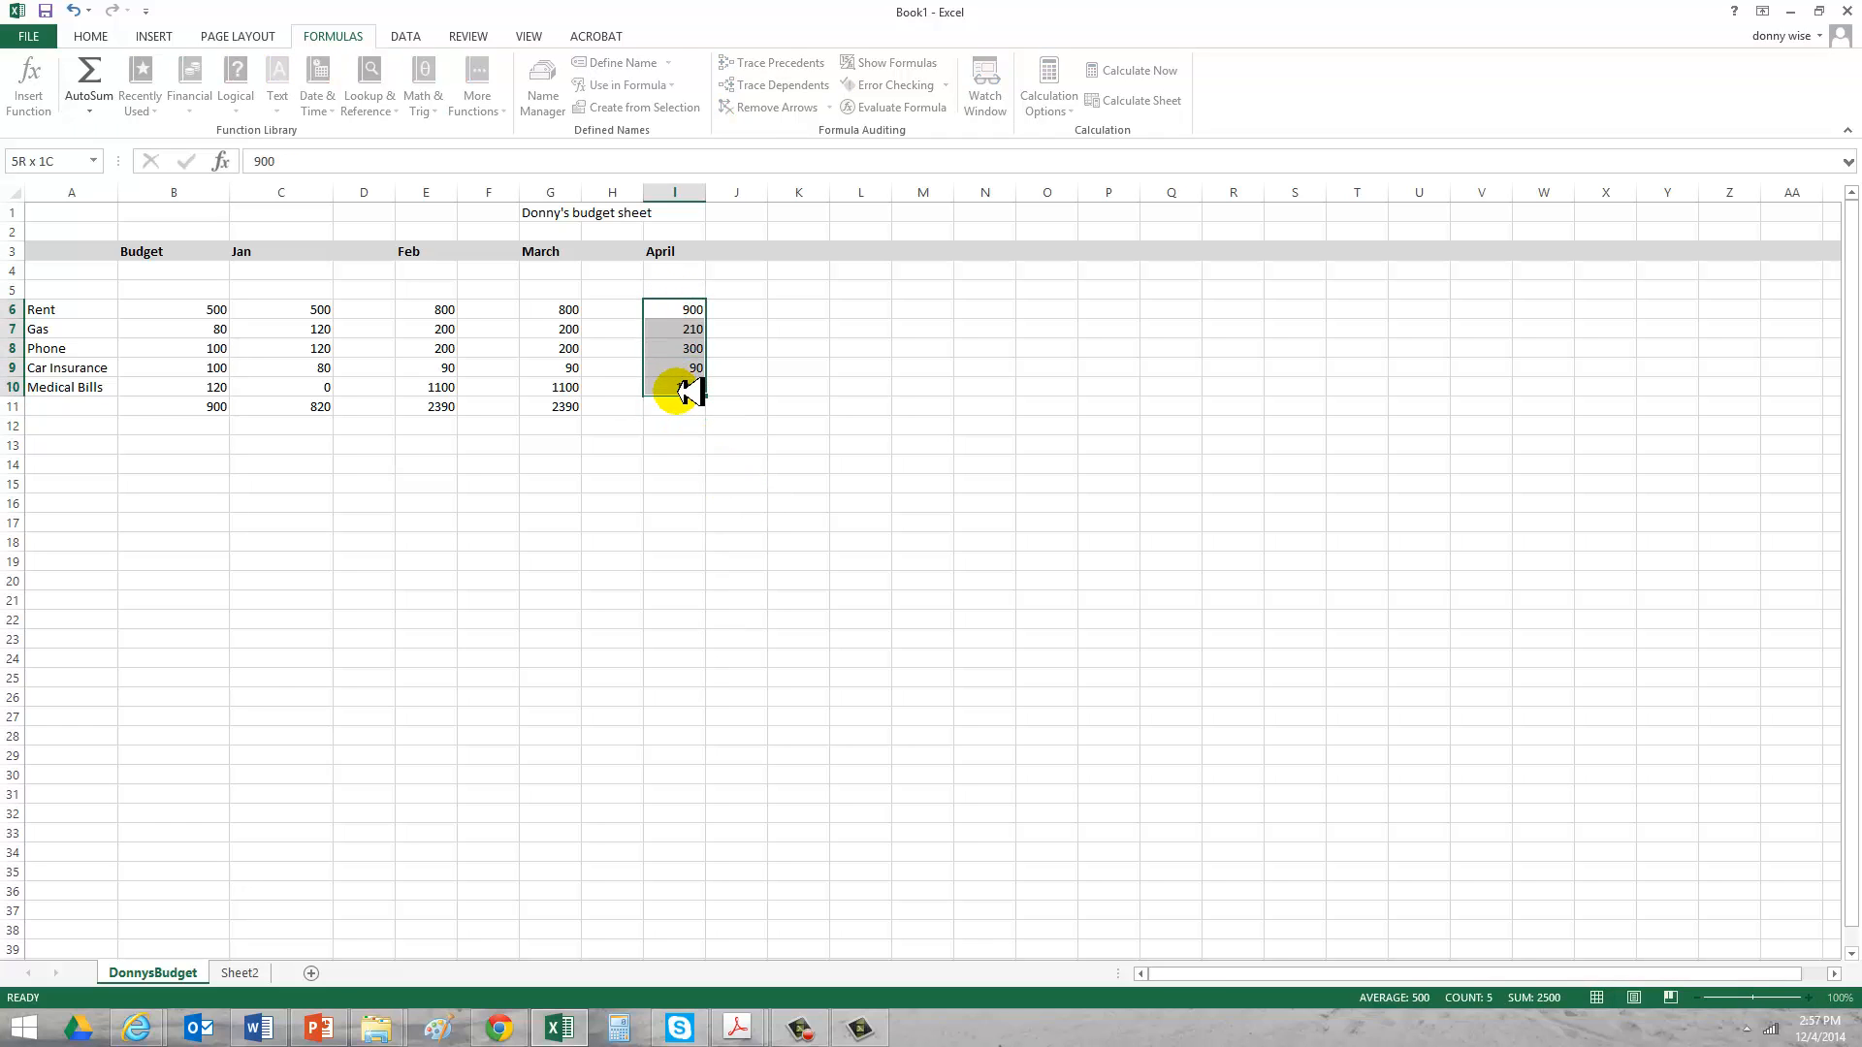
left_click(90, 72)
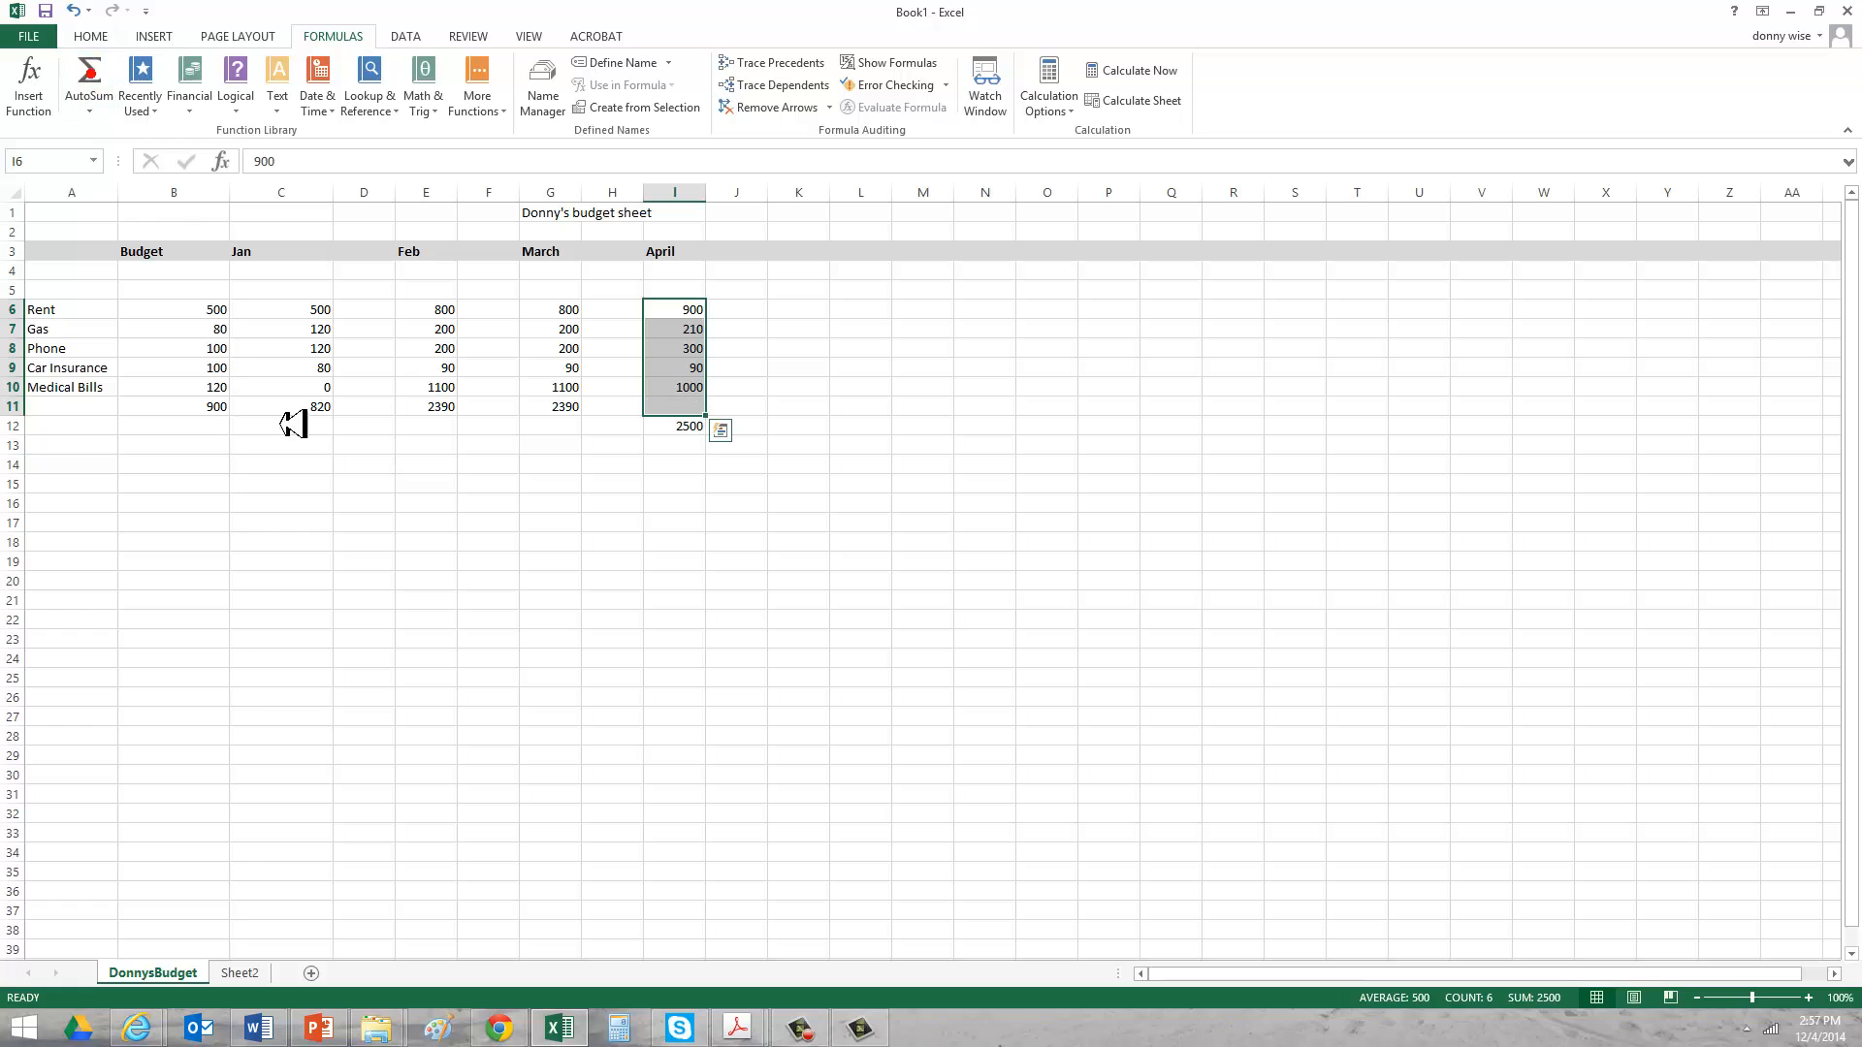
left_click(371, 520)
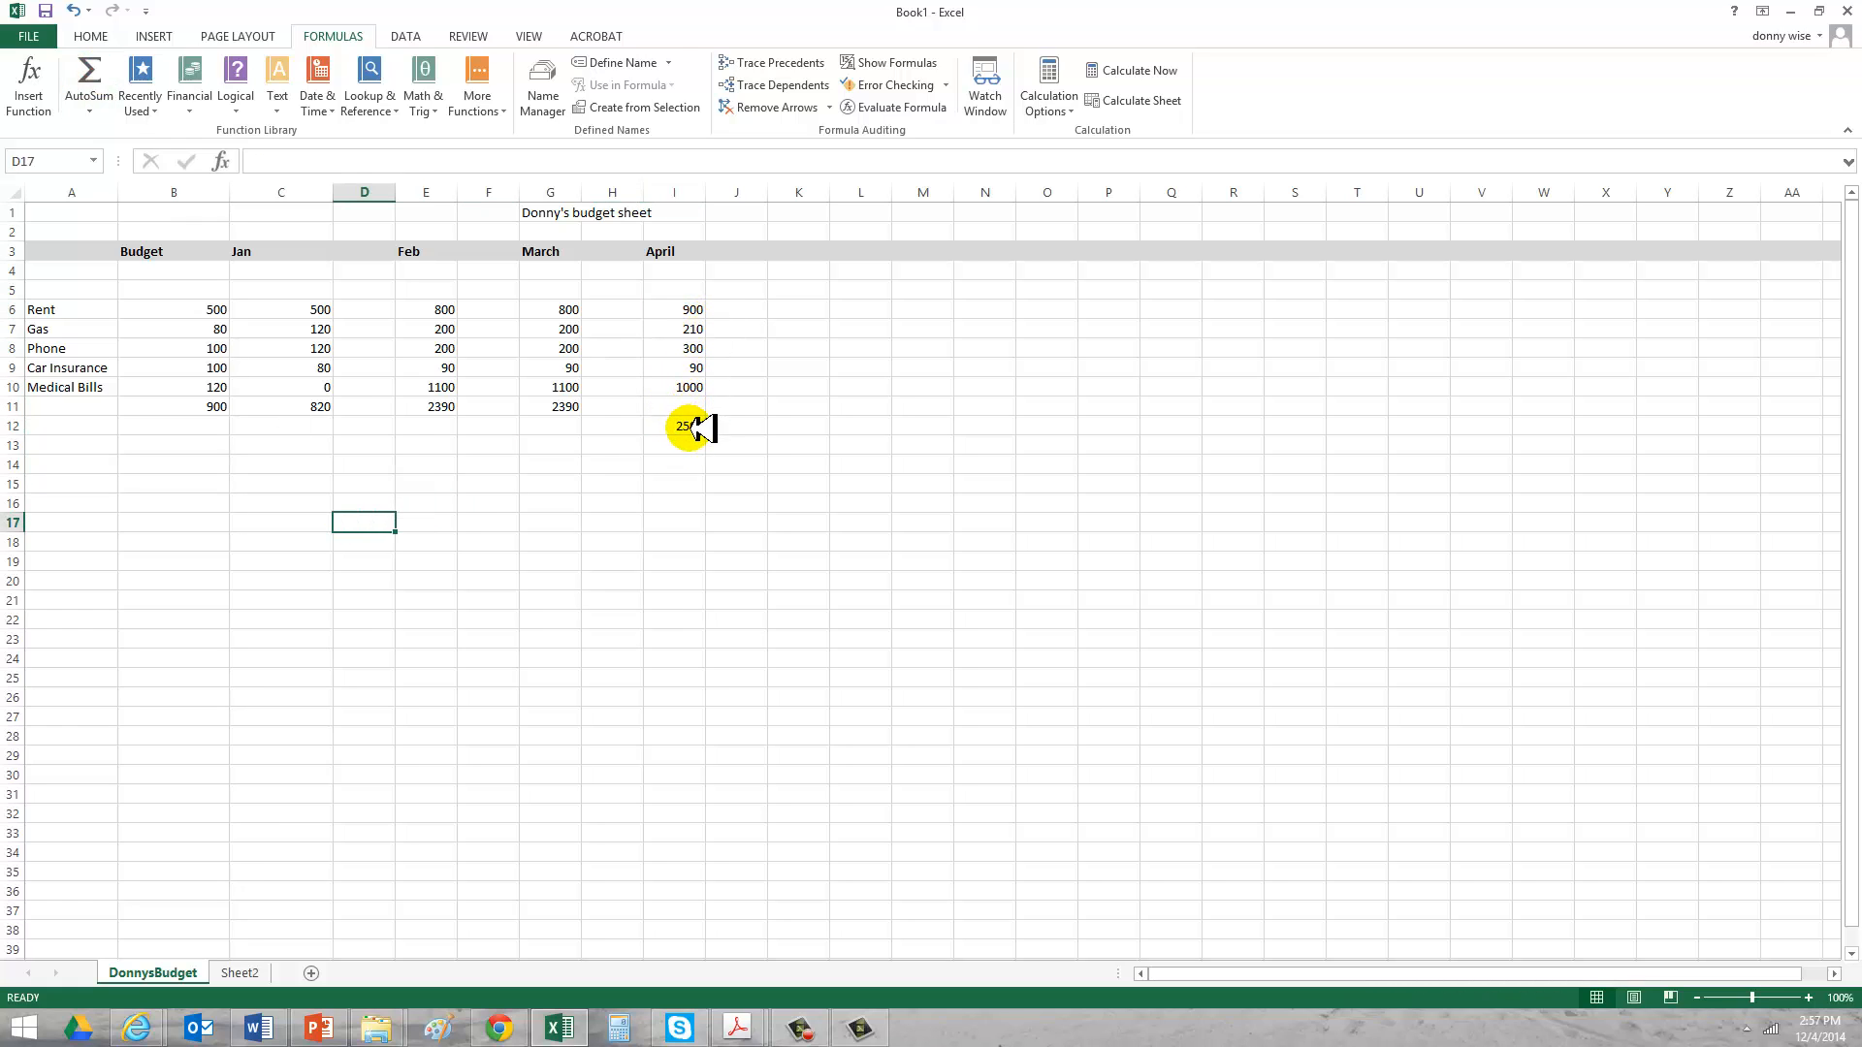
left_click_drag(697, 306, 696, 384)
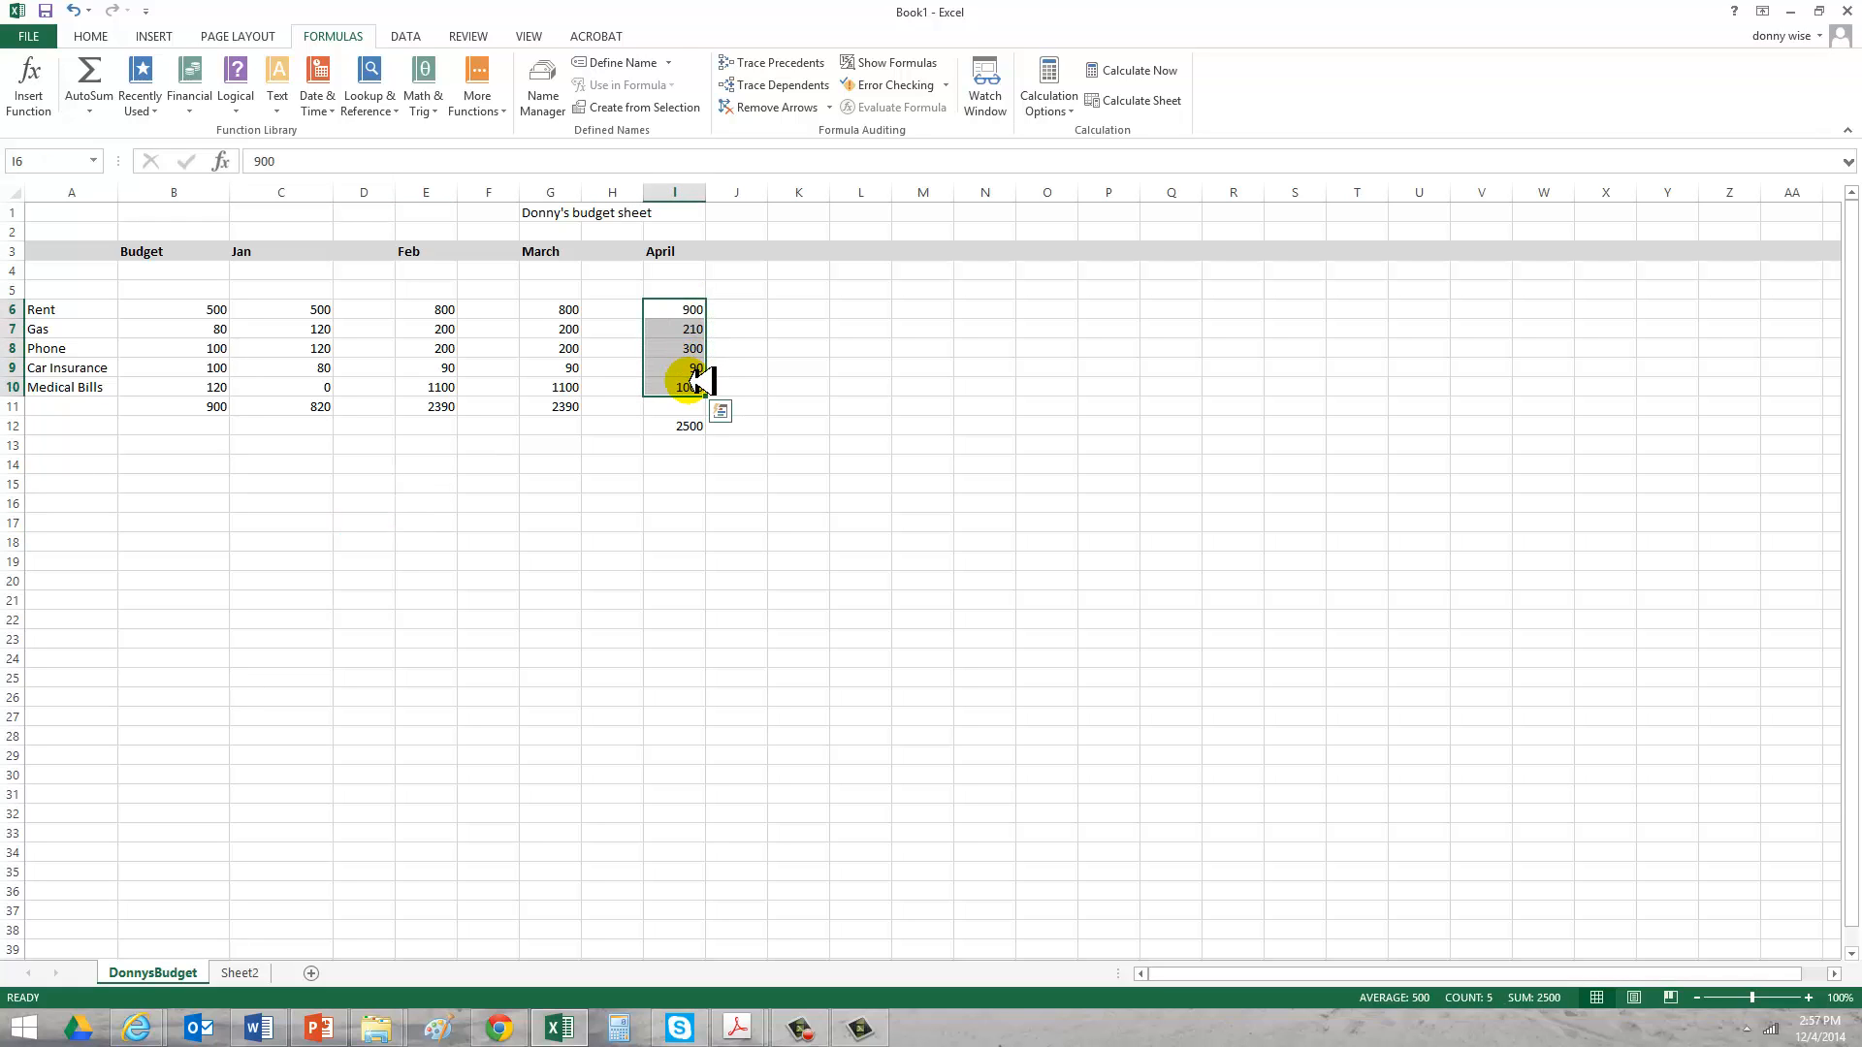
left_click(90, 76)
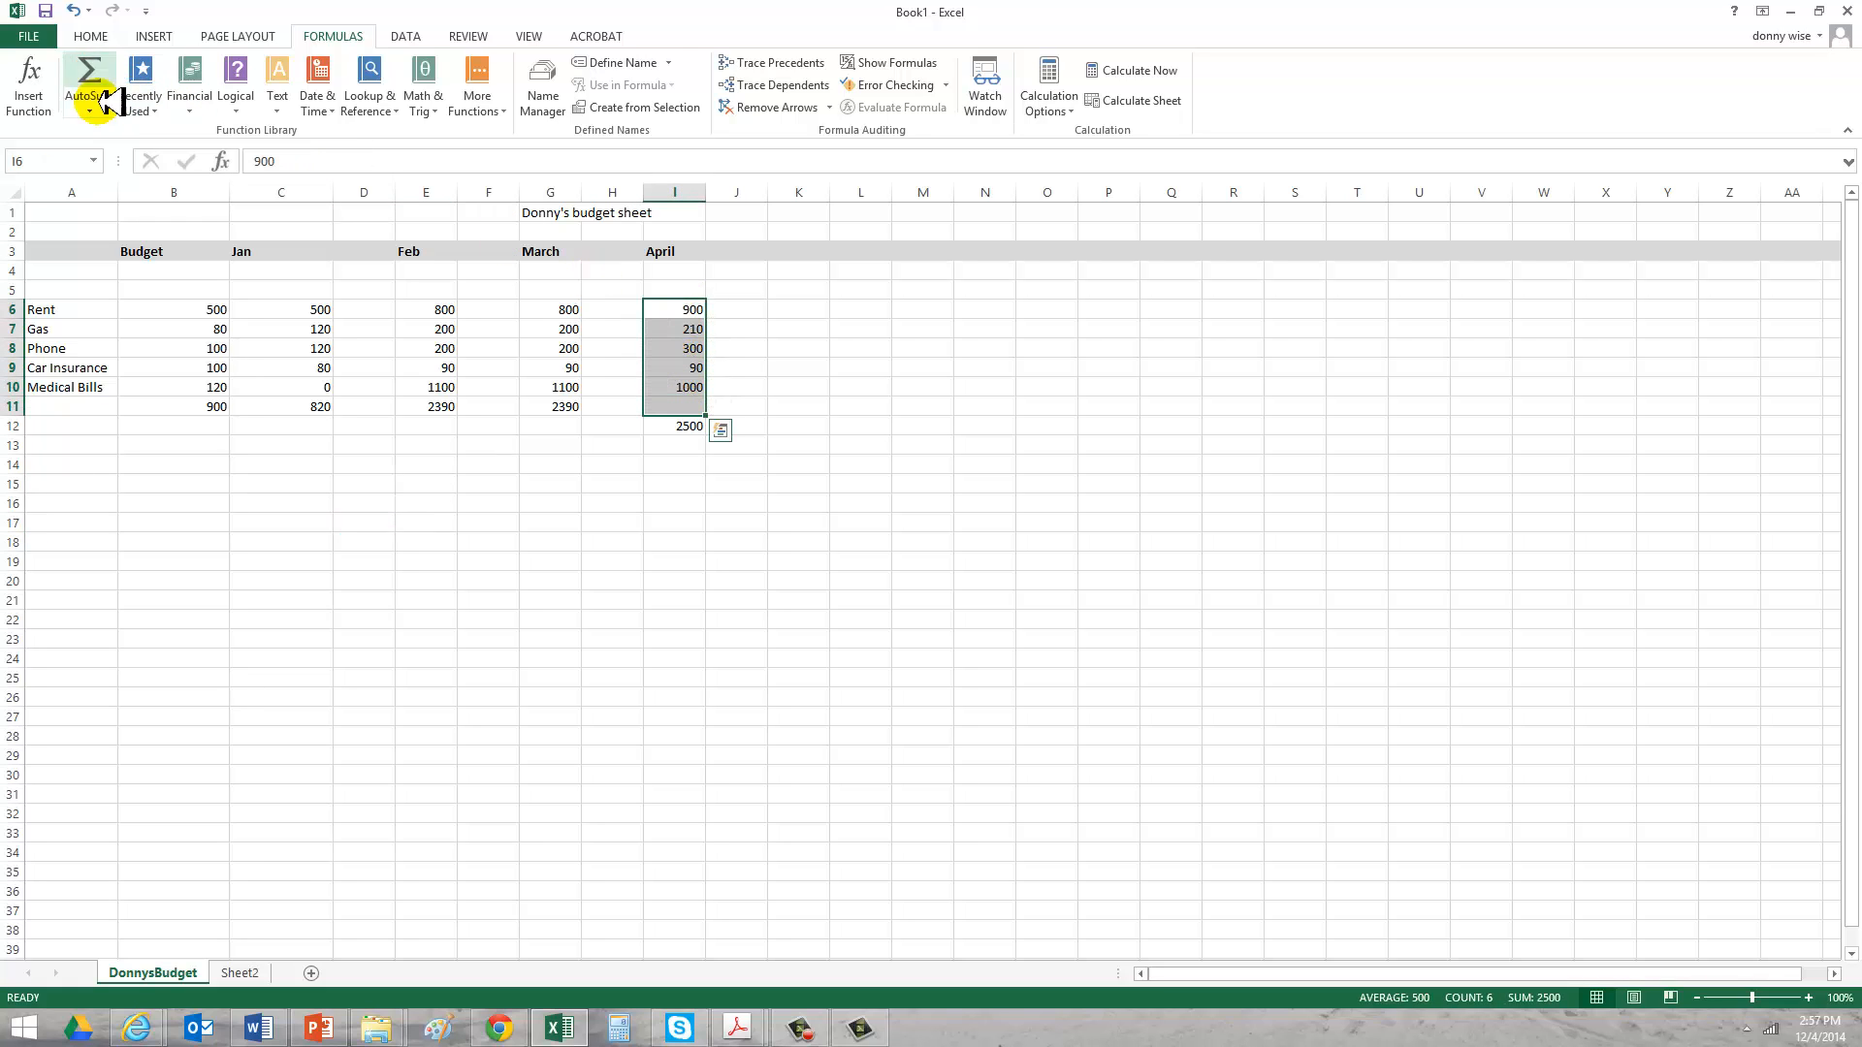
Delete the misplaced April total in I12 and empty cell I11.
left_click(689, 424)
left_click(692, 407)
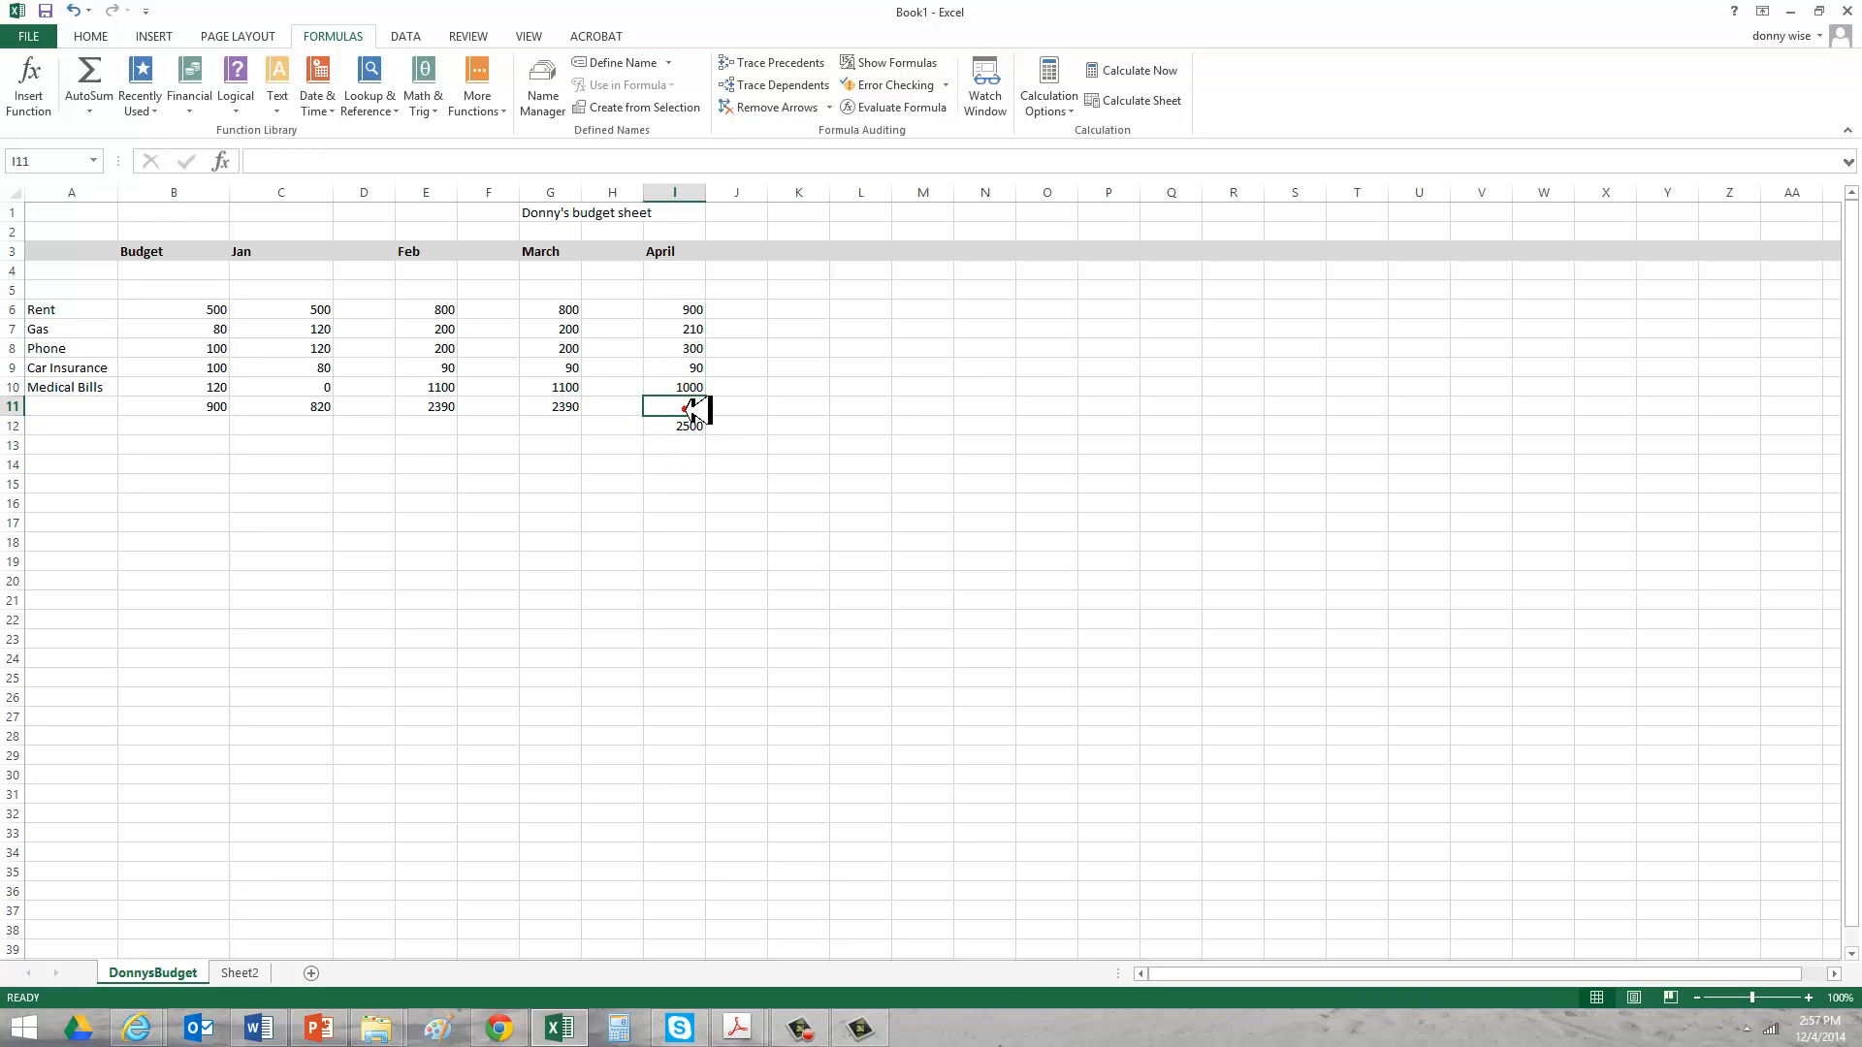
key("BackSpace")
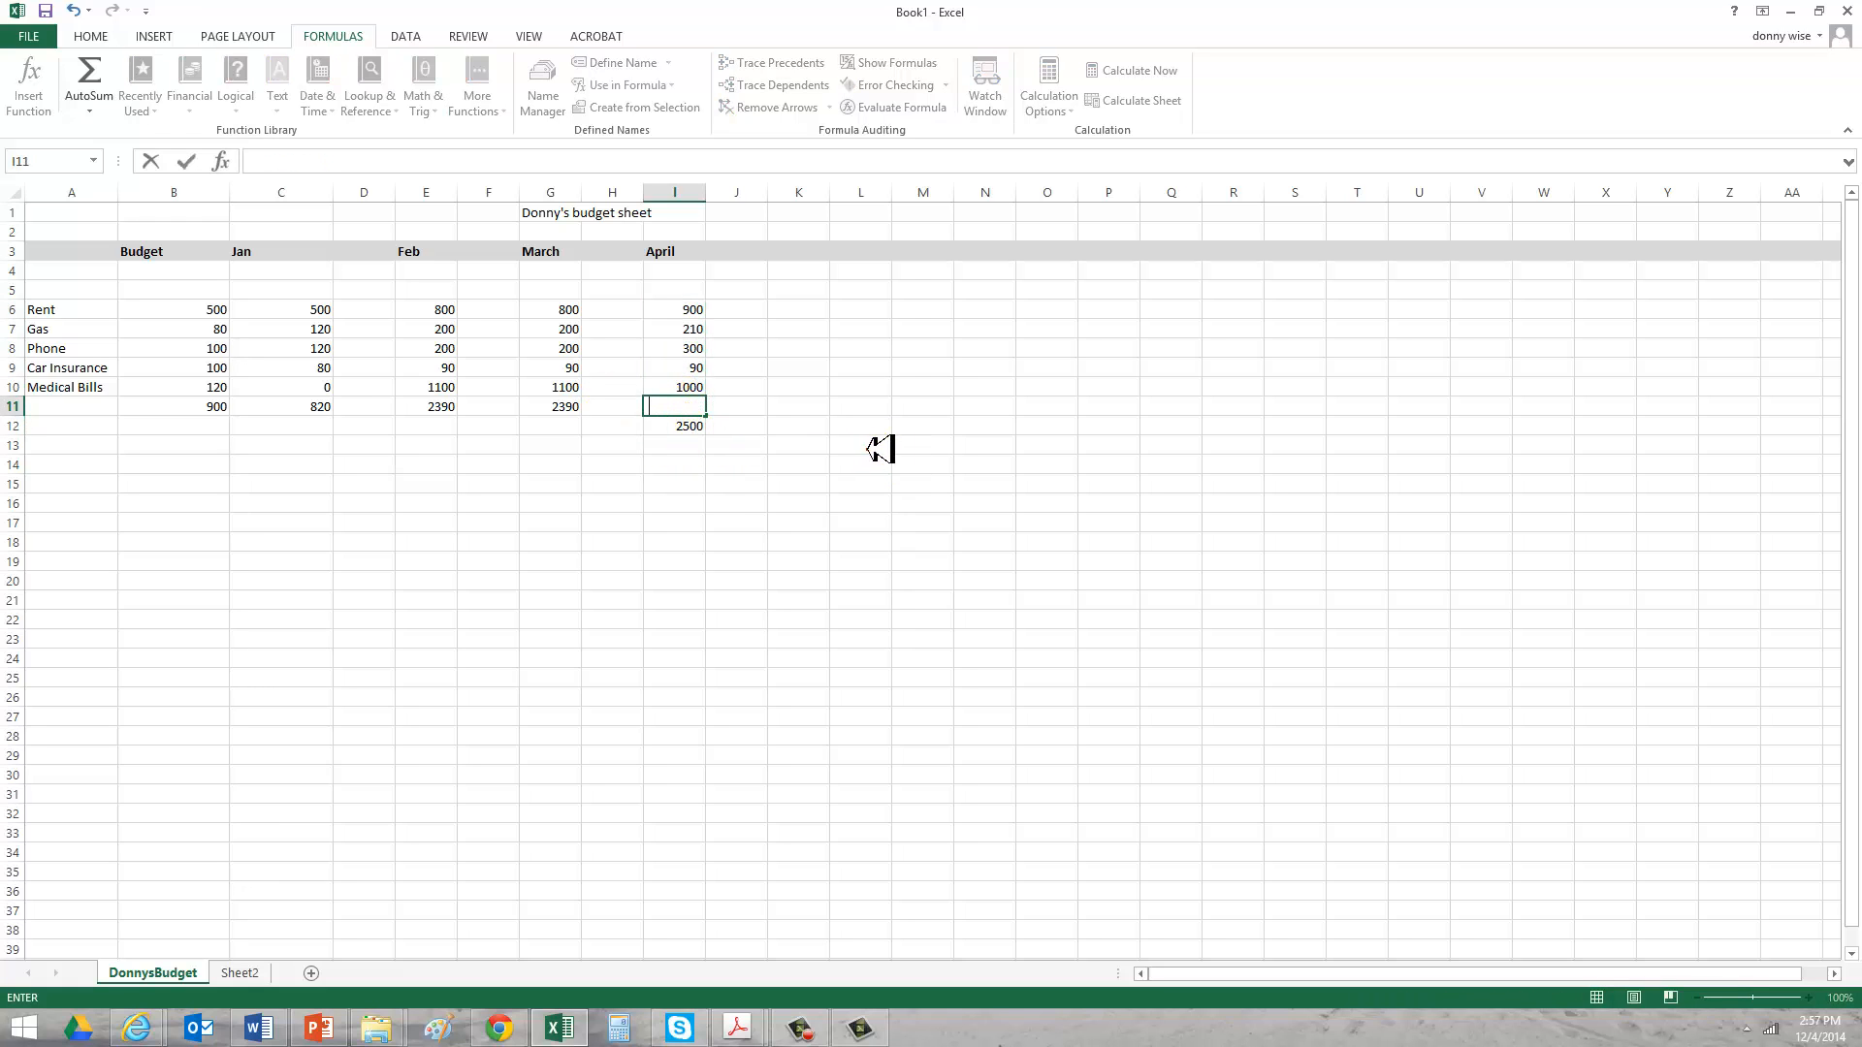
left_click(856, 430)
key("Left")
key("Left")
key("Left")
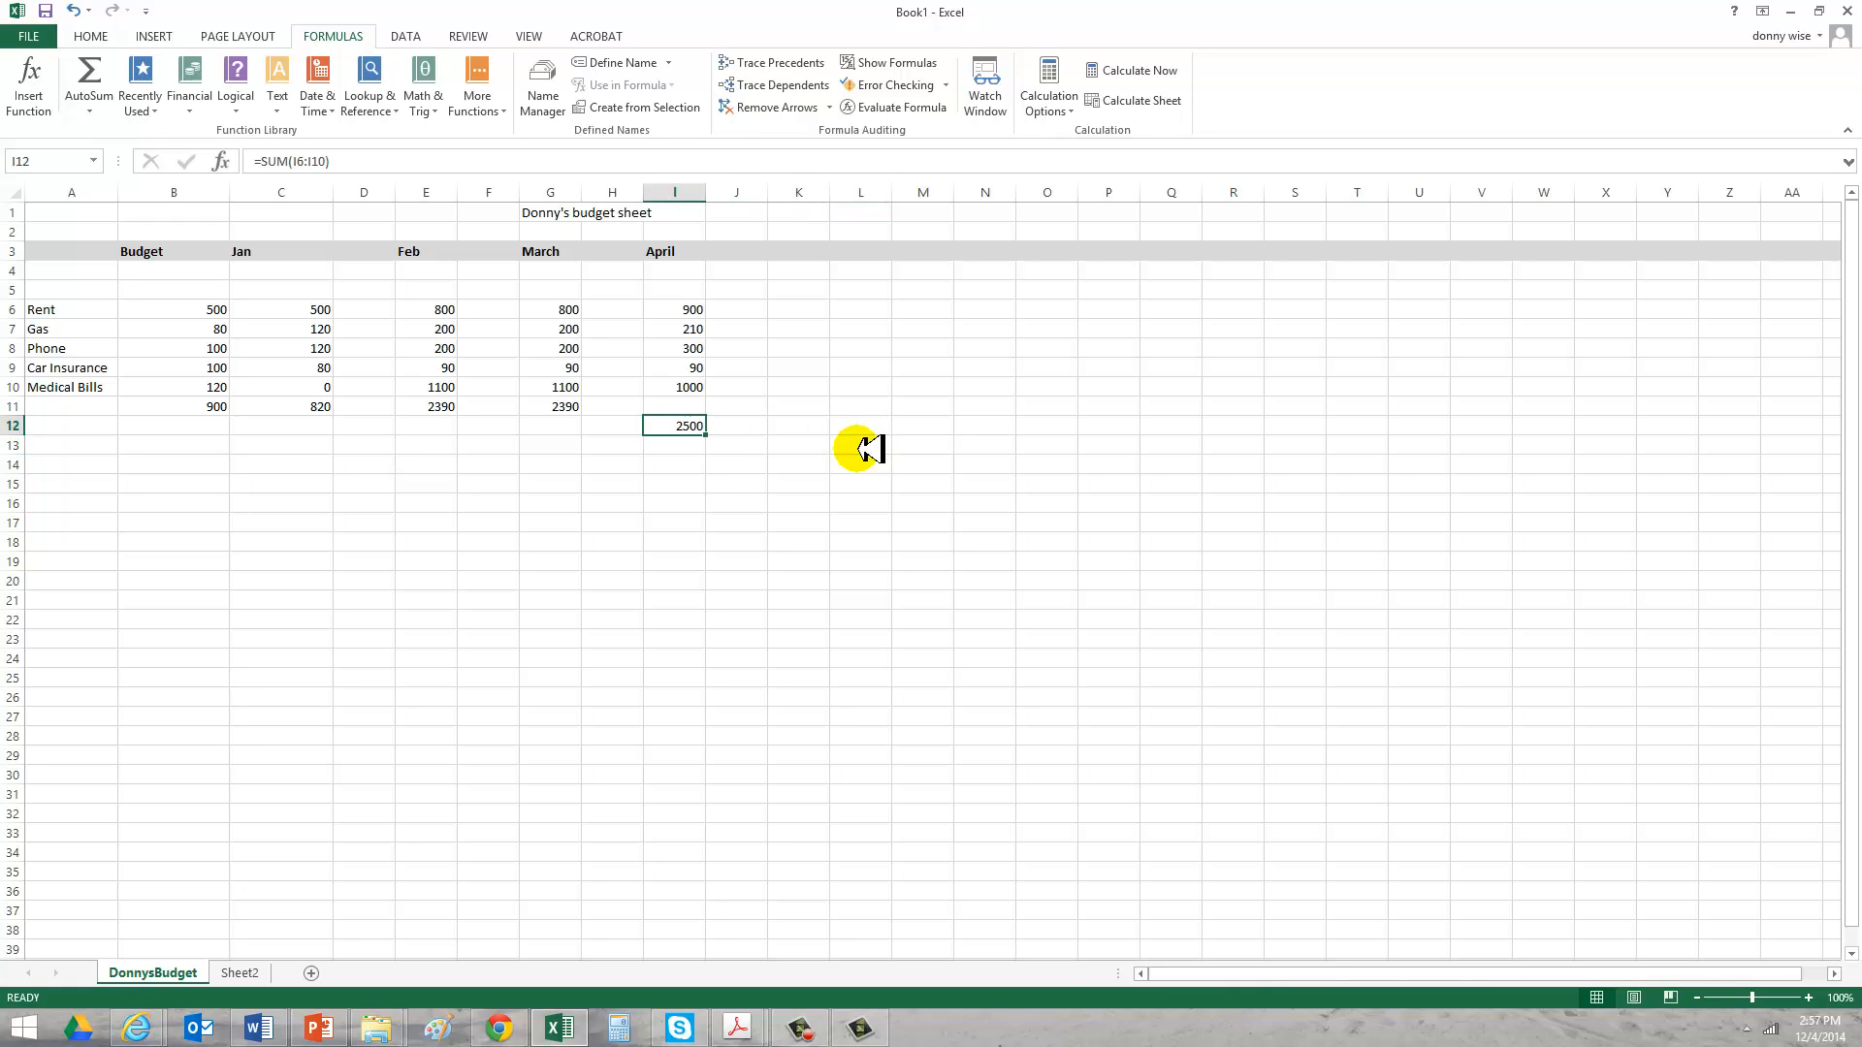
key("BackSpace")
key("Up")
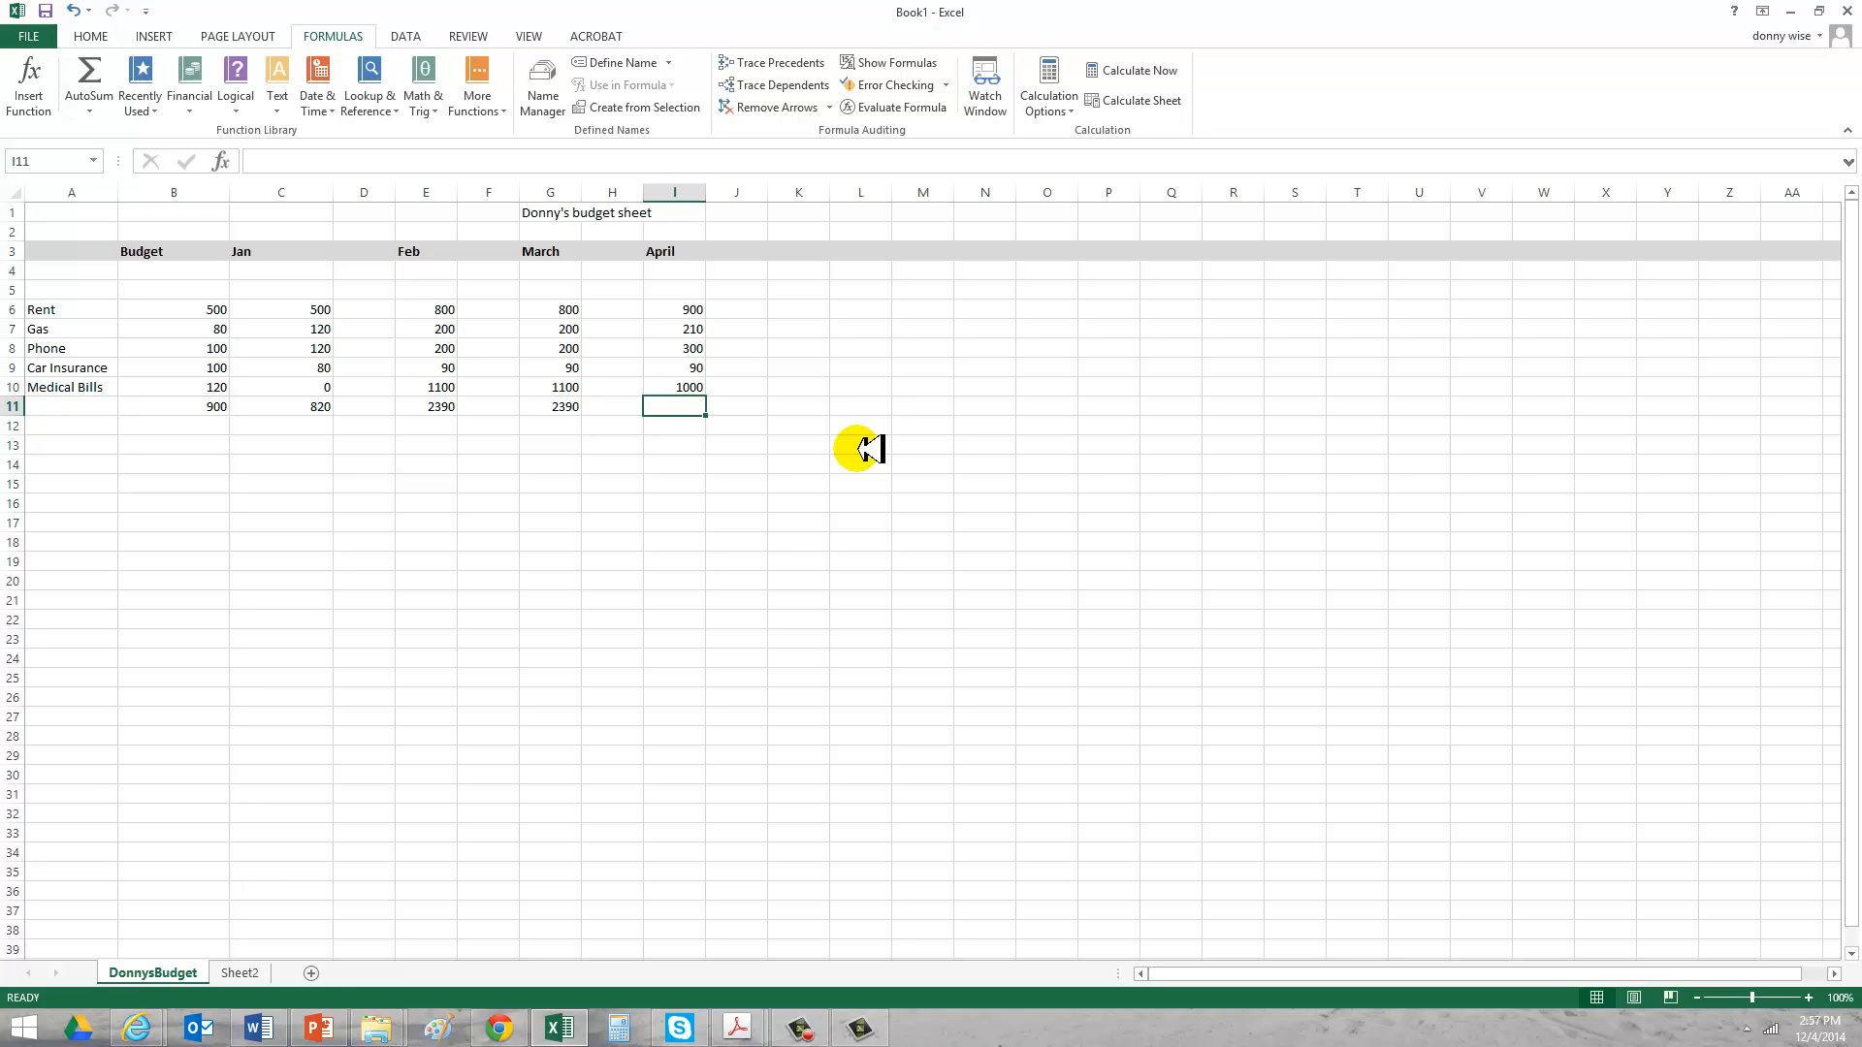
key("Left")
key("Right")
key("BackSpace")
key("BackSpace")
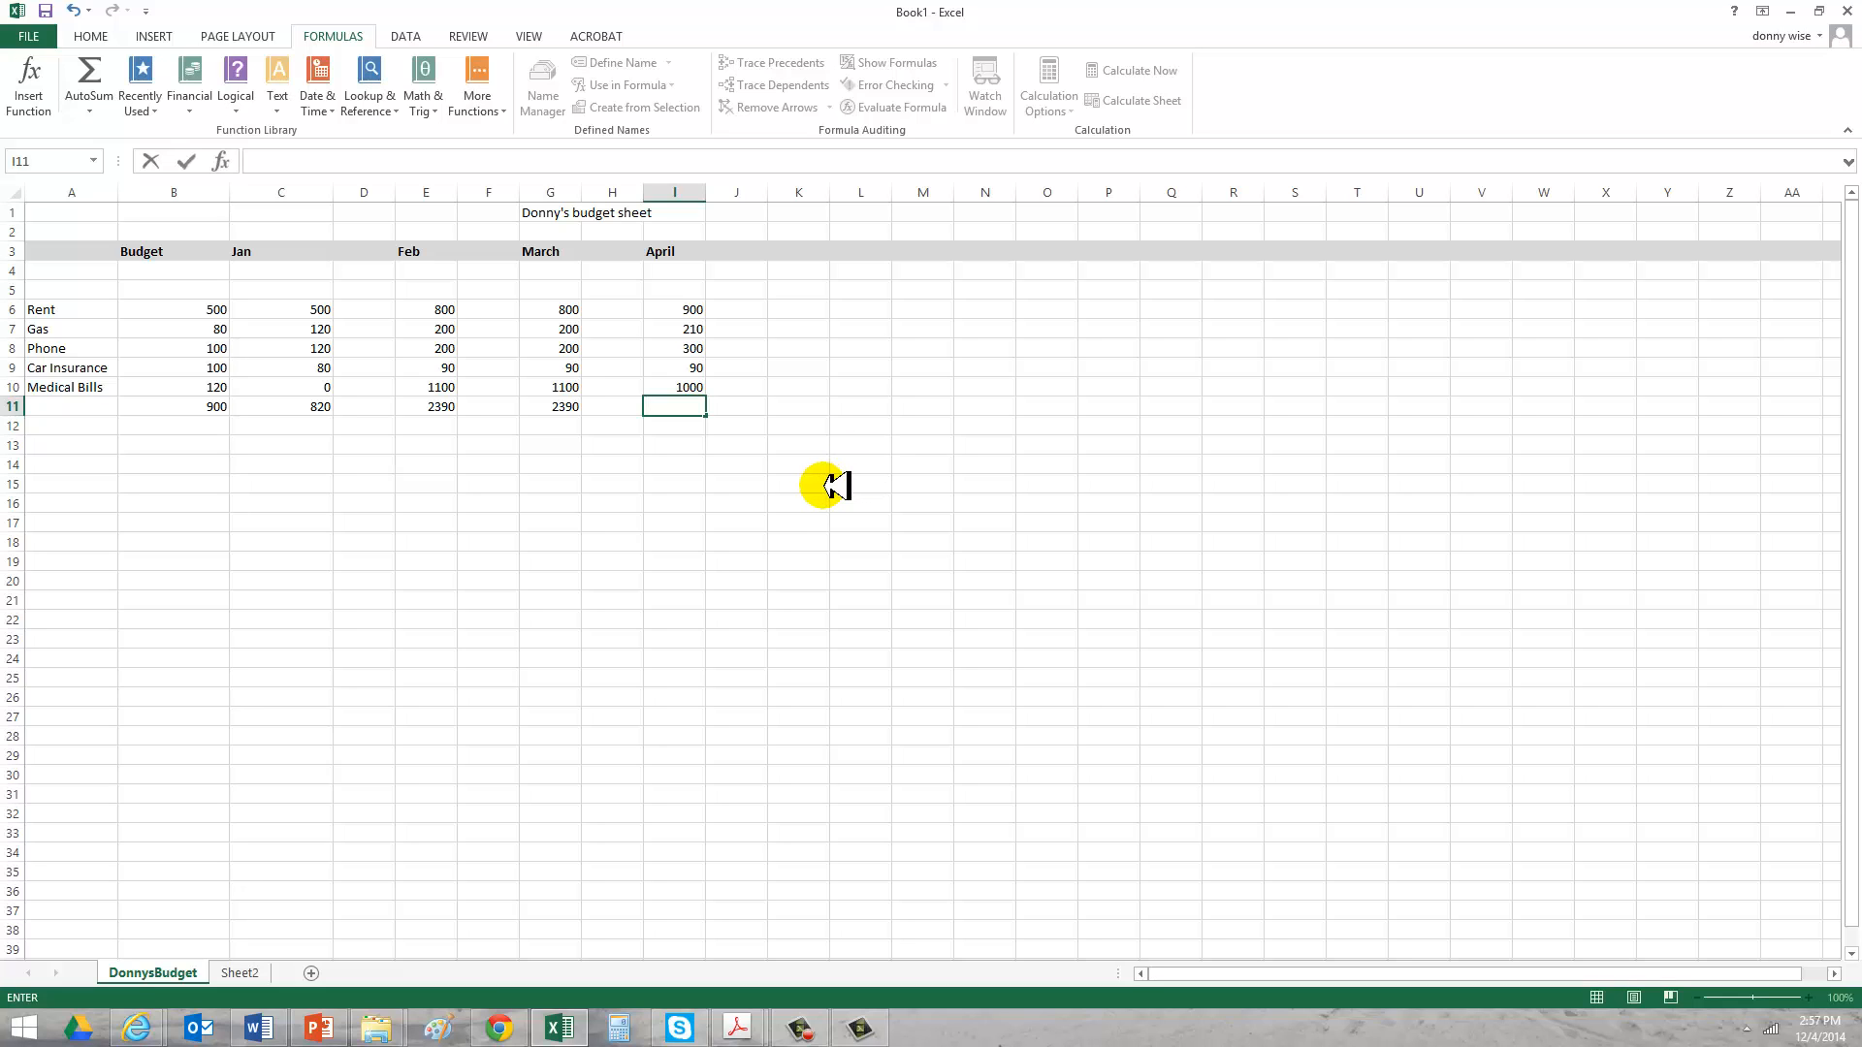
Total the April amounts in I6:I10 with AutoSum so the sum goes in I11.
left_click(820, 484)
left_click_drag(696, 306, 694, 380)
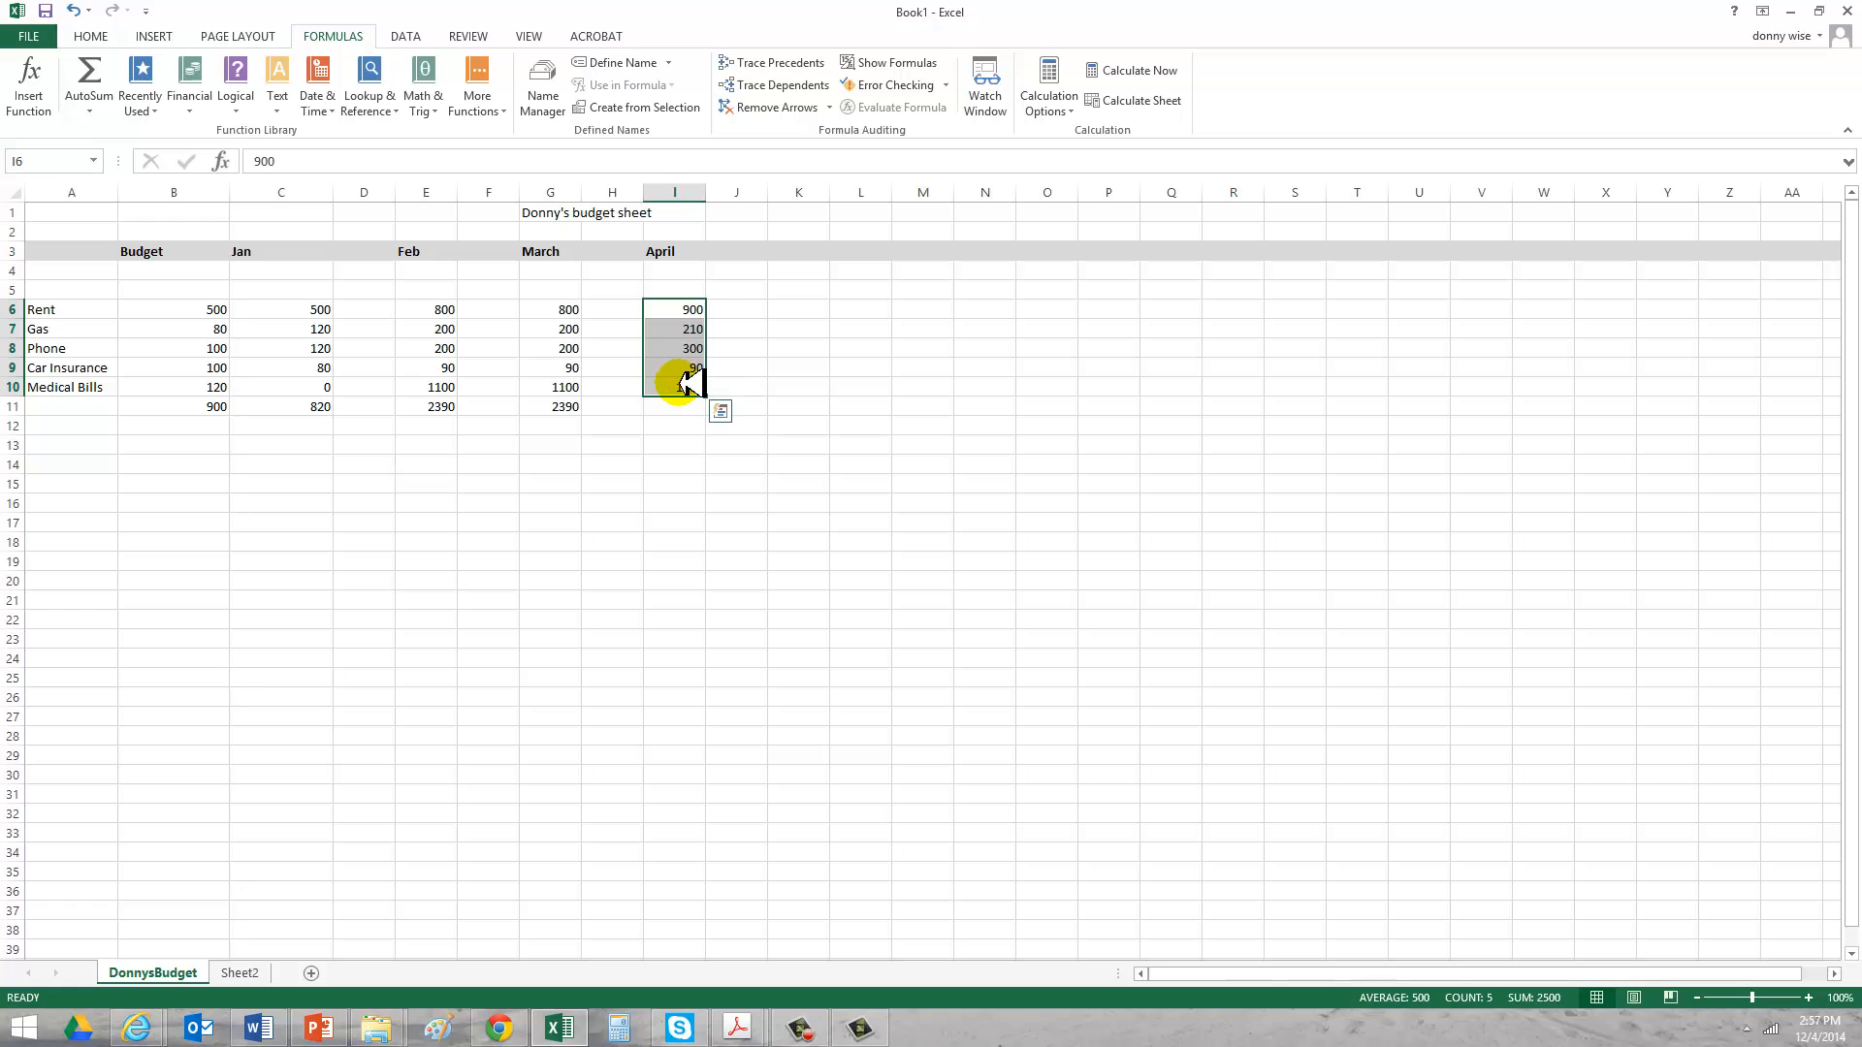
left_click(97, 77)
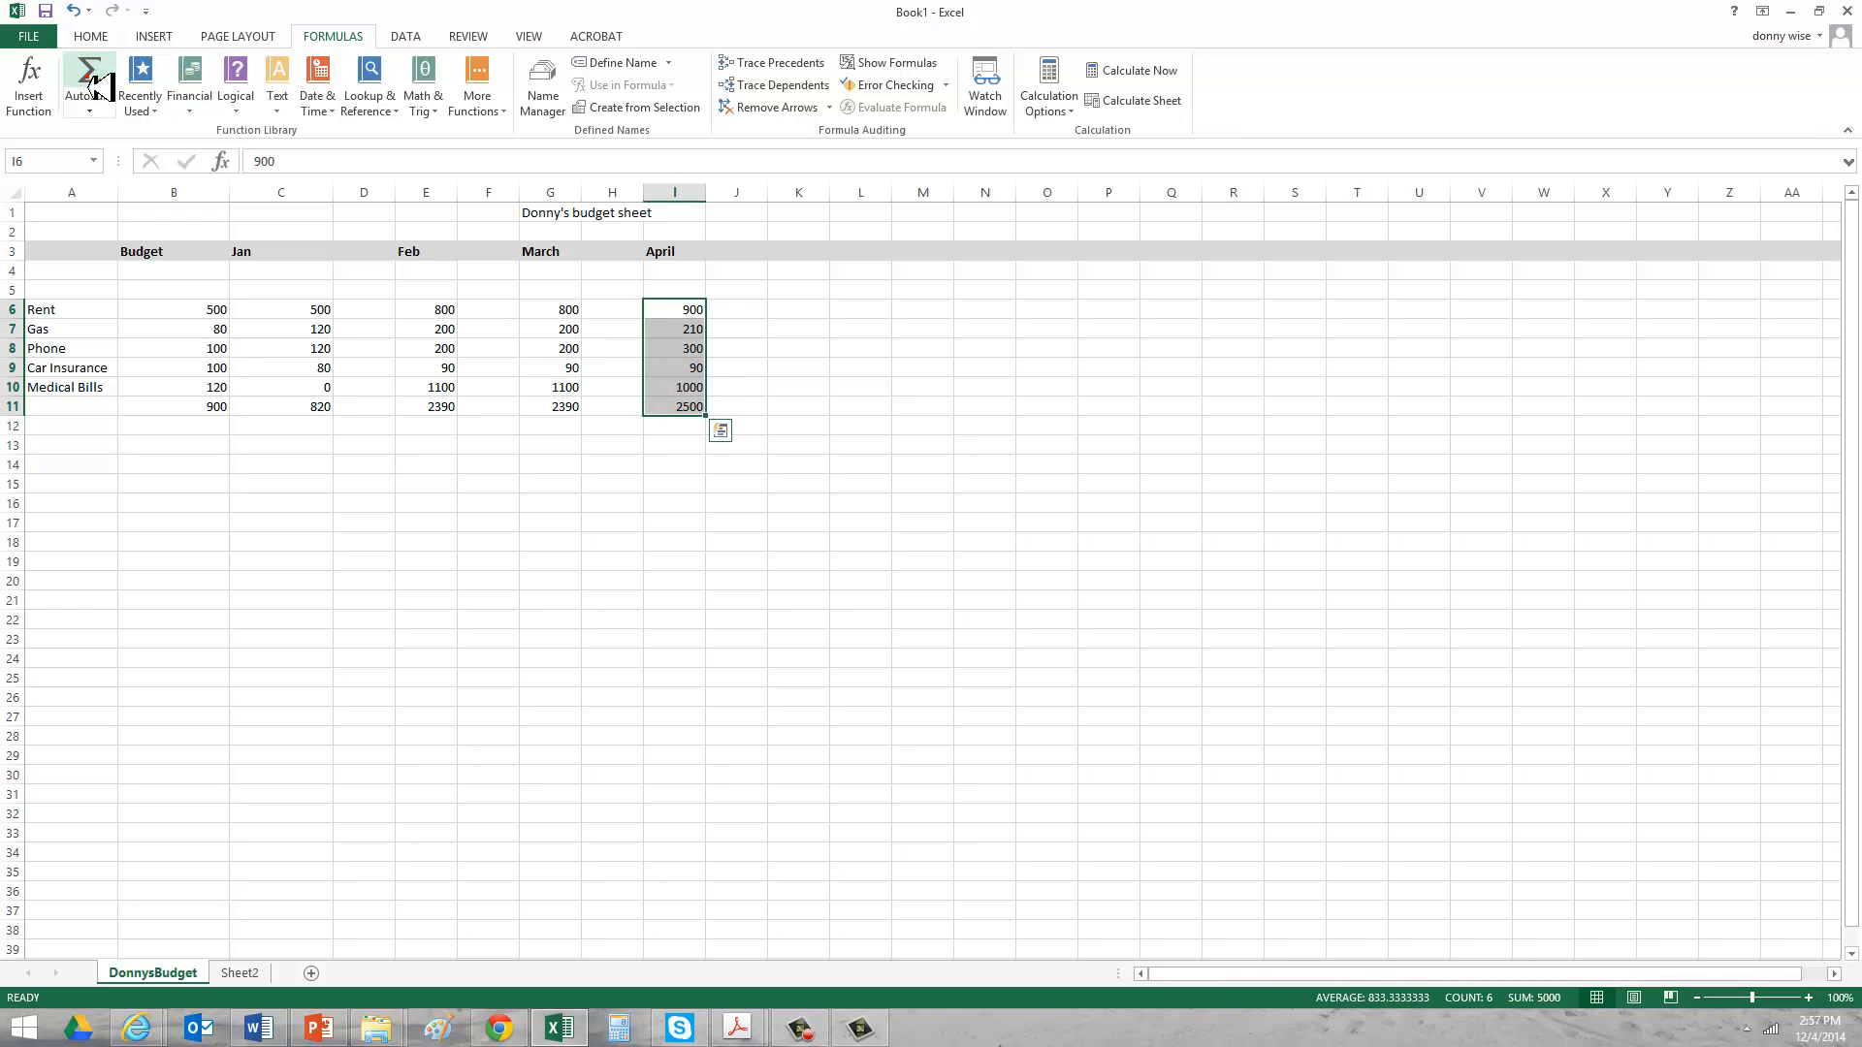
left_click(685, 496)
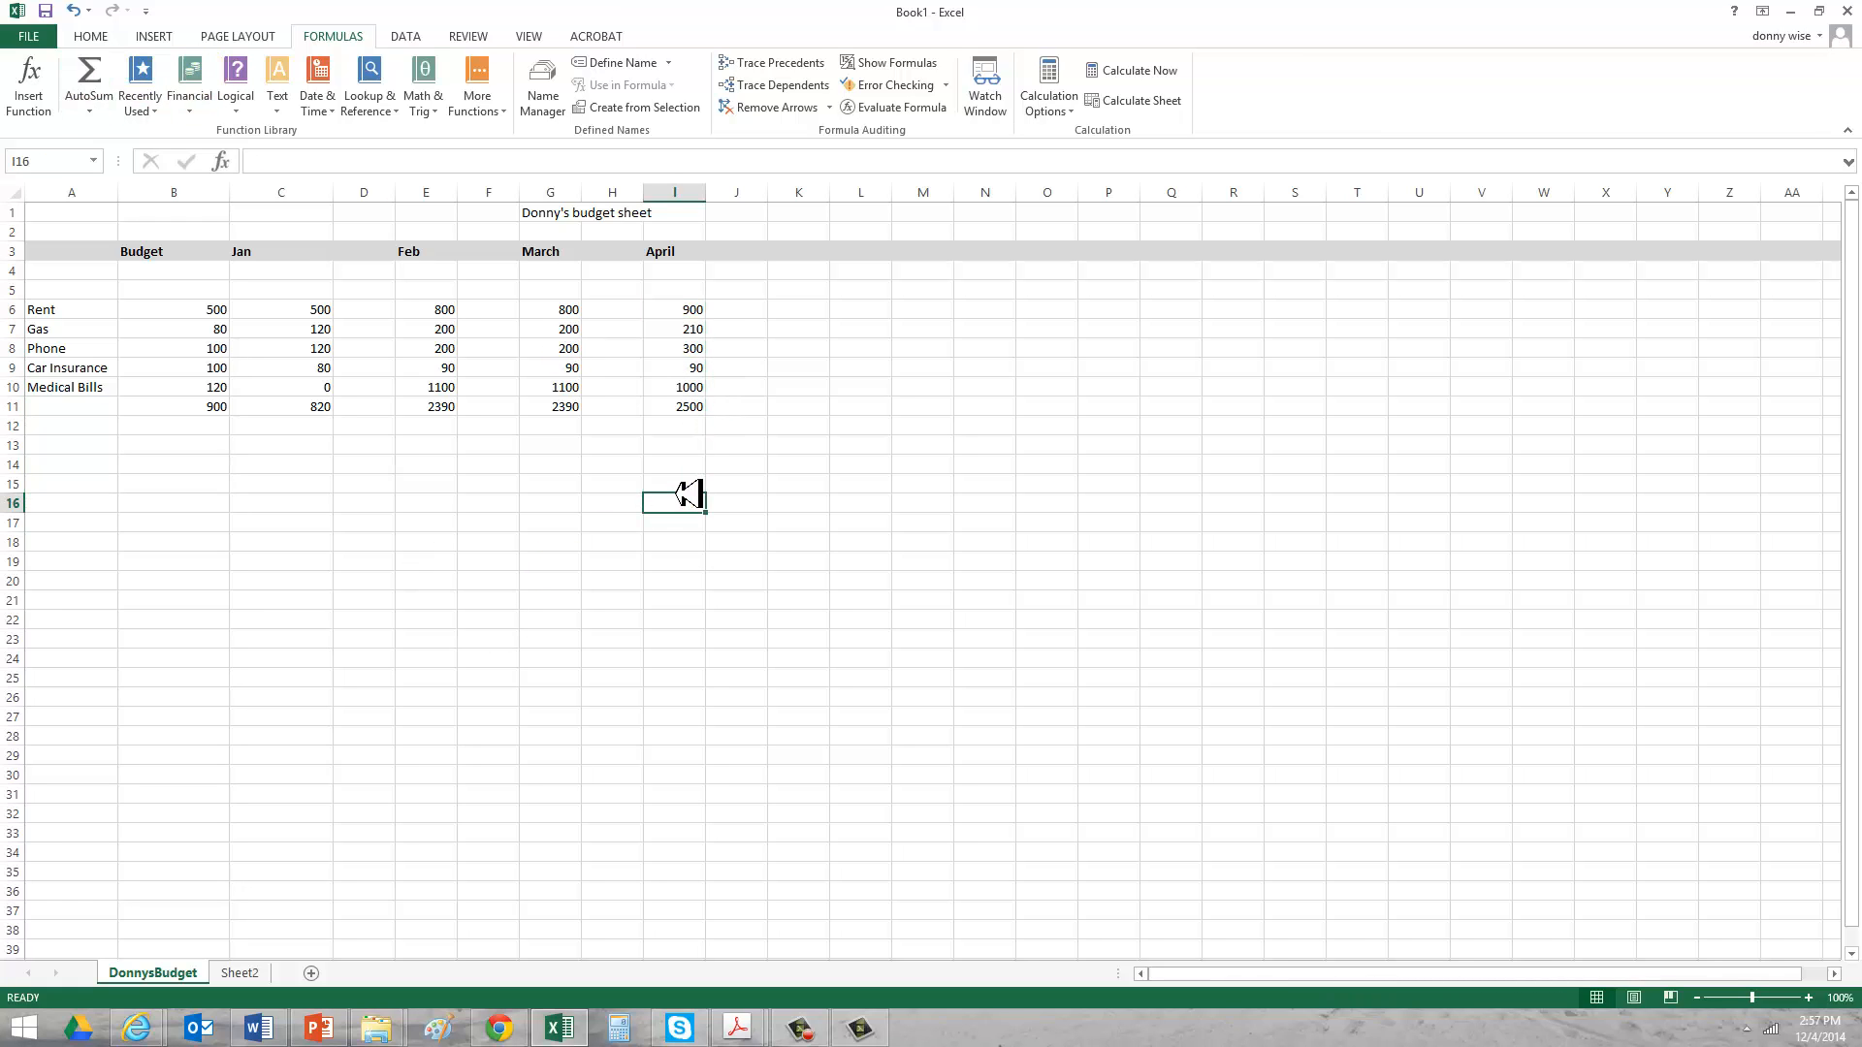
left_click(685, 495)
Enter the labels Jan, Feb, March and April down cells D14 to D17.
left_click(373, 464)
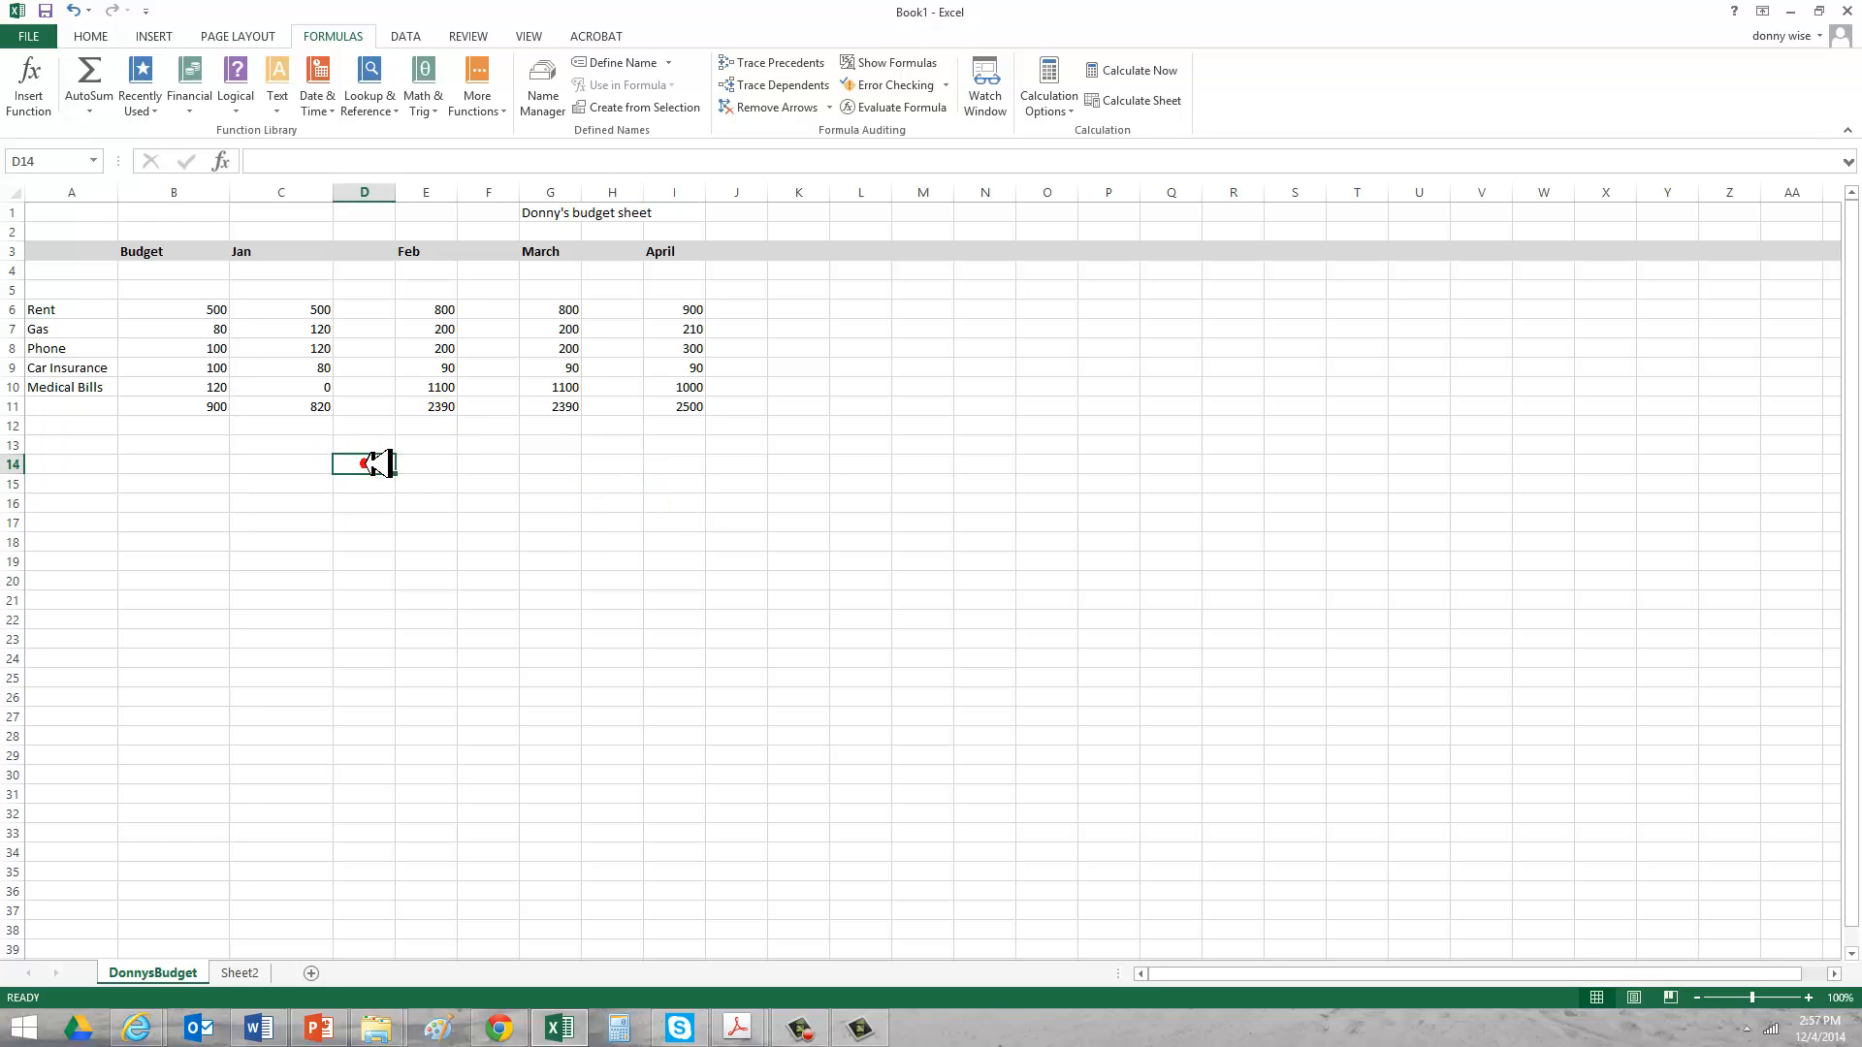
left_click(374, 463)
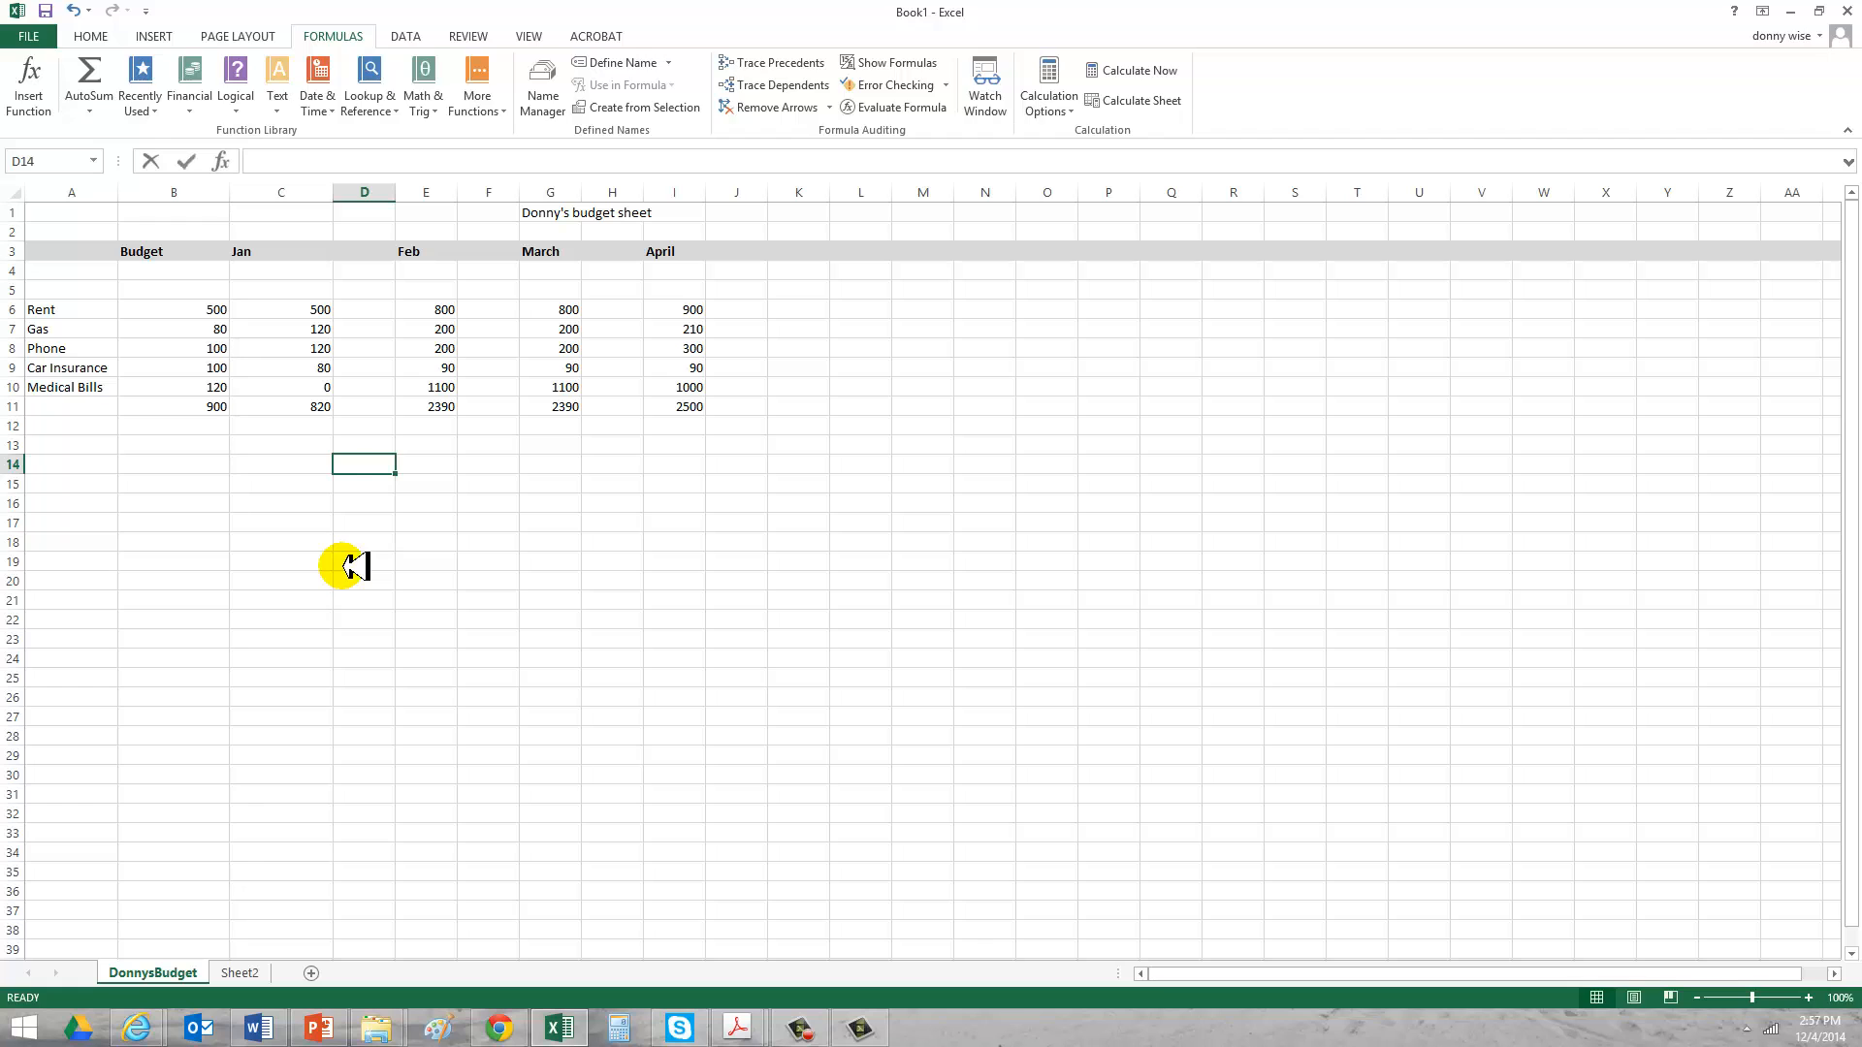
type("Jan")
key("Return")
type("Feb")
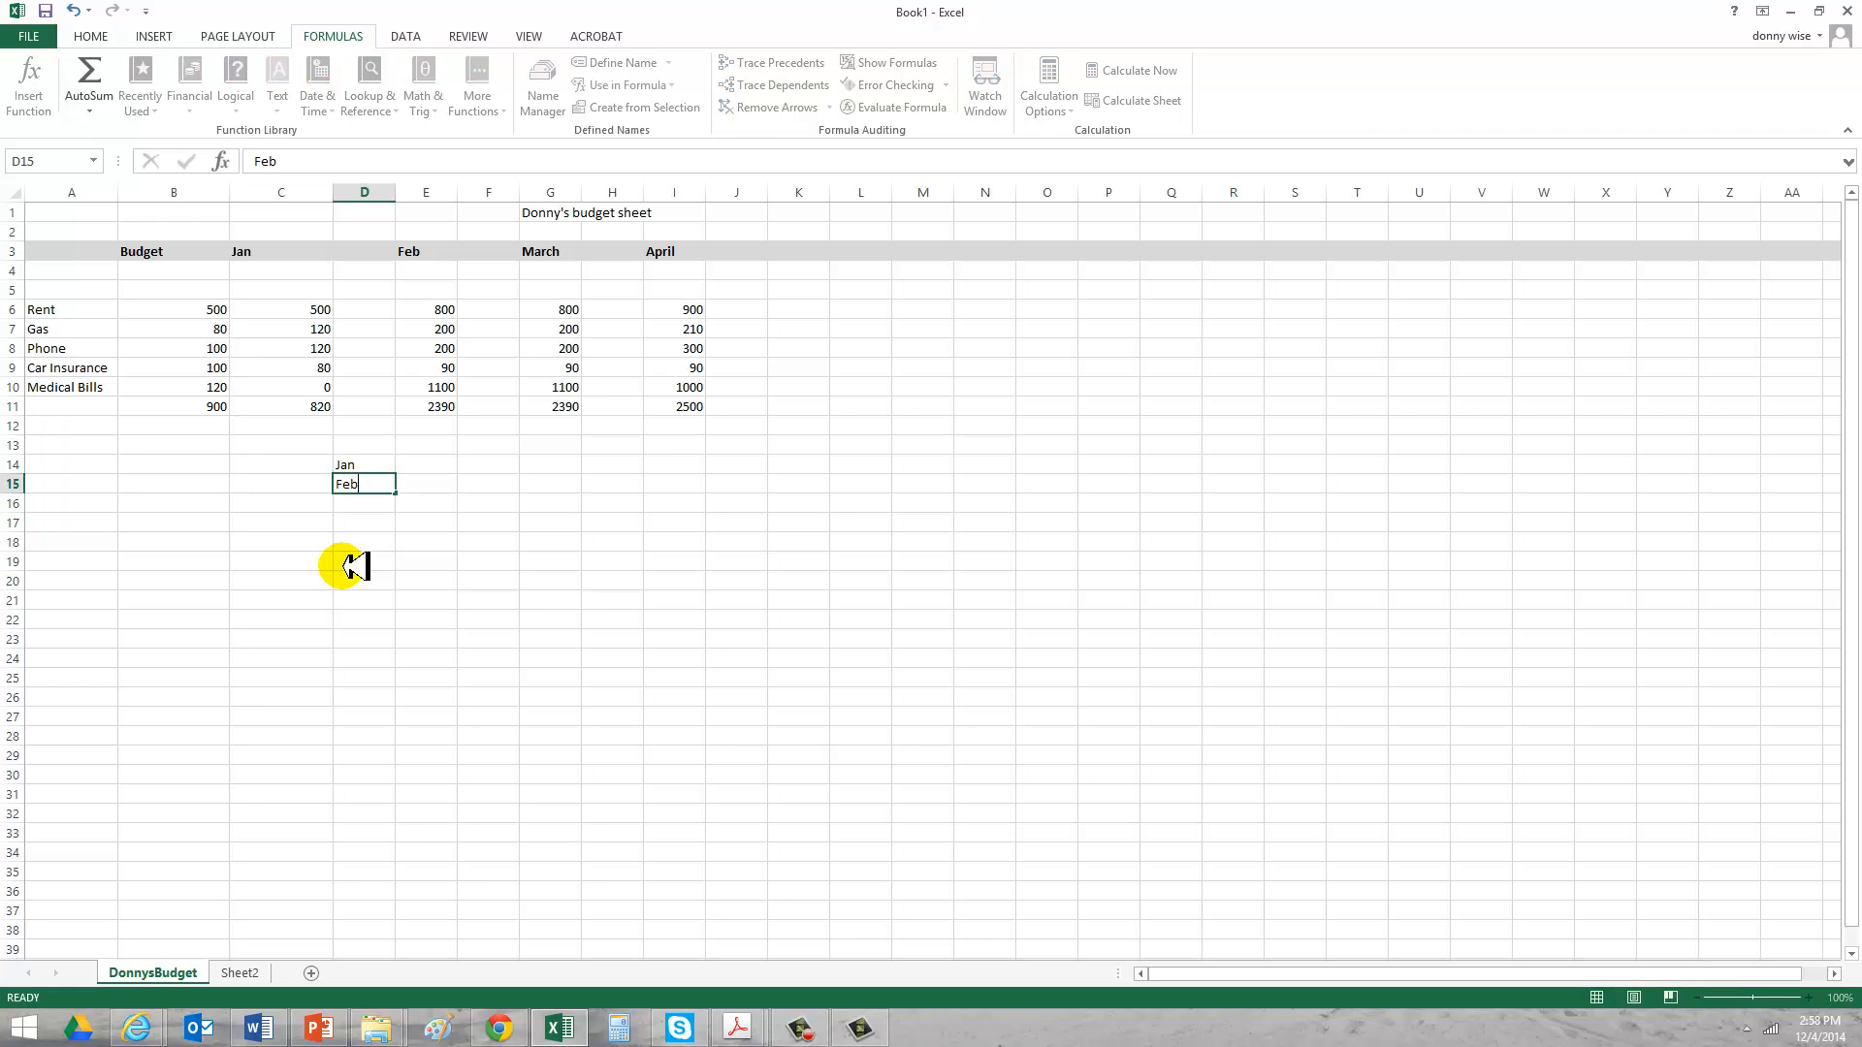
key("Return")
type("March")
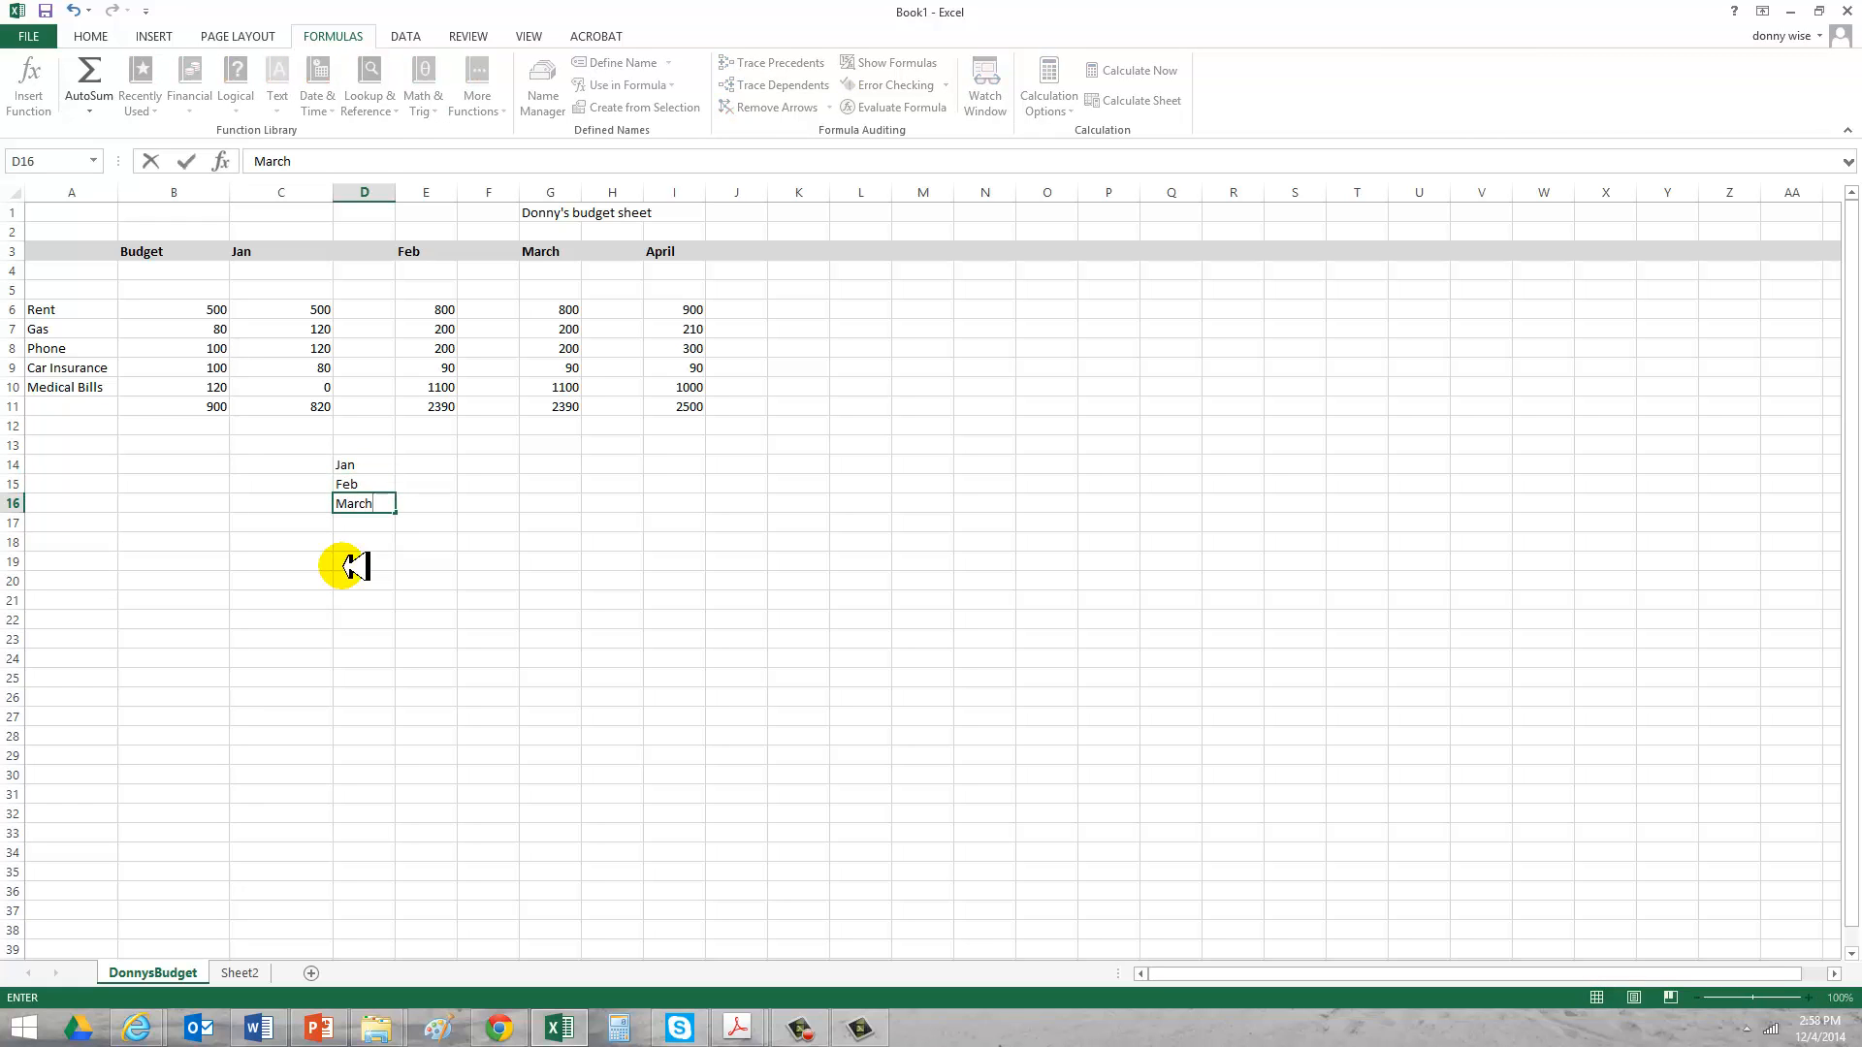
key("Return")
type("April")
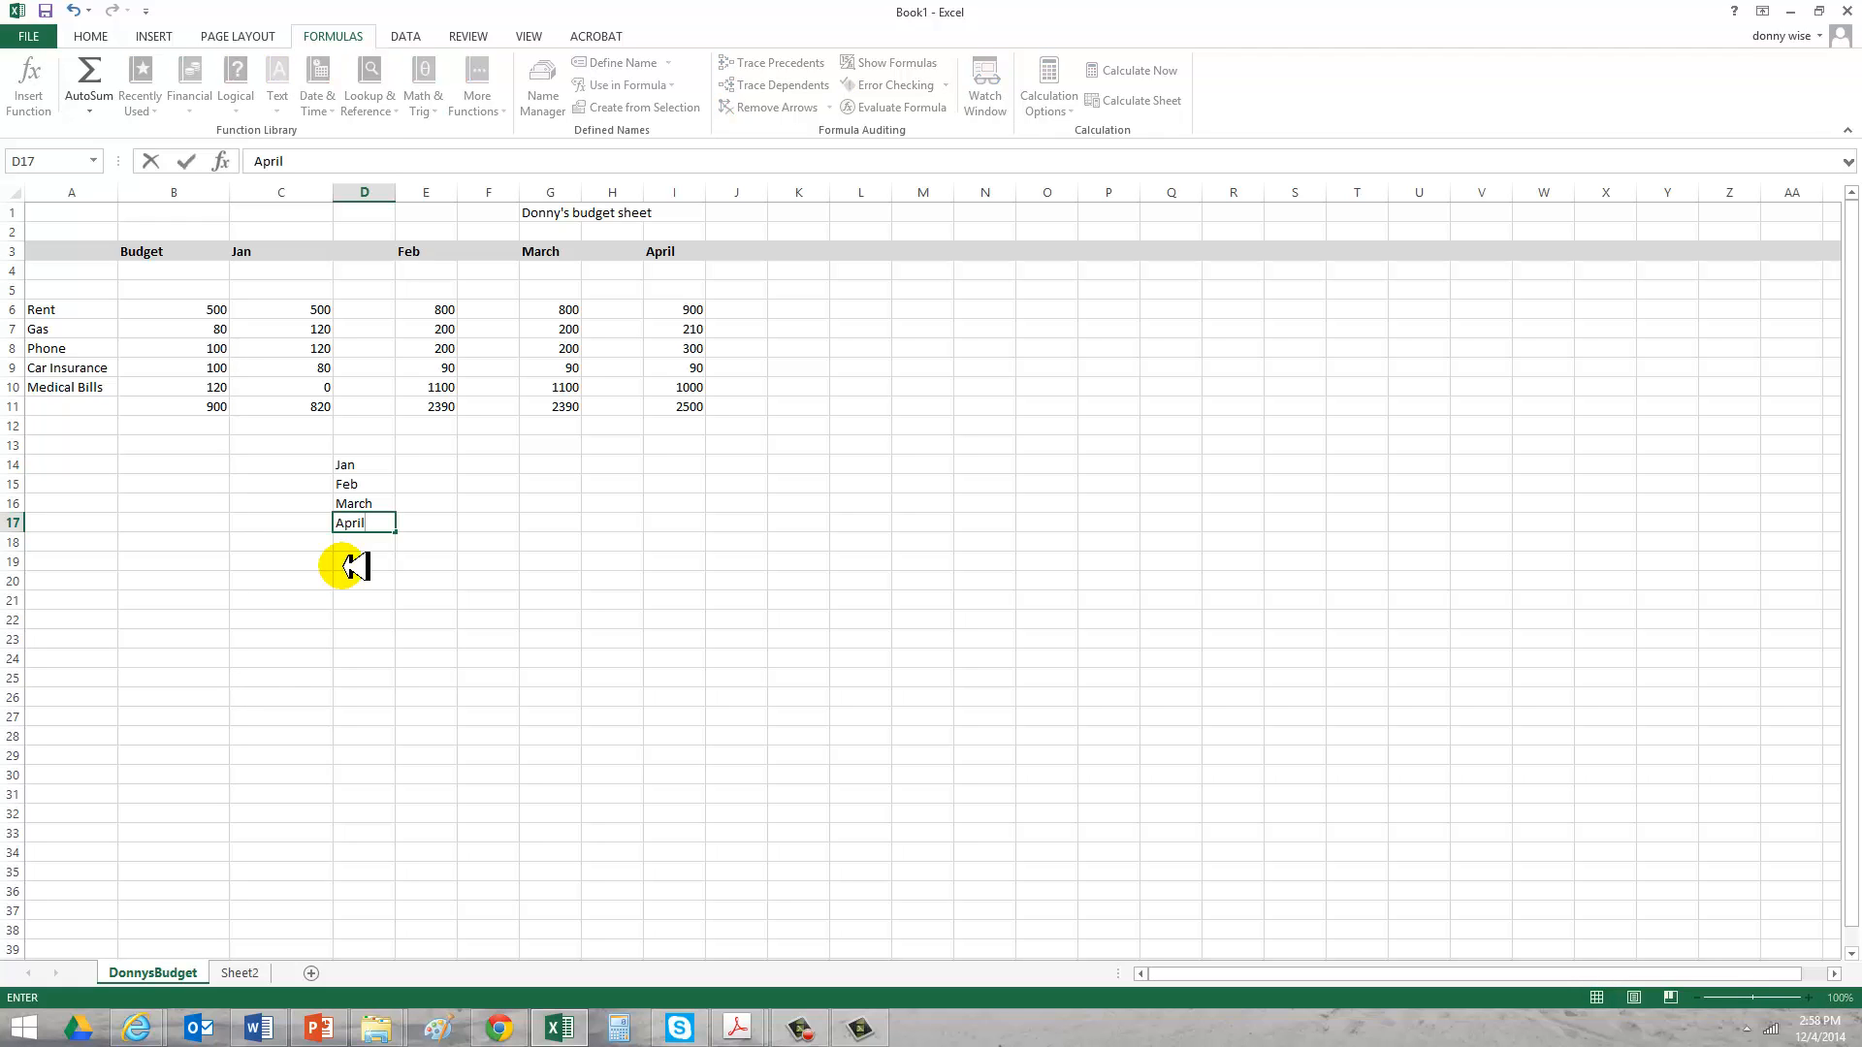
Enter the monthly totals 820, 2390, 2390 and 2500 beside the month labels in E14 to E17.
key("Up")
key("Up")
key("Up")
key("Right")
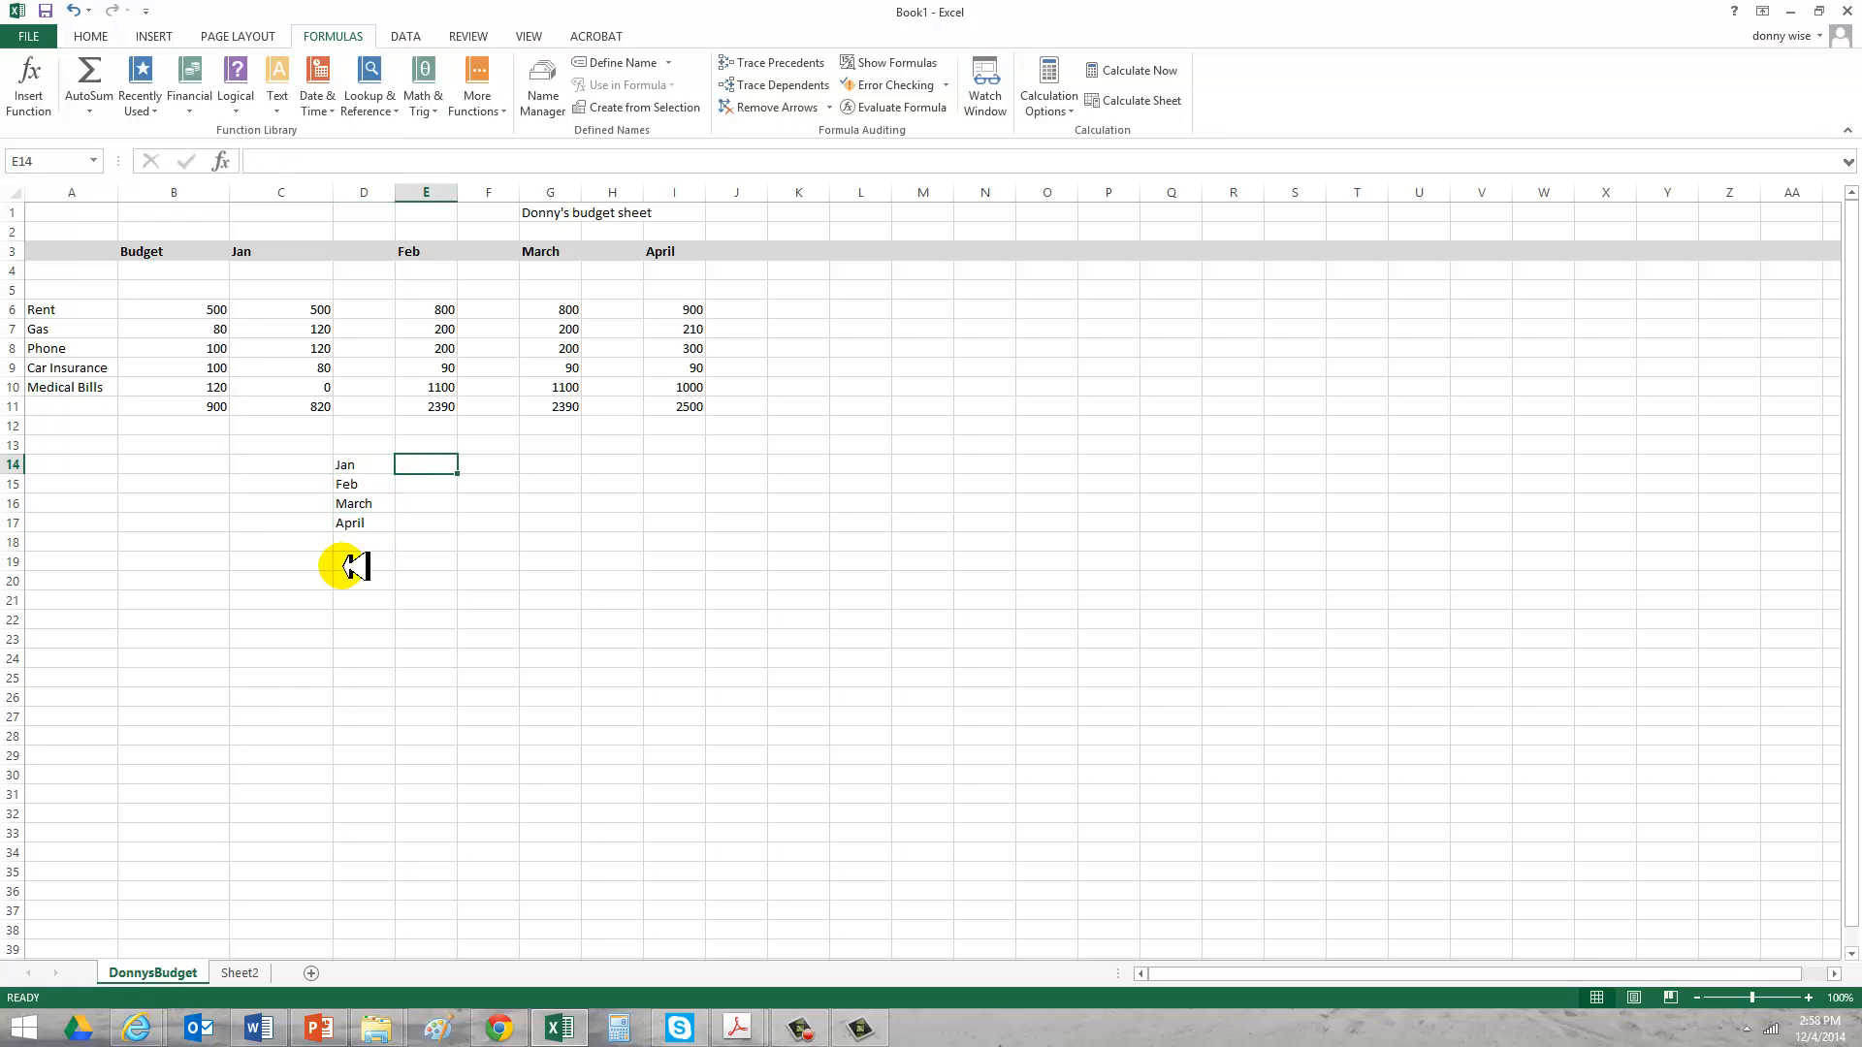
type("=C11")
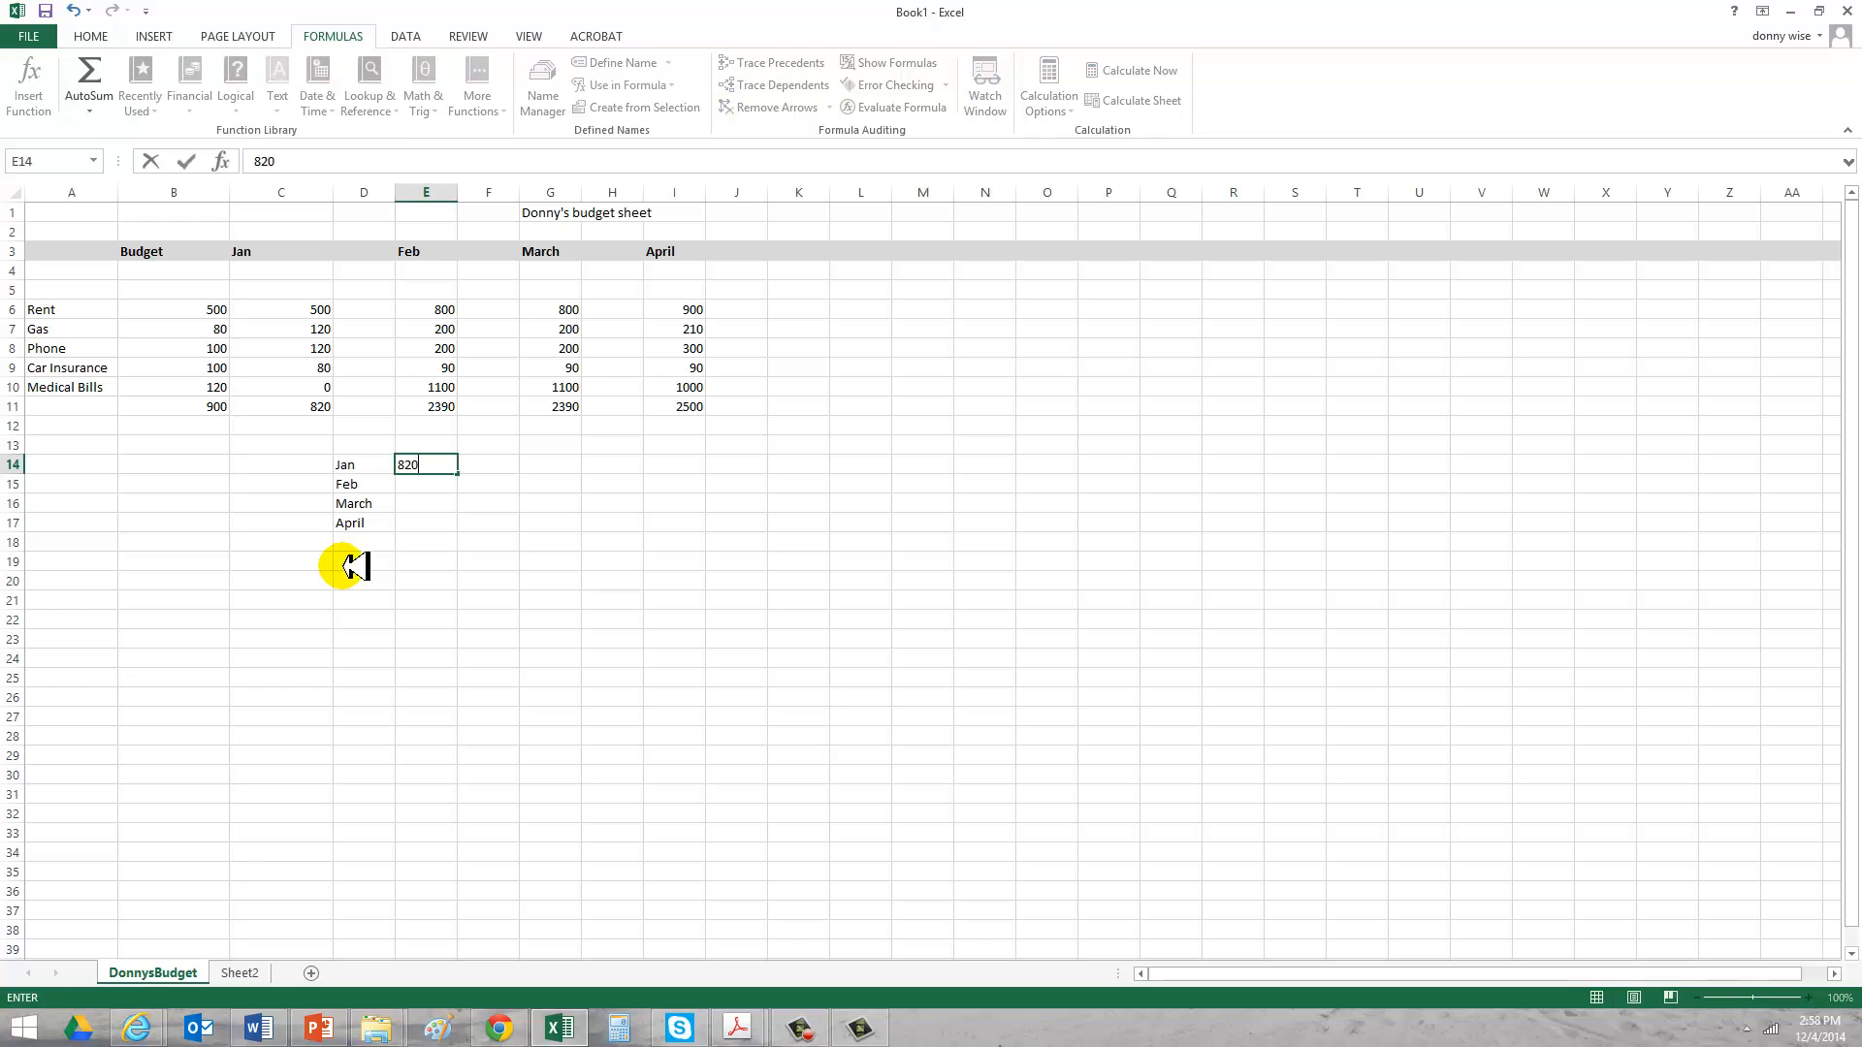
key("Return")
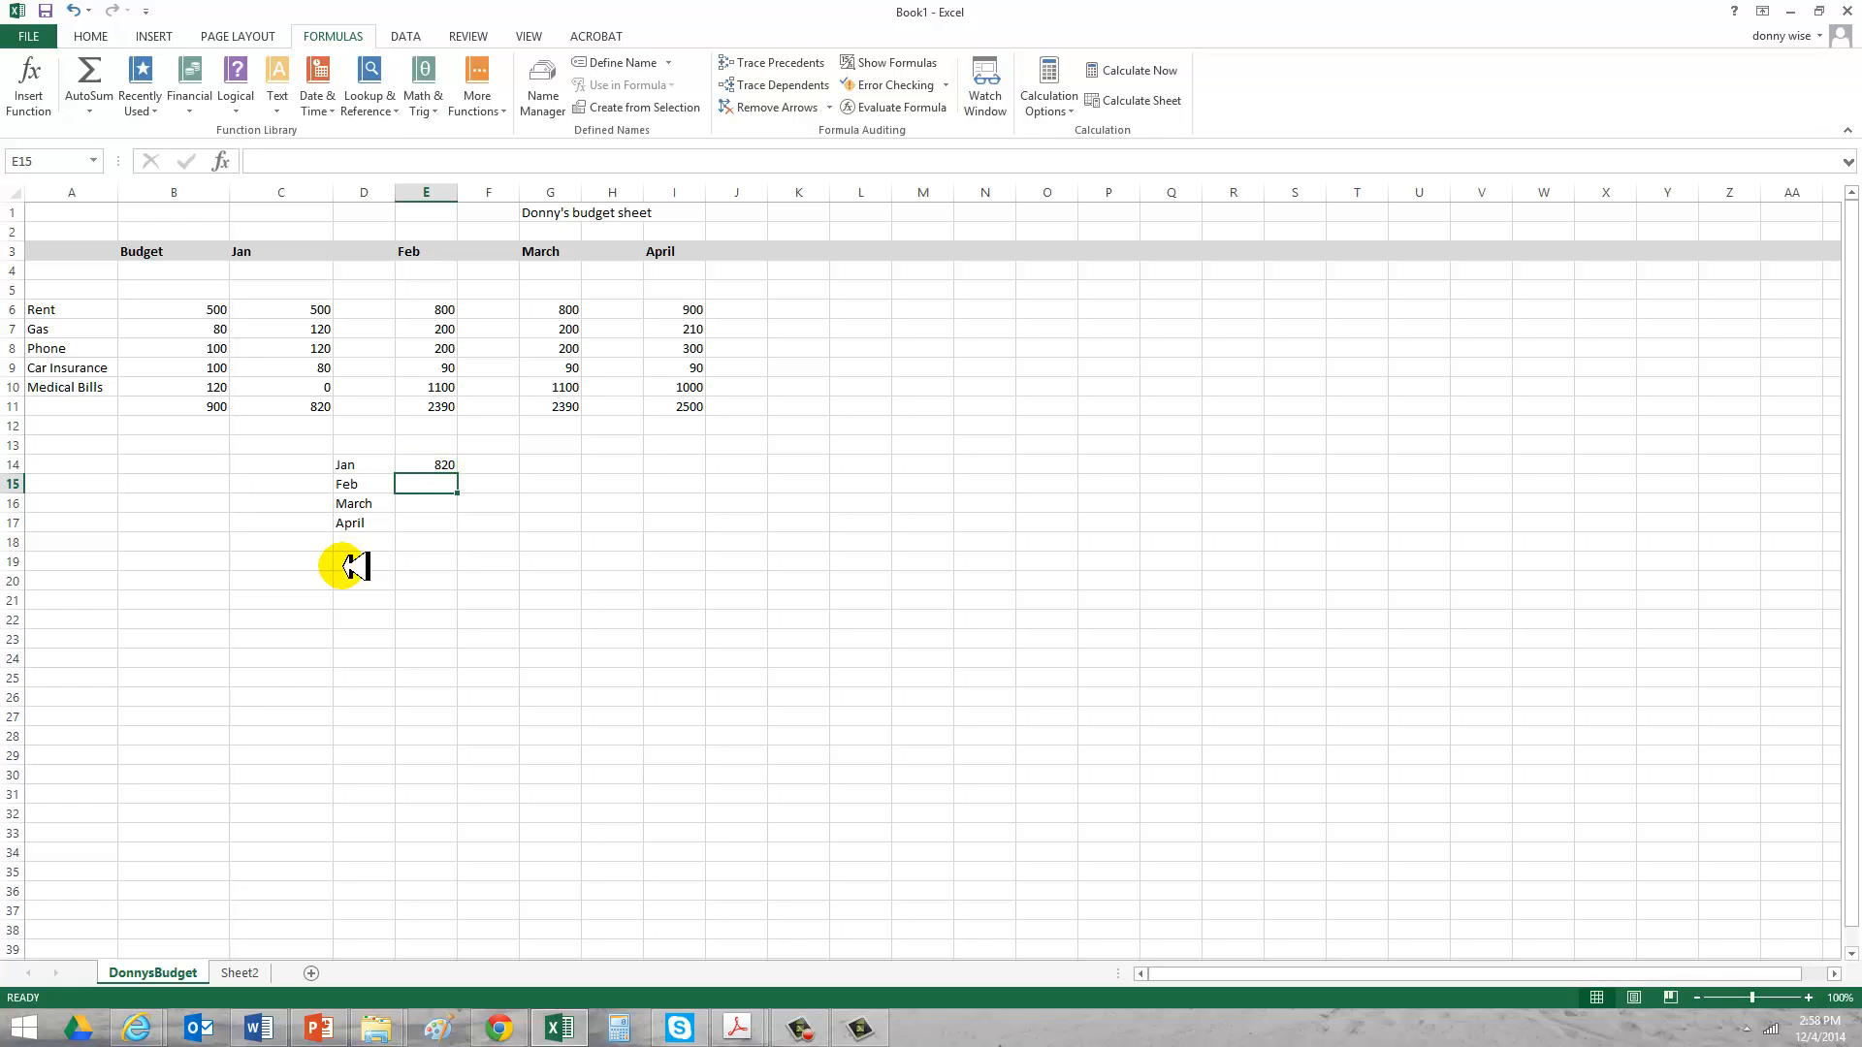
type("2390")
key("Return")
type("2390")
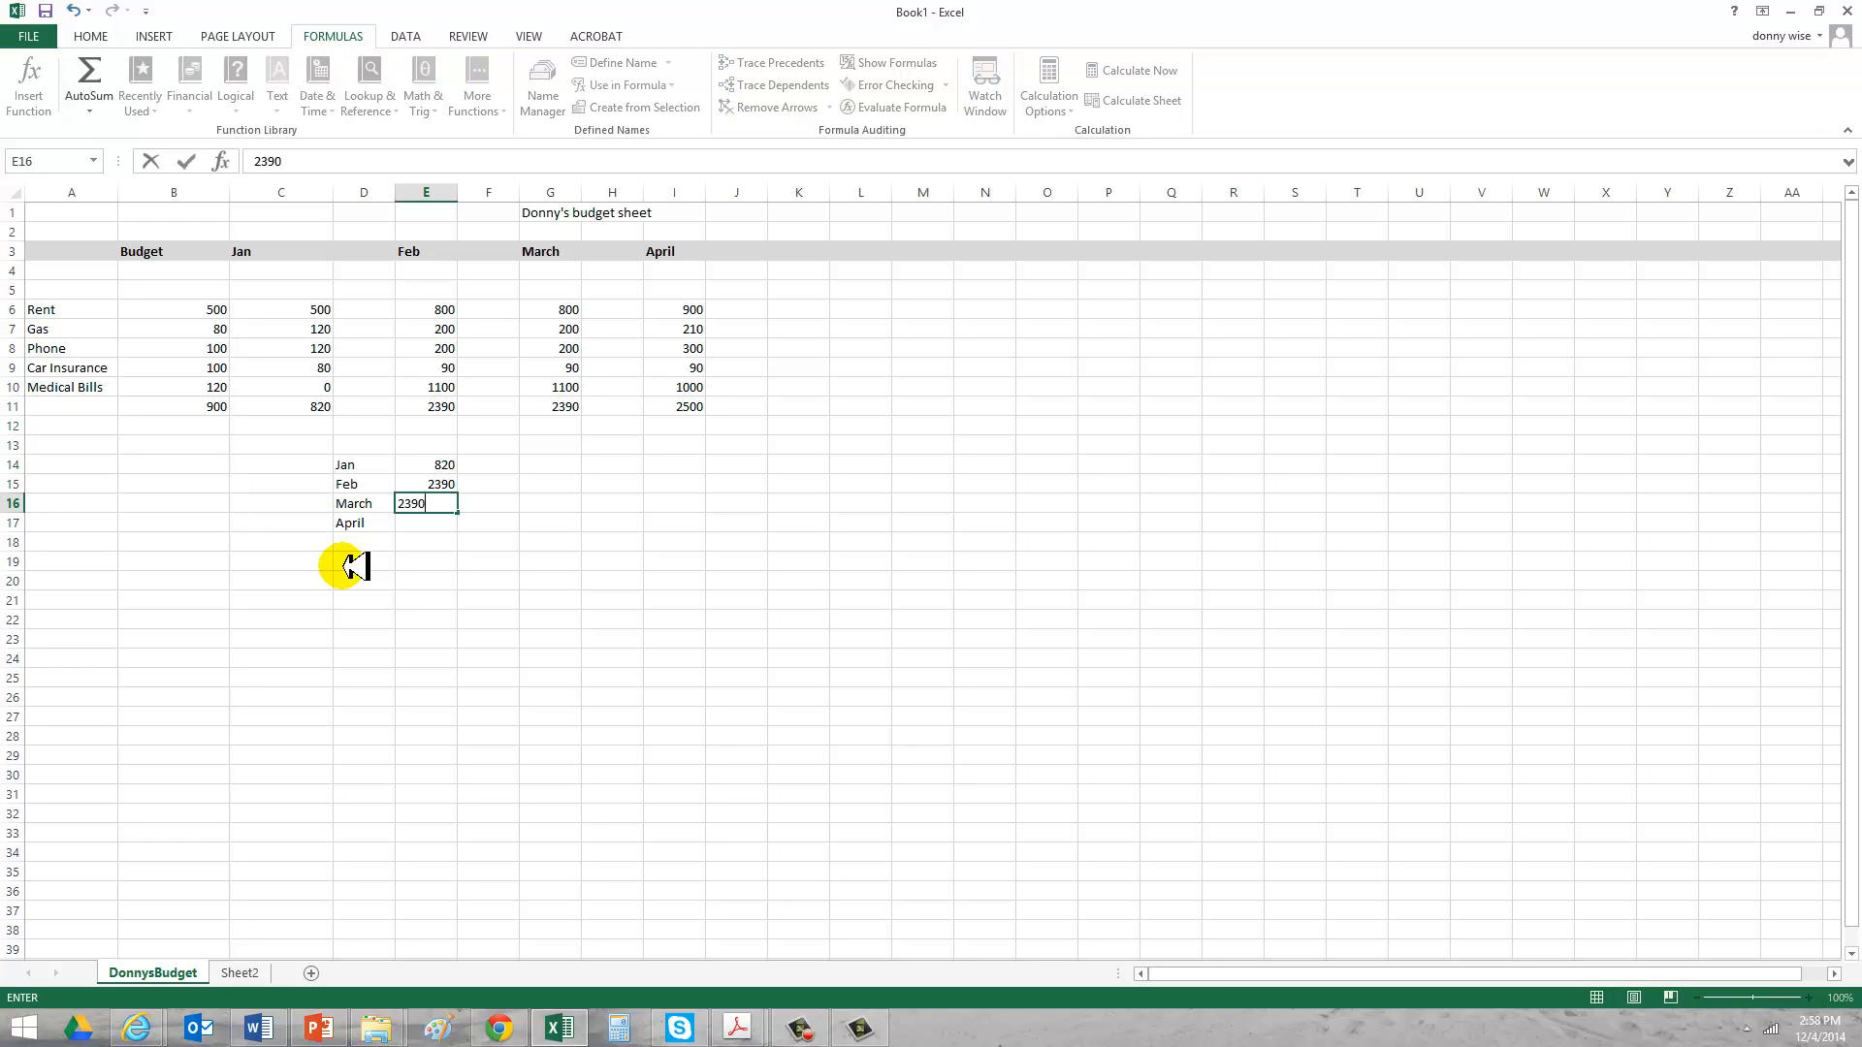
key("Return")
type("2")
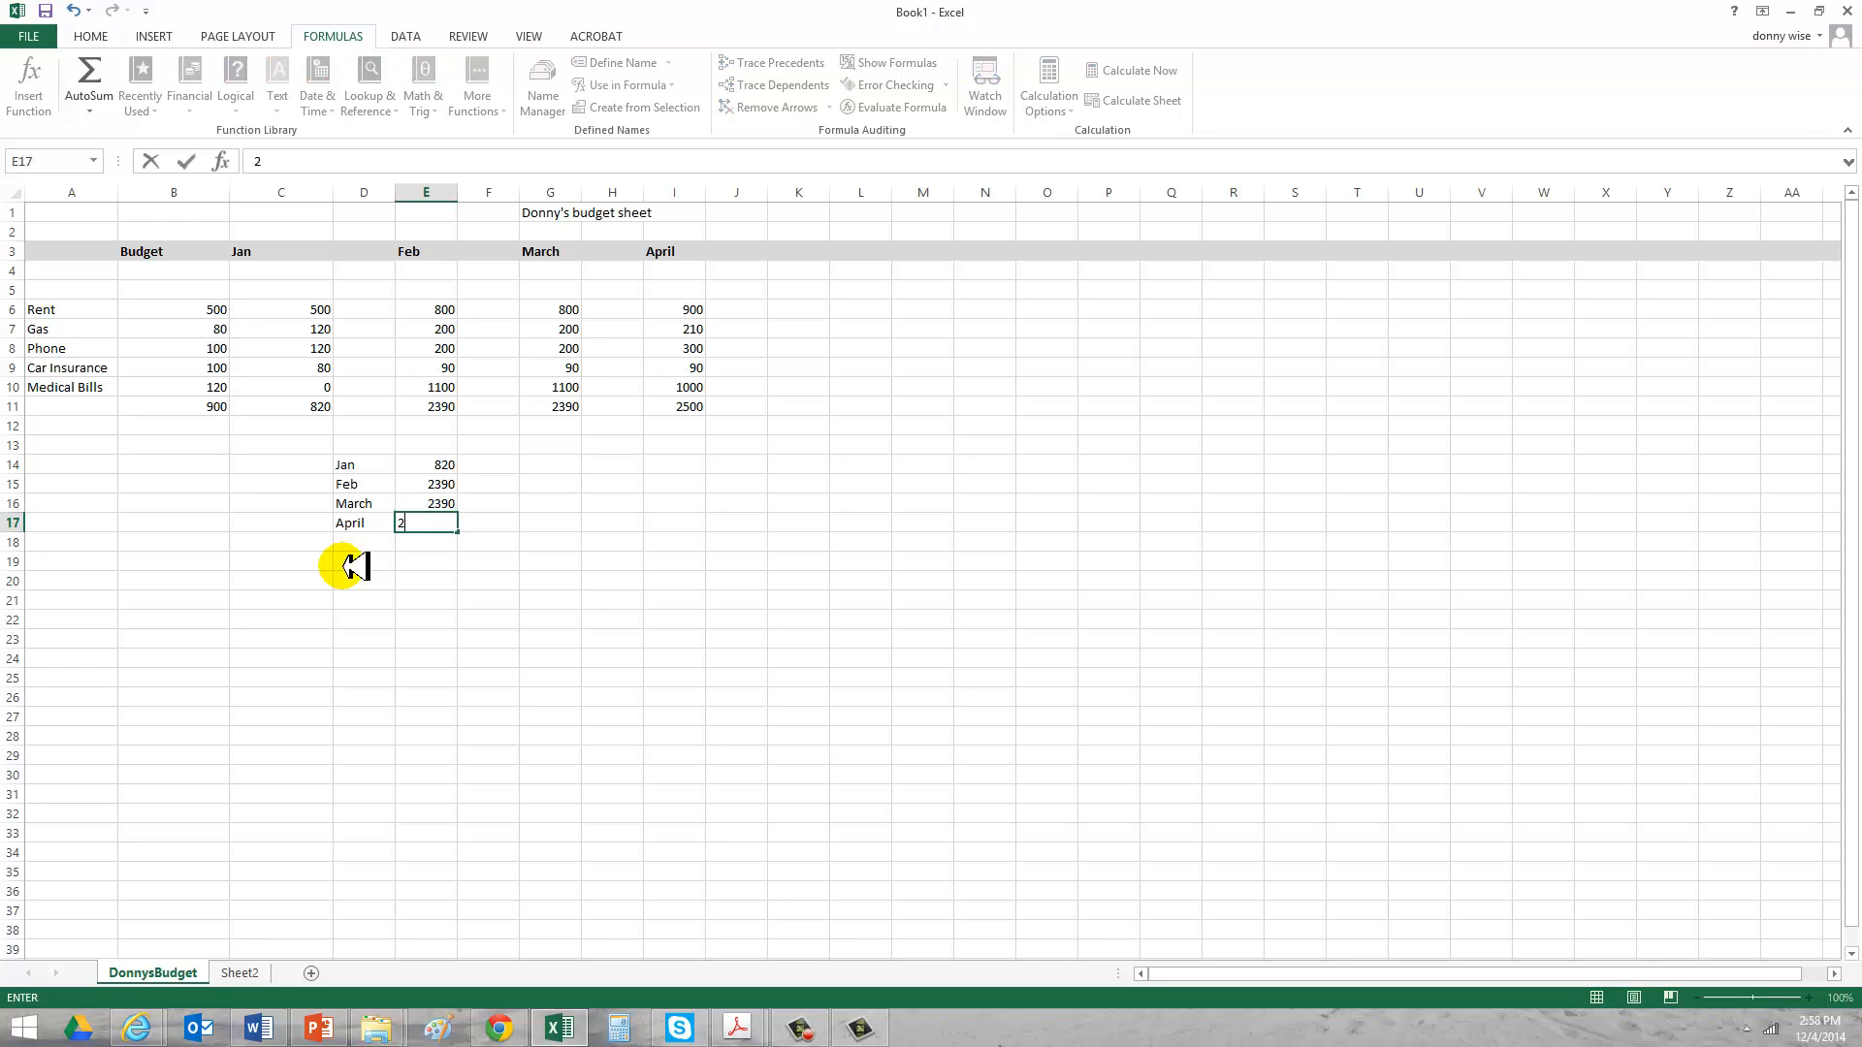
type("500")
left_click(524, 676)
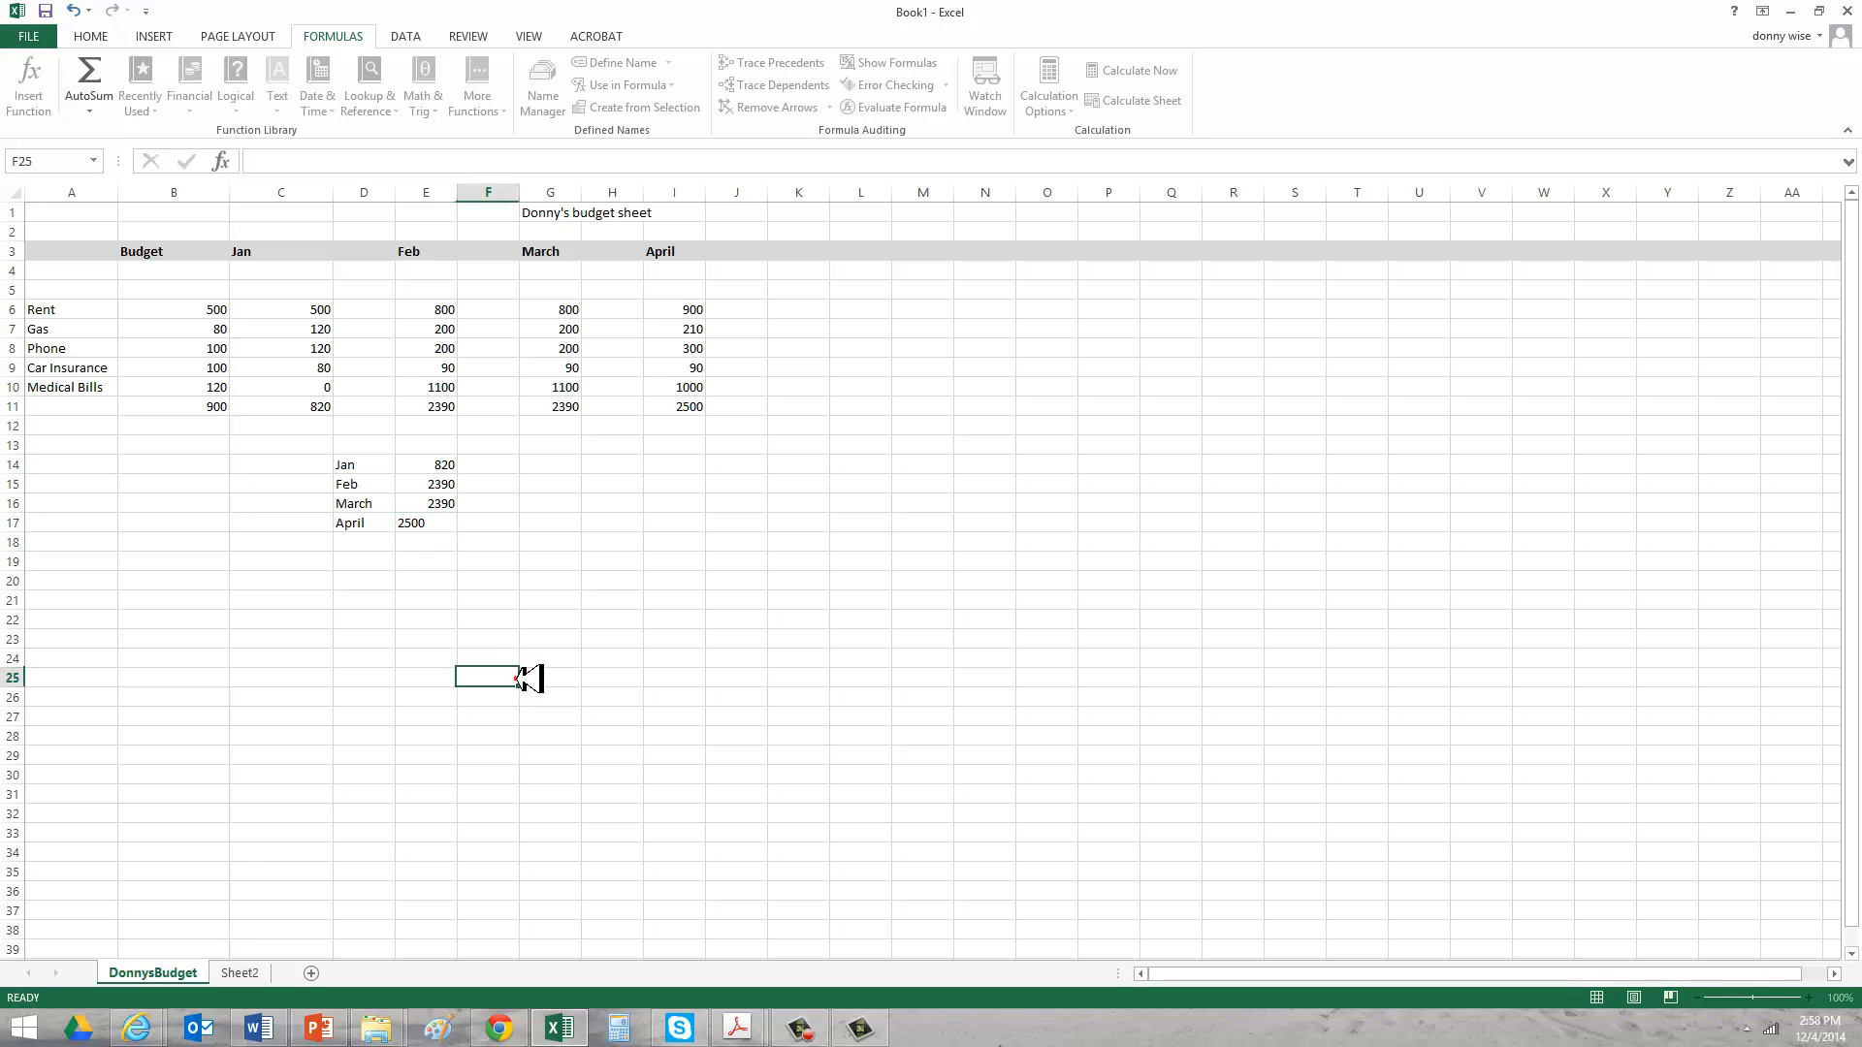
Insert the recommended Clustered Column chart from the month labels and totals in D14:E17.
left_click_drag(361, 467, 438, 524)
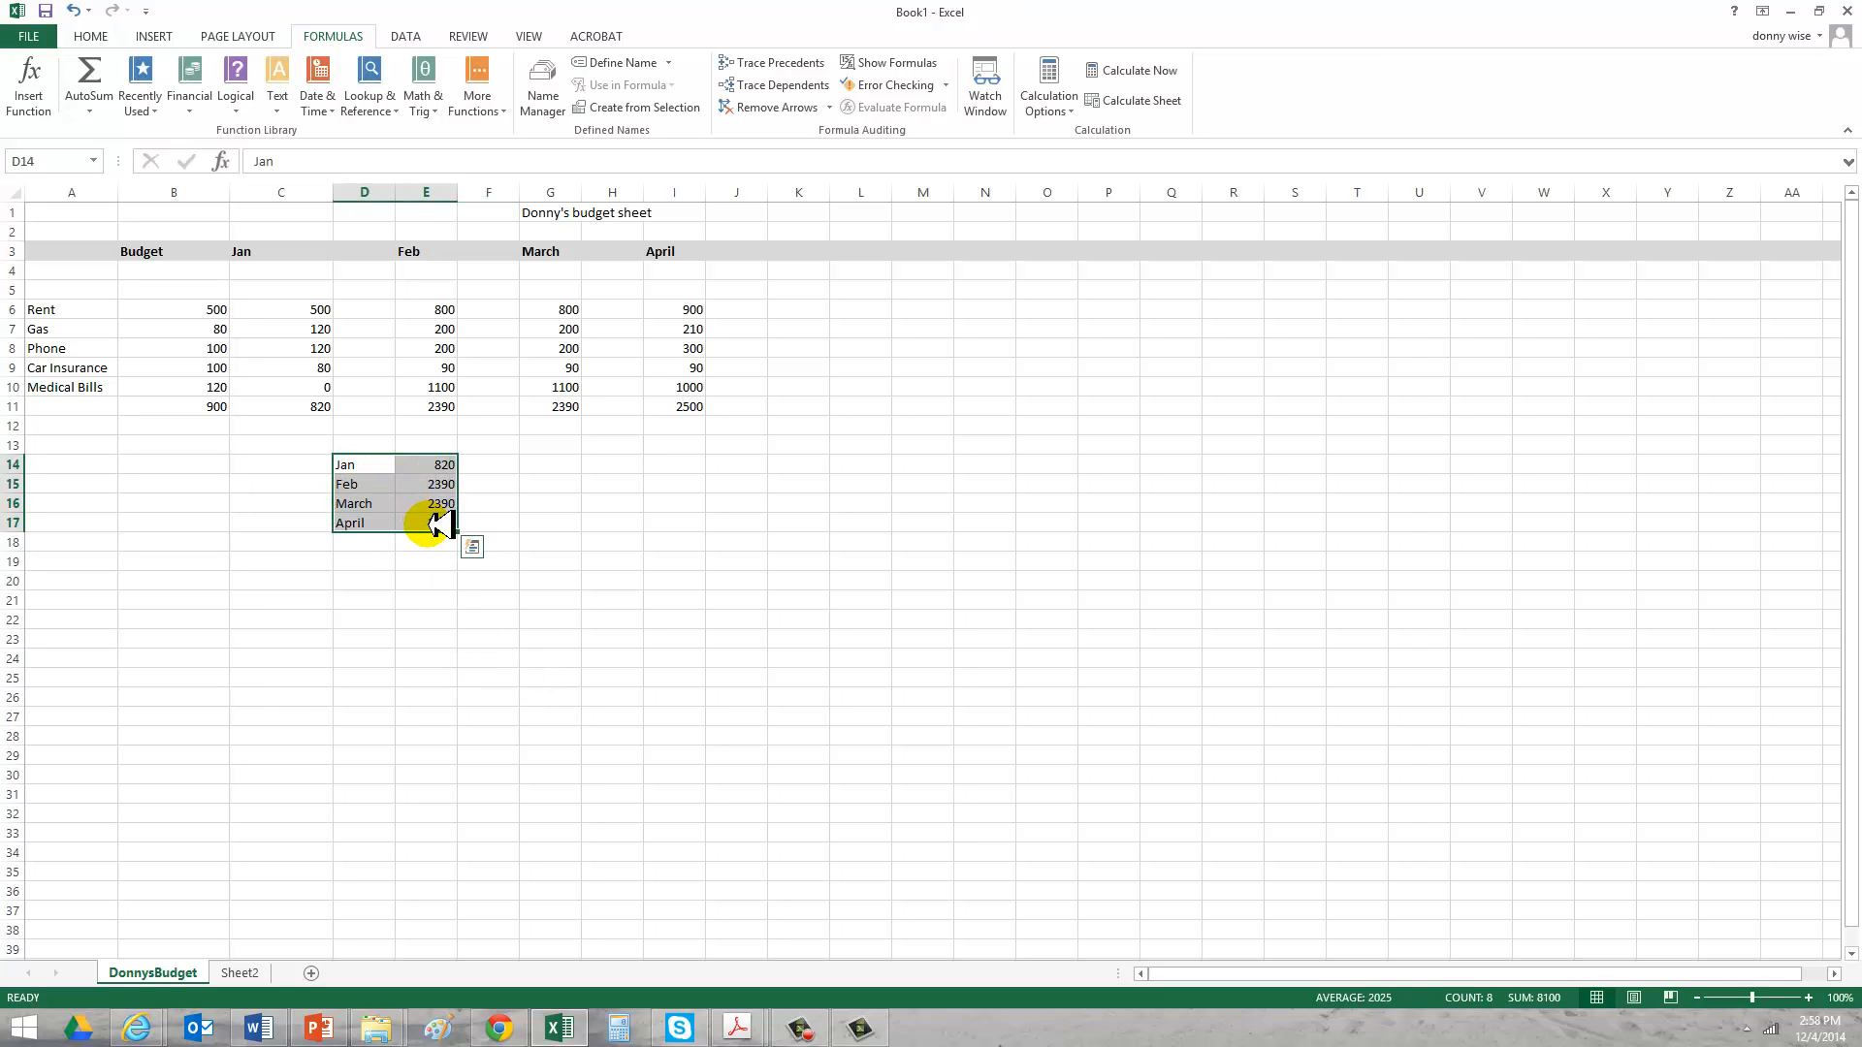
left_click(530, 36)
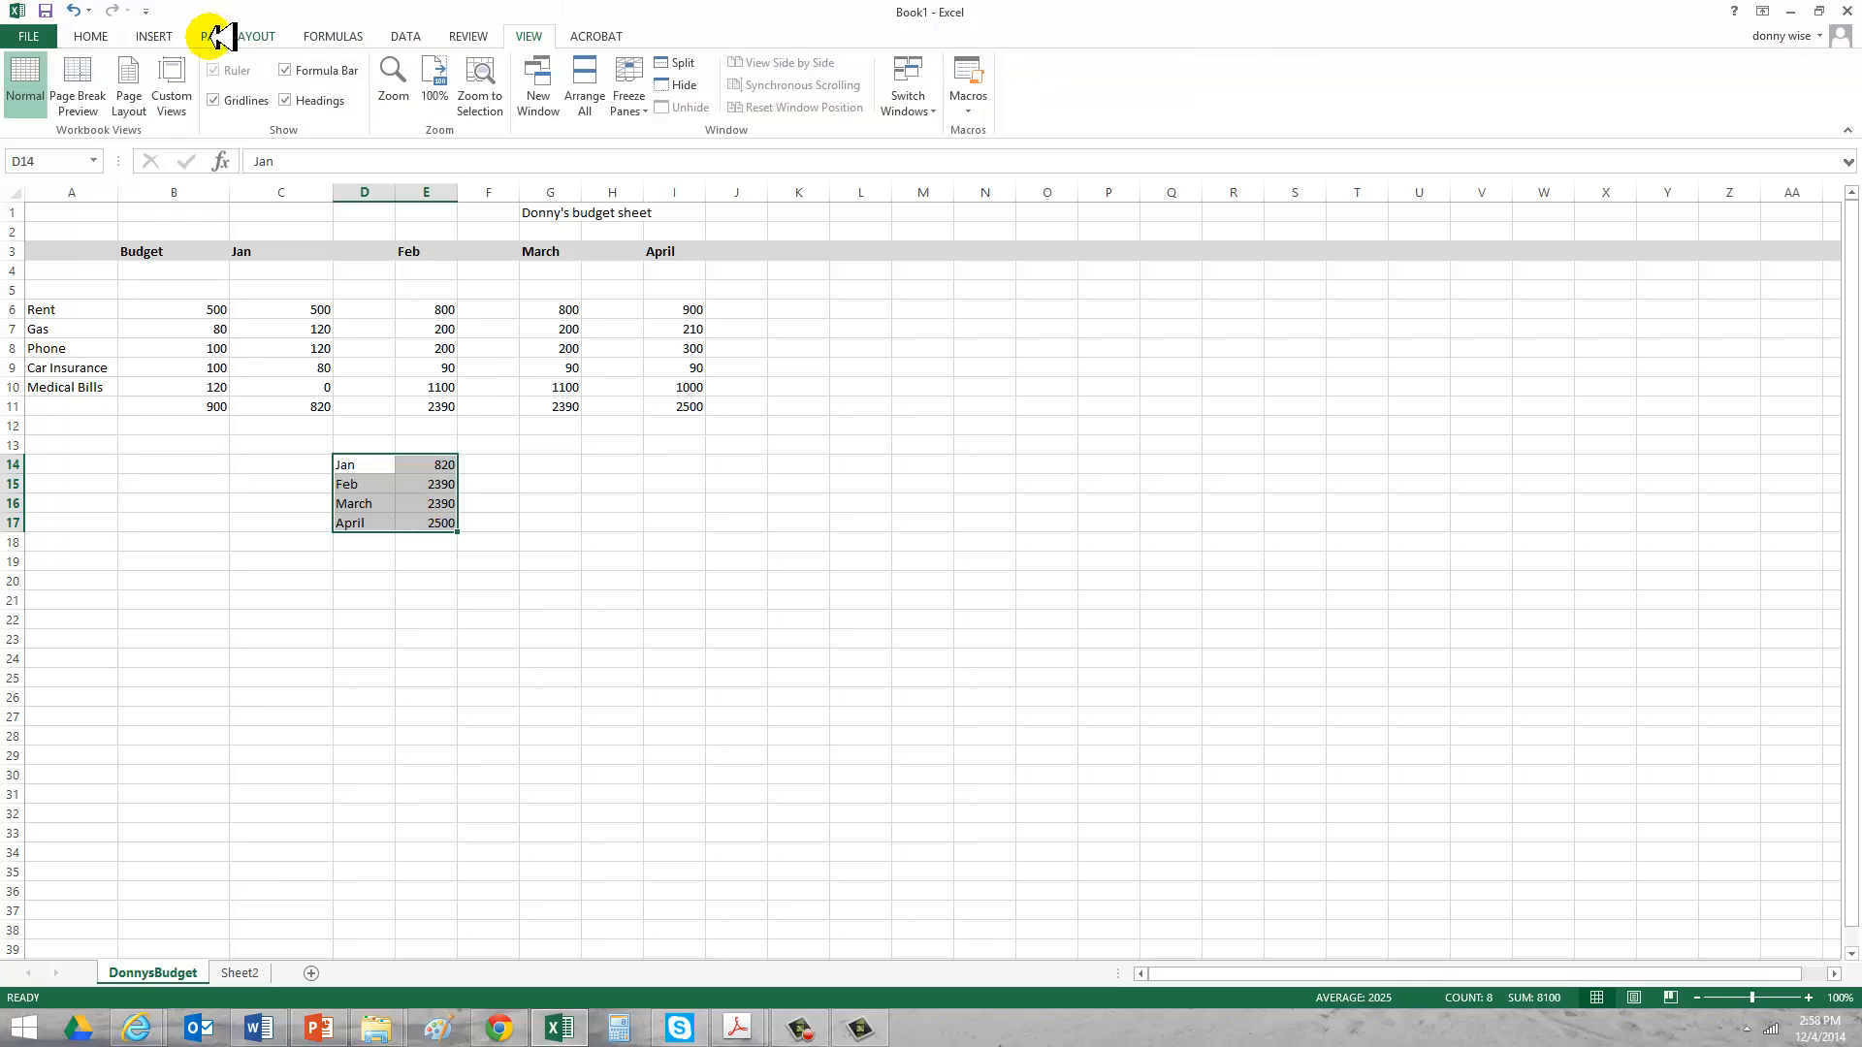
left_click(163, 29)
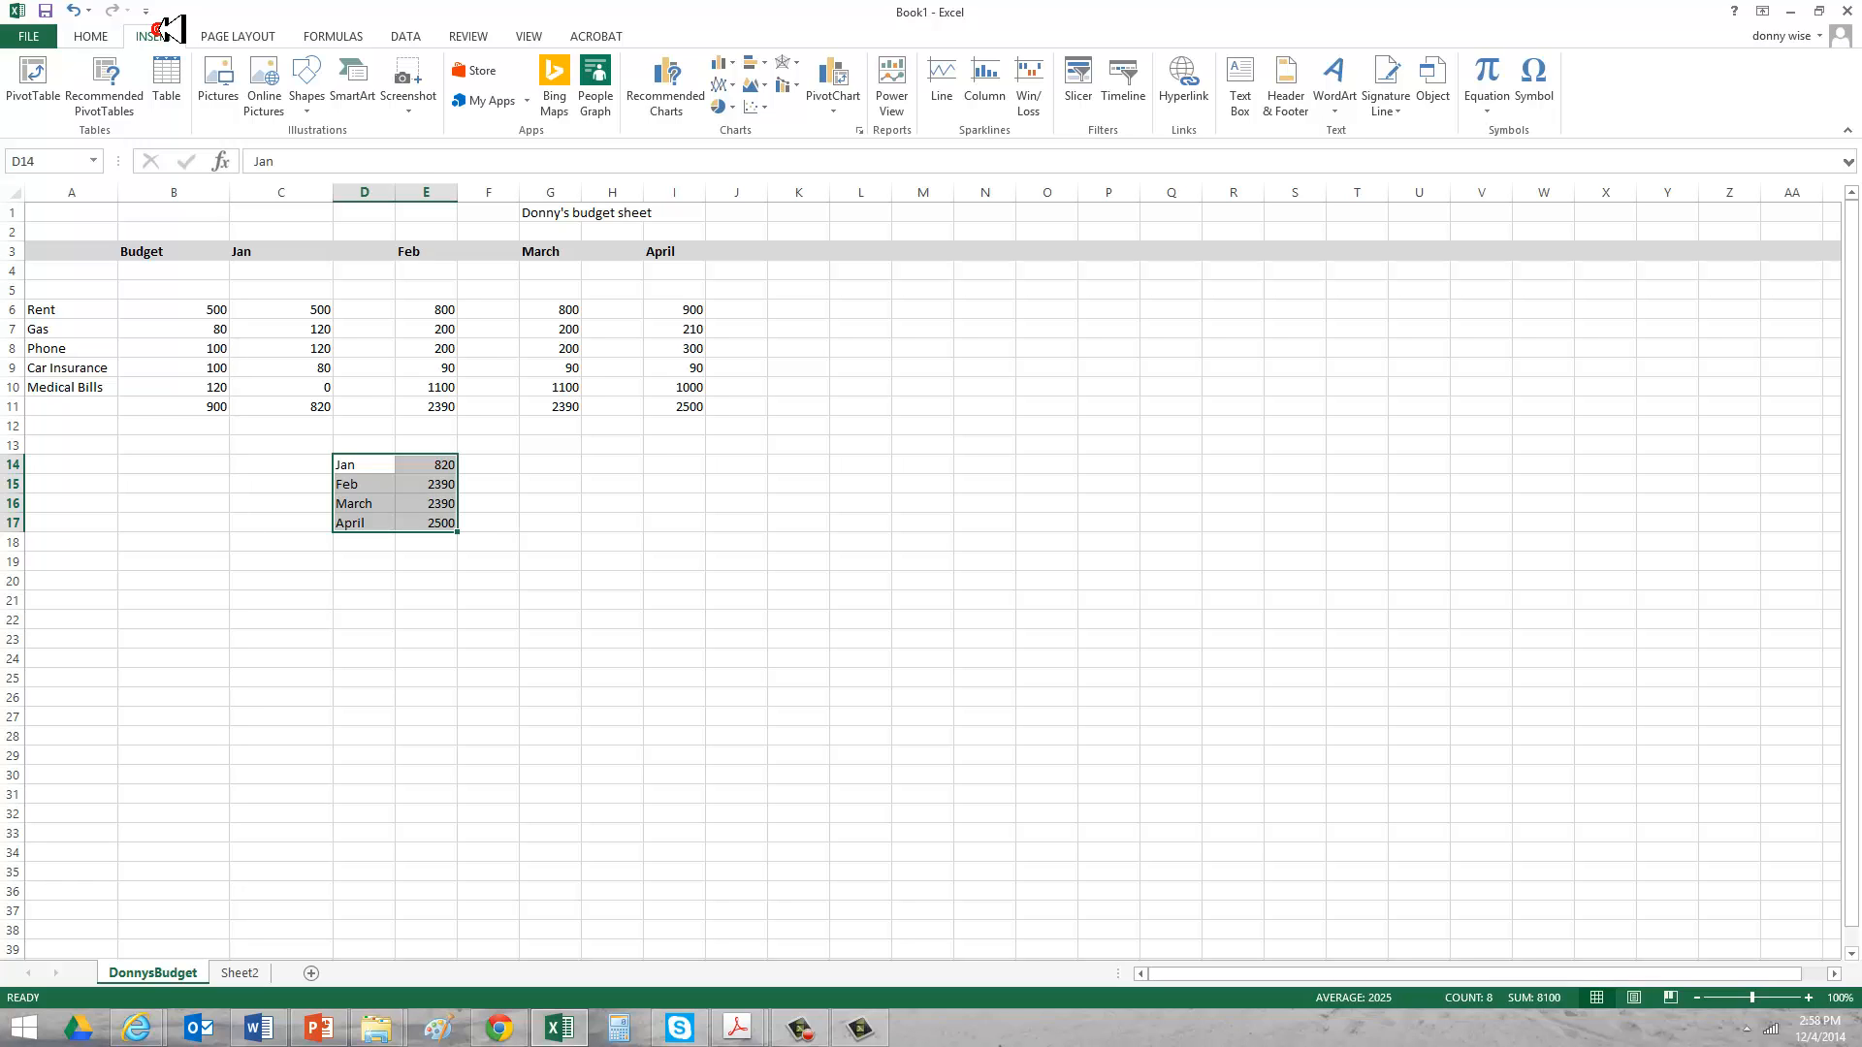
left_click(669, 77)
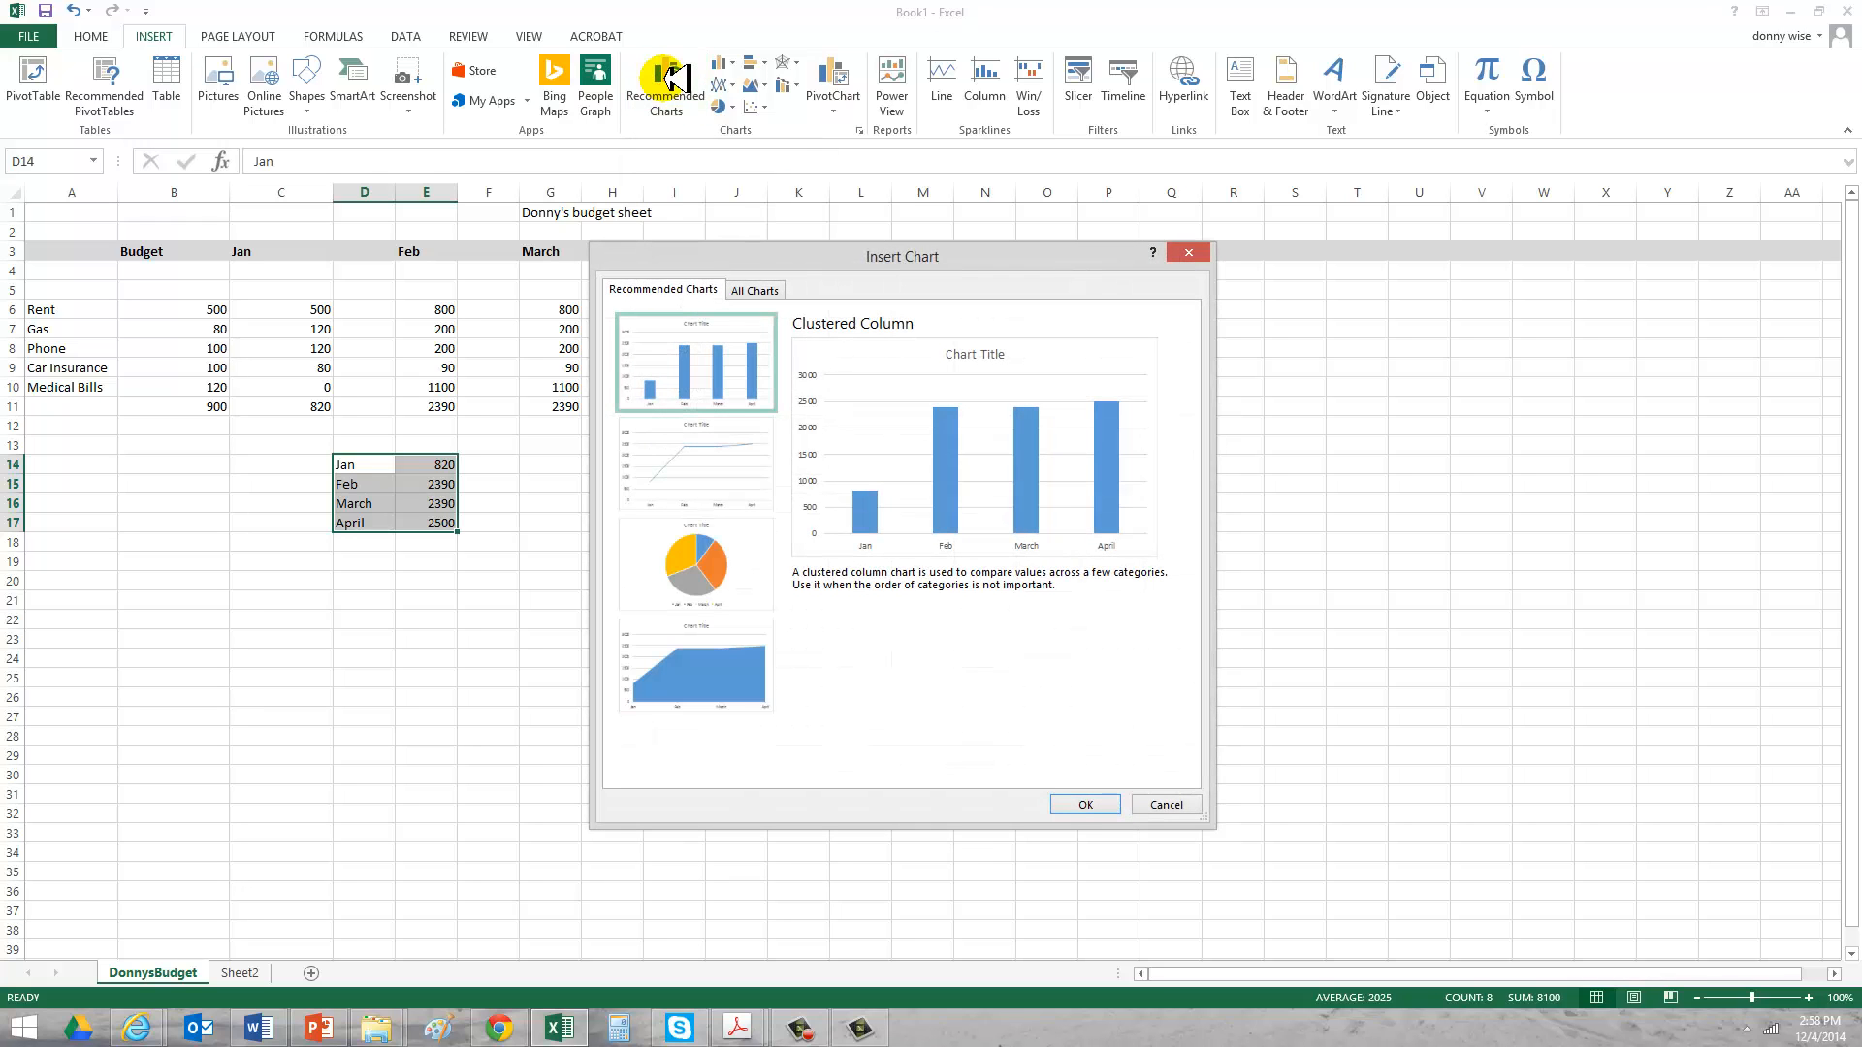
left_click(1097, 802)
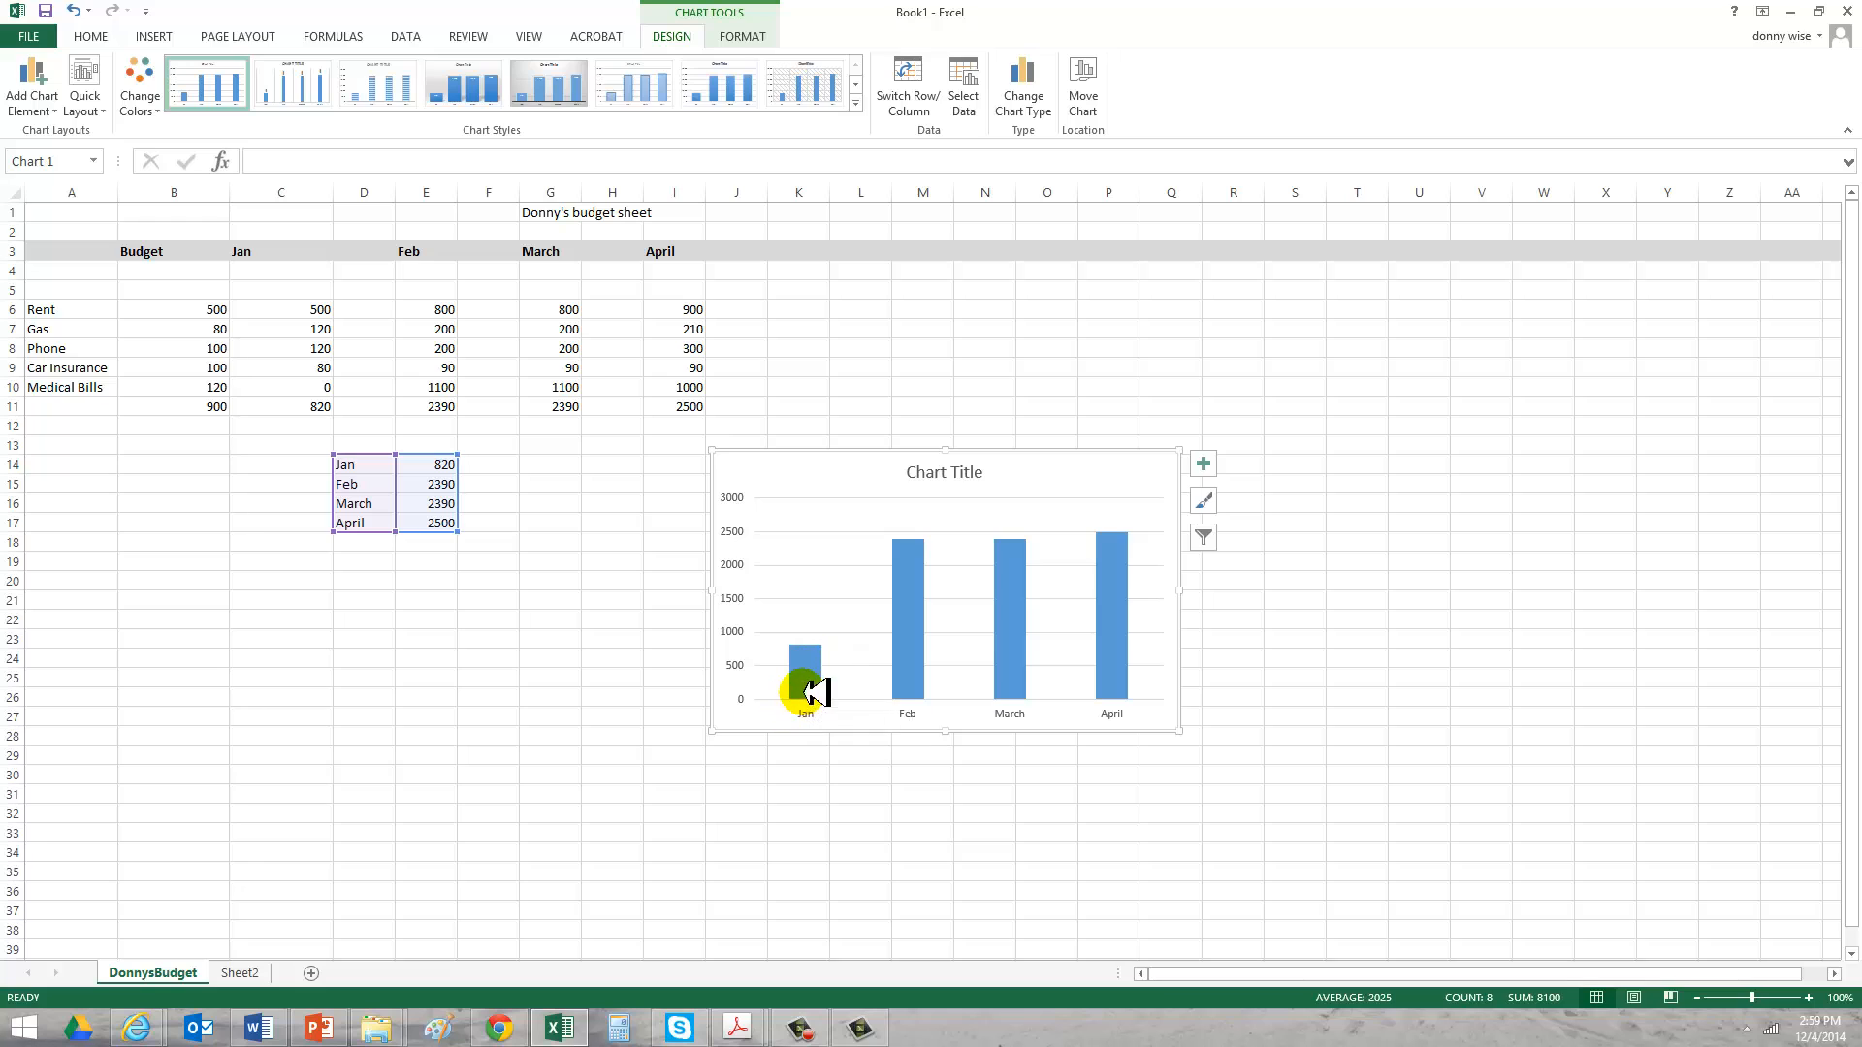
mouse_move(908, 570)
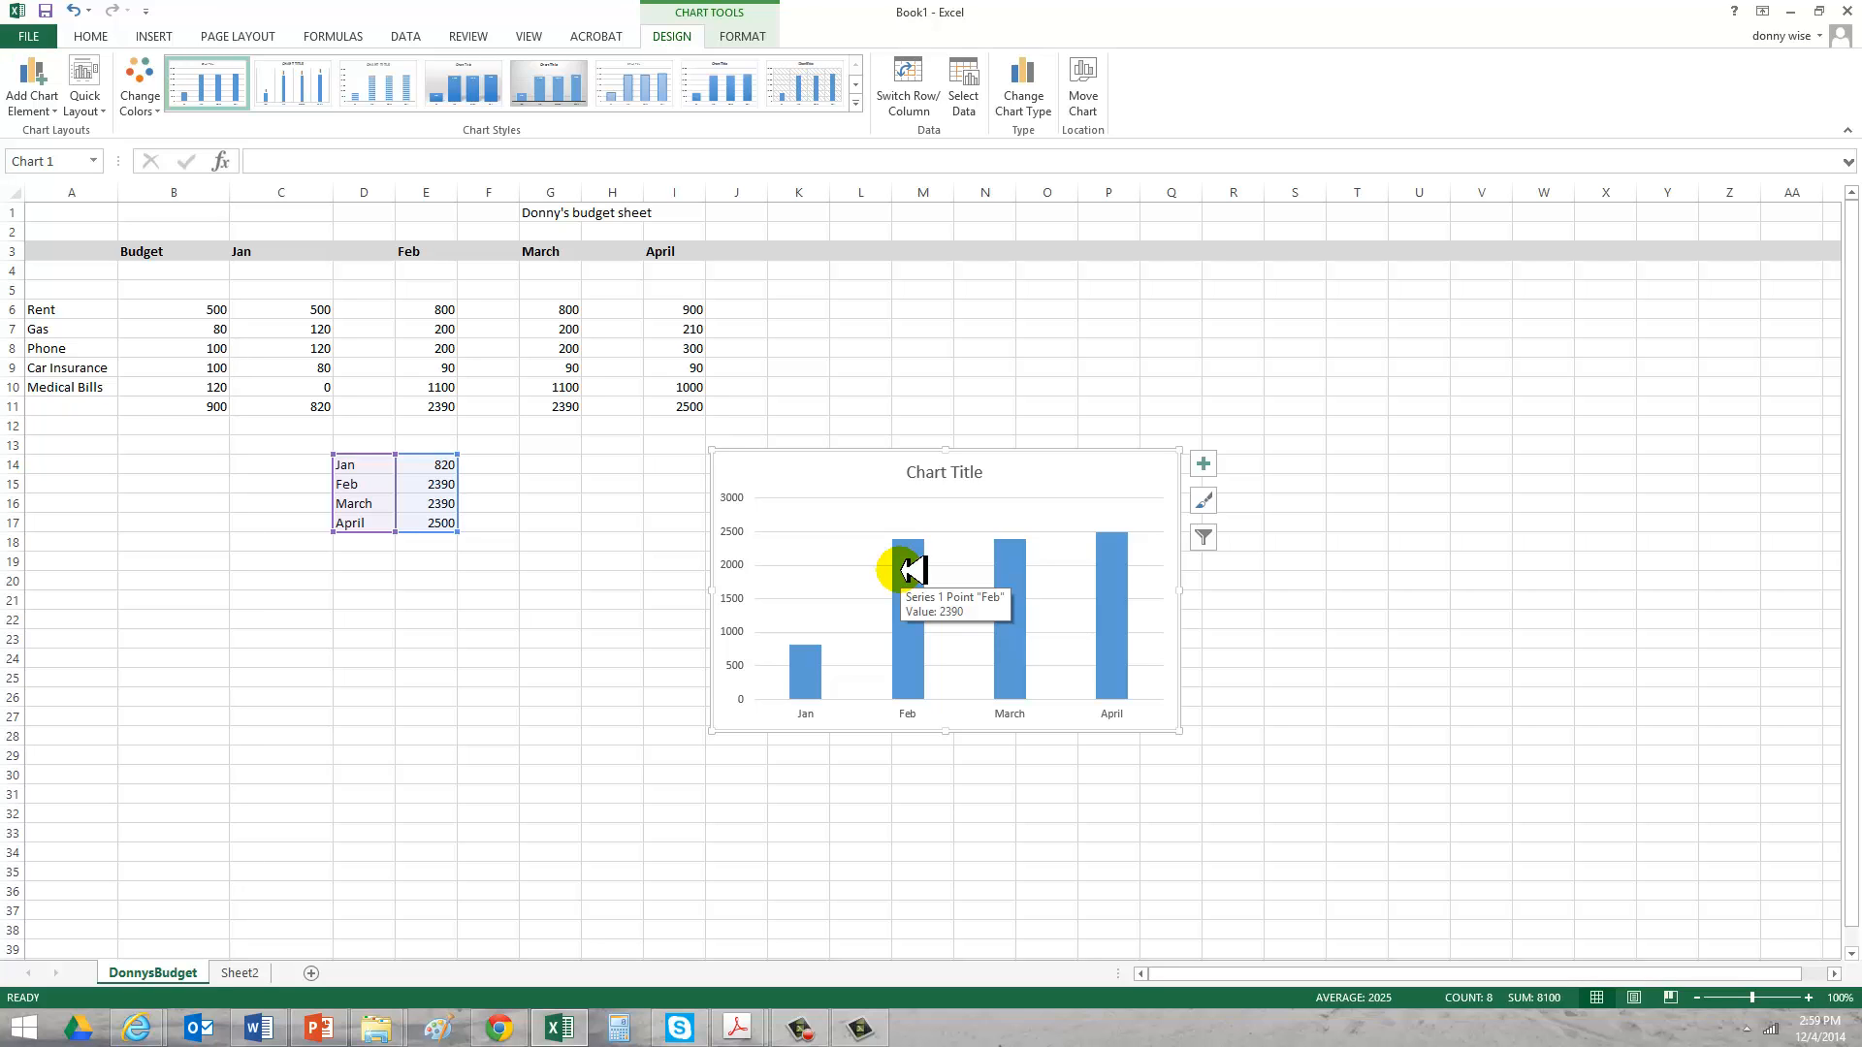
left_click(916, 815)
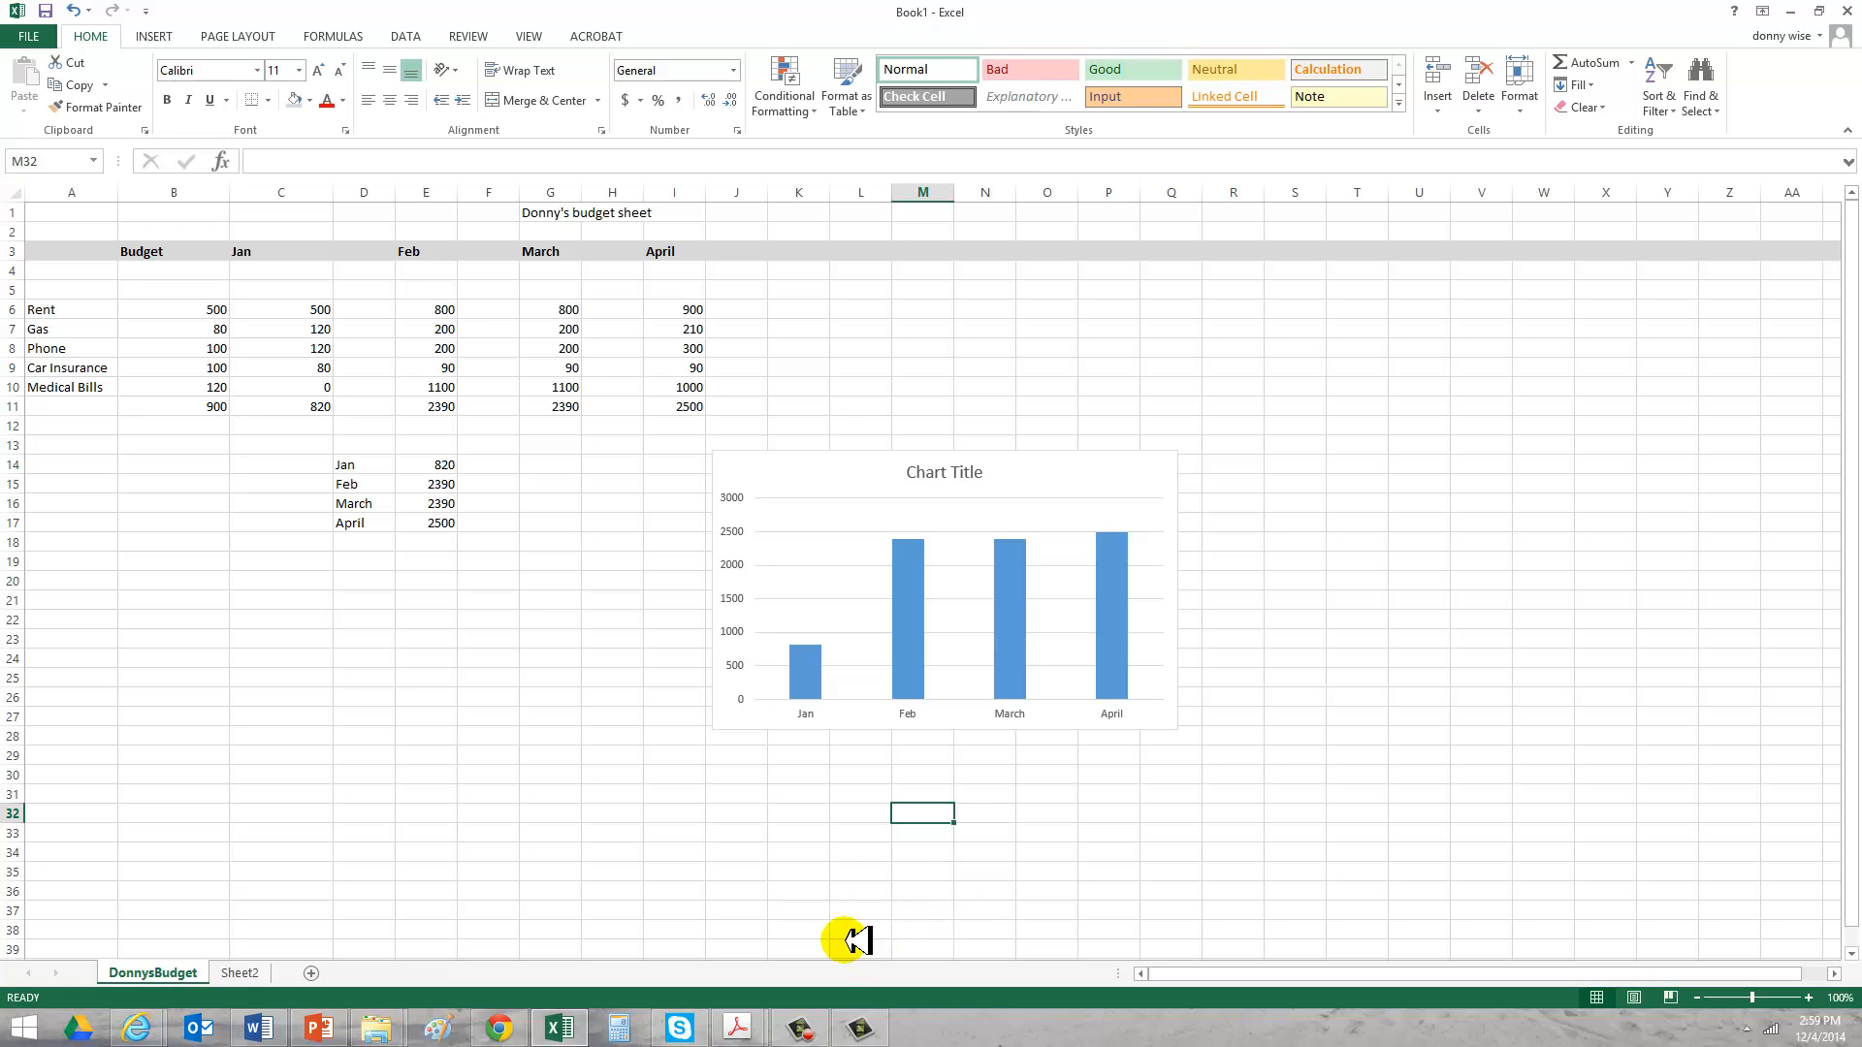
left_click(811, 1028)
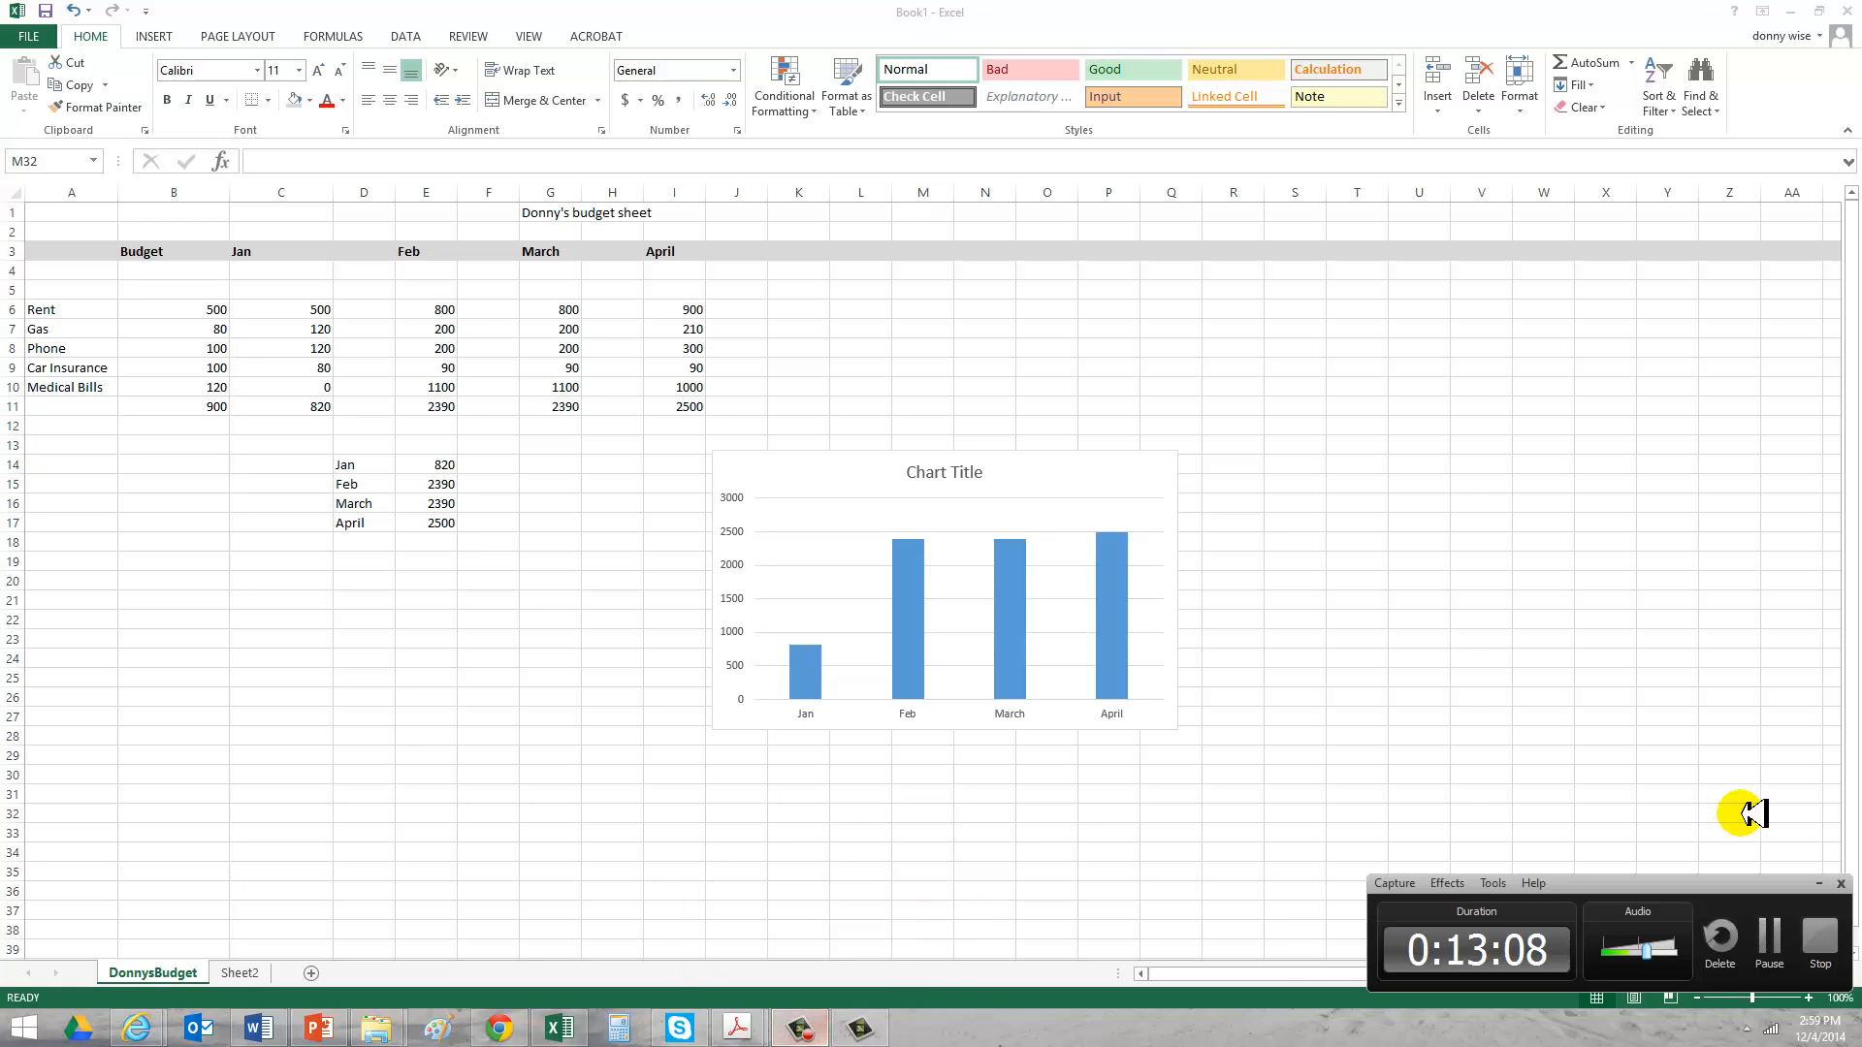